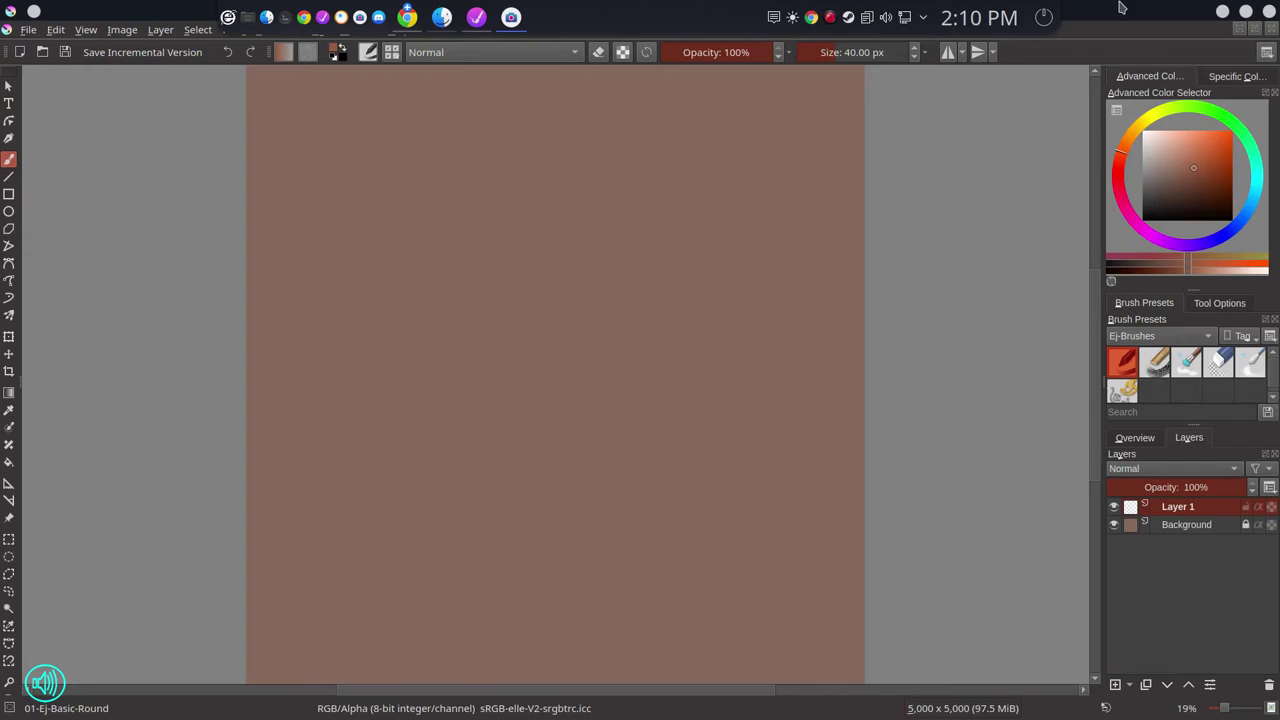
Step: Sketch a bank contour sloping down from the canvas's upper left on Layer 1, using black and a 5.80 px round brush
click(1120, 5)
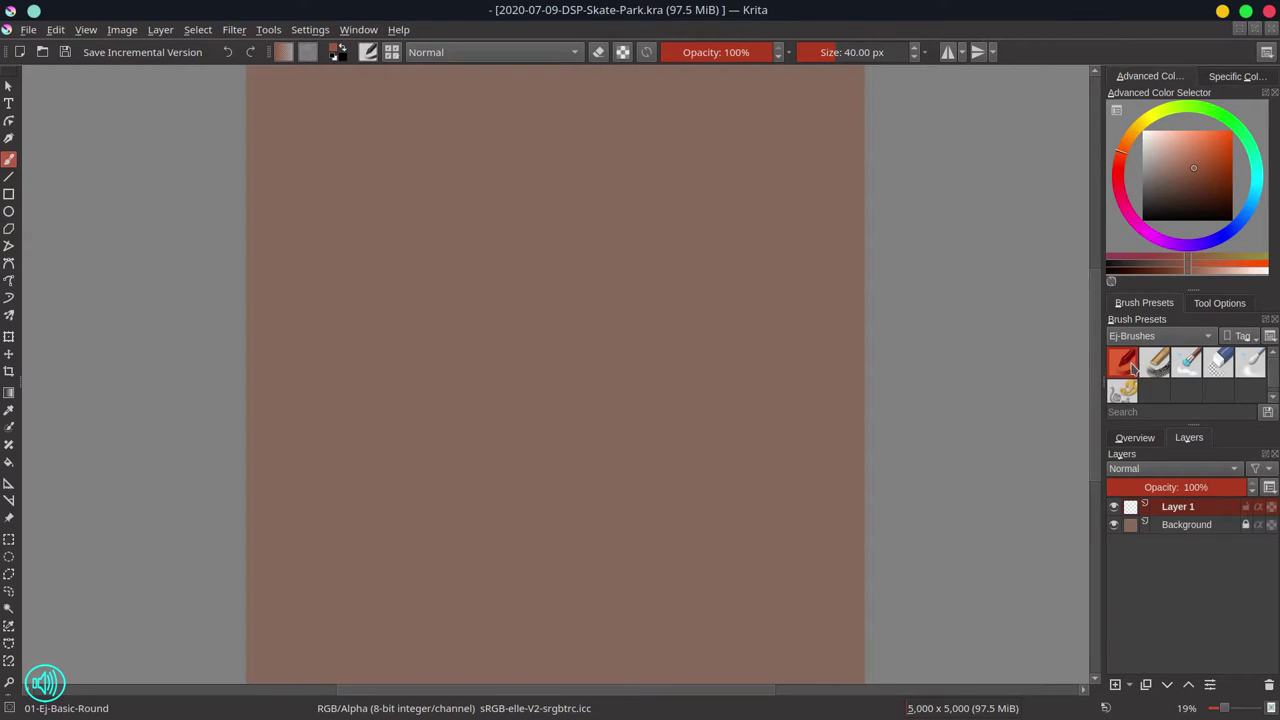
drag(1163, 210, 1140, 226)
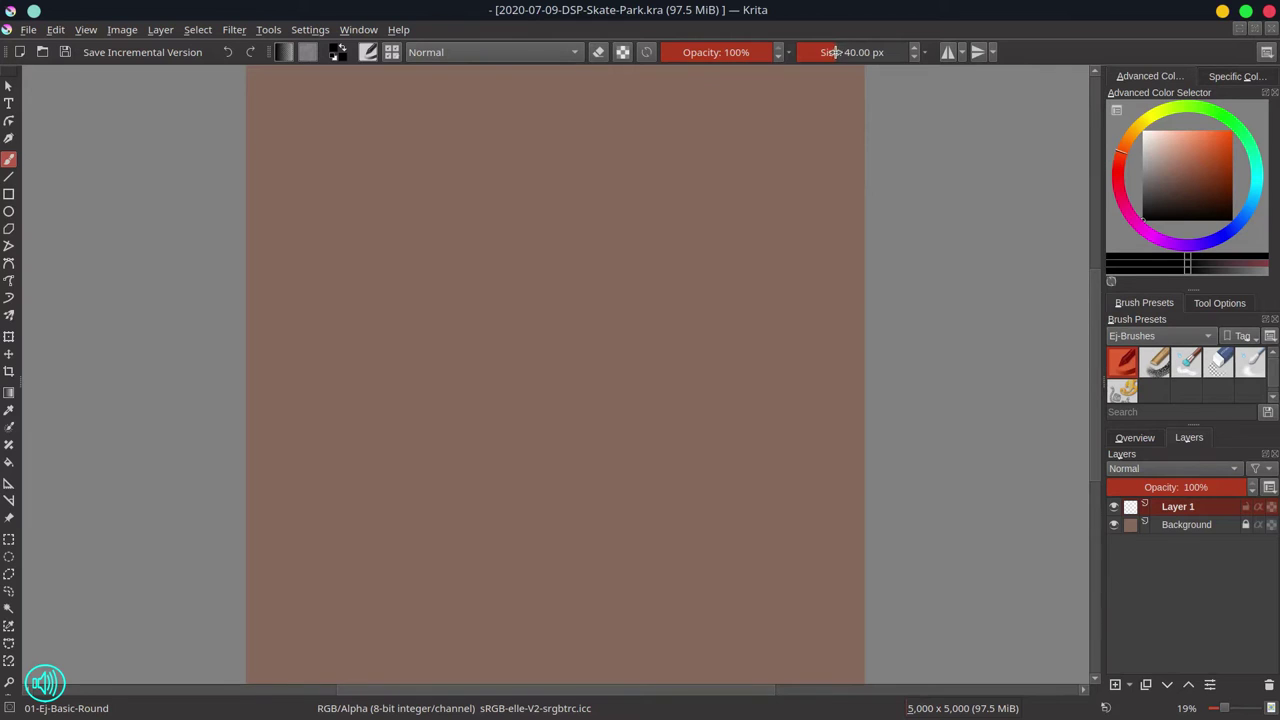
drag(830, 52, 813, 52)
mouse_move(608, 320)
mouse_down()
mouse_move(623, 340)
mouse_move(730, 257)
mouse_up()
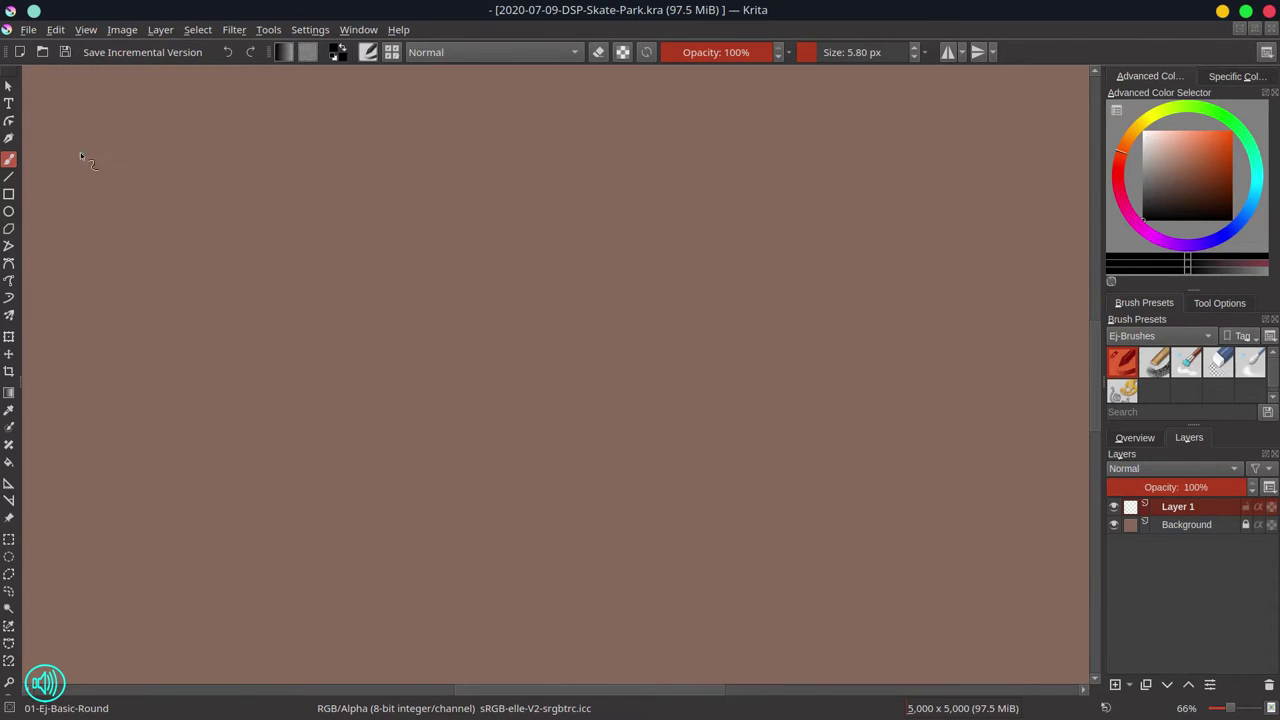
drag(80, 152, 237, 155)
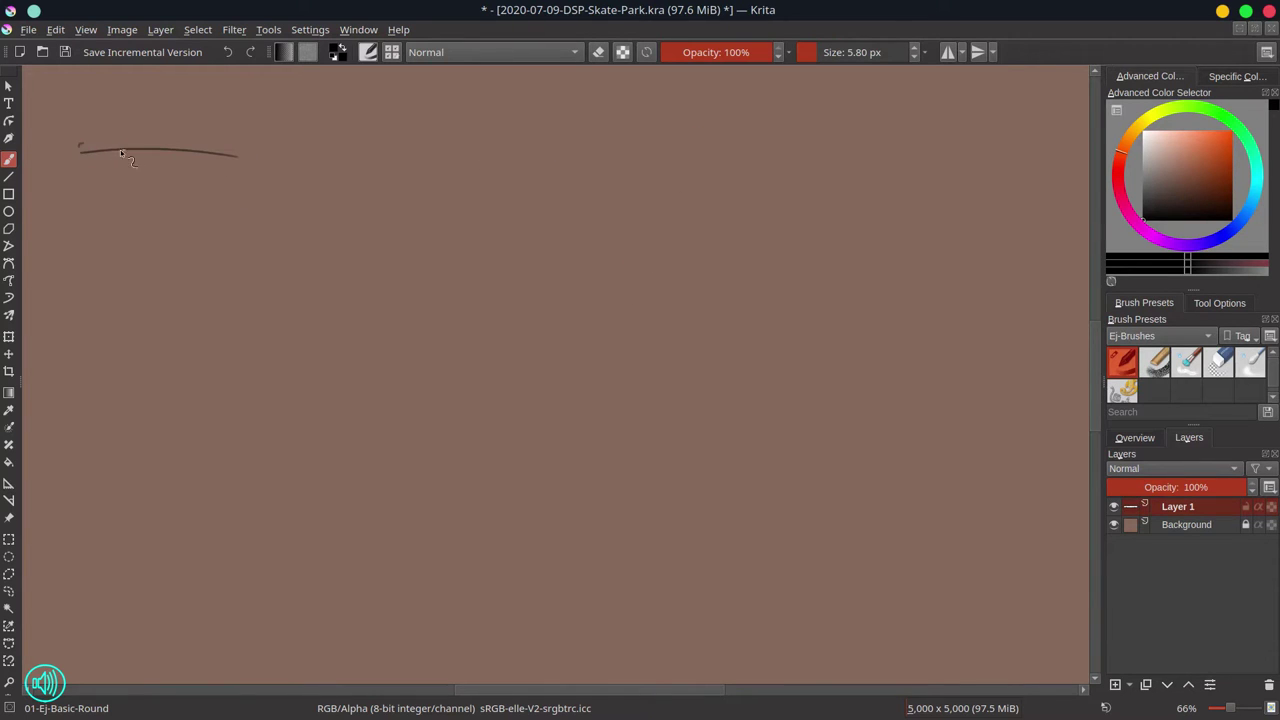
drag(59, 145, 230, 159)
drag(285, 190, 447, 288)
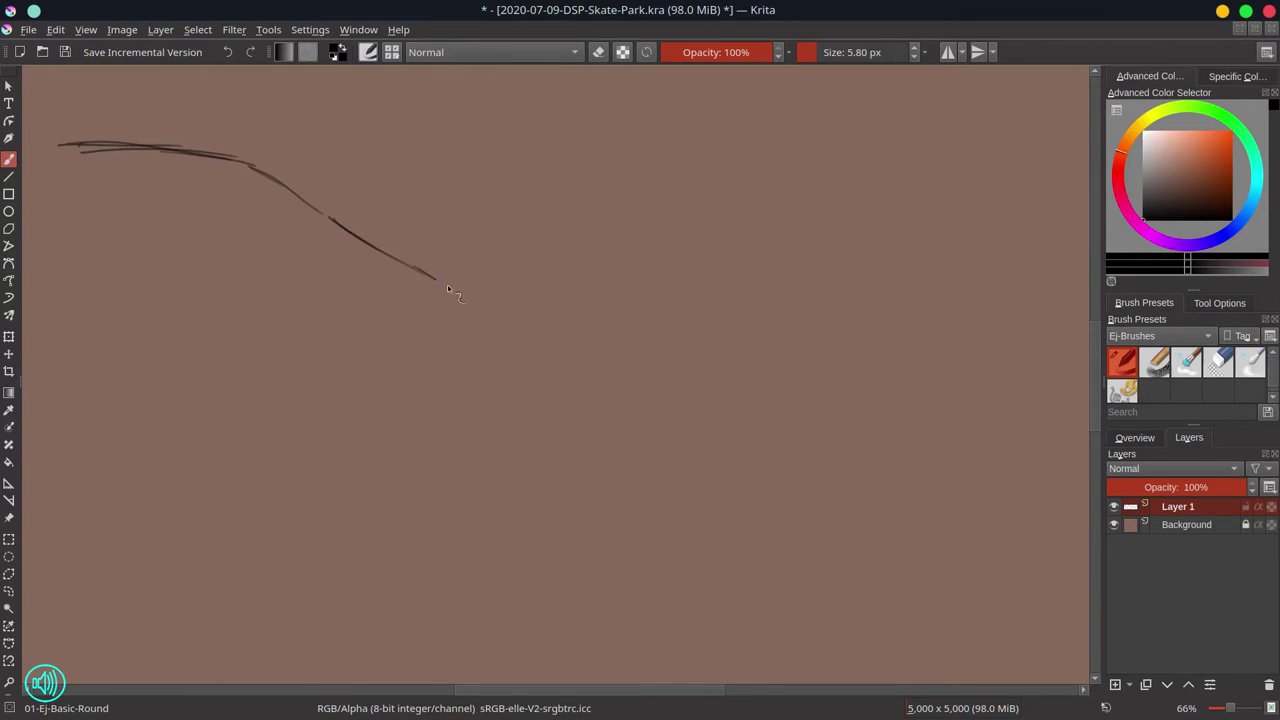
Step: Sketch two long, nearly parallel ramp curves sweeping from the upper right of the drawing down to the lower left
mouse_move(503, 518)
mouse_down()
mouse_move(701, 477)
mouse_move(920, 350)
mouse_move(1039, 207)
mouse_move(1053, 174)
mouse_up()
drag(1086, 115, 684, 417)
drag(615, 454, 554, 477)
mouse_move(432, 562)
mouse_down()
mouse_move(645, 480)
mouse_move(359, 564)
mouse_move(502, 526)
mouse_up()
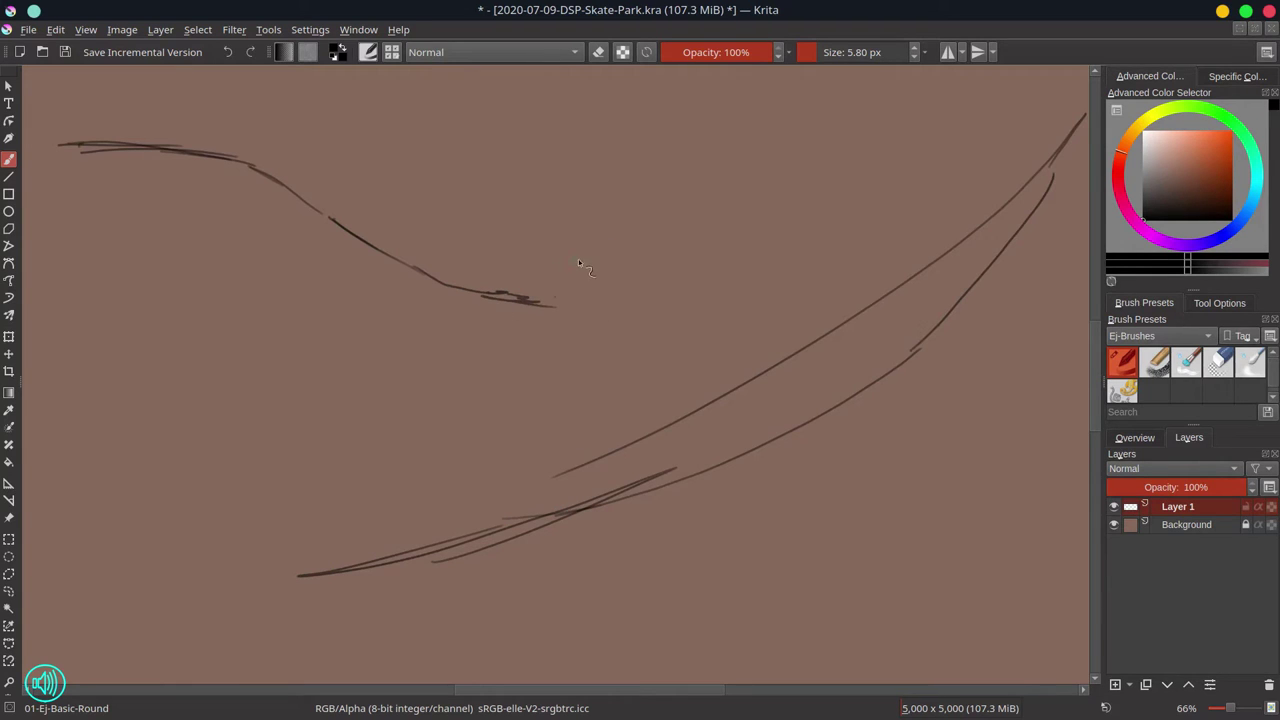
Step: Sketch the right bank's slope with a flat top edge, plus a smaller bank in the background between both slopes
mouse_move(686, 169)
mouse_down()
mouse_move(765, 131)
mouse_move(858, 122)
mouse_up()
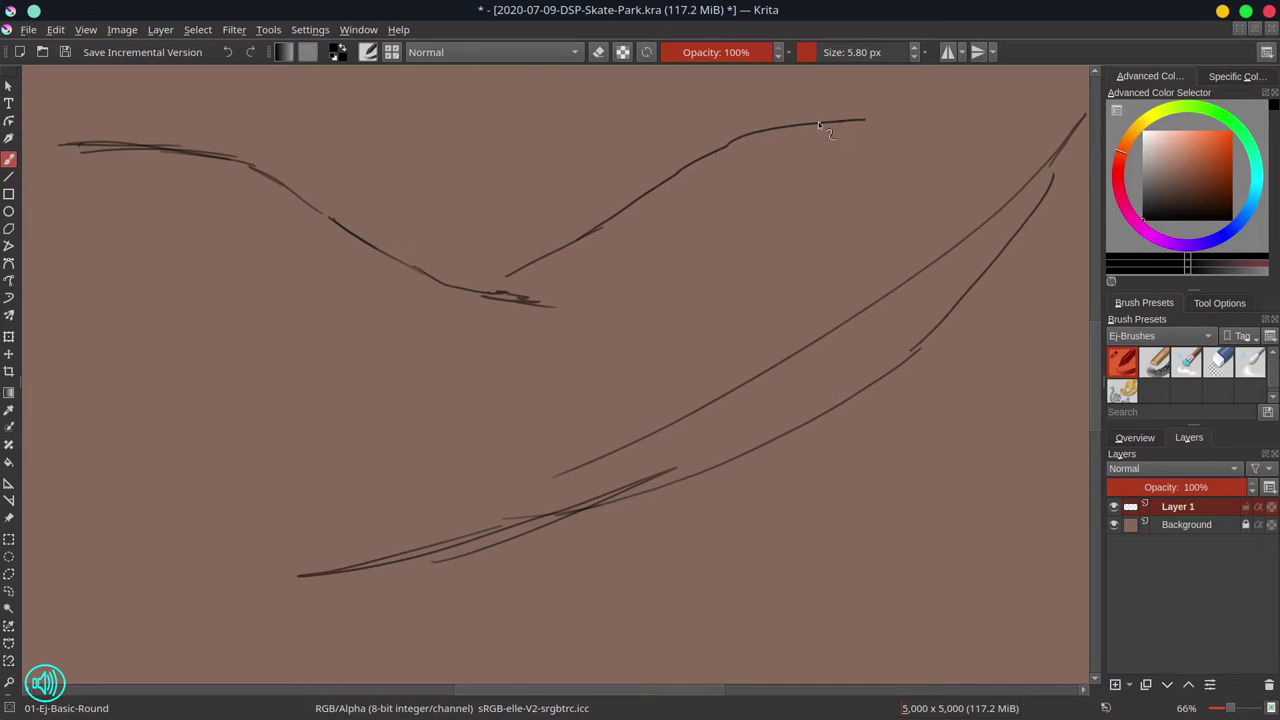
key(ctrl+z)
drag(693, 180, 806, 164)
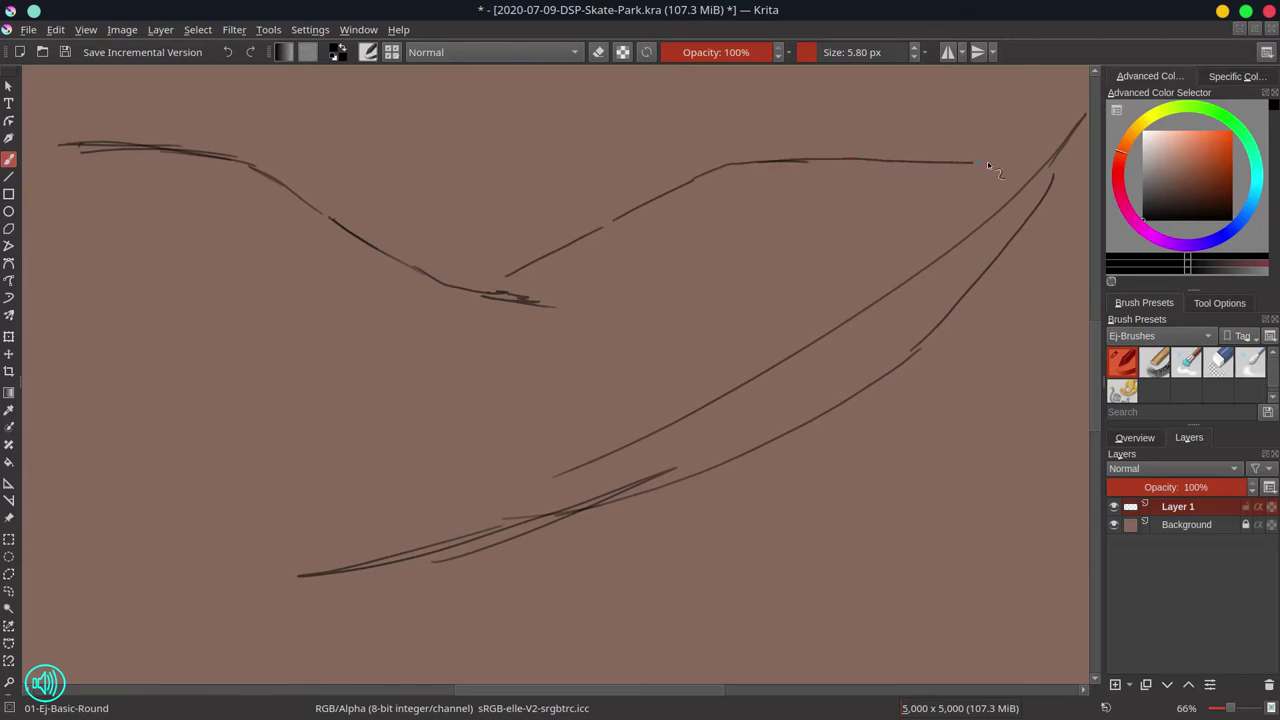
drag(987, 161, 1045, 163)
mouse_move(404, 241)
mouse_down()
mouse_move(486, 193)
mouse_move(670, 187)
mouse_up()
drag(330, 213, 376, 212)
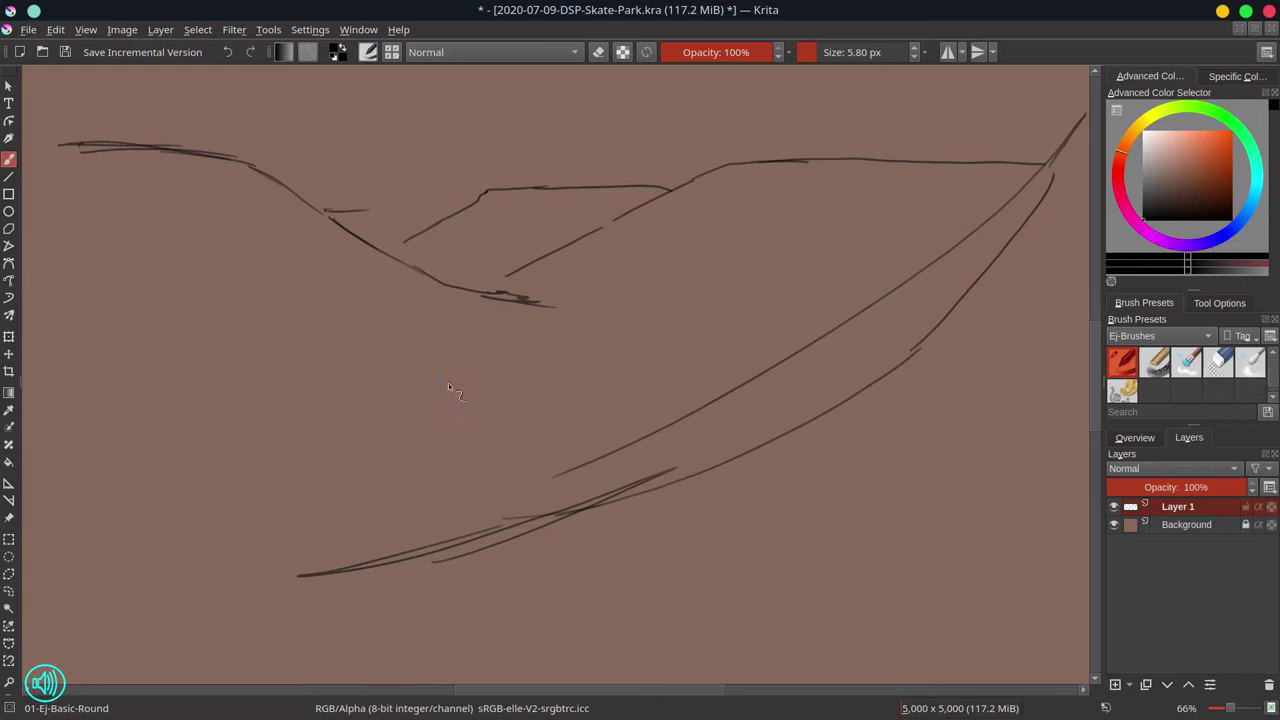
click(495, 206)
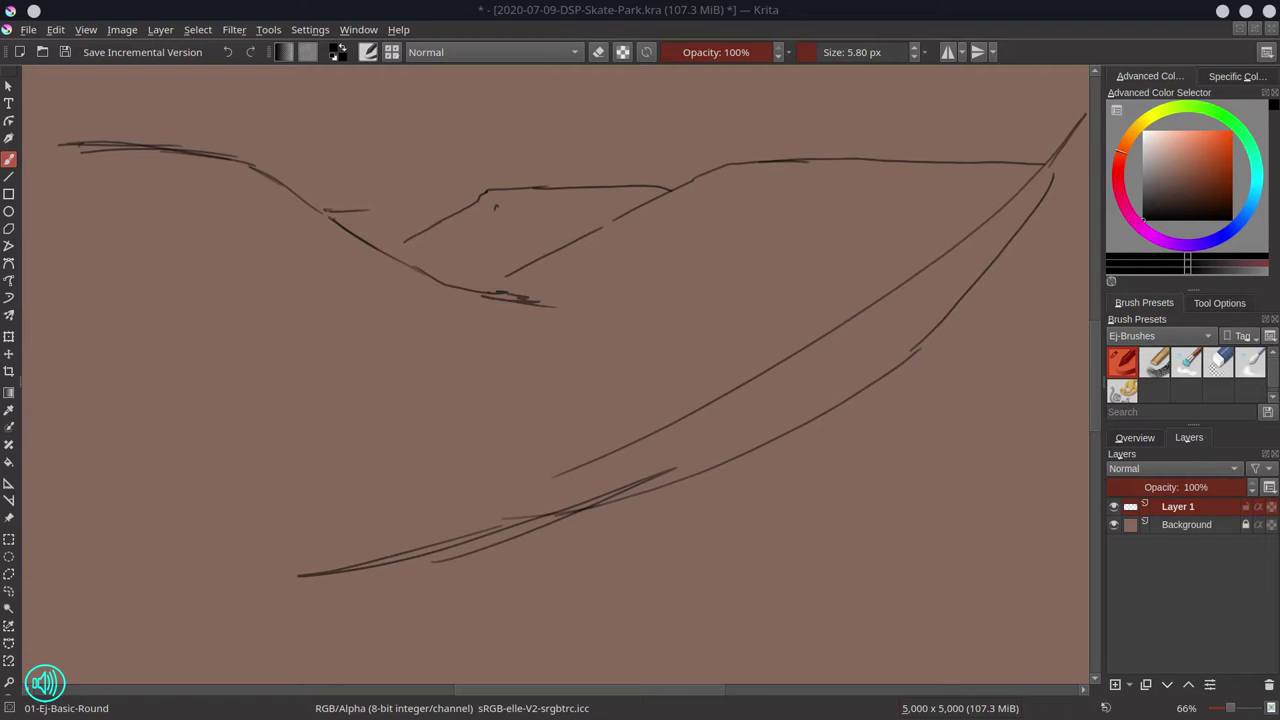
Step: Mirror the canvas view horizontally and return to the layer list
click(1134, 438)
click(1115, 686)
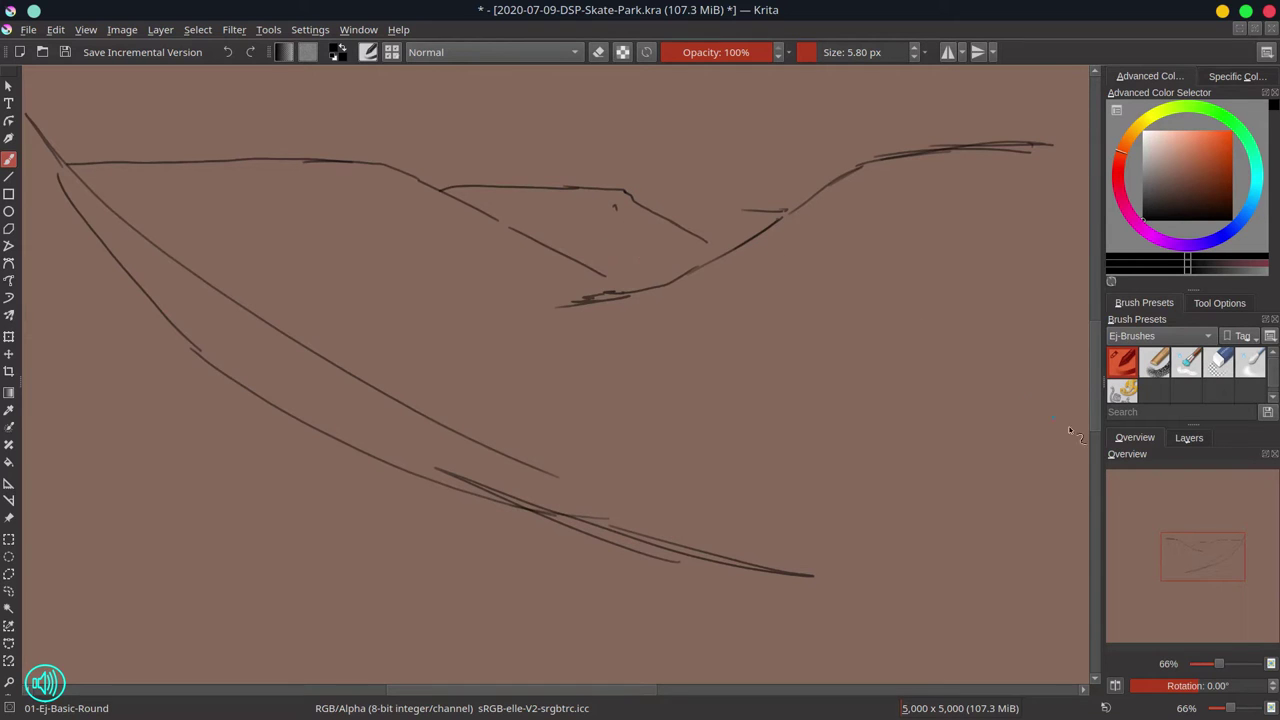
click(1191, 441)
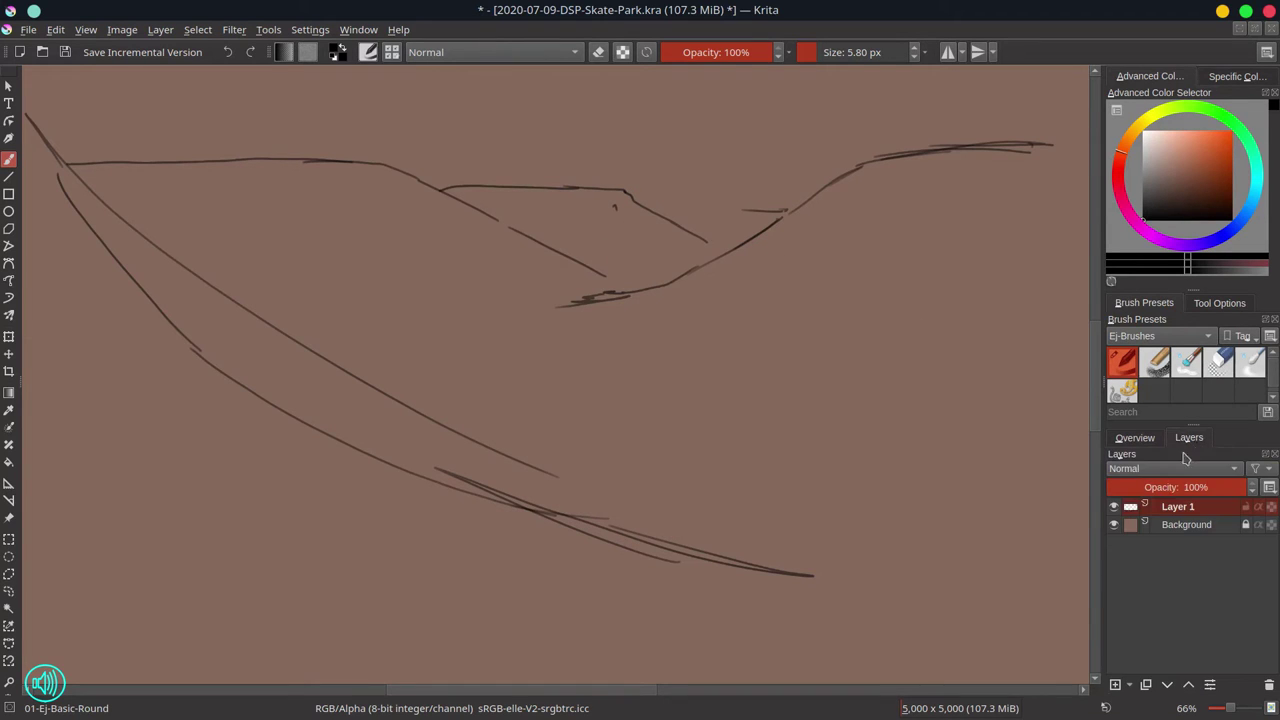
Step: Add a new layer, hide Layer 1, and sketch a standing figure's head, neck, shoulders and both arms
click(1115, 684)
click(1115, 525)
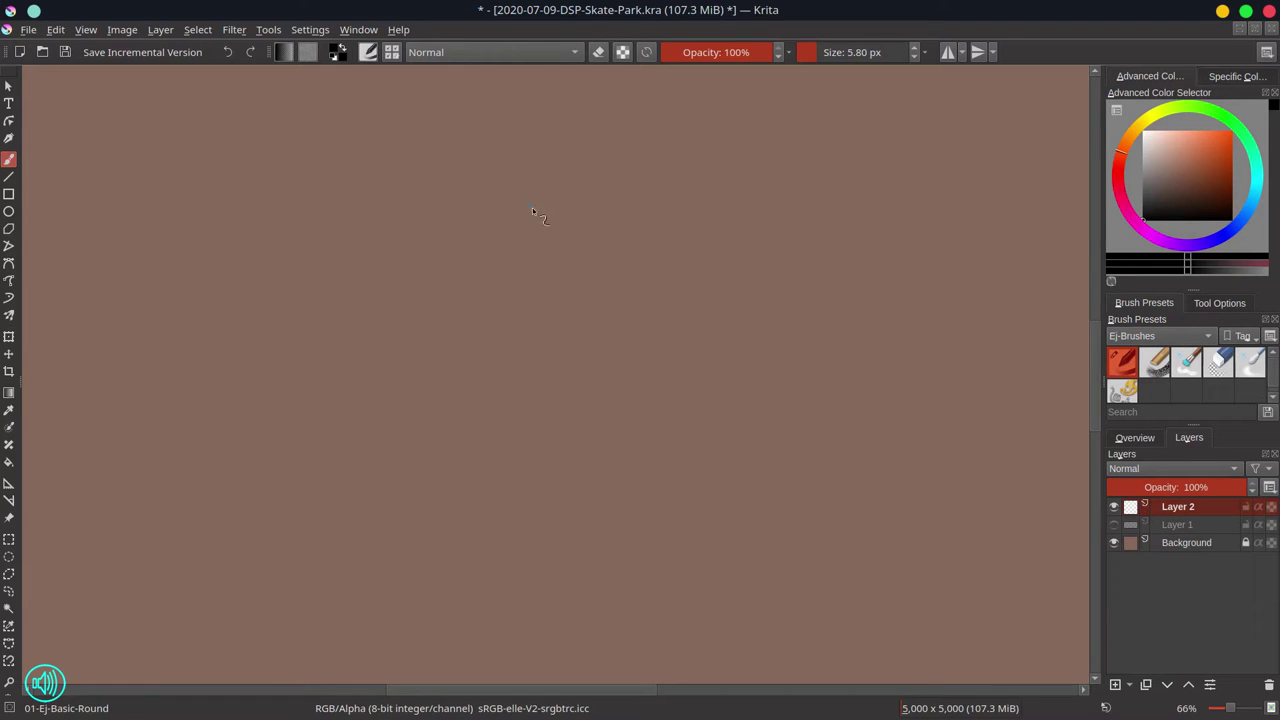
mouse_move(542, 190)
mouse_down()
mouse_move(558, 190)
mouse_move(553, 230)
mouse_up()
drag(519, 240, 530, 238)
drag(512, 258, 518, 356)
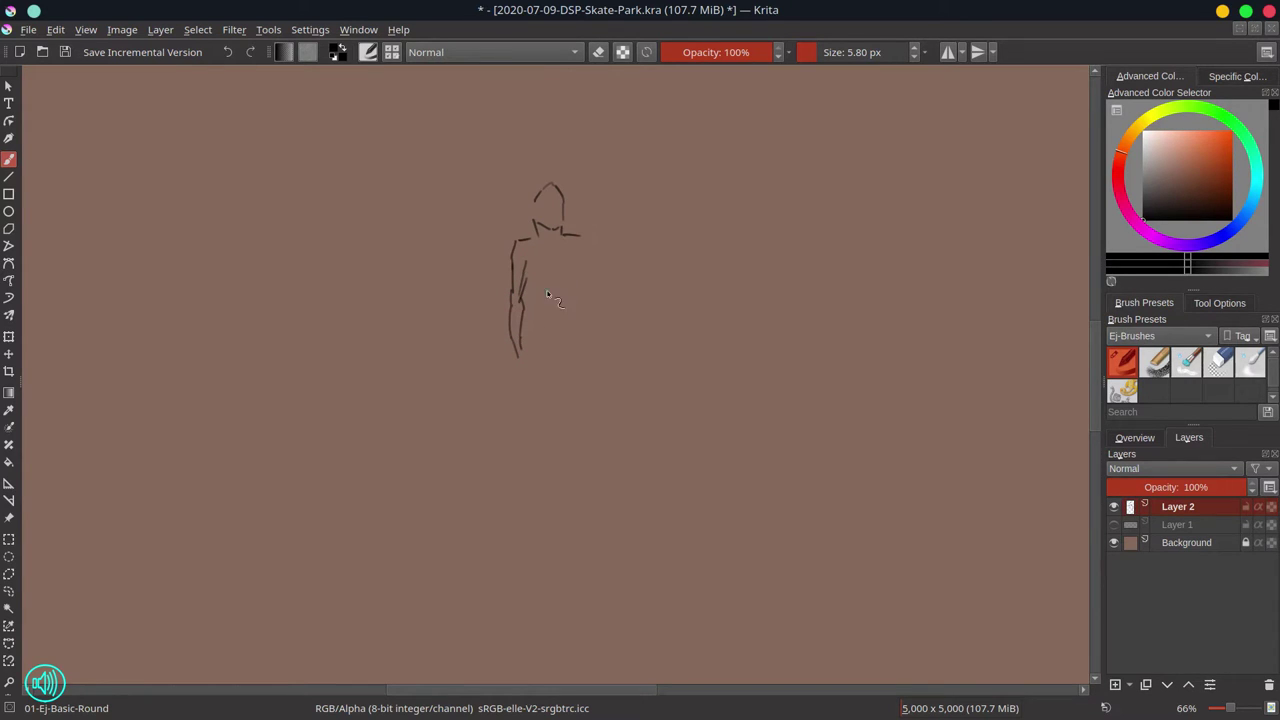
mouse_move(582, 234)
mouse_down()
mouse_move(588, 246)
mouse_move(590, 295)
mouse_up()
drag(520, 350, 527, 376)
drag(527, 273, 540, 299)
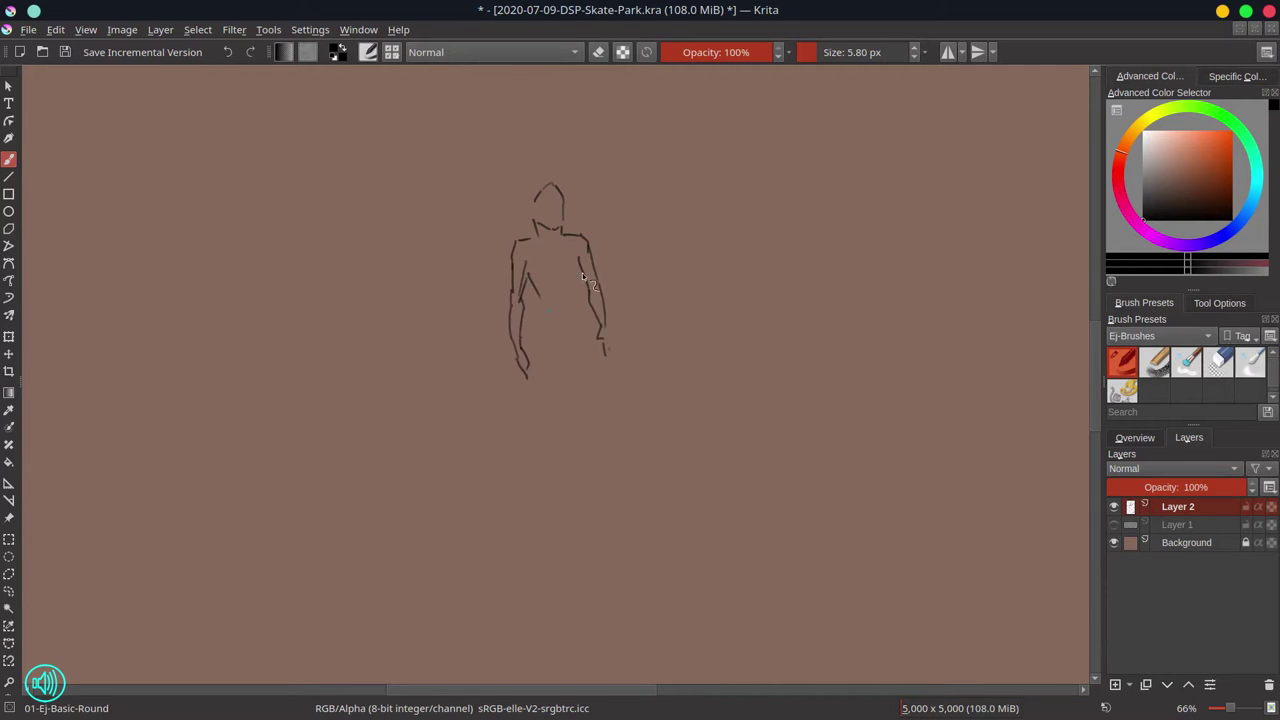
Step: Sketch the figure's torso sides, waistline and both legs down to the feet
drag(575, 248, 585, 296)
mouse_move(571, 336)
mouse_down()
mouse_move(534, 324)
mouse_move(545, 370)
mouse_up()
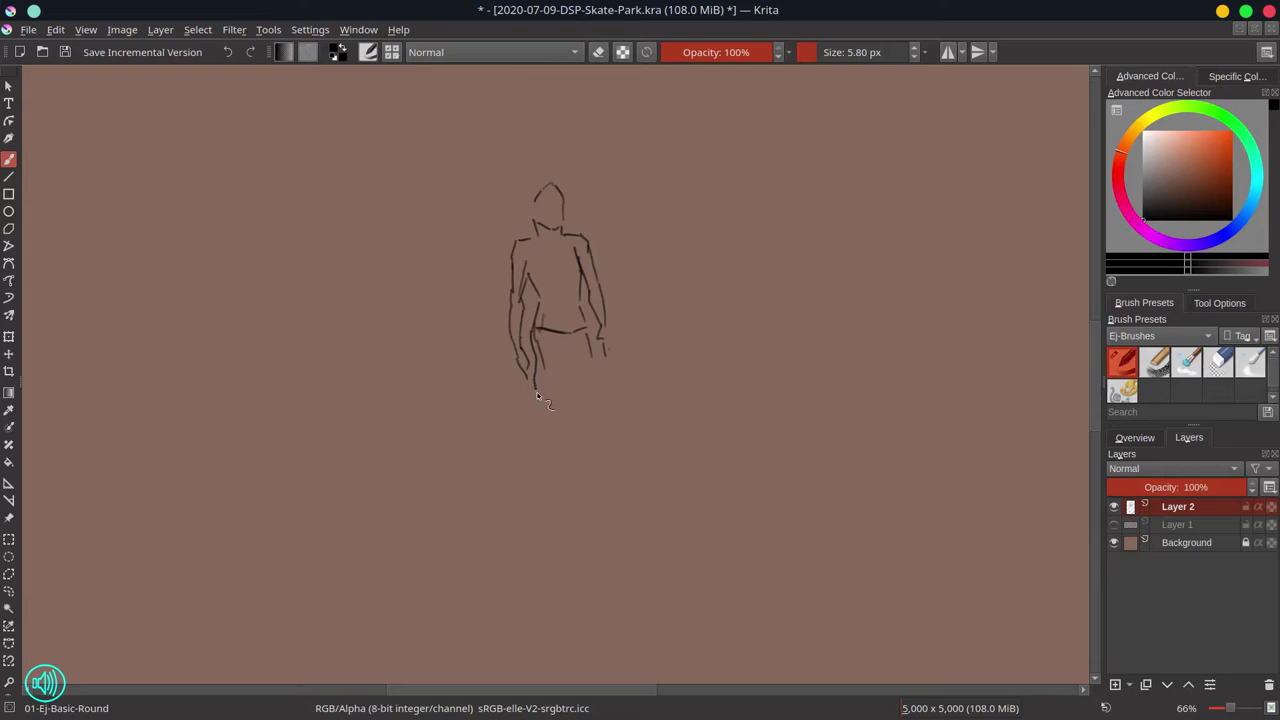
drag(568, 351, 569, 386)
mouse_move(594, 347)
mouse_down()
mouse_move(603, 408)
mouse_move(586, 454)
mouse_up()
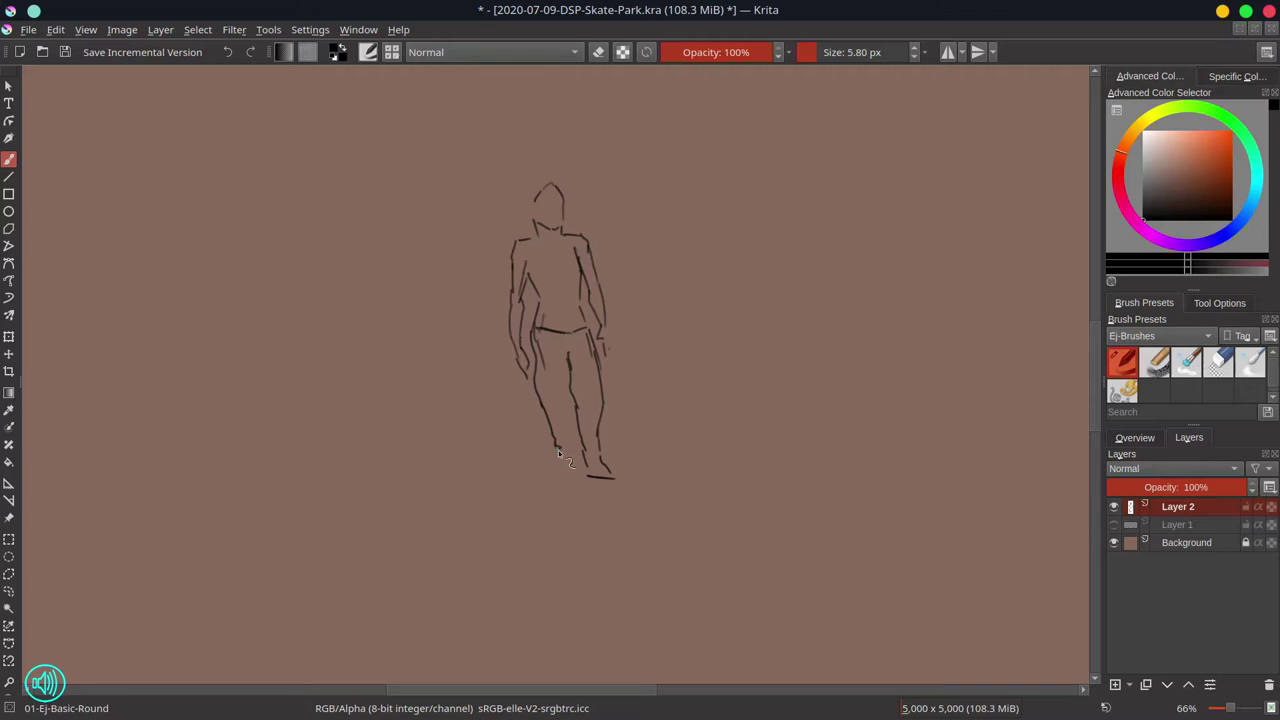
drag(557, 449, 561, 465)
Step: Sketch a skateboard with wheels under the figure and define the feet standing on it
drag(624, 473, 642, 473)
drag(585, 496, 626, 497)
mouse_move(557, 477)
mouse_down()
mouse_move(606, 481)
mouse_move(574, 472)
mouse_up()
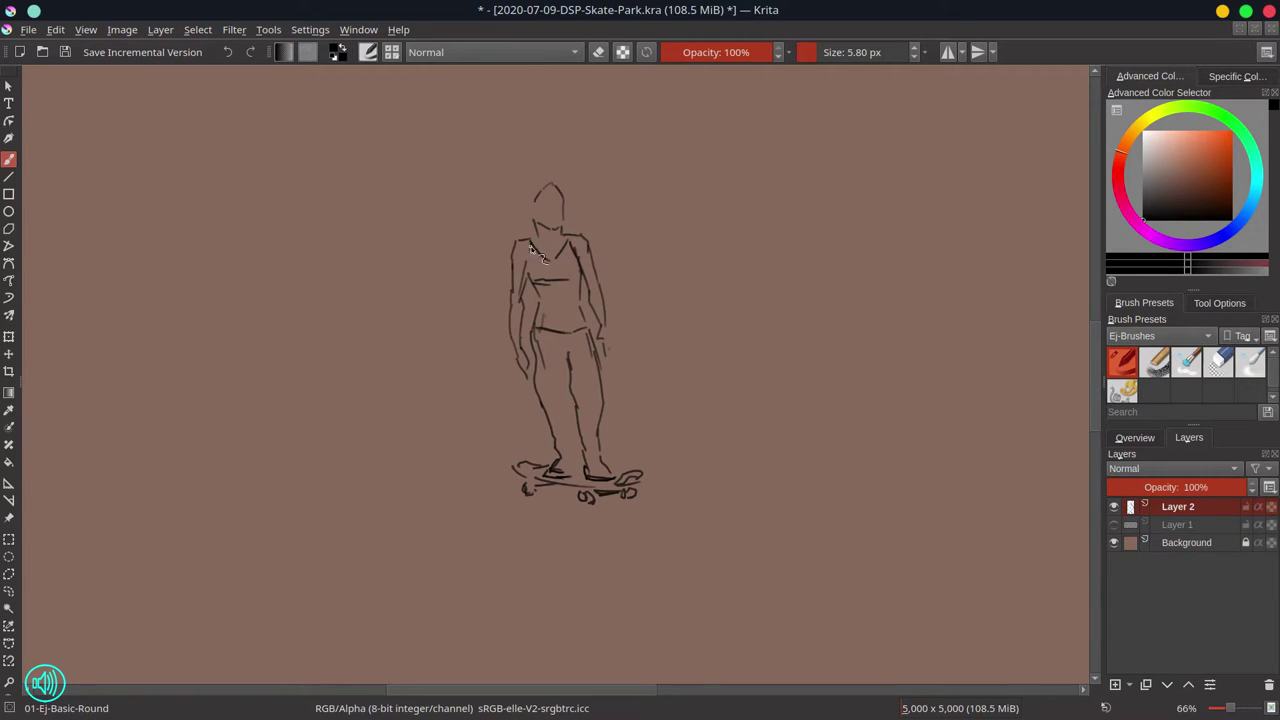
Step: Add the figure's top, navel and bottoms, and outline large spiky hair around the head
drag(530, 240, 526, 274)
mouse_move(556, 316)
mouse_down()
mouse_move(578, 333)
mouse_move(581, 432)
mouse_up()
mouse_move(531, 228)
mouse_down()
mouse_move(495, 222)
mouse_move(487, 198)
mouse_move(502, 160)
mouse_move(588, 162)
mouse_up()
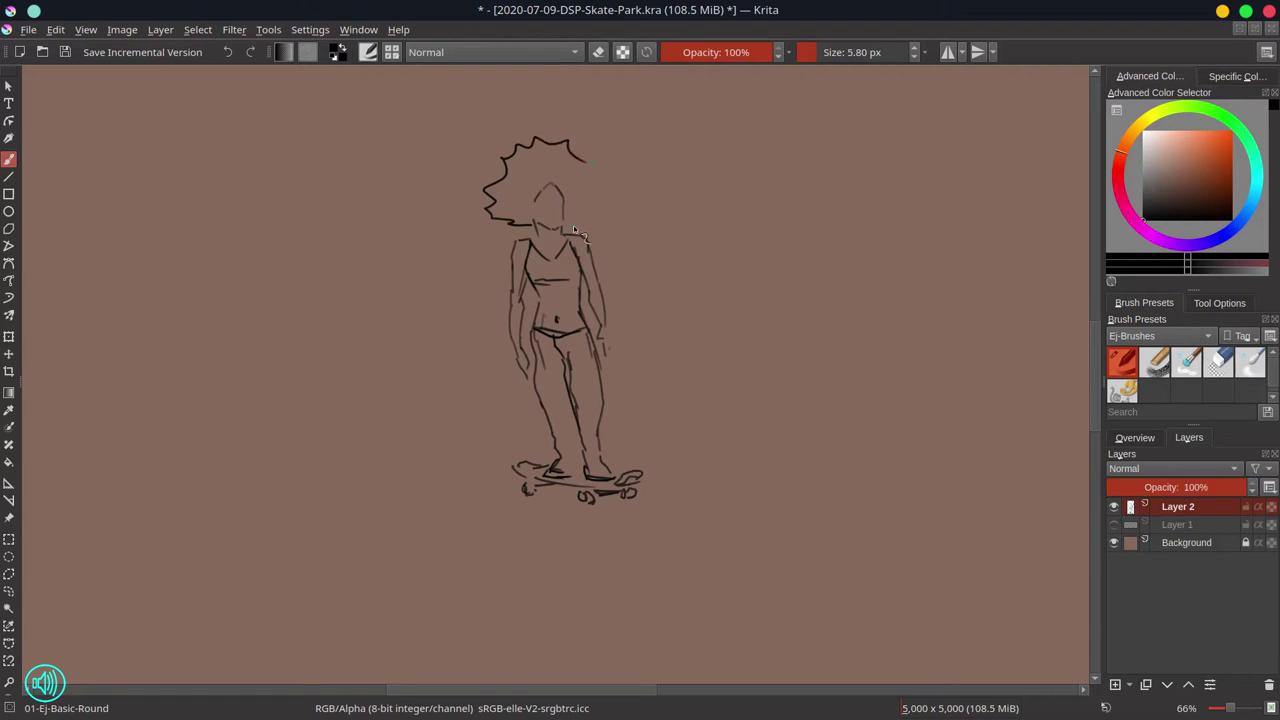
drag(578, 214, 598, 190)
Step: Show Layer 1 and transform the skater on Layer 2, scaling it down and moving it up and left above the ramp curves
click(1114, 525)
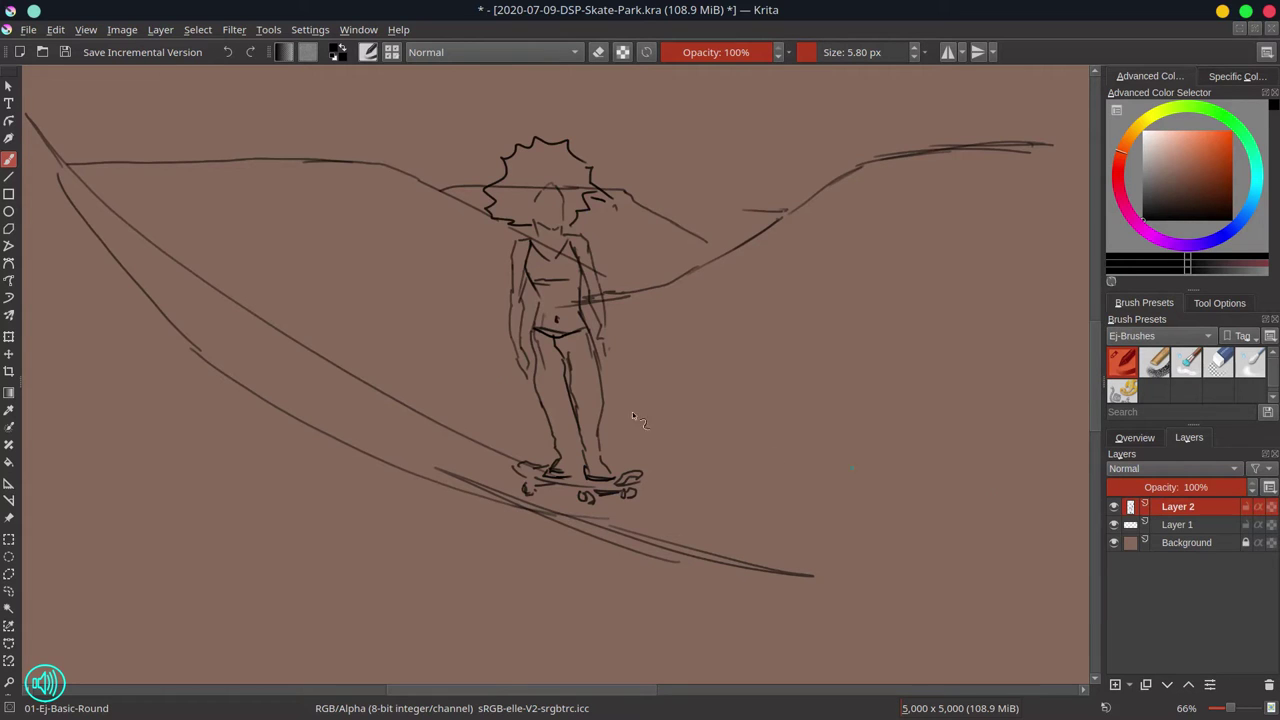
click(9, 336)
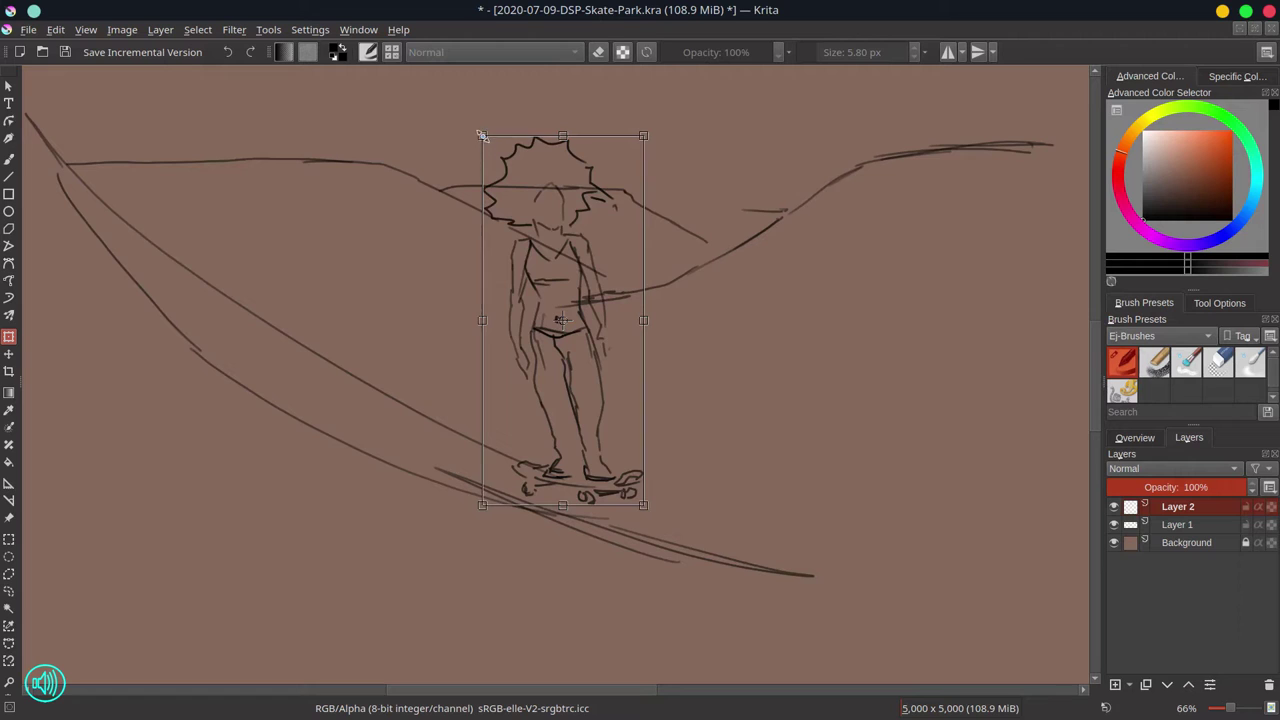
drag(482, 136, 525, 225)
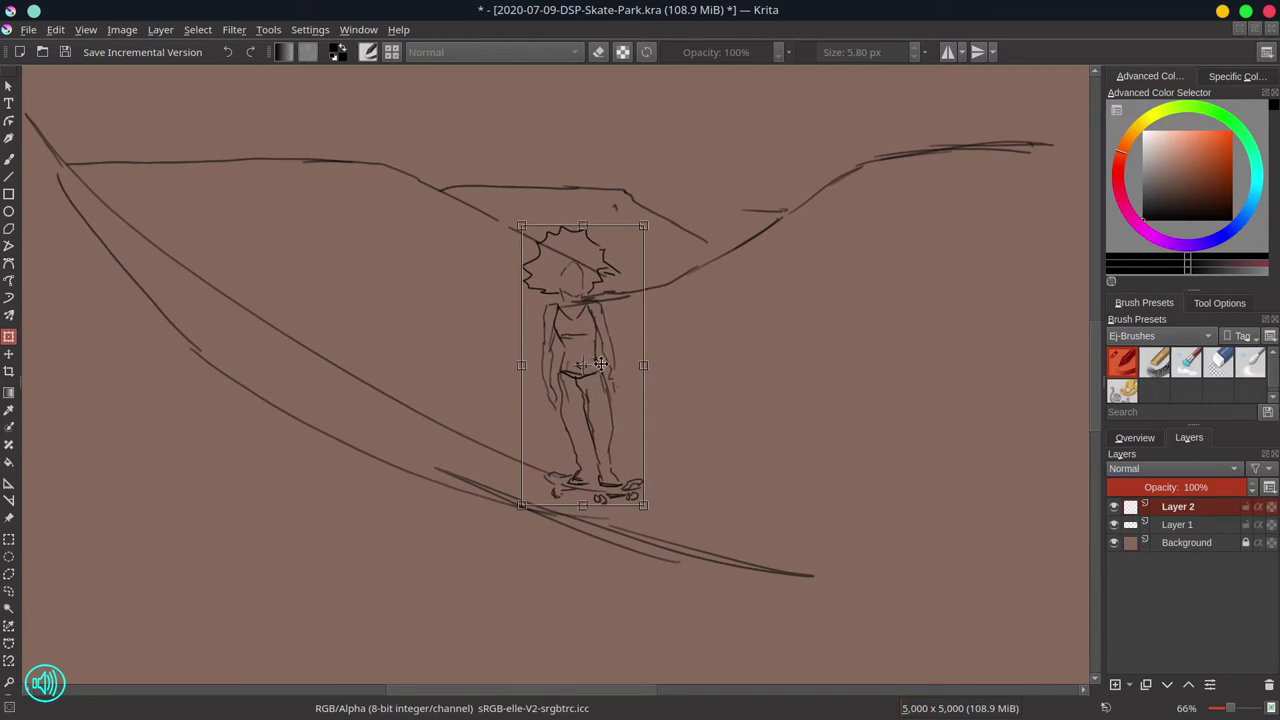
drag(618, 354, 580, 303)
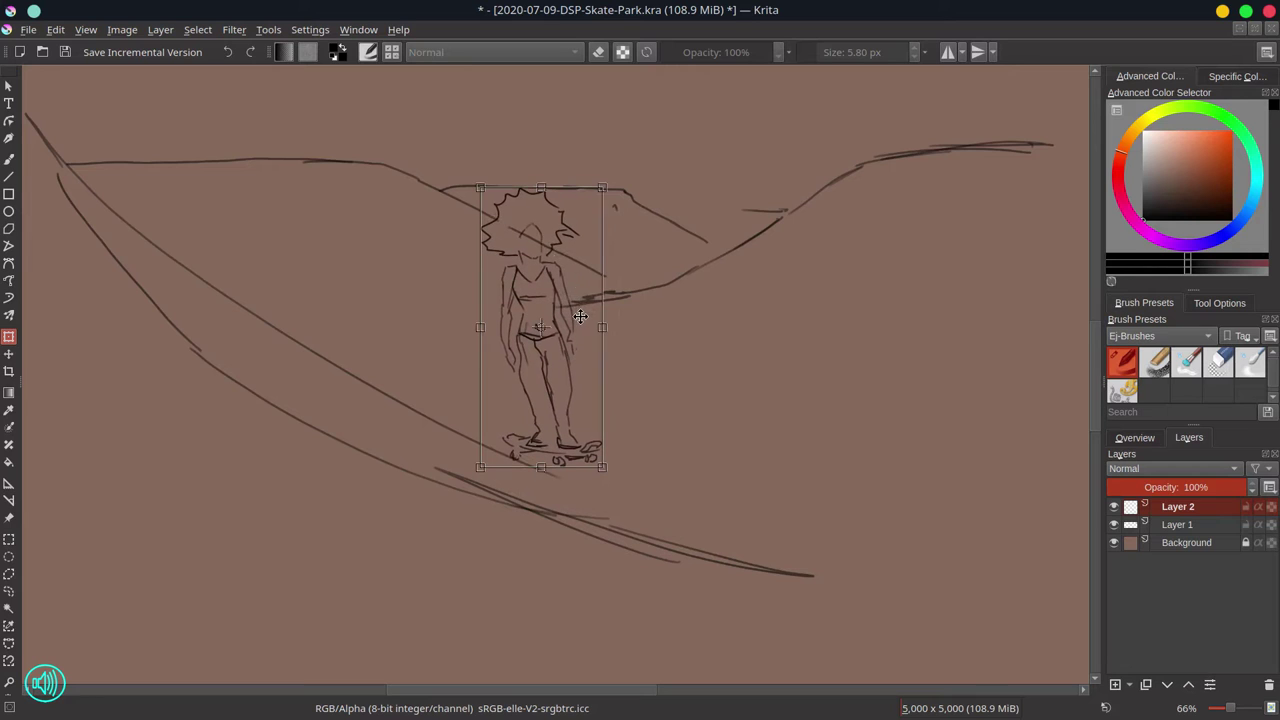
drag(481, 188, 494, 214)
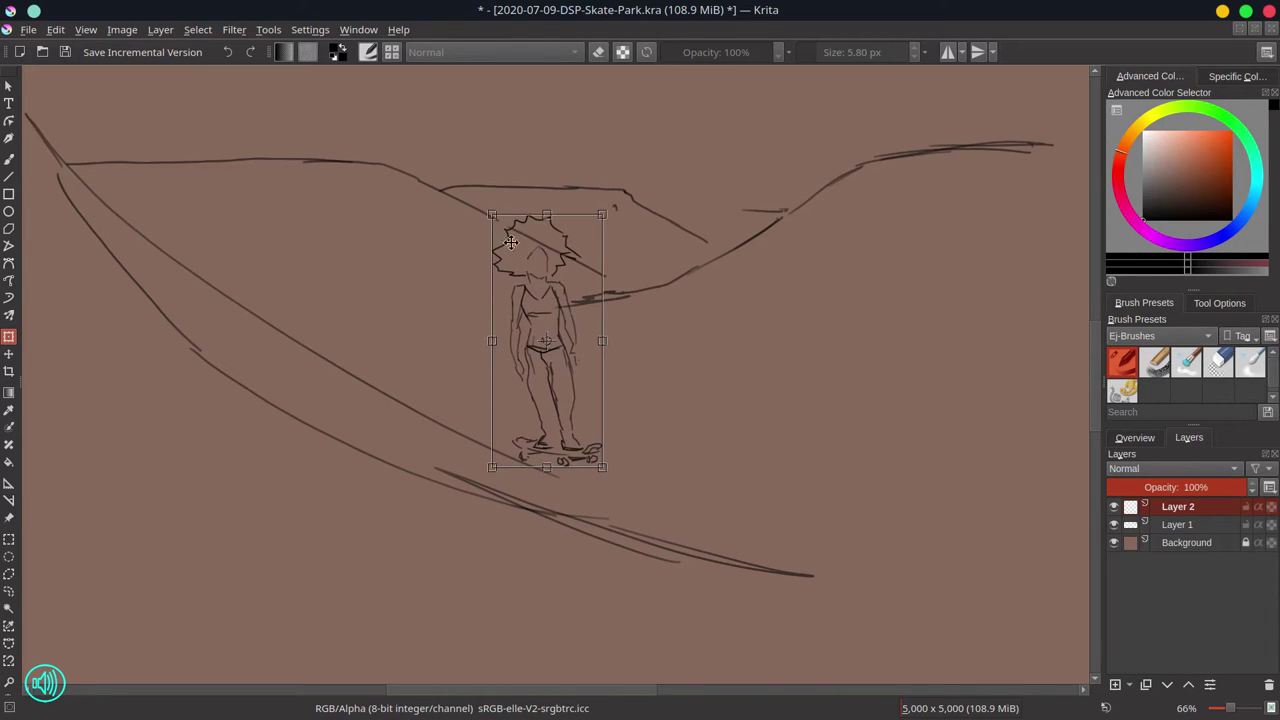
drag(565, 289, 567, 271)
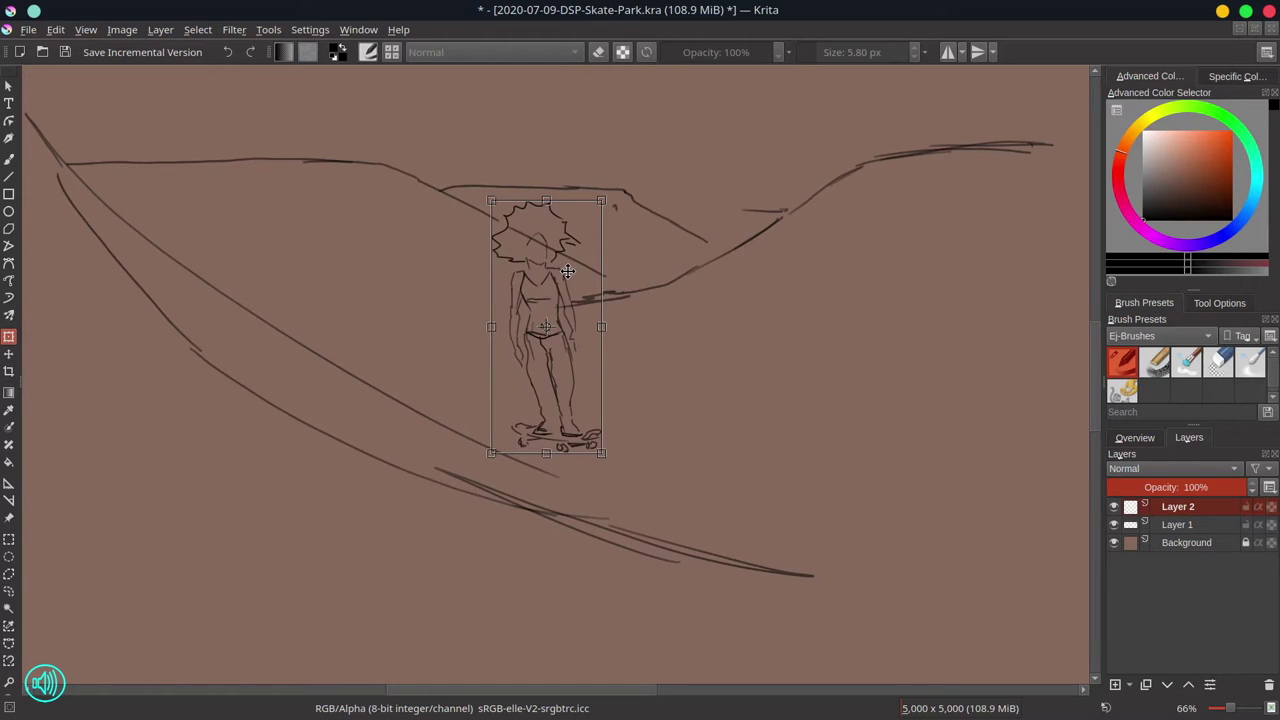
key(Return)
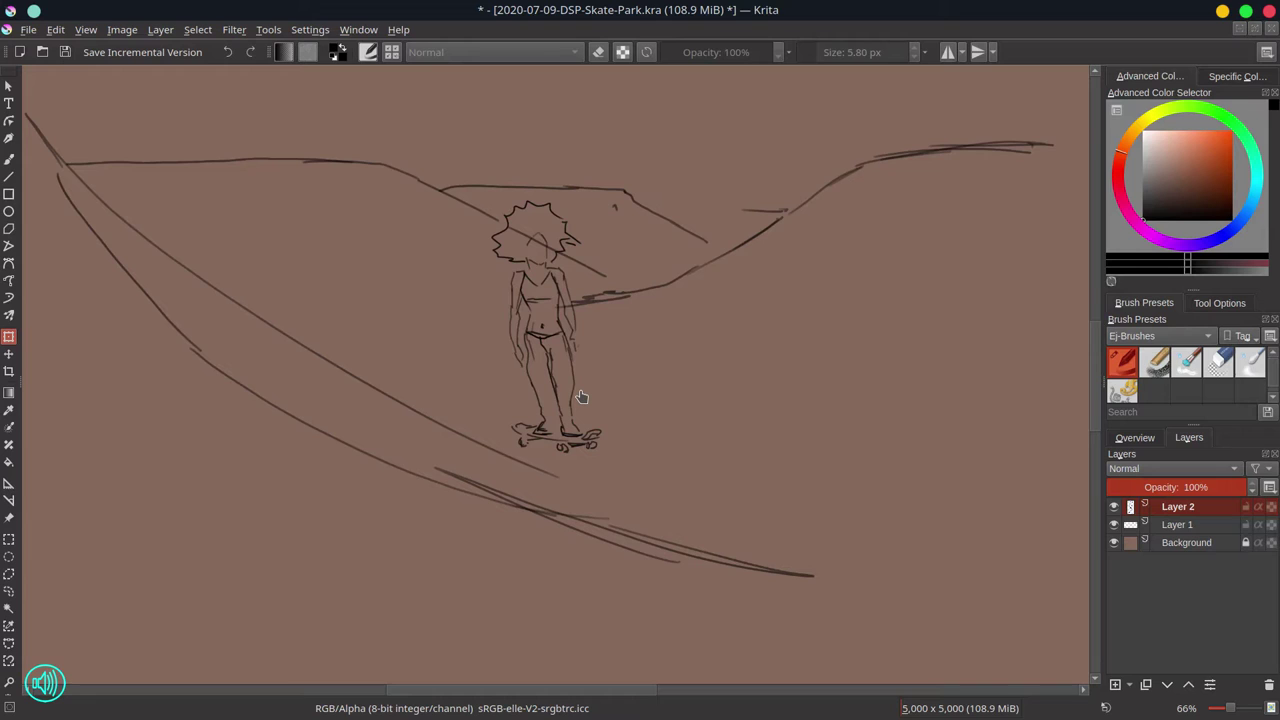
drag(556, 381, 548, 362)
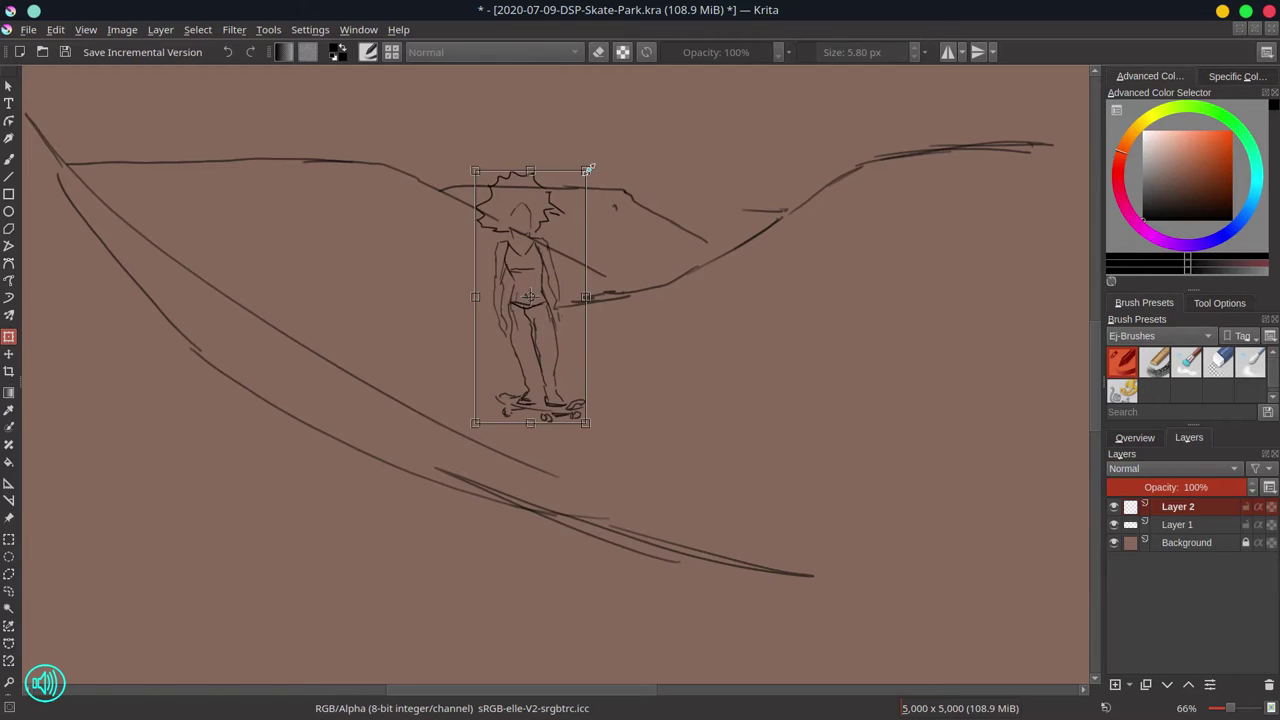
key(Return)
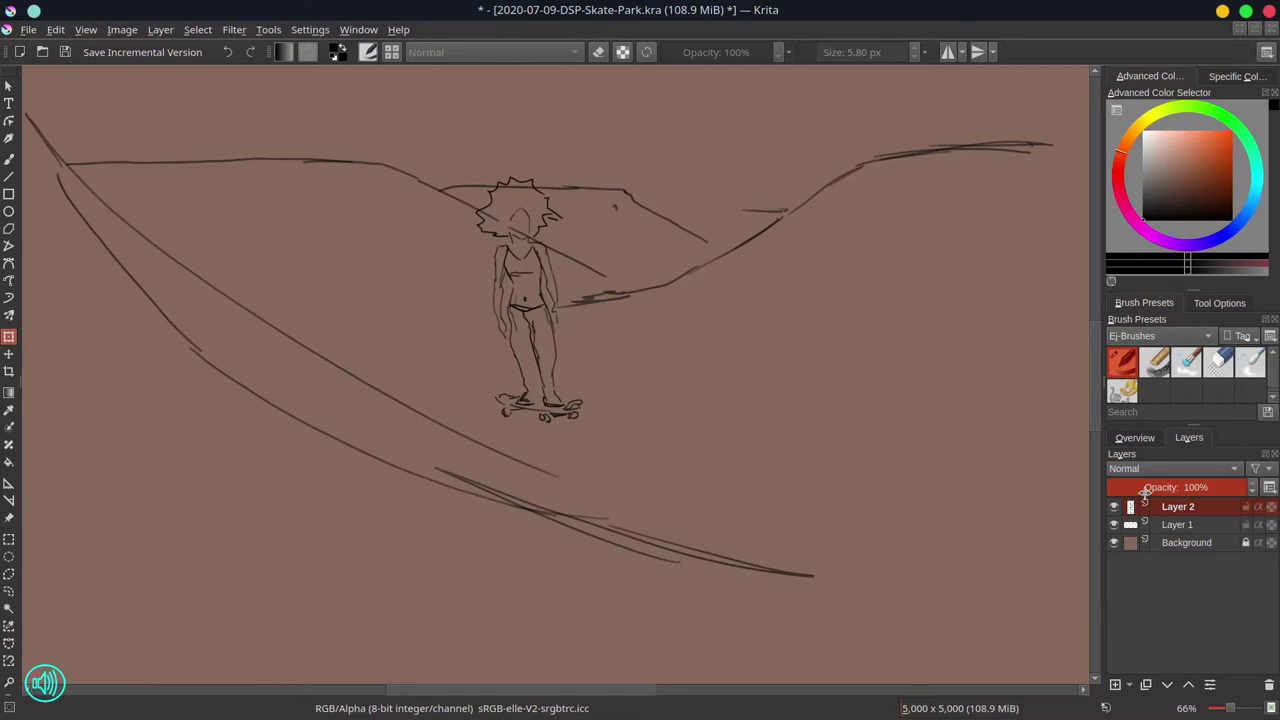
Step: On Layer 1, erase the bank line crossing the skater's head and most of the lower ramp curve with a 95.89 px circle eraser
click(1185, 526)
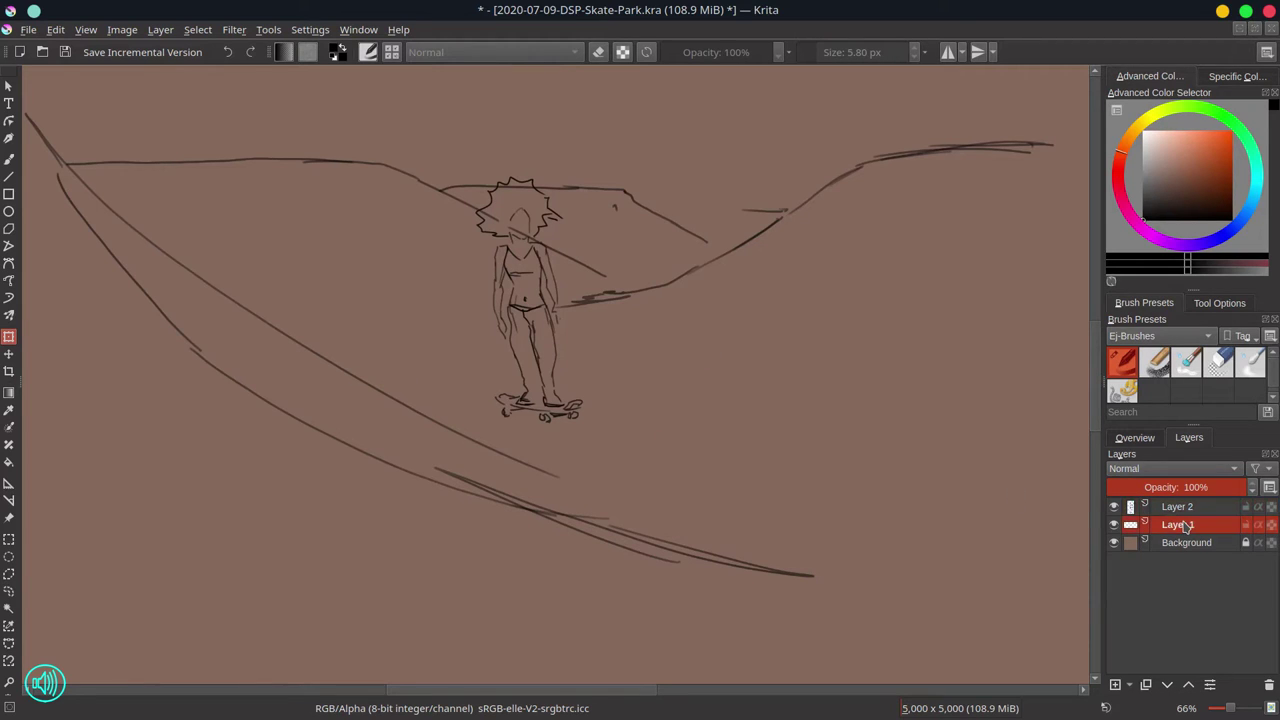
click(8, 158)
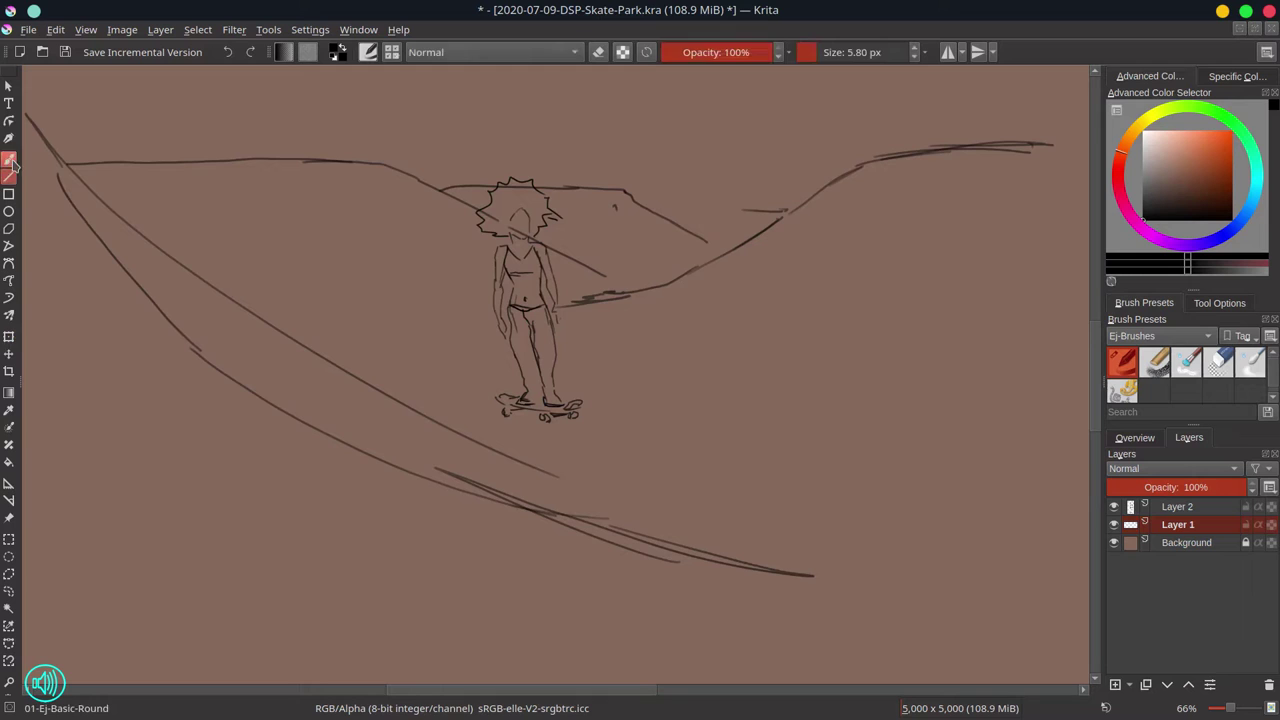
click(1214, 368)
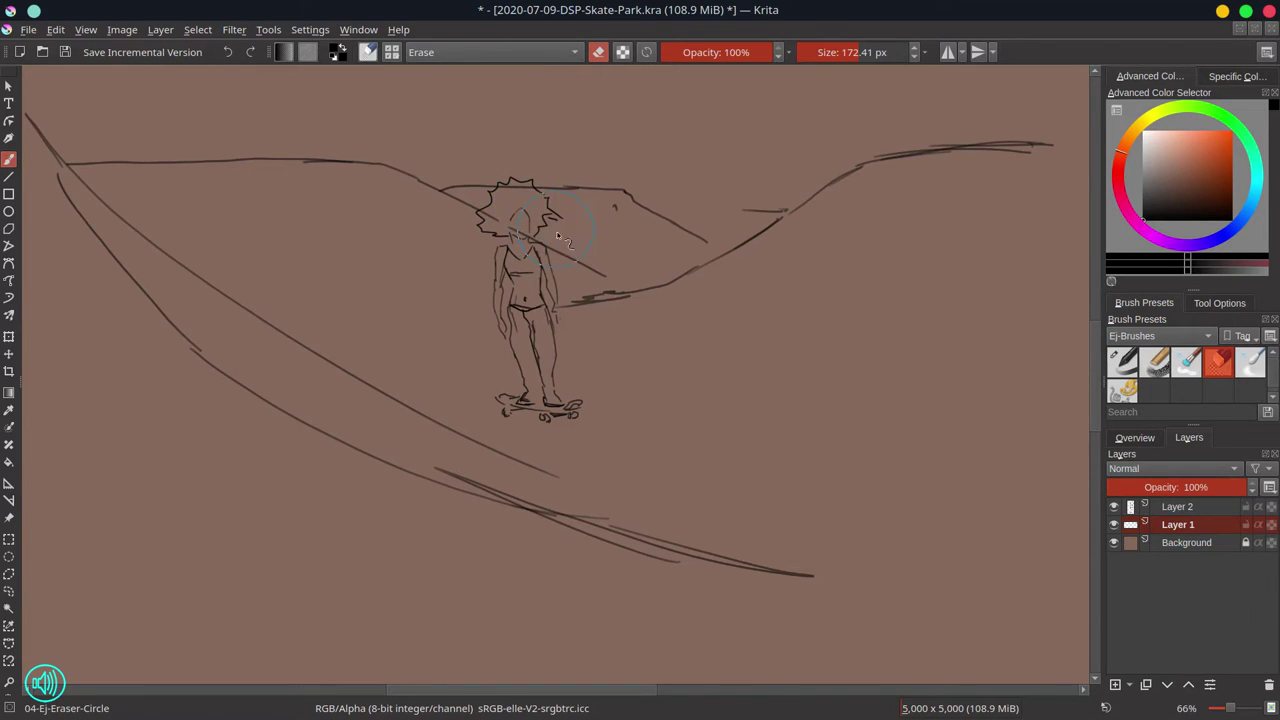
key(bracketleft)
key(bracketleft)
key(bracketleft)
key(bracketleft)
key(bracketleft)
key(bracketleft)
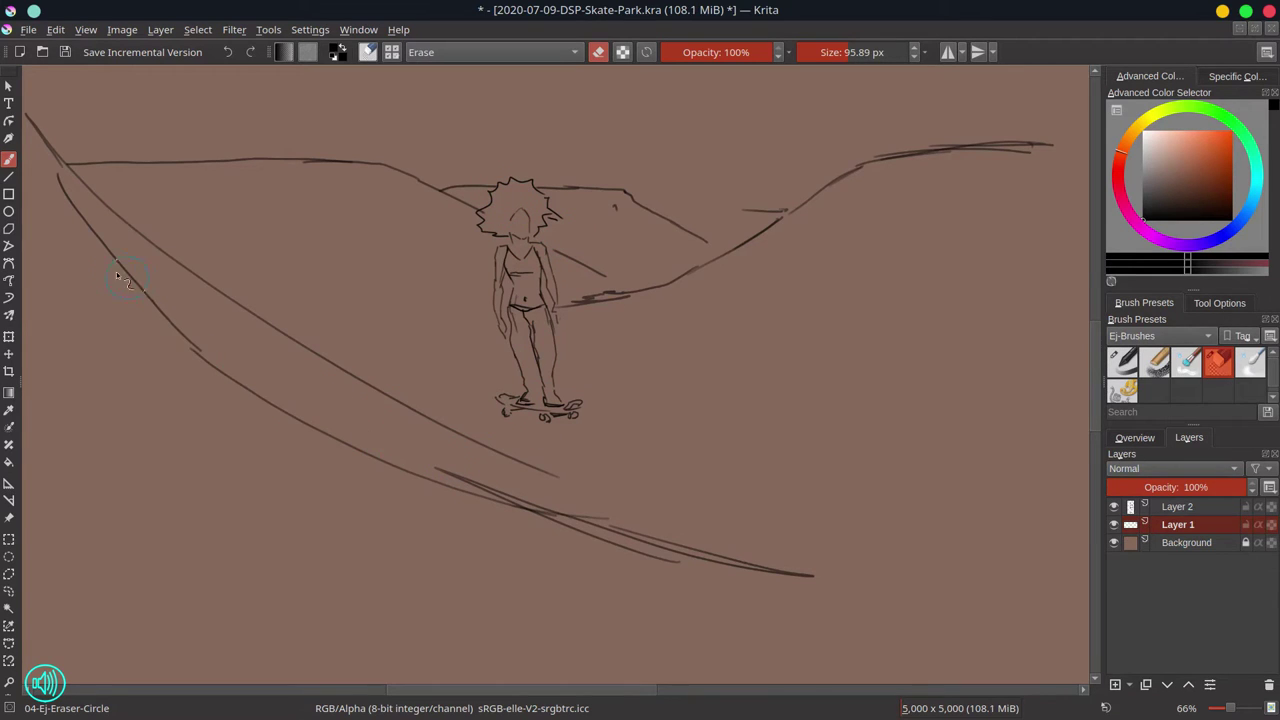
mouse_move(120, 277)
mouse_down()
mouse_move(305, 429)
mouse_move(775, 593)
mouse_move(733, 562)
mouse_move(814, 576)
mouse_up()
Step: Extend the ramp's edge toward the lower right with two long strokes of the 5.80 px round brush, and select Layer 2
click(1130, 368)
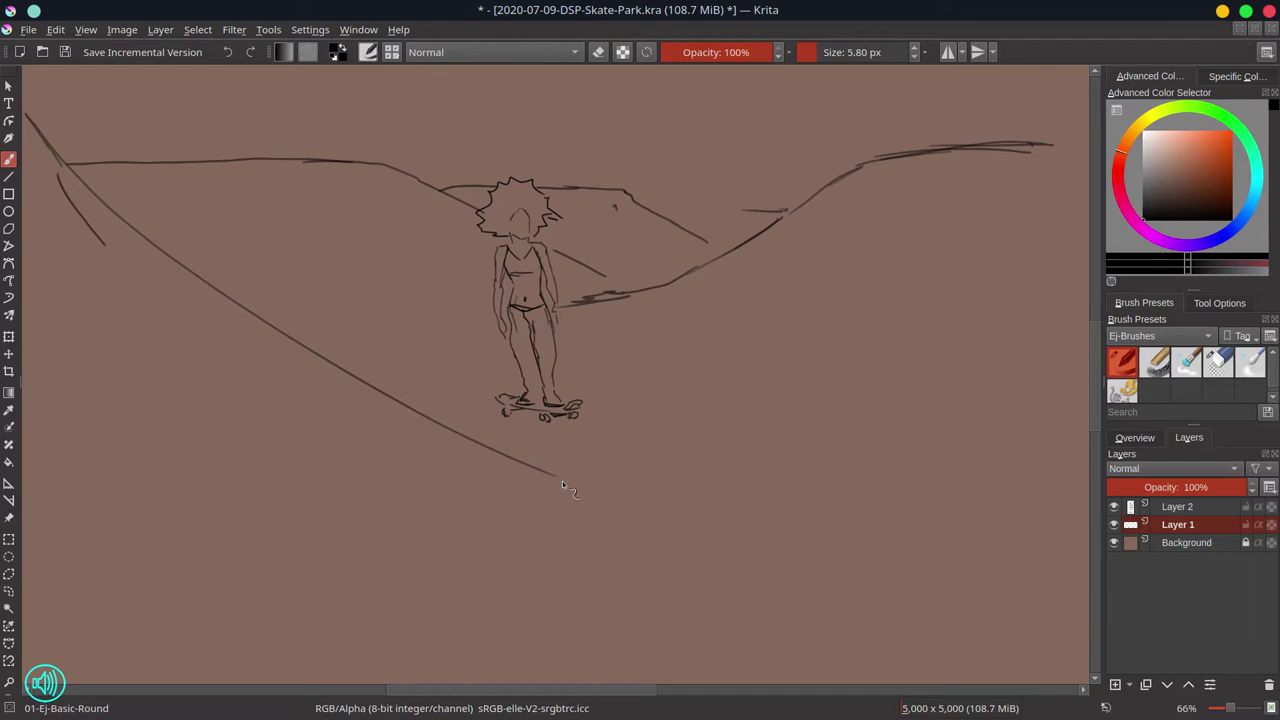
mouse_move(557, 478)
mouse_down()
mouse_move(674, 515)
mouse_move(968, 541)
mouse_up()
drag(732, 516, 1048, 549)
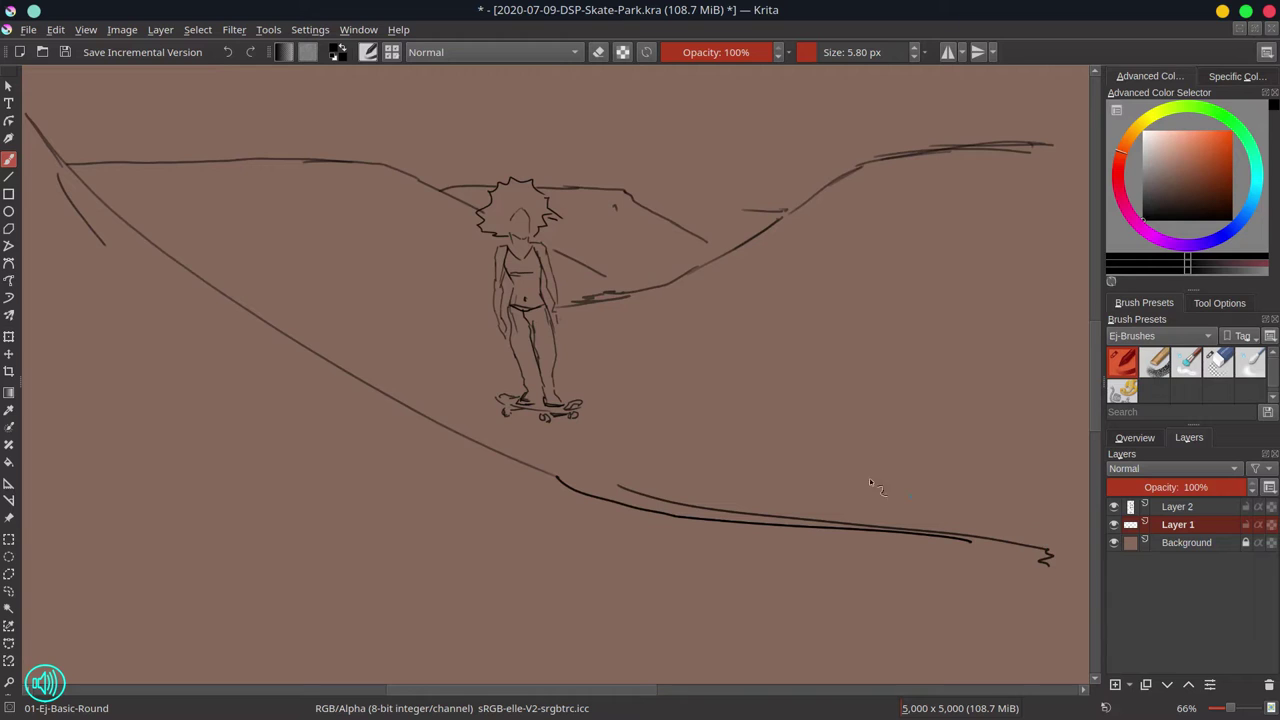
click(1195, 507)
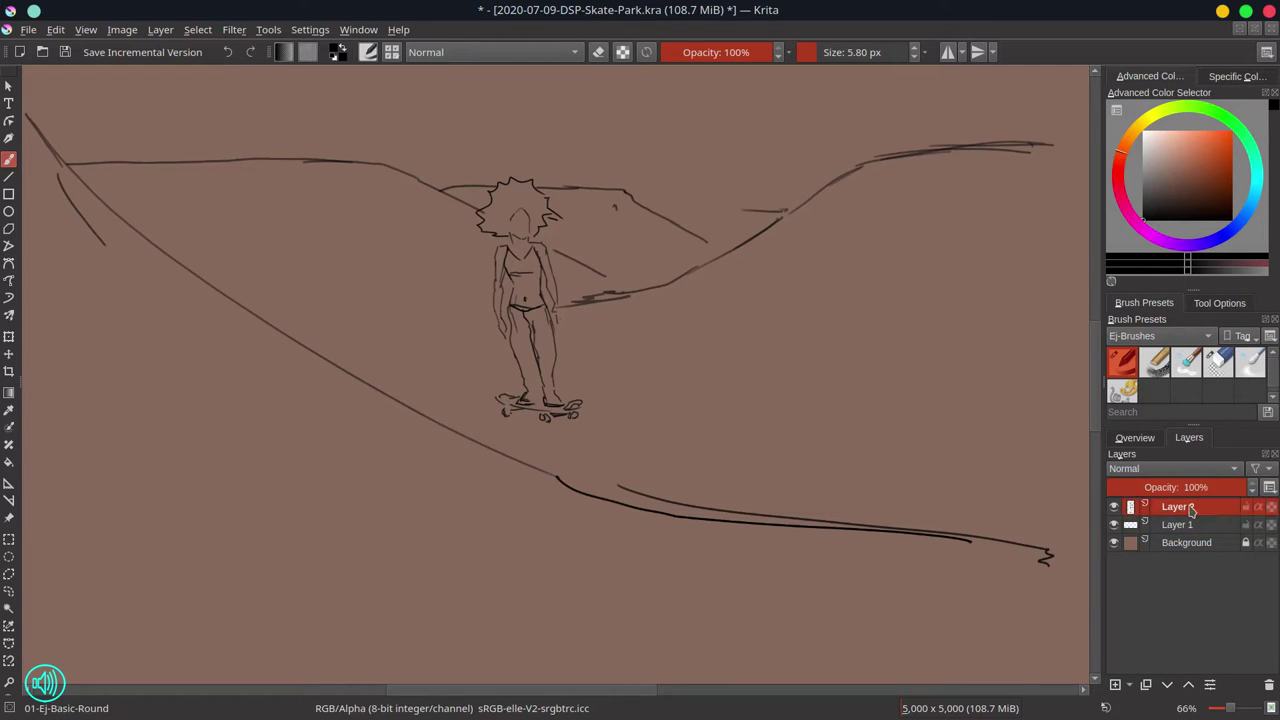
Step: Move the skater on Layer 2 right between the banks, and erase the Layer 1 lines crossing the body with the 95.89 px circle eraser
click(9, 336)
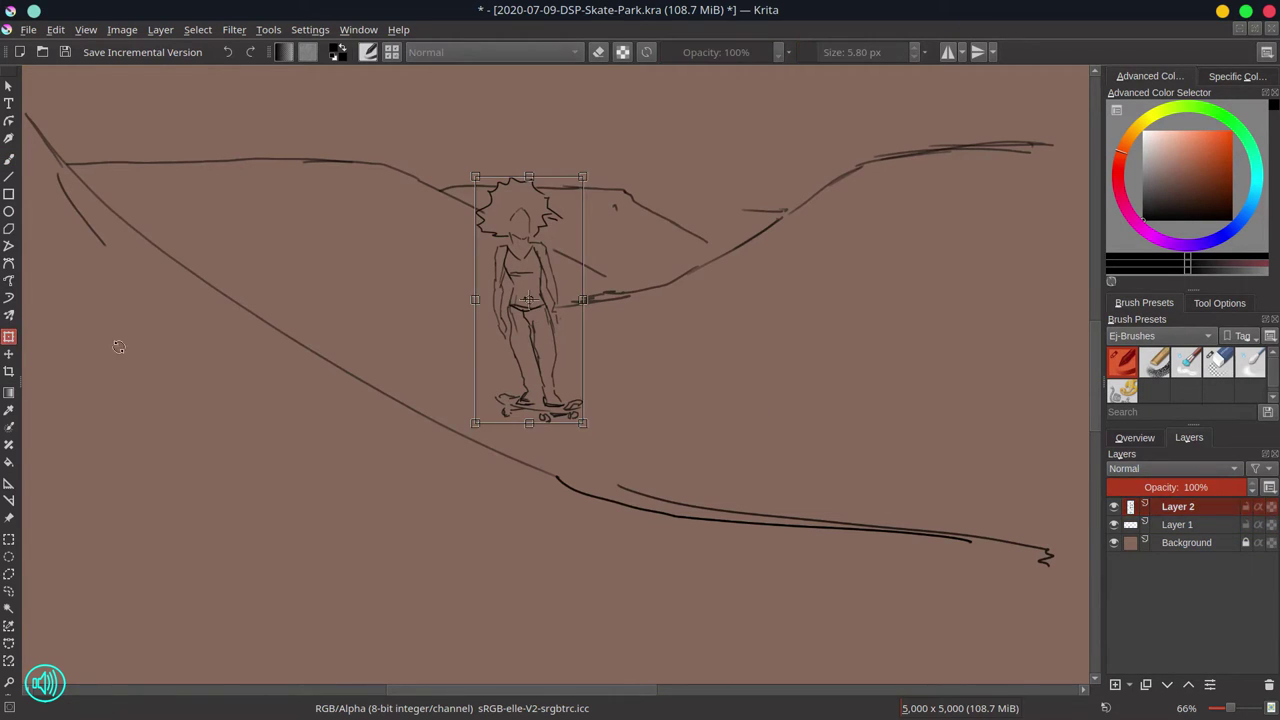
drag(540, 383, 695, 374)
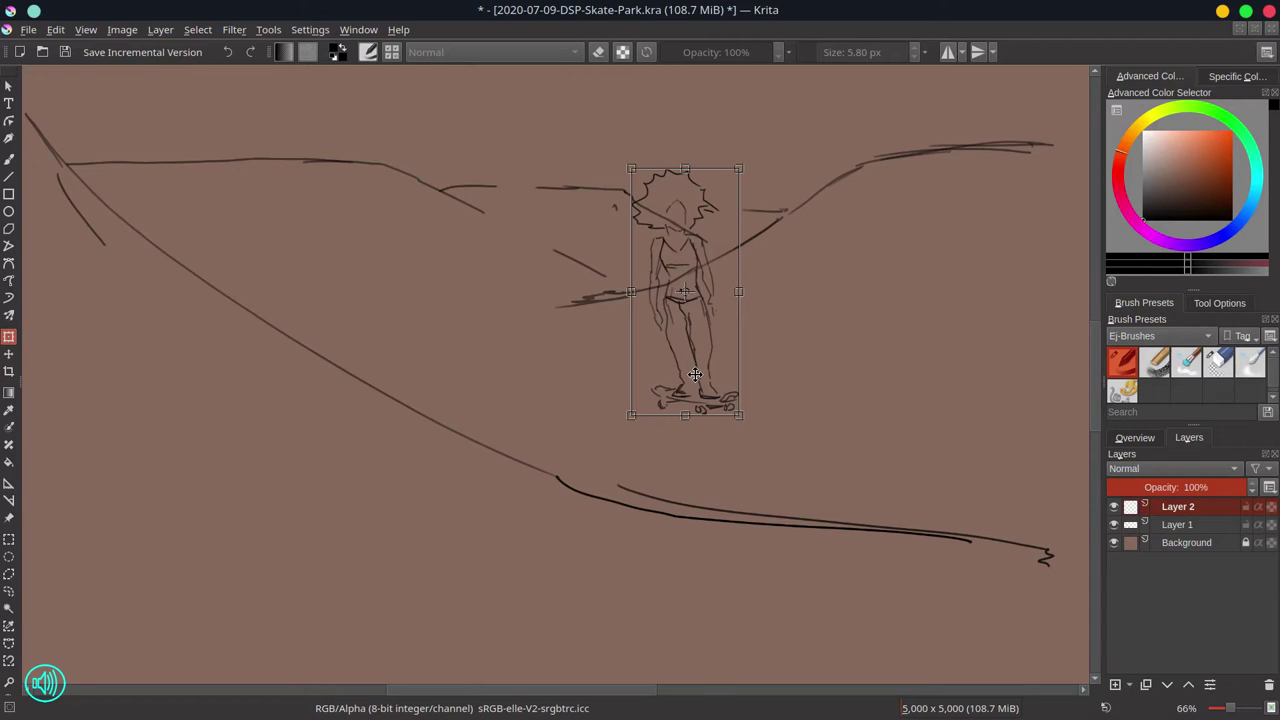
click(1215, 527)
click(1218, 365)
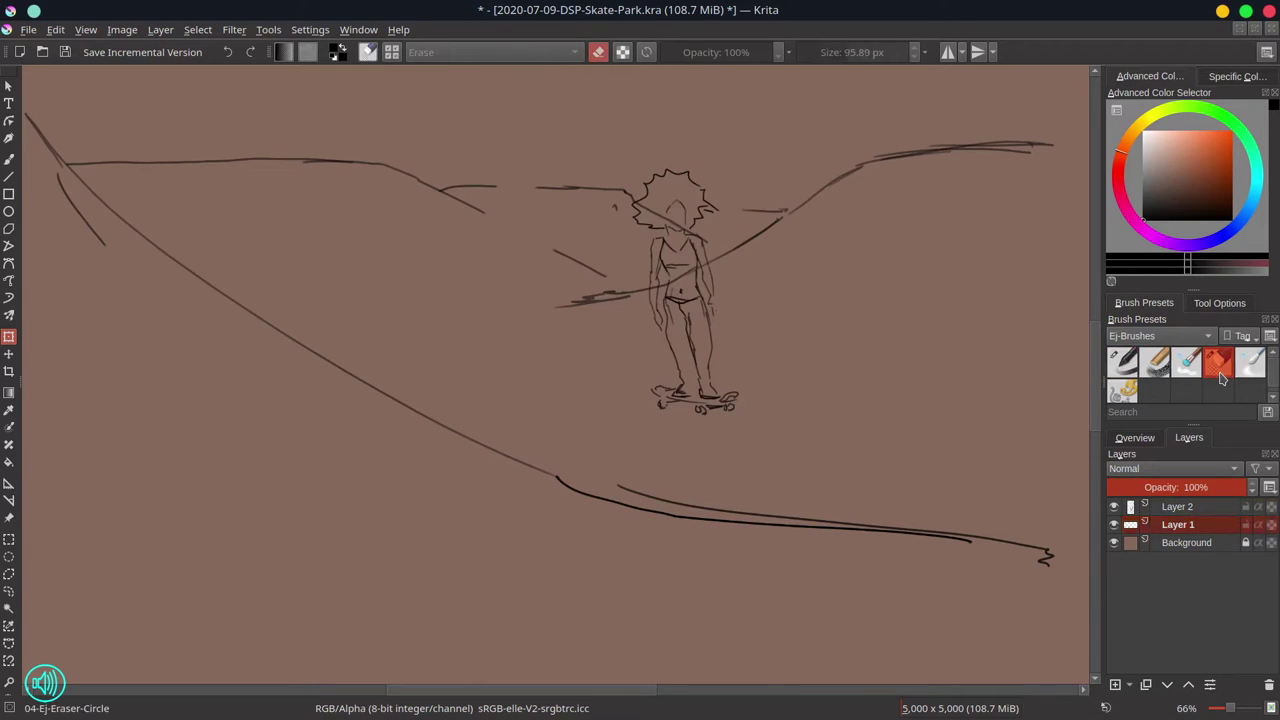
click(8, 159)
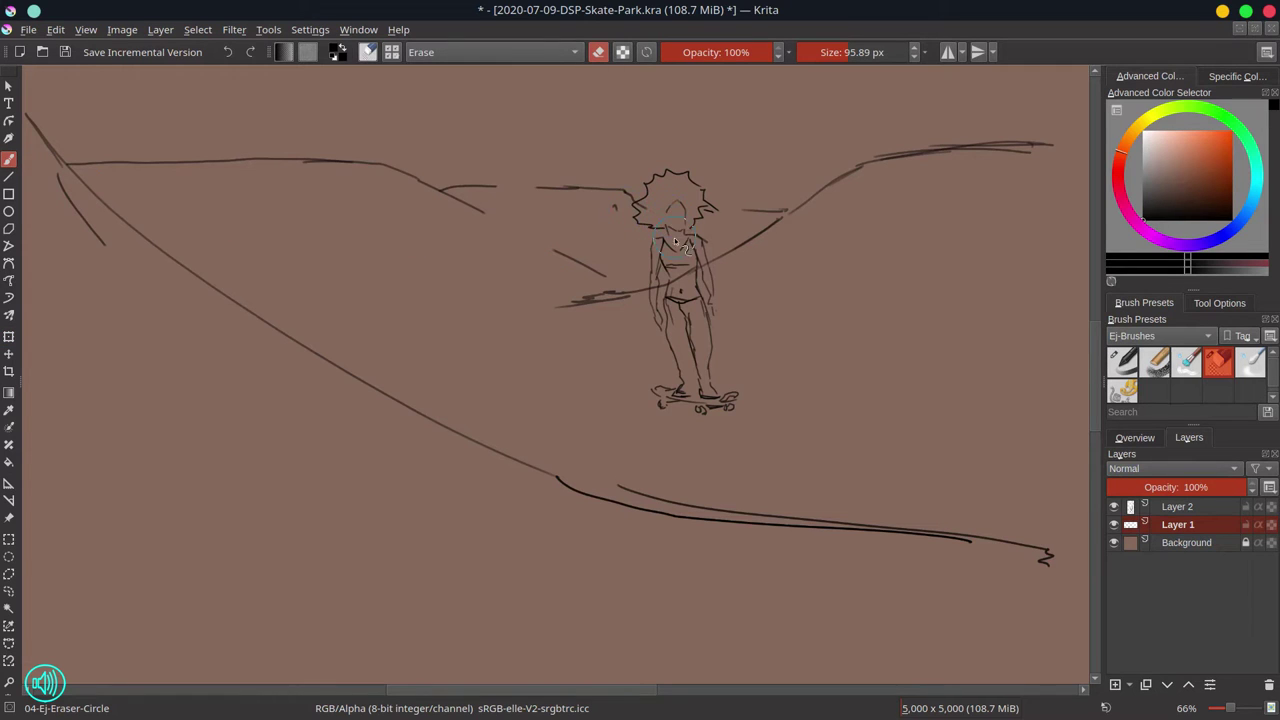
Step: Redraw the gaps in the bank lines around the skater and reinforce the far right bank edge with the 5.80 px round brush
click(1122, 362)
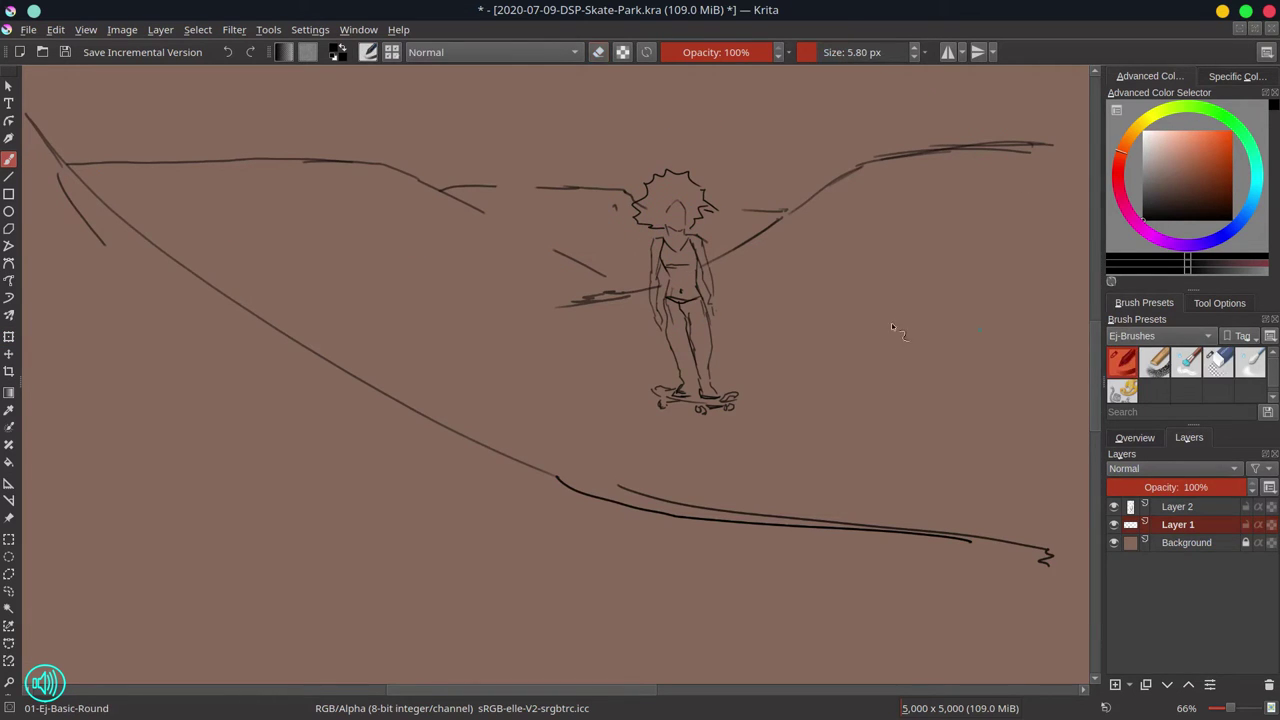
drag(494, 218, 612, 280)
drag(504, 186, 630, 190)
drag(703, 223, 775, 245)
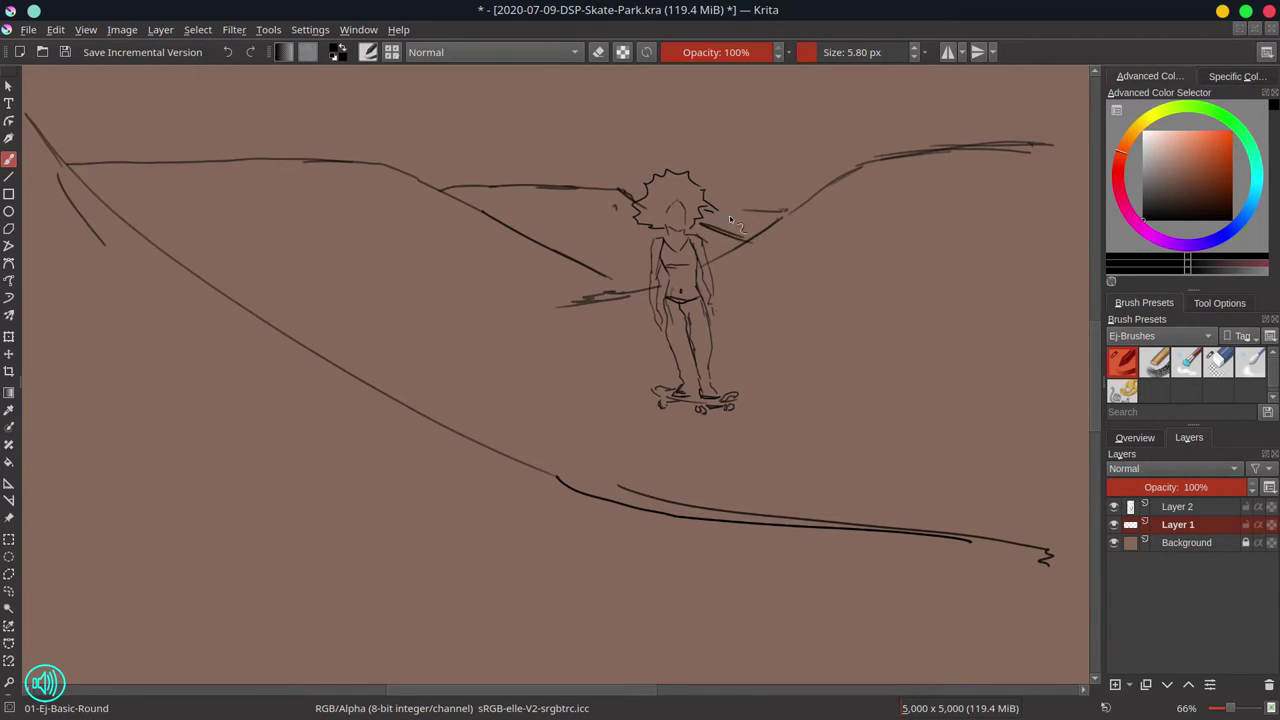
mouse_move(730, 214)
mouse_down()
mouse_move(796, 212)
mouse_move(864, 161)
mouse_move(1072, 140)
mouse_up()
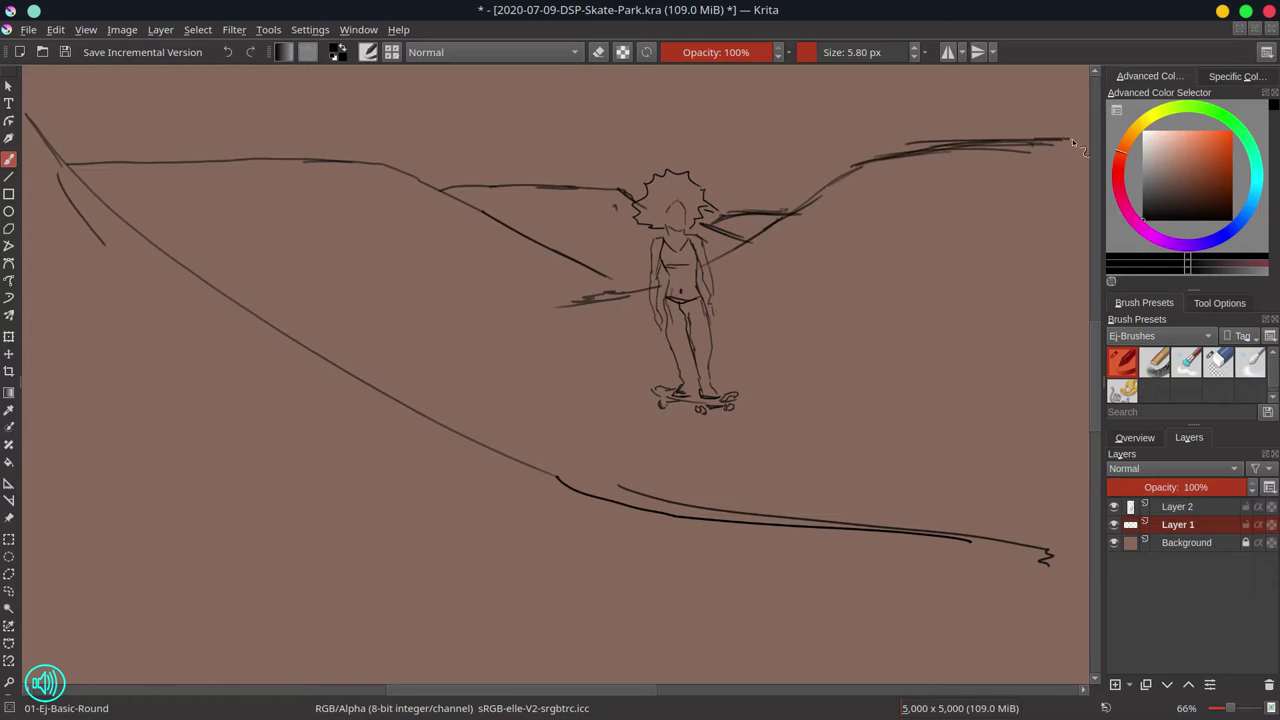
Step: Merge the skater's Layer 2 with the ramp layer below it
scroll(809, 316, down, 4)
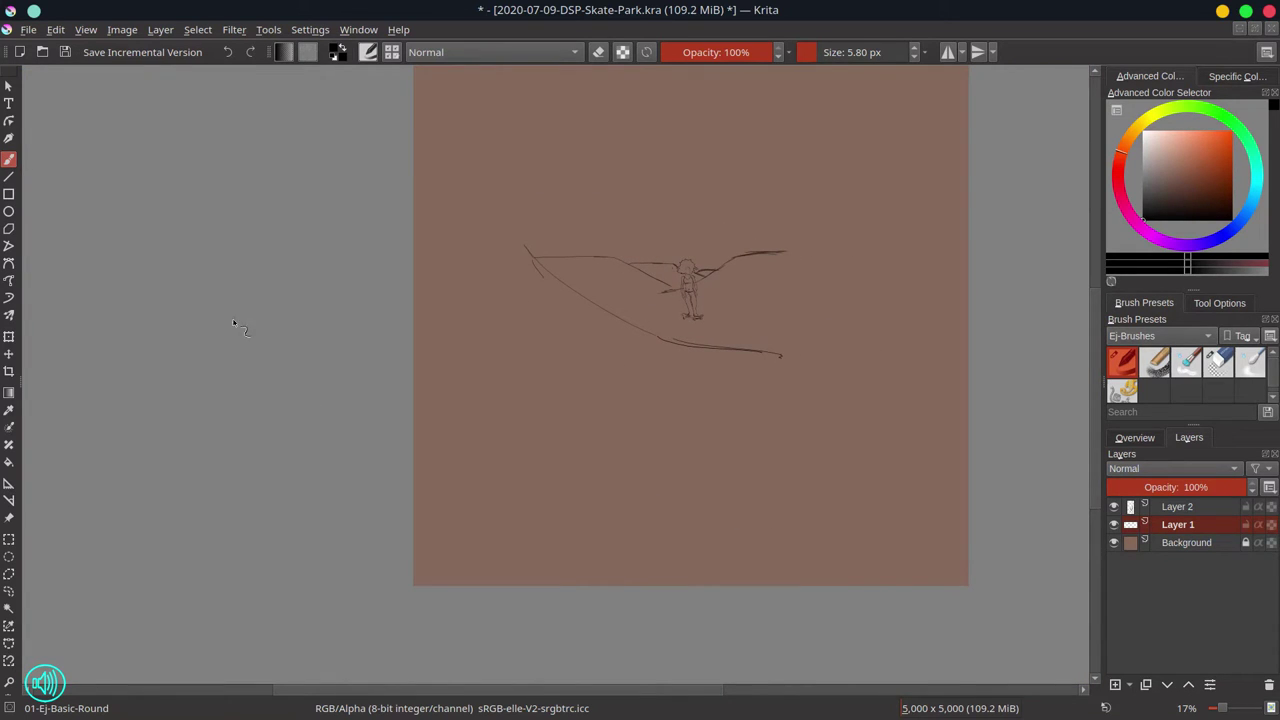
right_click(1212, 508)
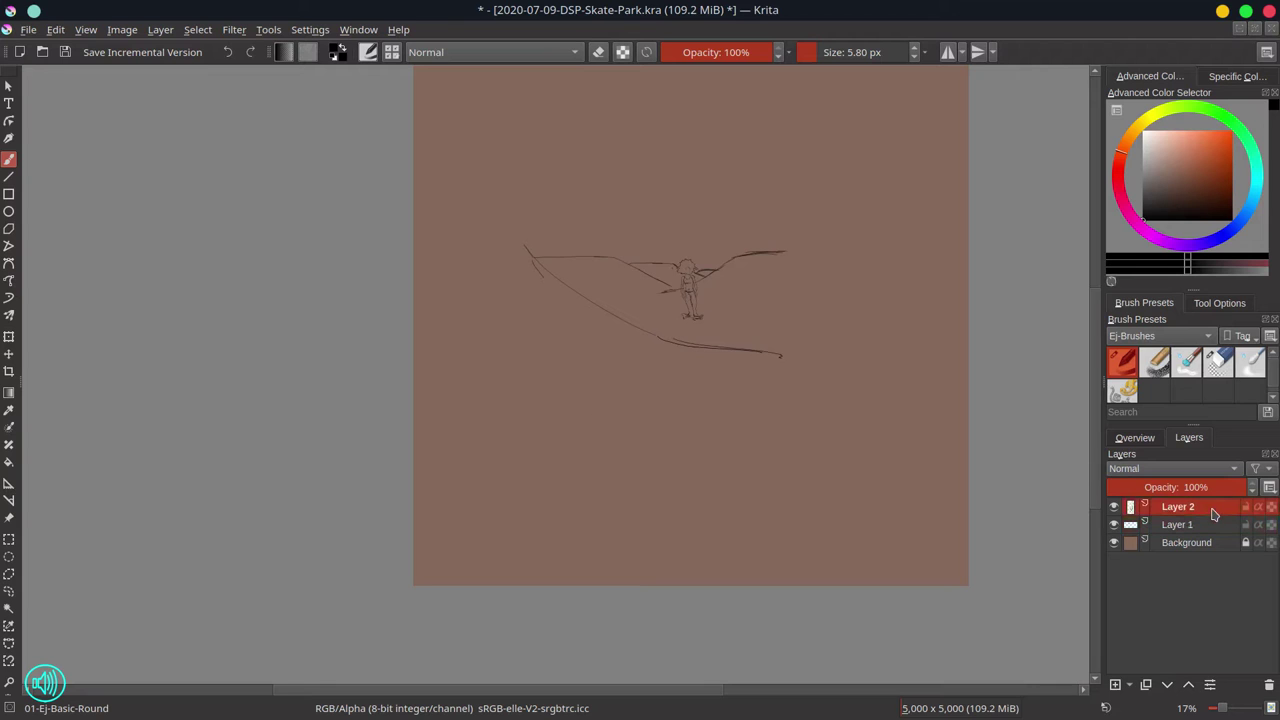
click(1124, 258)
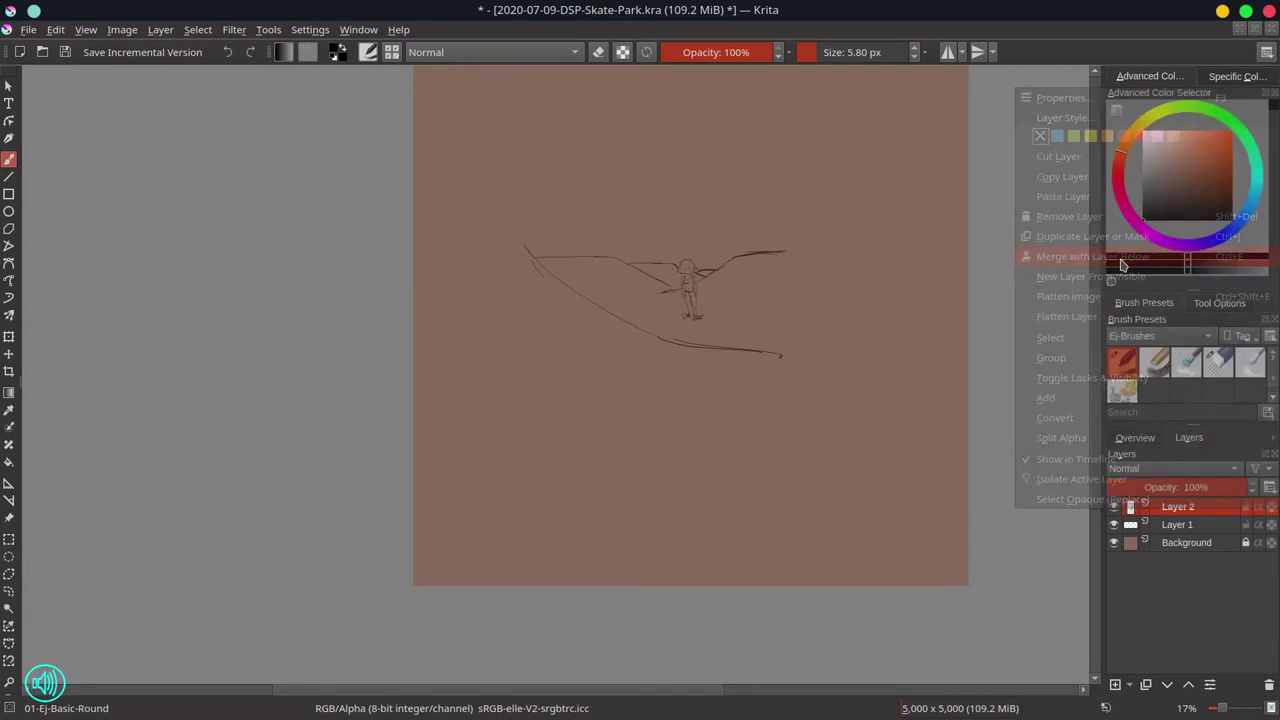
key(ctrl+s)
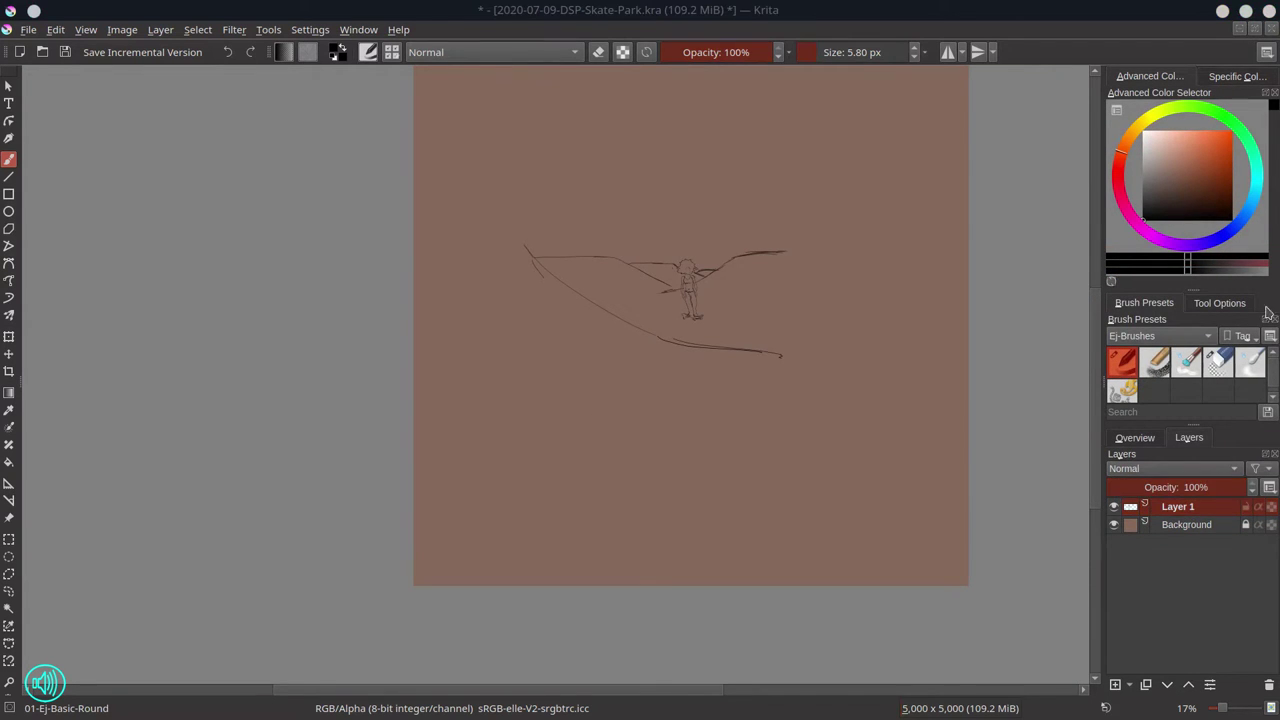
Step: Enlarge the merged sketch proportionally so it spans the full canvas width, and apply the transform
key(ctrl+t)
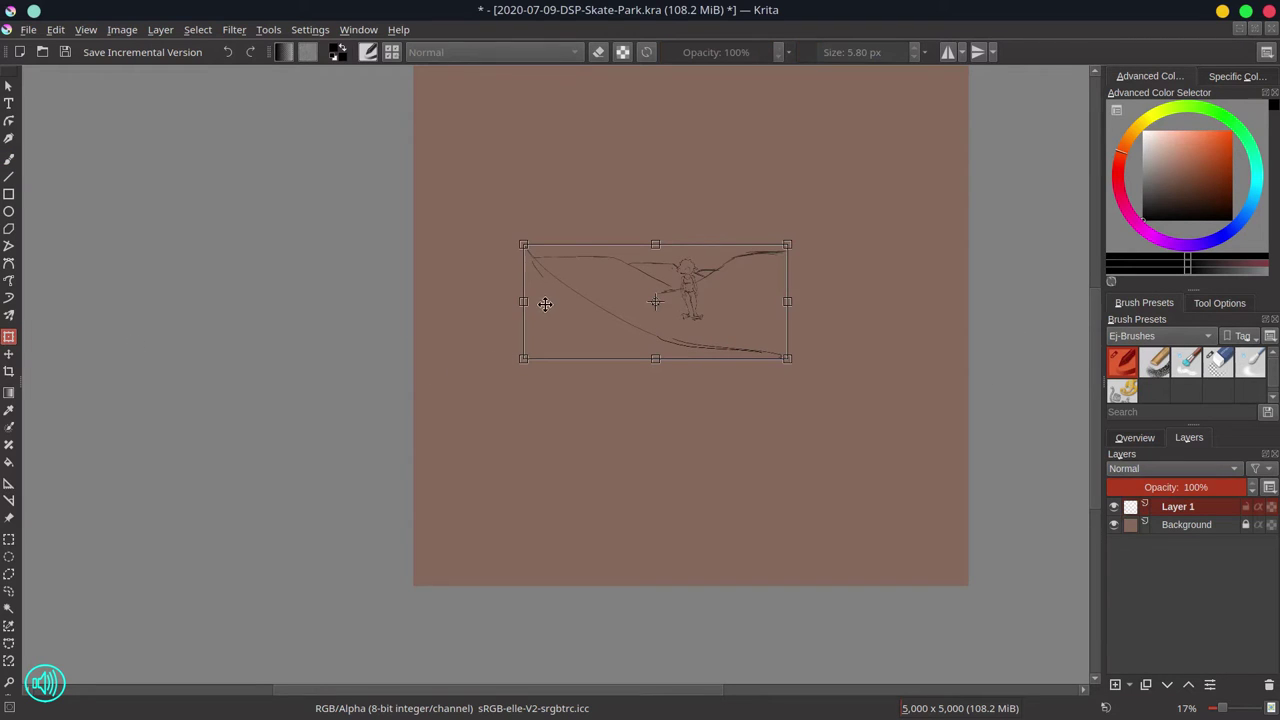
drag(524, 243, 402, 192)
drag(790, 360, 965, 474)
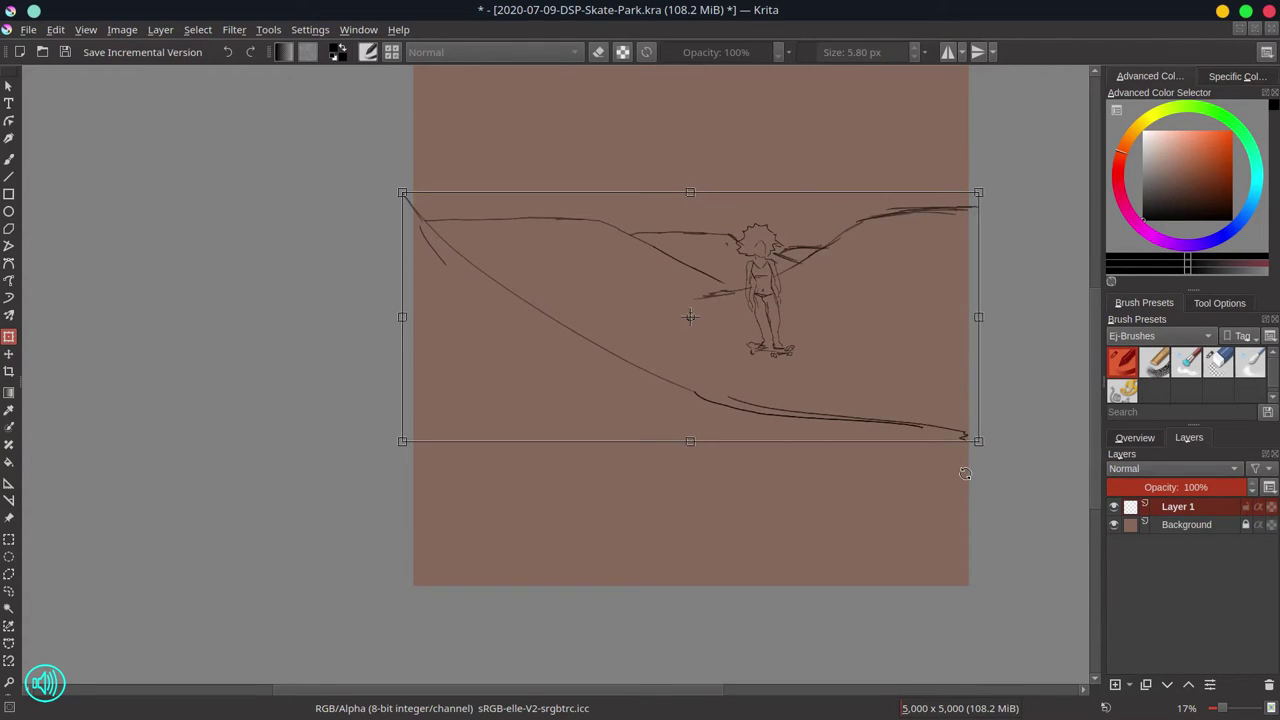
key(Return)
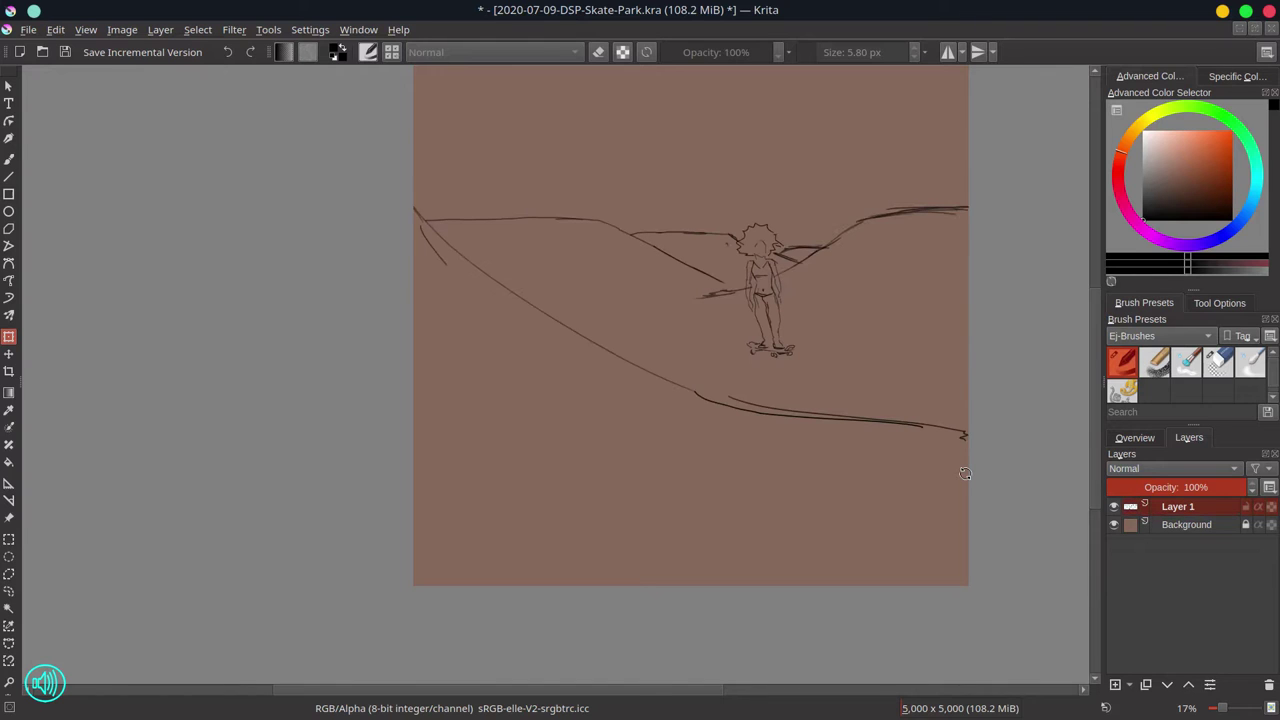
Step: Resize the canvas to a height of 3500 px, keeping the 5000 px width
click(124, 29)
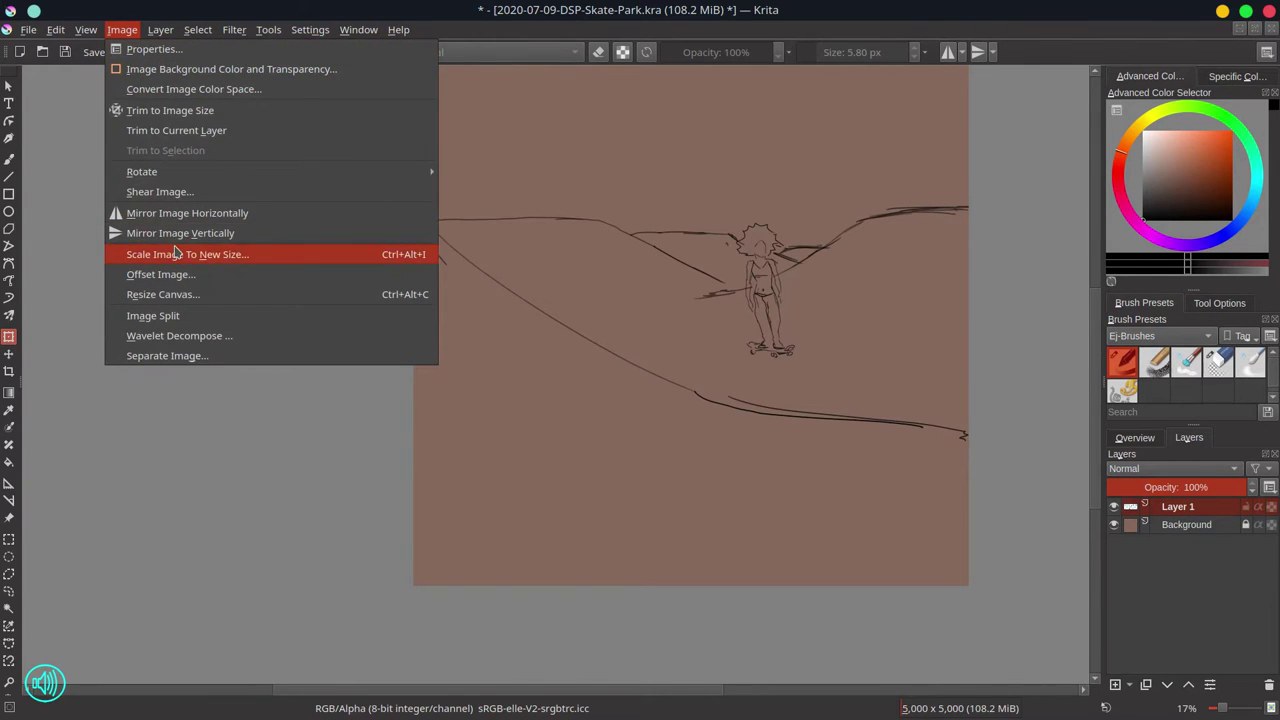
click(177, 294)
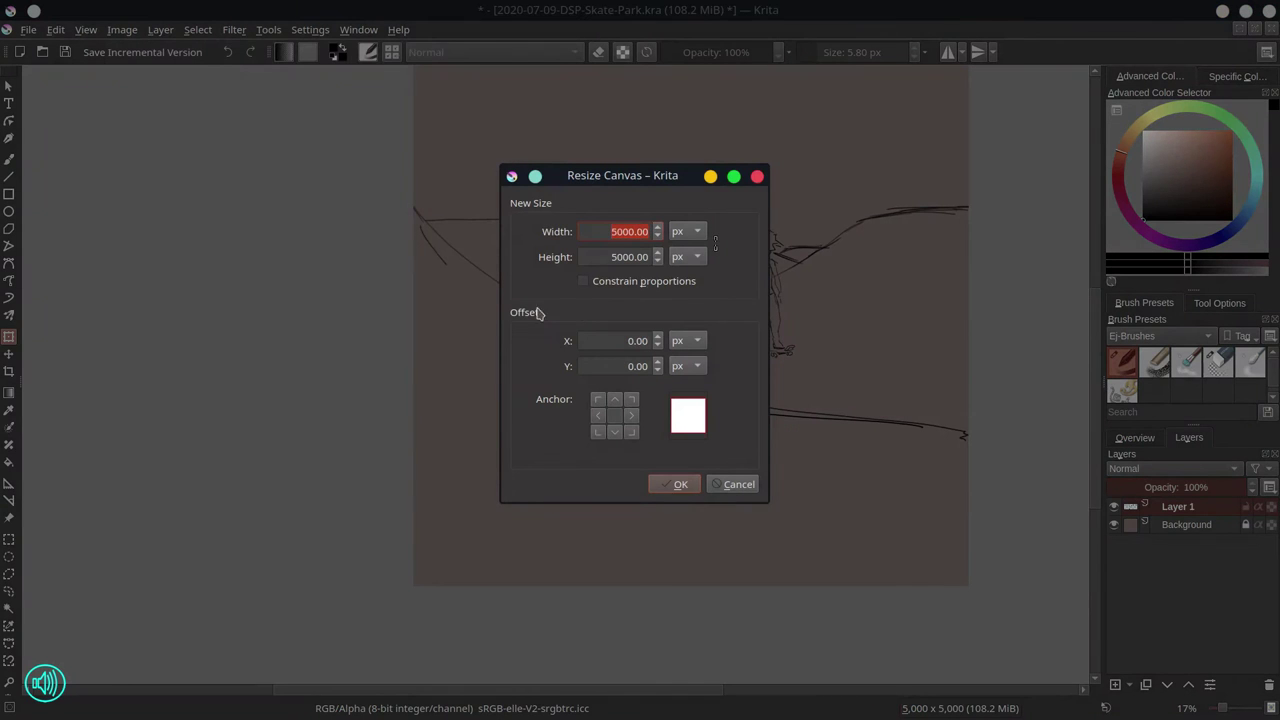
drag(609, 258, 621, 259)
text(35)
key(Return)
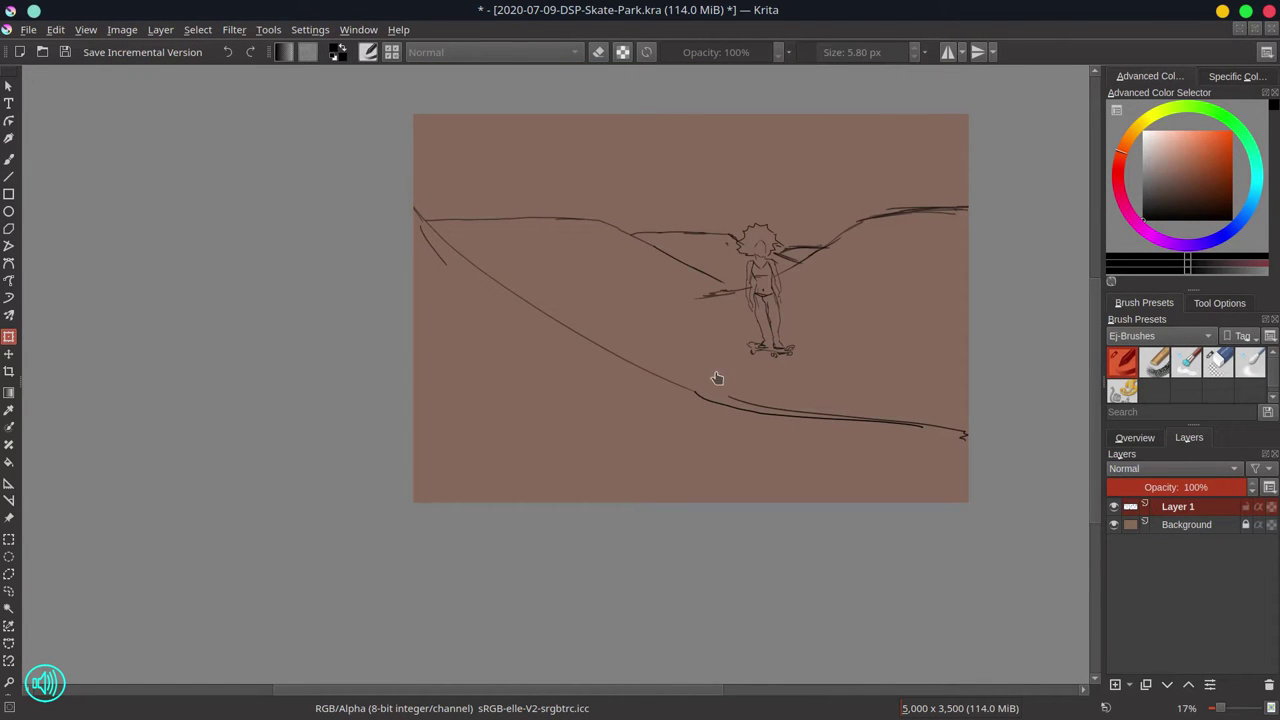
Step: Darken the sketch lines by duplicating Layer 1 and merging the copy back down onto it
right_click(1216, 510)
click(1066, 240)
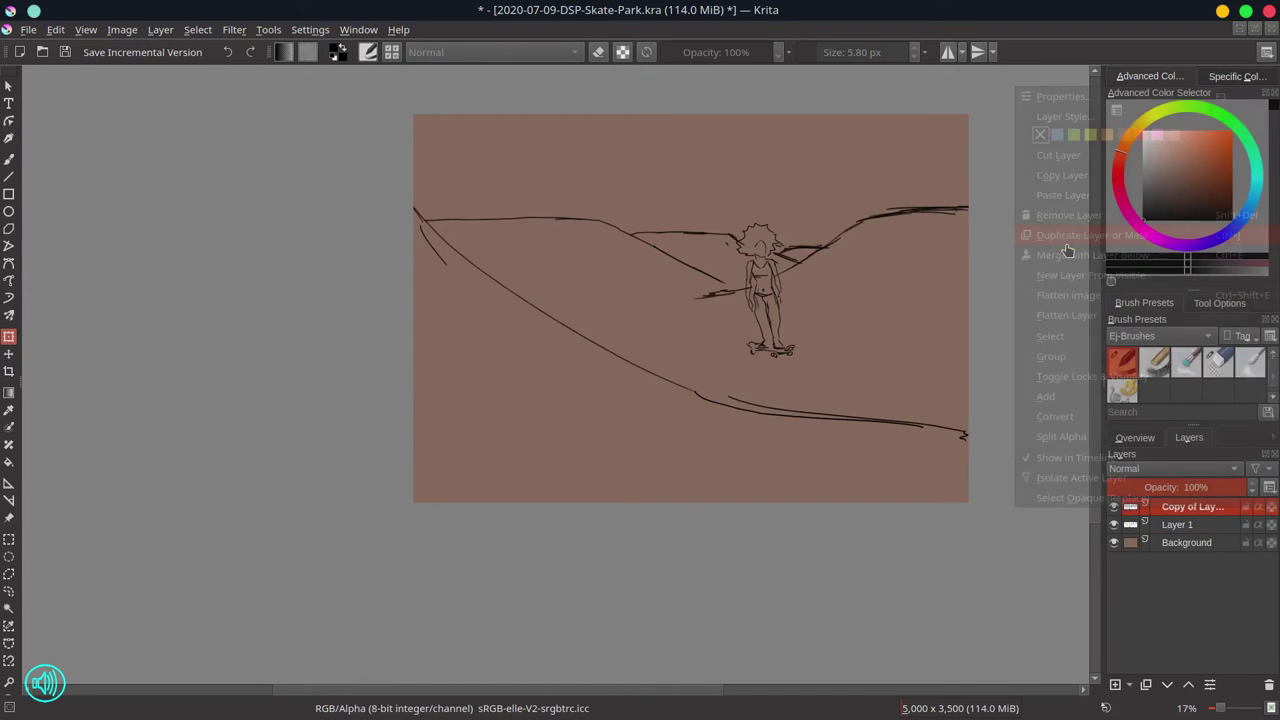
right_click(1190, 508)
click(1094, 256)
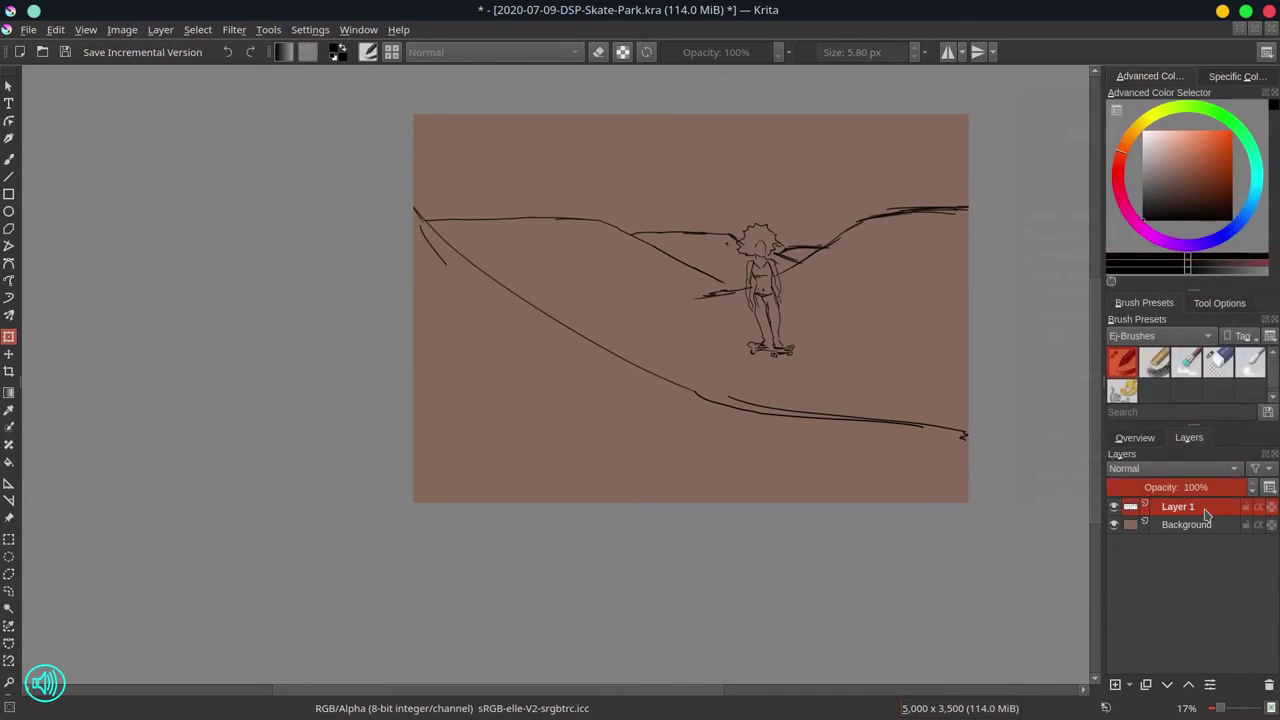
Step: Duplicate Layer 1 again and hide the copy
right_click(1208, 516)
click(1090, 236)
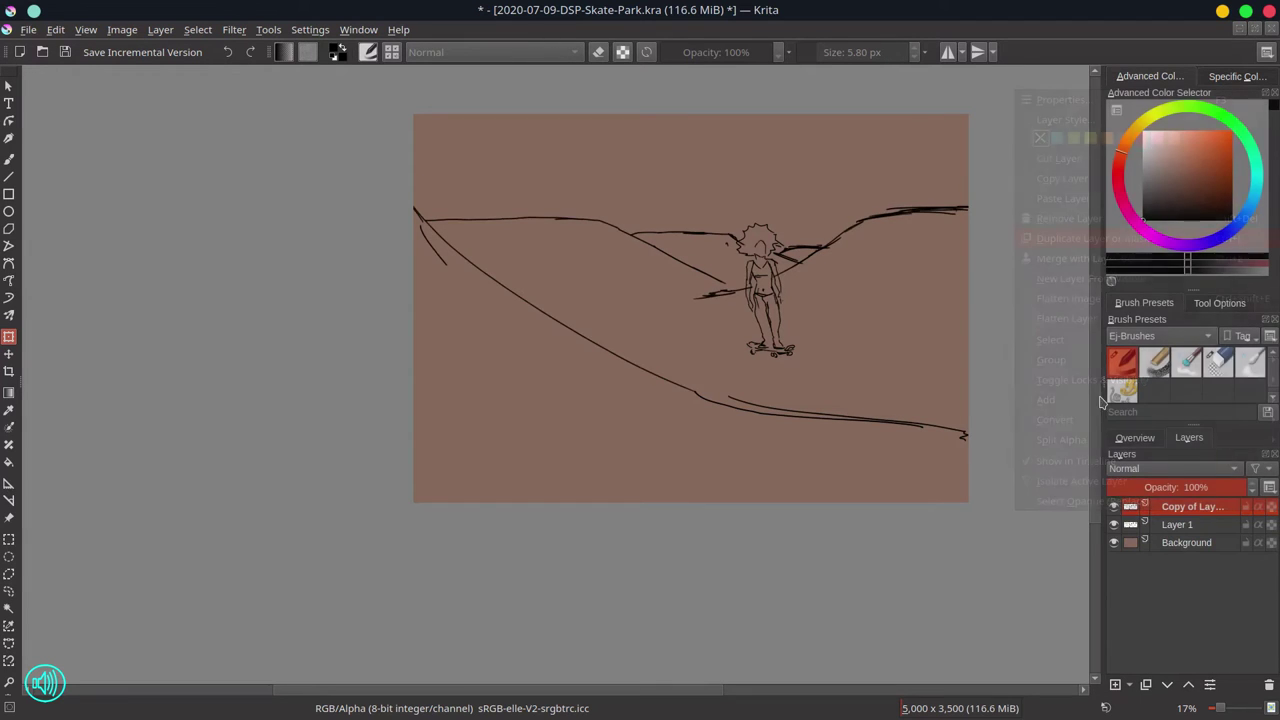
click(1114, 507)
Step: Fill the Background layer with a dark reddish brown
click(1216, 544)
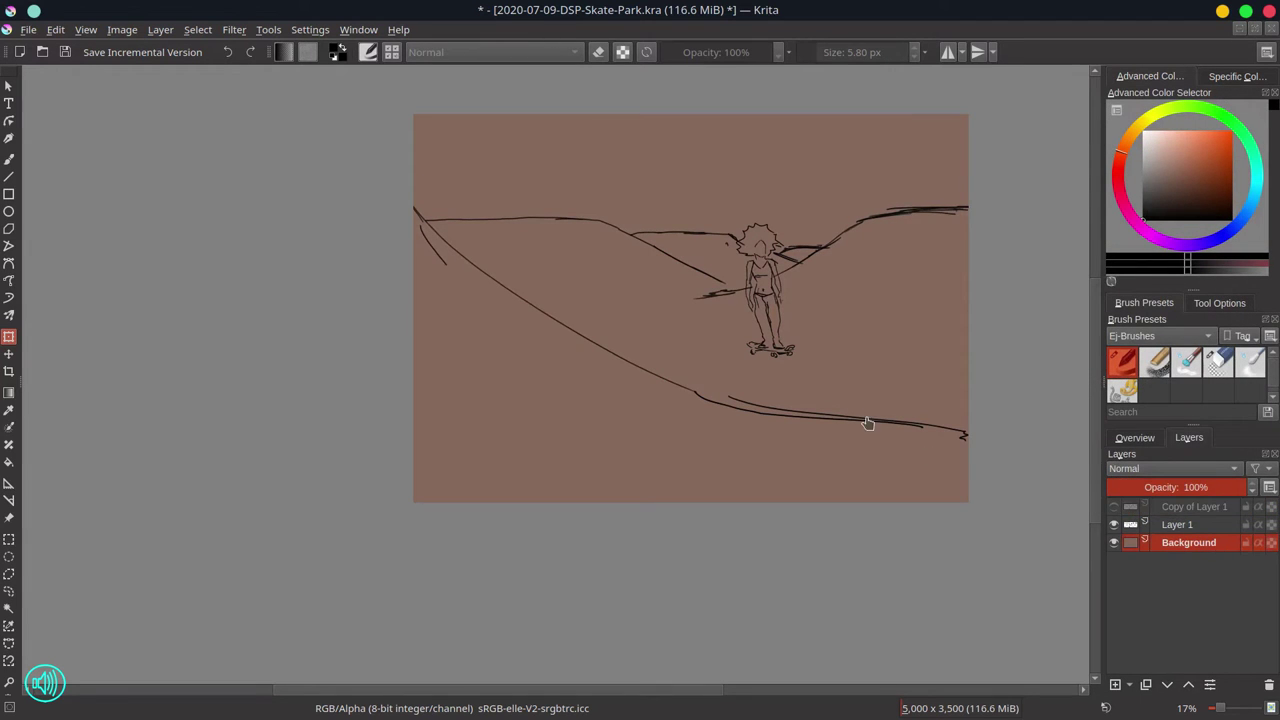
drag(1196, 204, 1200, 200)
click(9, 462)
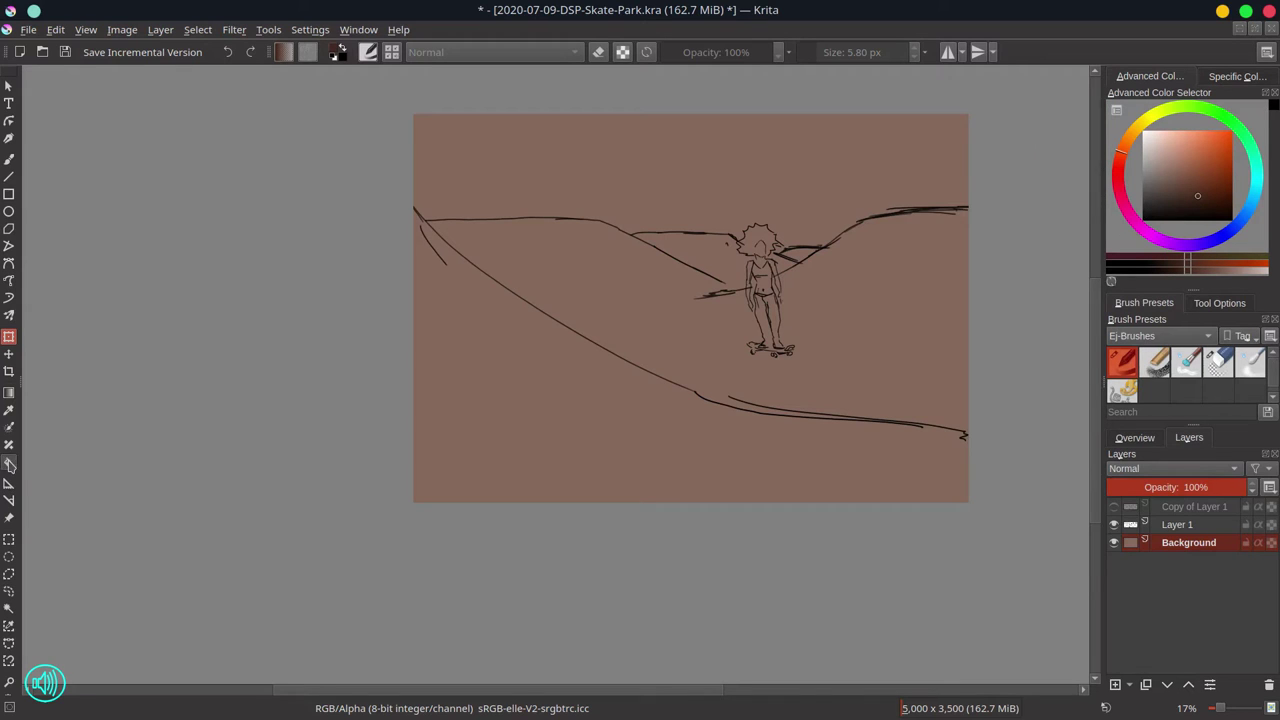
click(621, 433)
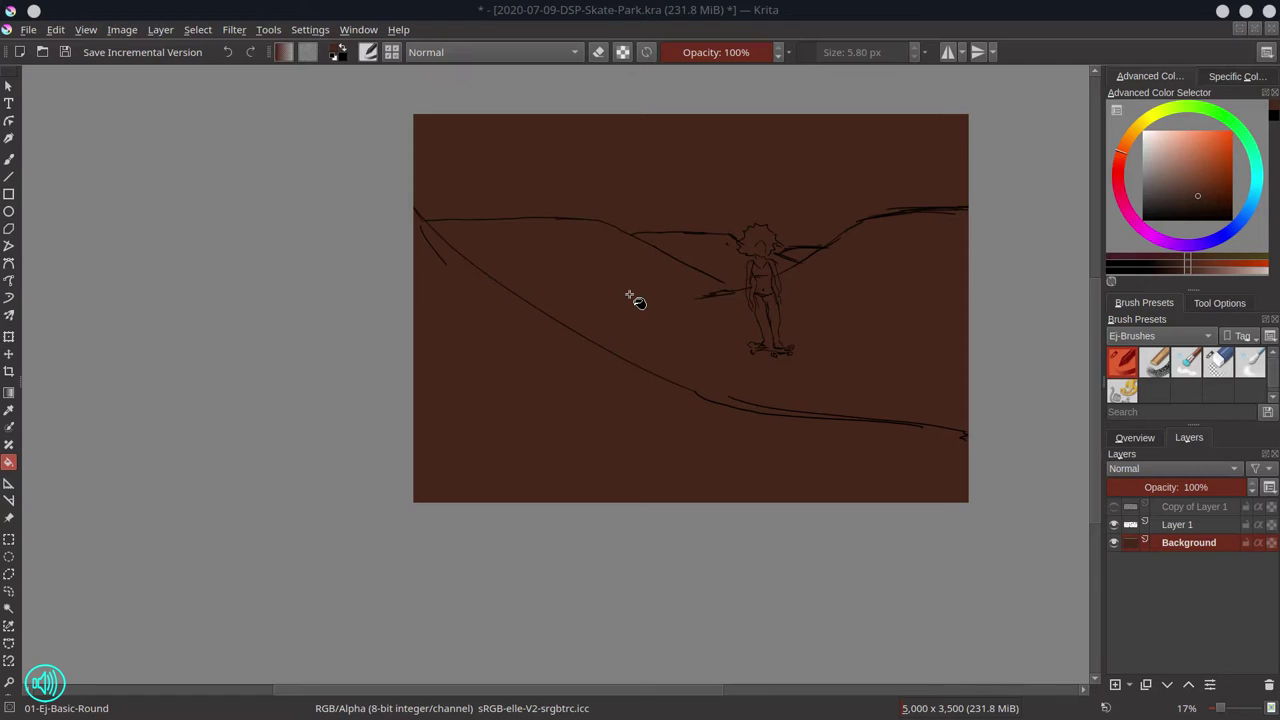
Step: Mirror the canvas view horizontally
click(1140, 440)
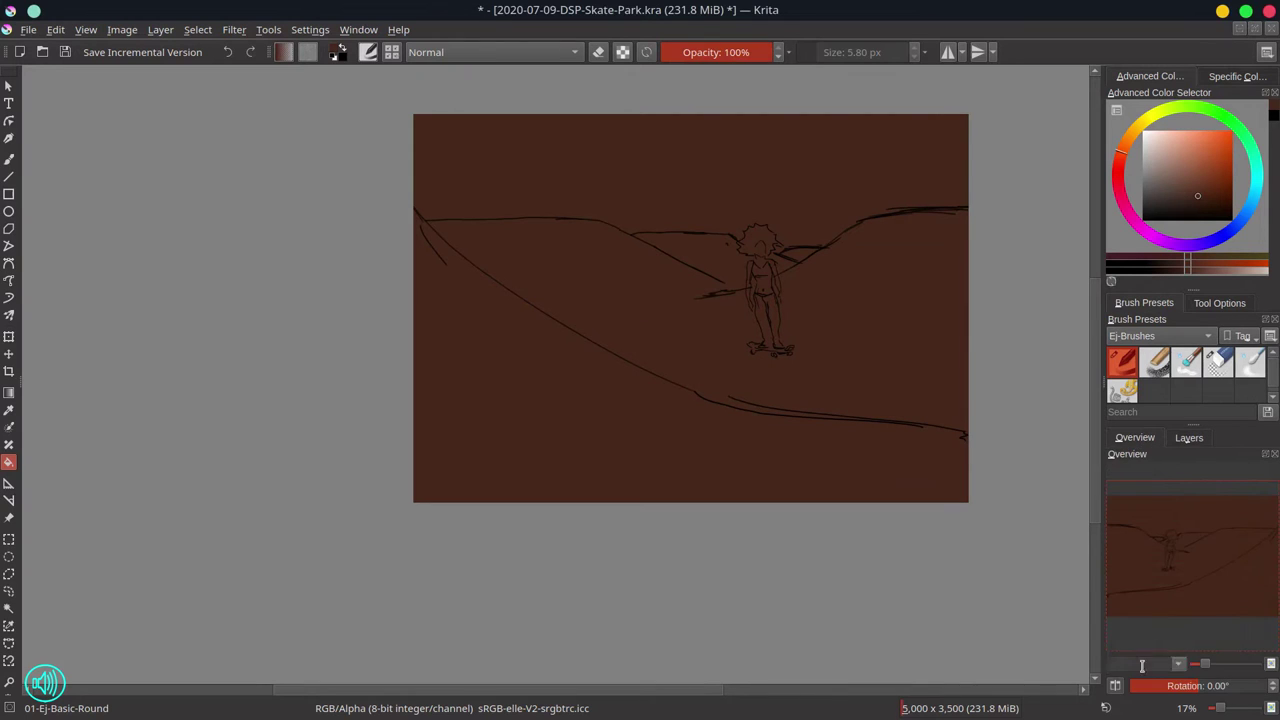
click(1115, 686)
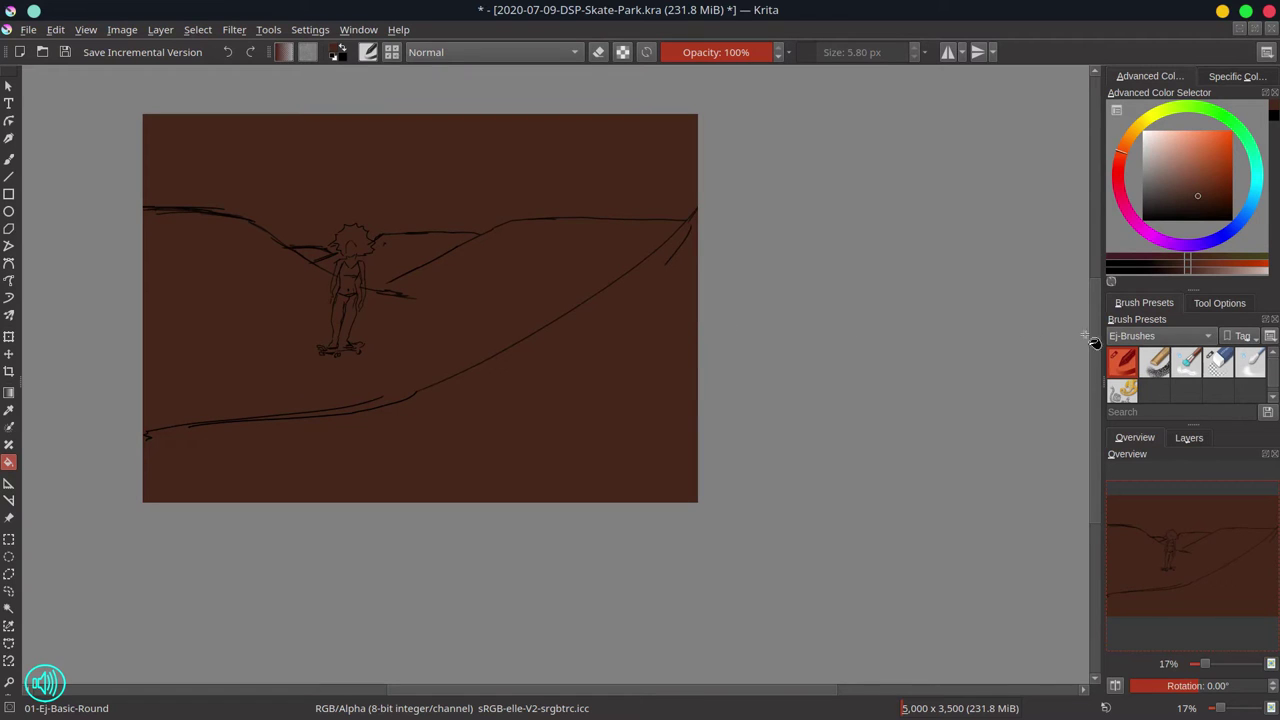
Step: Switch to the circle eraser at 46.01 px with black as the painting colour, and make Layer 1 active
click(1218, 366)
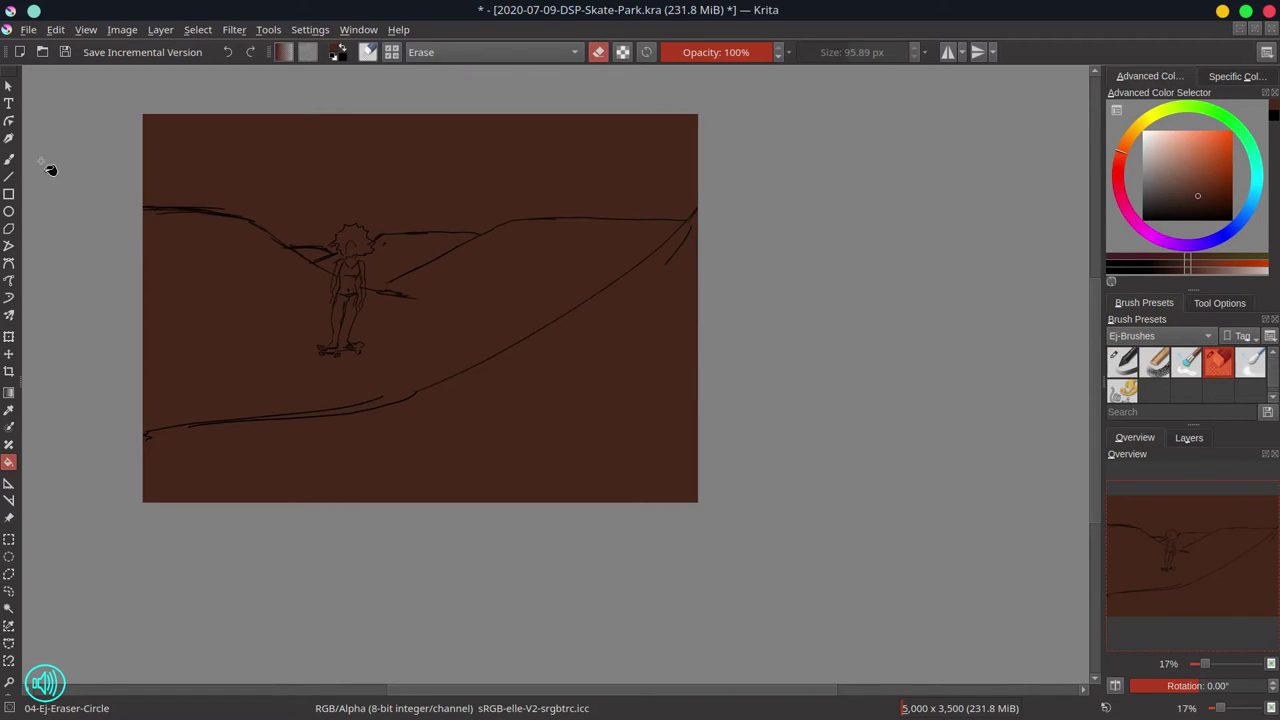
key(b)
click(1145, 218)
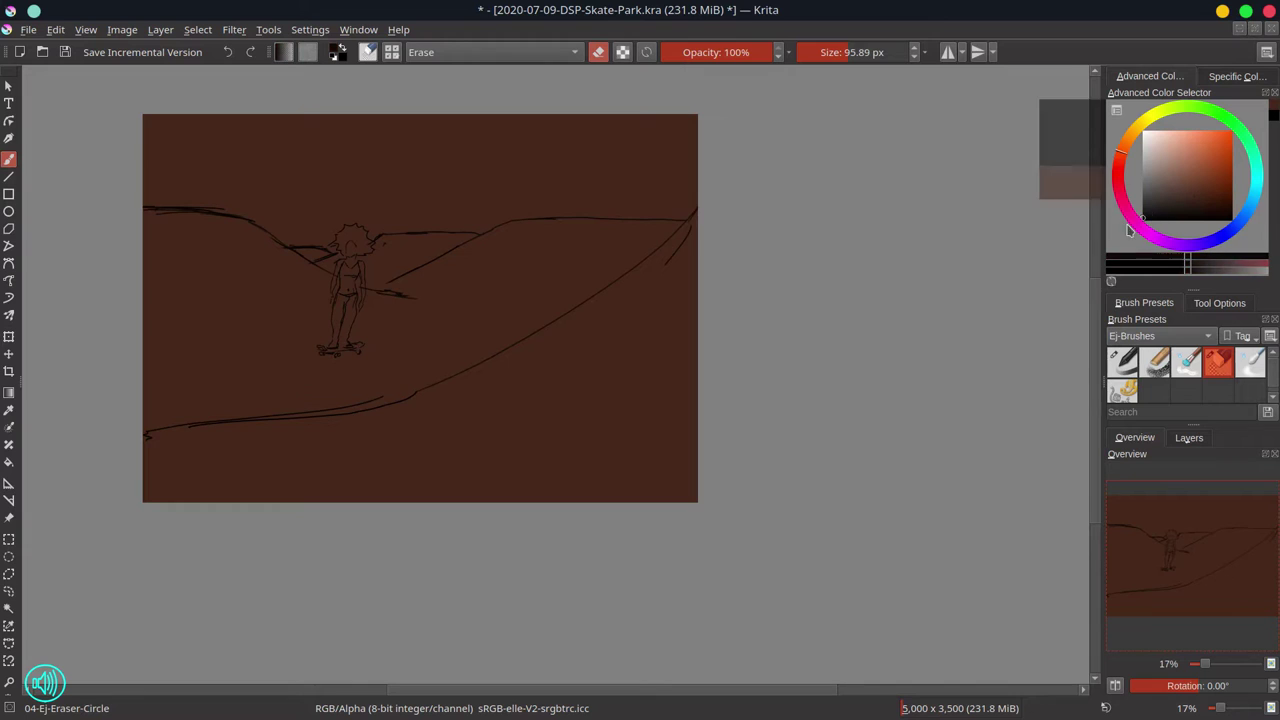
click(1188, 440)
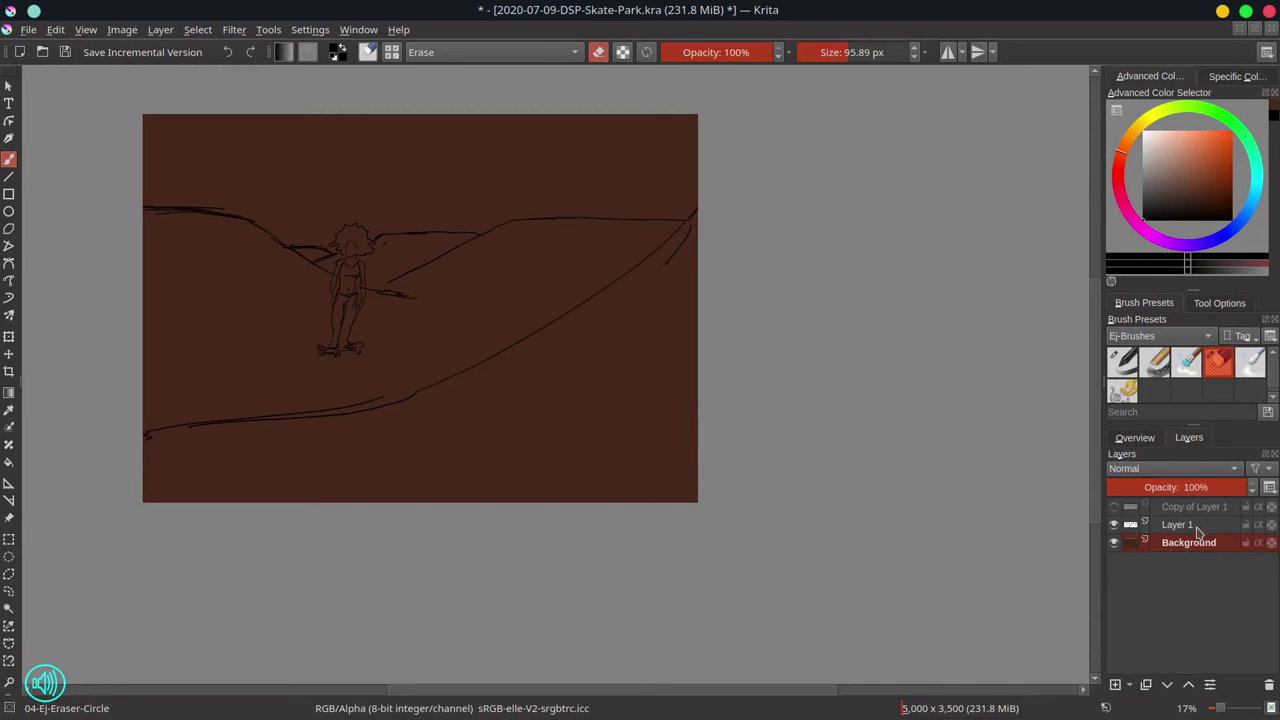
click(1197, 526)
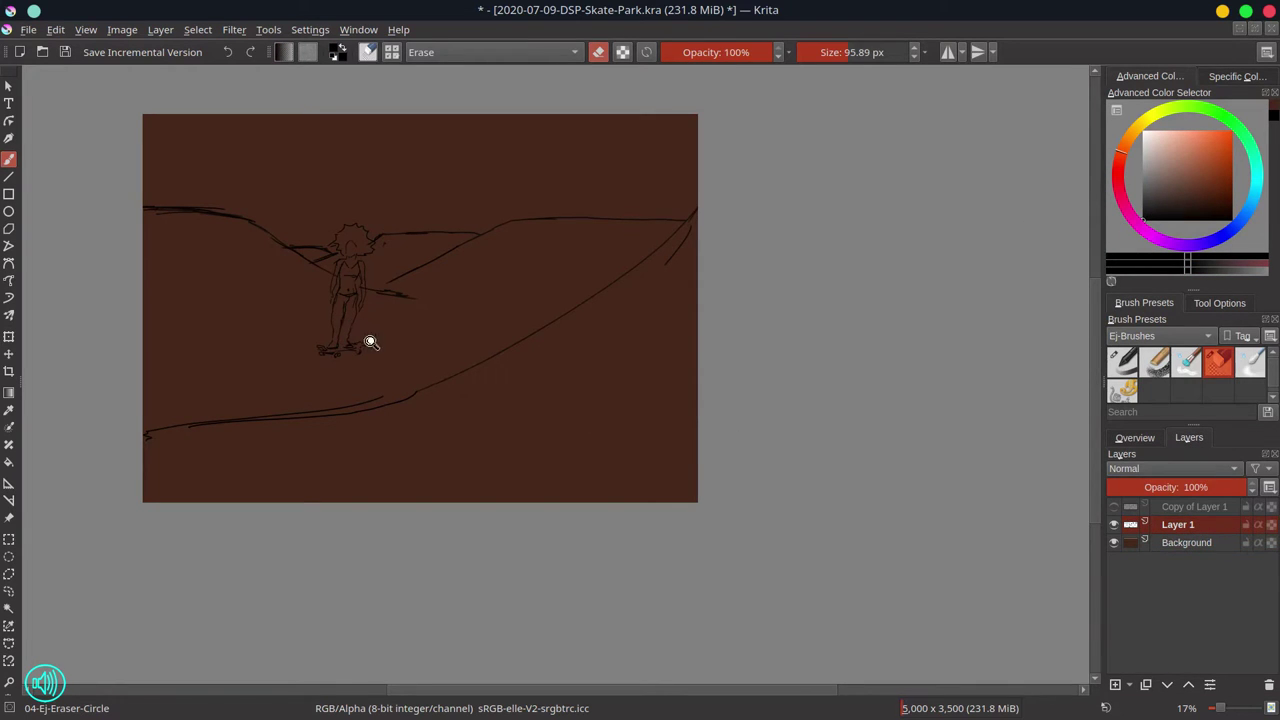
scroll(366, 337, up, 3)
shift+drag(356, 241, 338, 241)
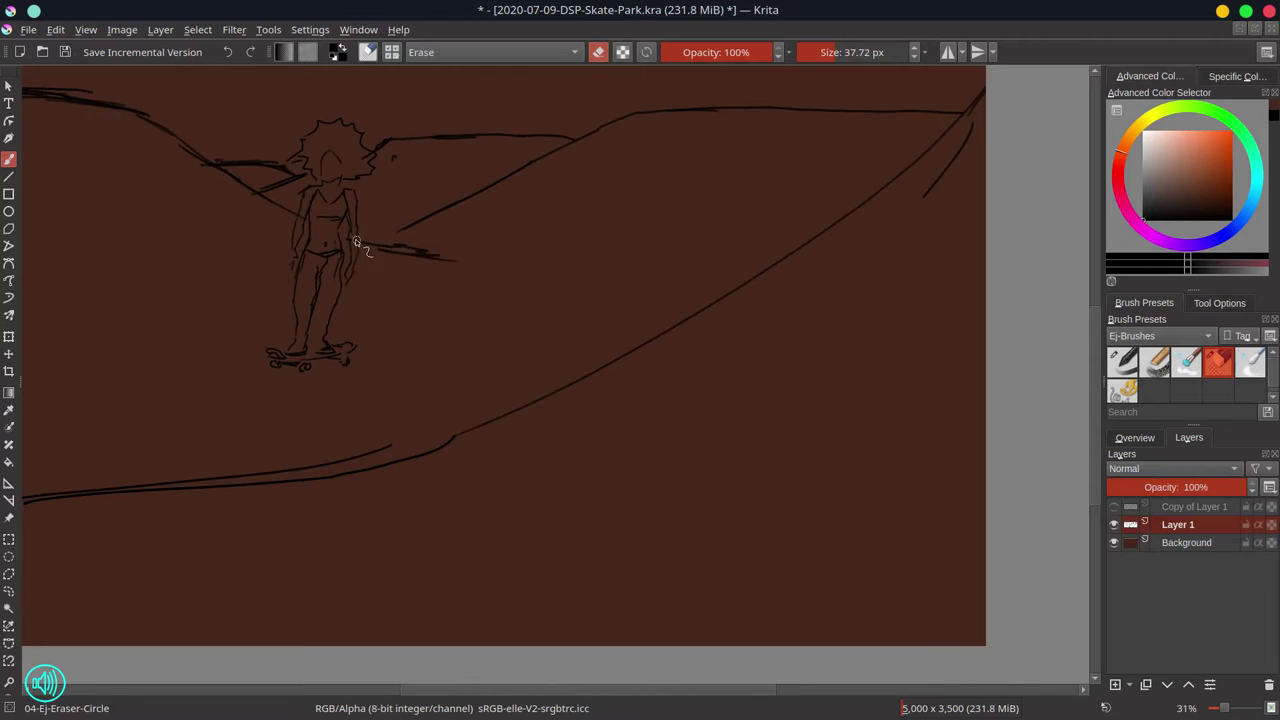
key(bracketright)
key(bracketright)
Step: Select a rectangle around the skateboard and feet, move it slightly right, and clear the selection
click(9, 539)
drag(214, 325, 439, 427)
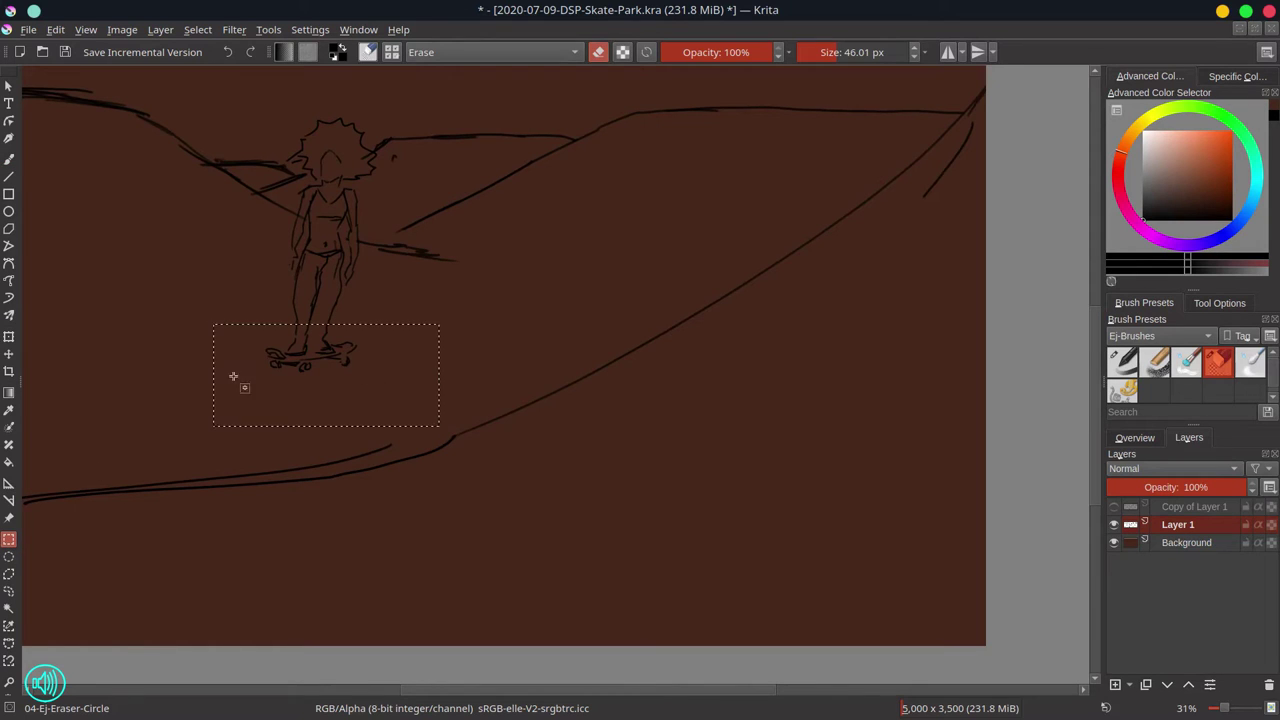
click(9, 354)
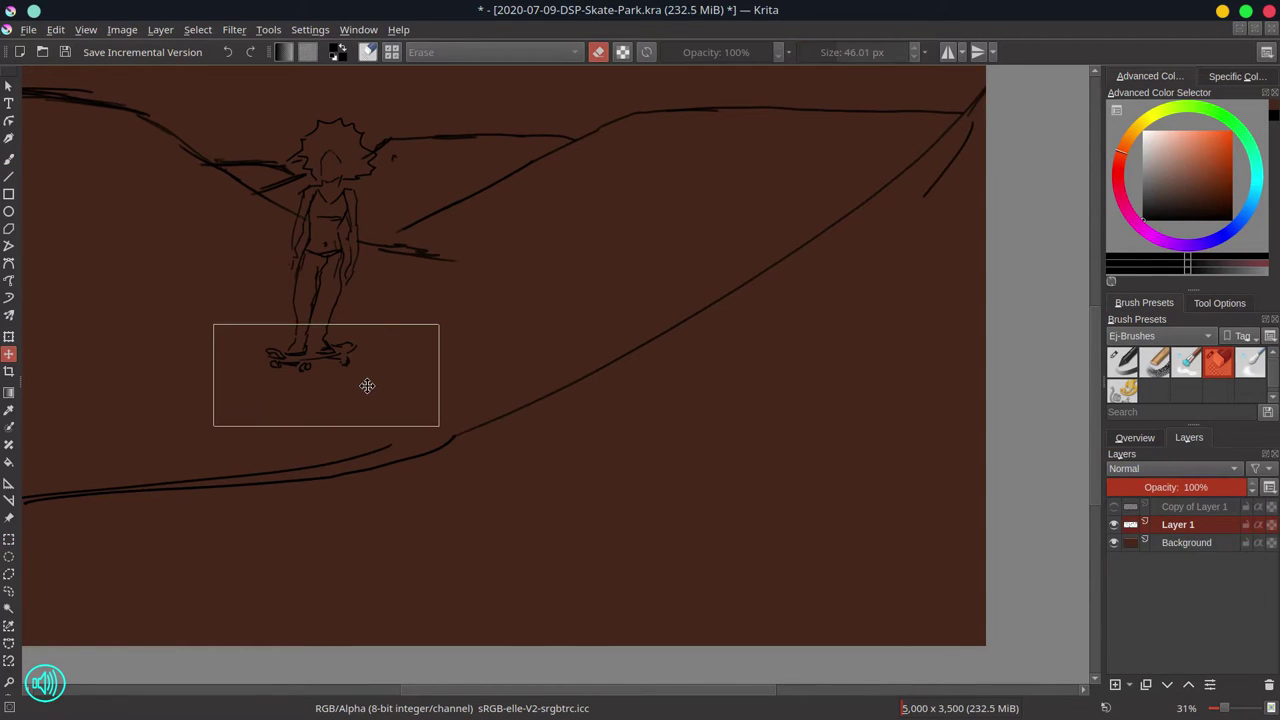
drag(367, 386, 384, 386)
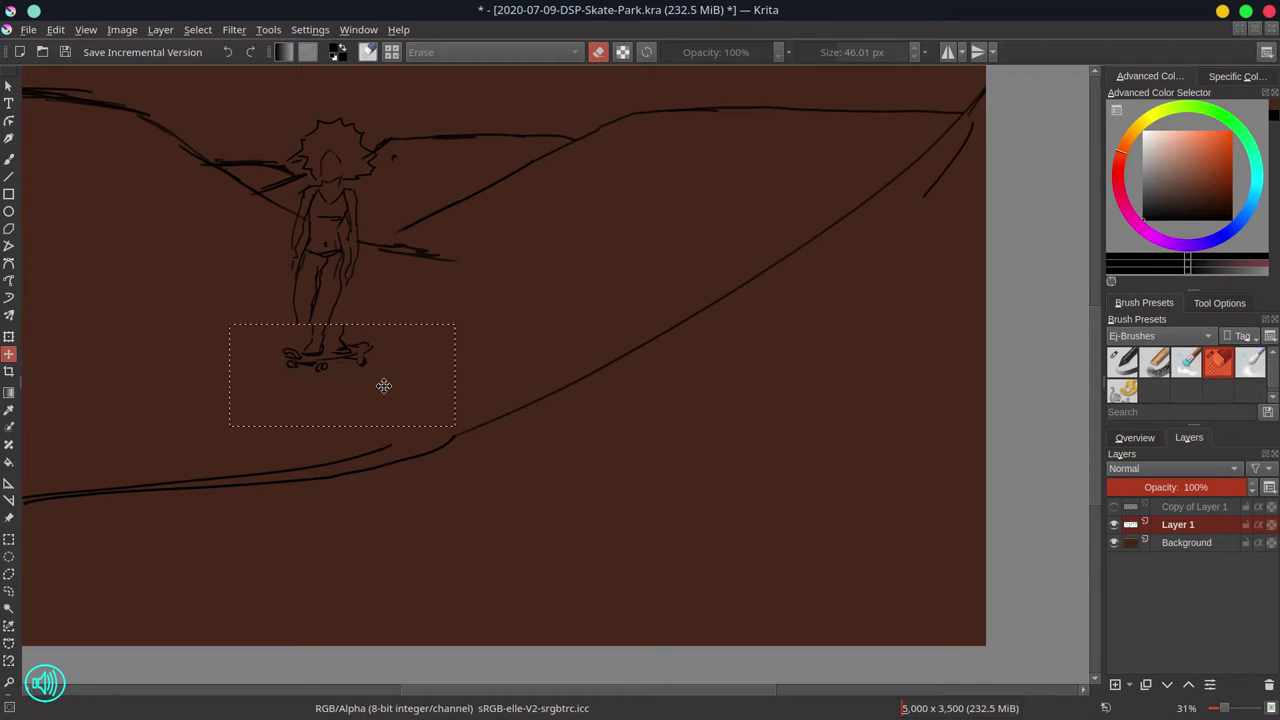
click(197, 29)
click(225, 68)
Step: Erase the skater's legs between the bottoms and the feet with the 46.01 px circle eraser
key(b)
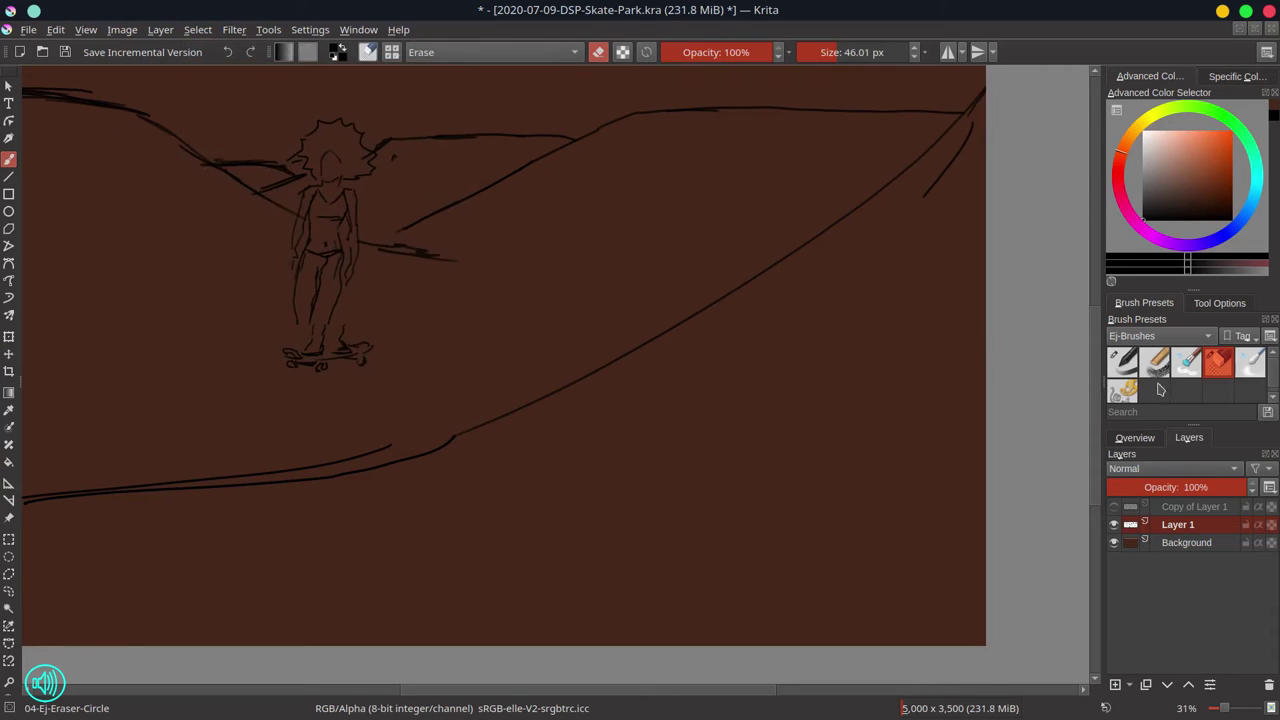
mouse_move(347, 305)
mouse_down()
mouse_move(312, 310)
mouse_move(291, 296)
mouse_move(291, 328)
mouse_move(327, 284)
mouse_move(337, 305)
mouse_move(320, 291)
mouse_move(341, 280)
mouse_move(296, 281)
mouse_move(335, 265)
mouse_move(335, 280)
mouse_move(318, 264)
mouse_move(294, 291)
mouse_up()
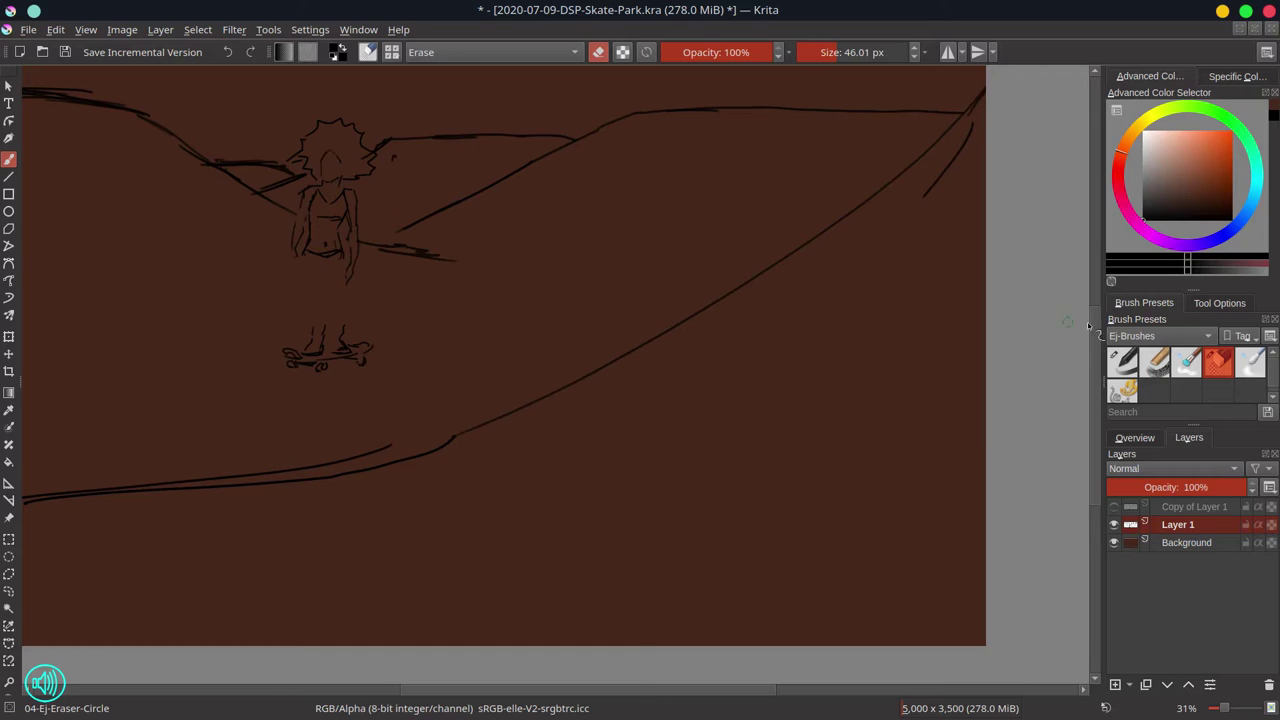
Step: Redraw the skater's legs down to the feet and touch up the hands using the 01-Ej-Basic-Round brush at 10.78 px
click(1122, 364)
mouse_move(303, 259)
mouse_down()
mouse_move(309, 328)
mouse_move(306, 244)
mouse_move(339, 306)
mouse_move(318, 316)
mouse_move(324, 283)
mouse_move(321, 334)
mouse_up()
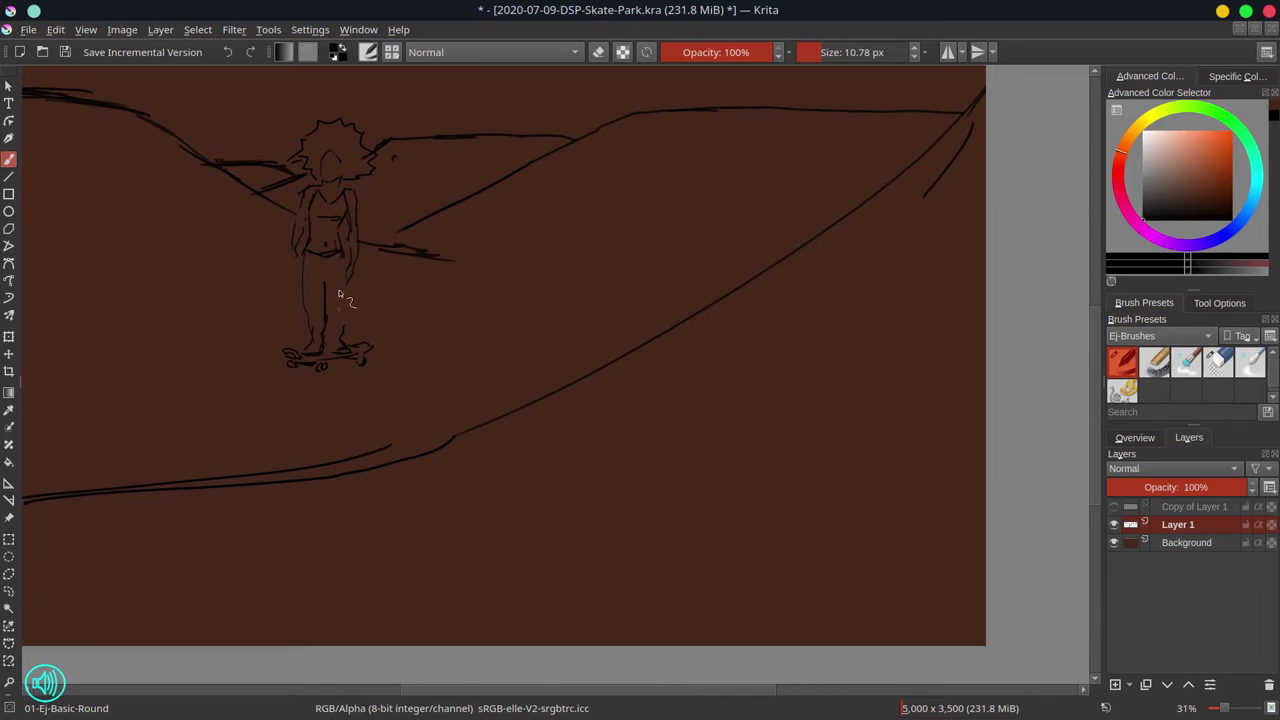
drag(342, 255, 351, 303)
drag(291, 252, 291, 266)
Step: Erase stray lines beside the skater's hair with the 46.01 px circle eraser and save the drawing
click(1220, 364)
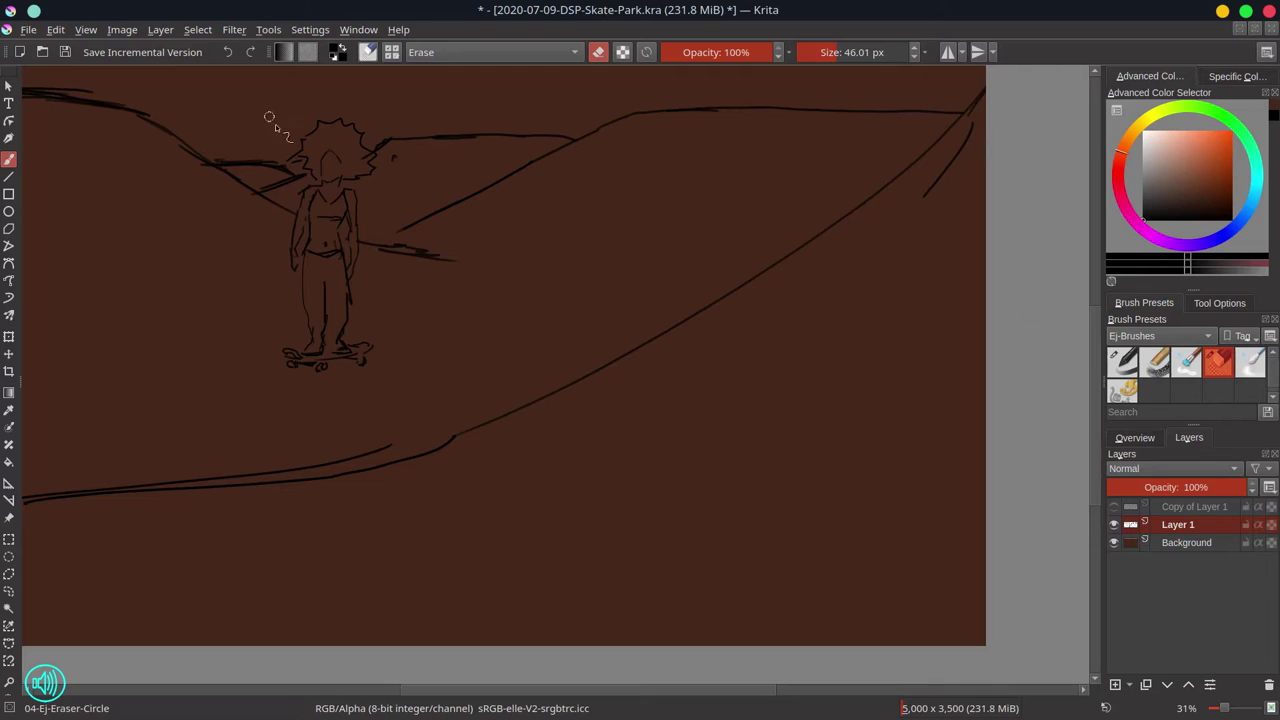
drag(279, 162, 301, 172)
scroll(522, 229, down, 3)
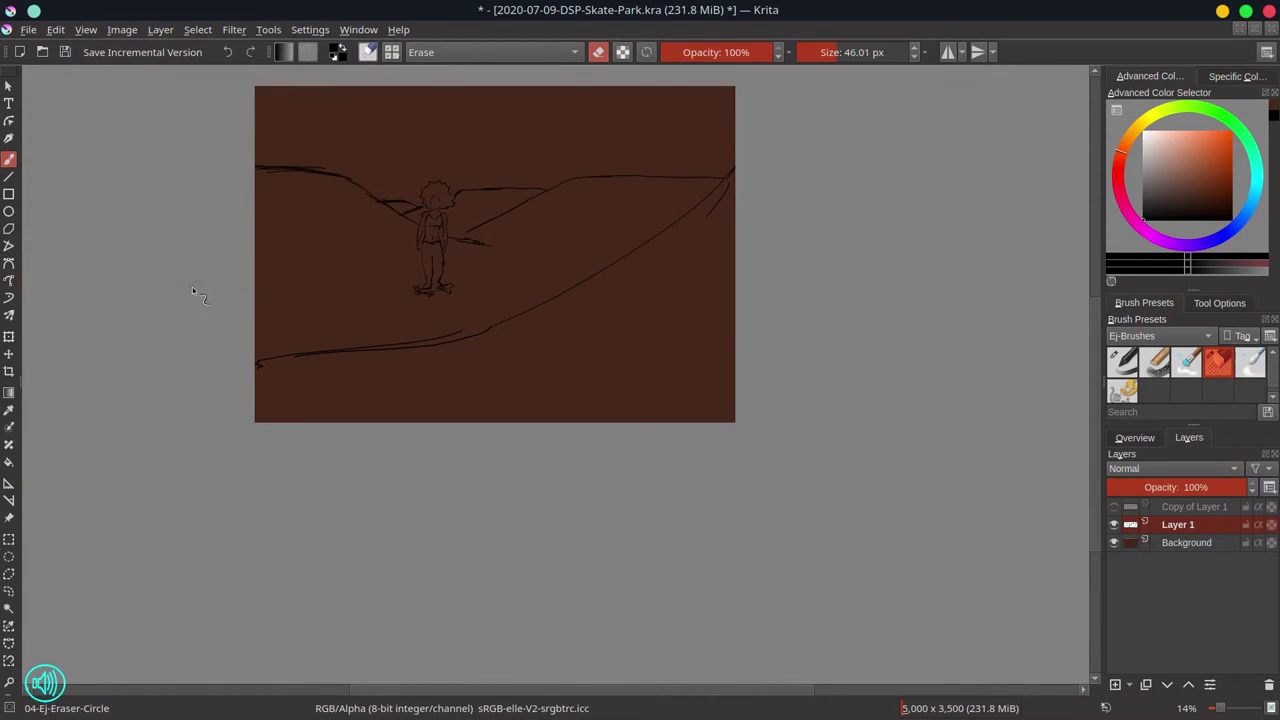
key(ctrl+s)
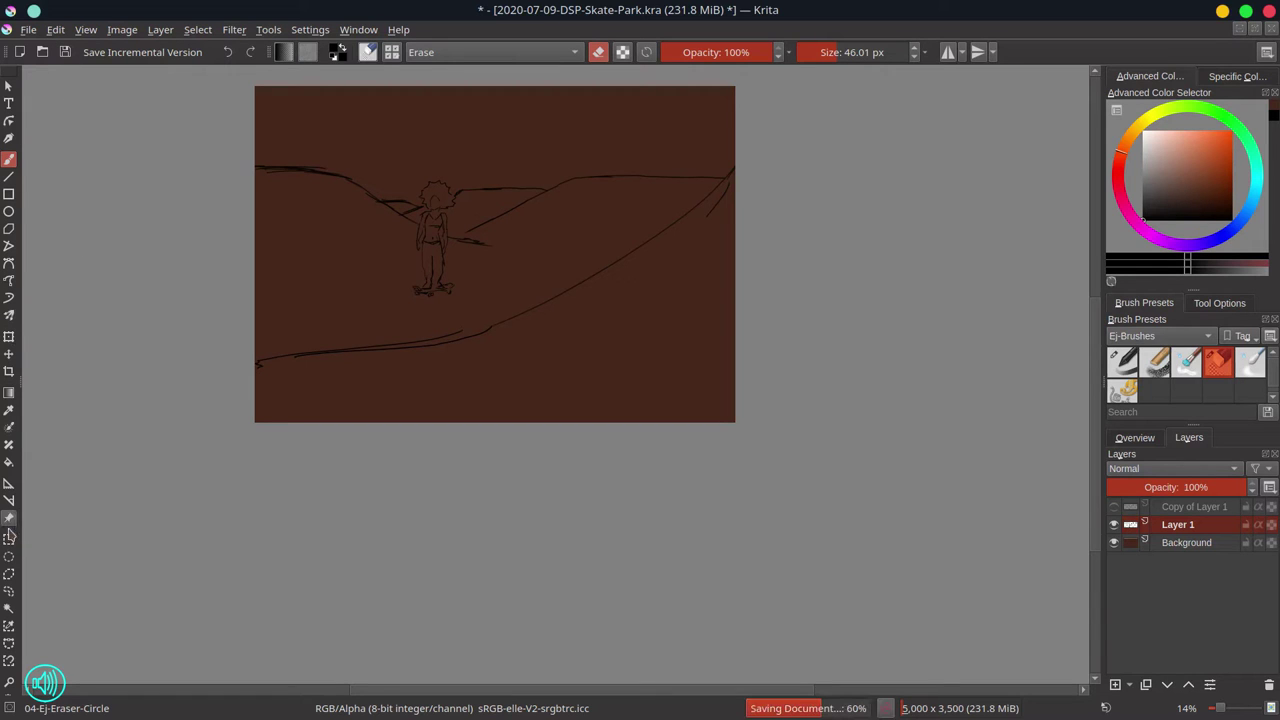
Step: Make a polygonal selection of the foreground bank, following its curved upper edge and extending past both sides of the canvas
click(9, 557)
click(9, 574)
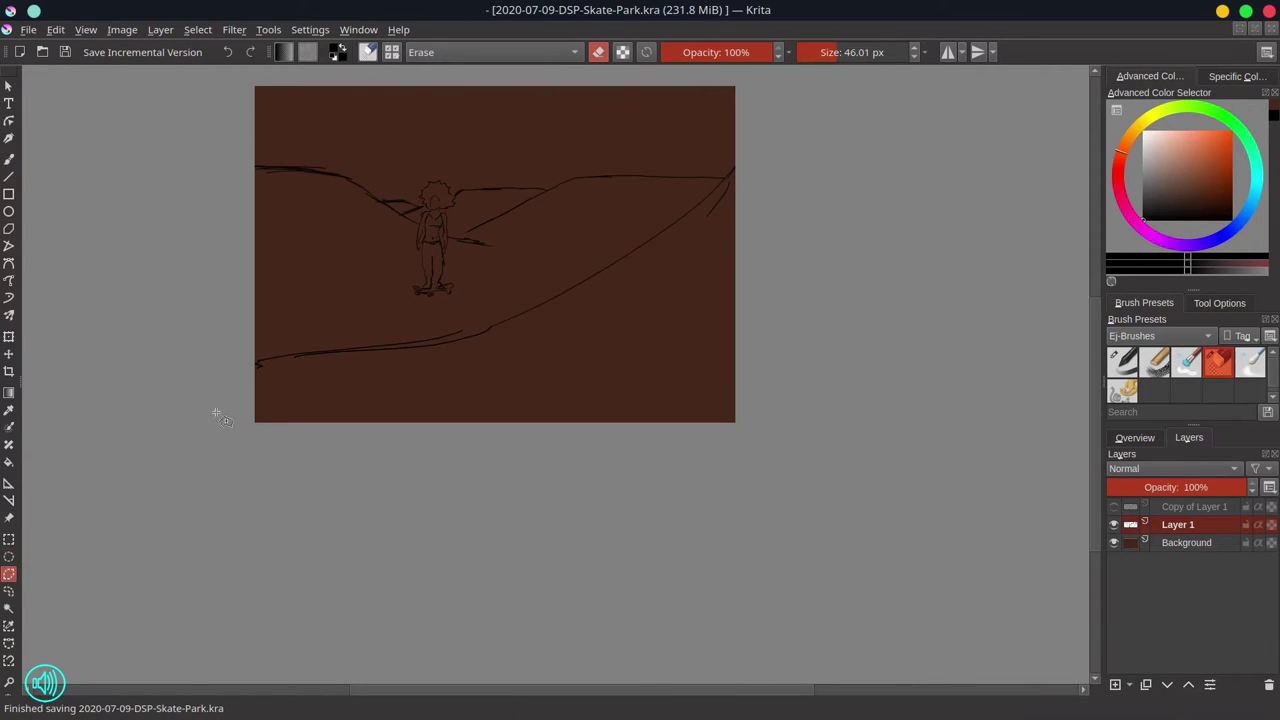
click(218, 368)
click(517, 316)
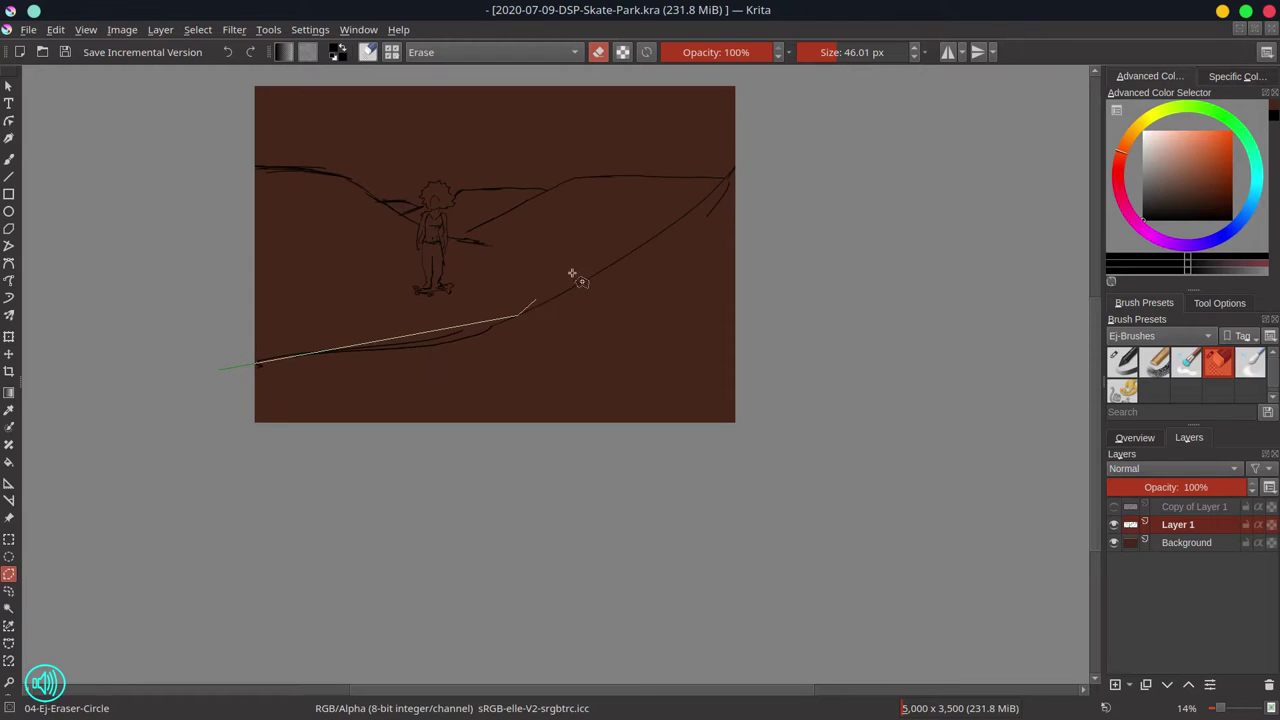
click(780, 147)
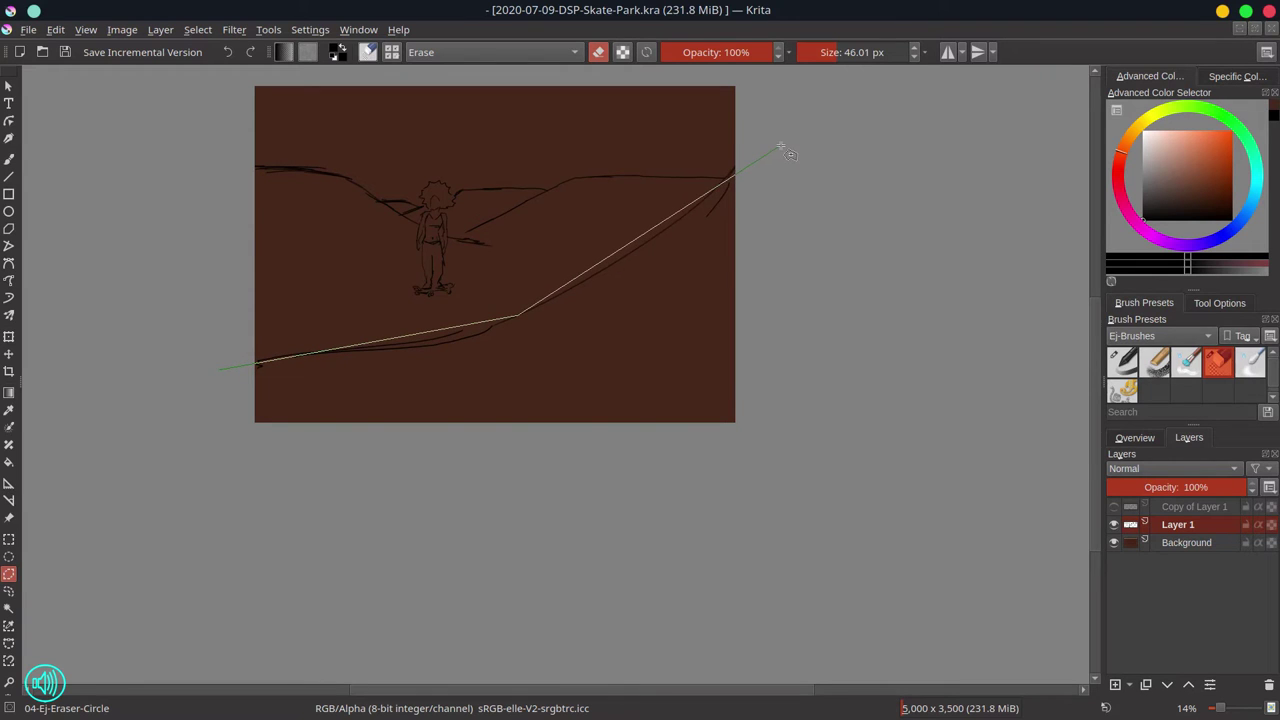
click(868, 152)
click(754, 255)
double_click(51, 423)
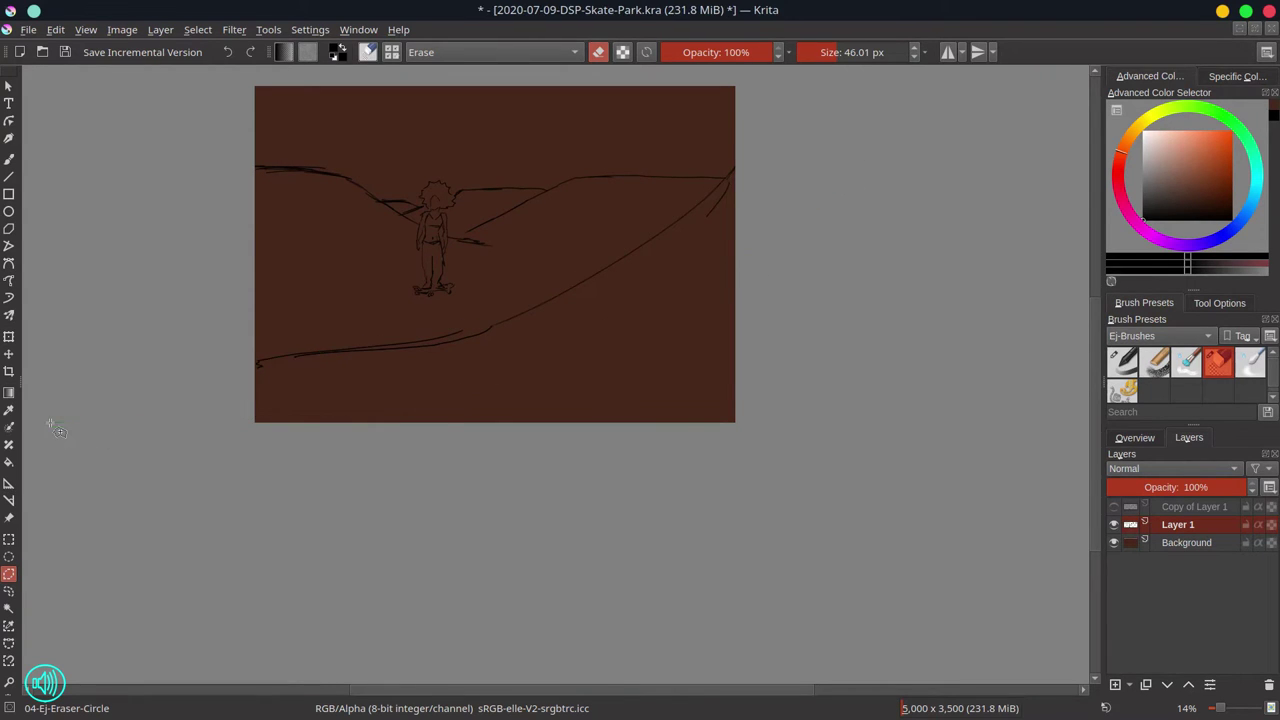
Step: Add the ground strip, the skater's lit side and the light faces of the distant slopes to the polygonal selection
mouse_move(212, 292)
mouse_down()
mouse_move(425, 283)
mouse_move(426, 221)
mouse_move(428, 288)
mouse_up()
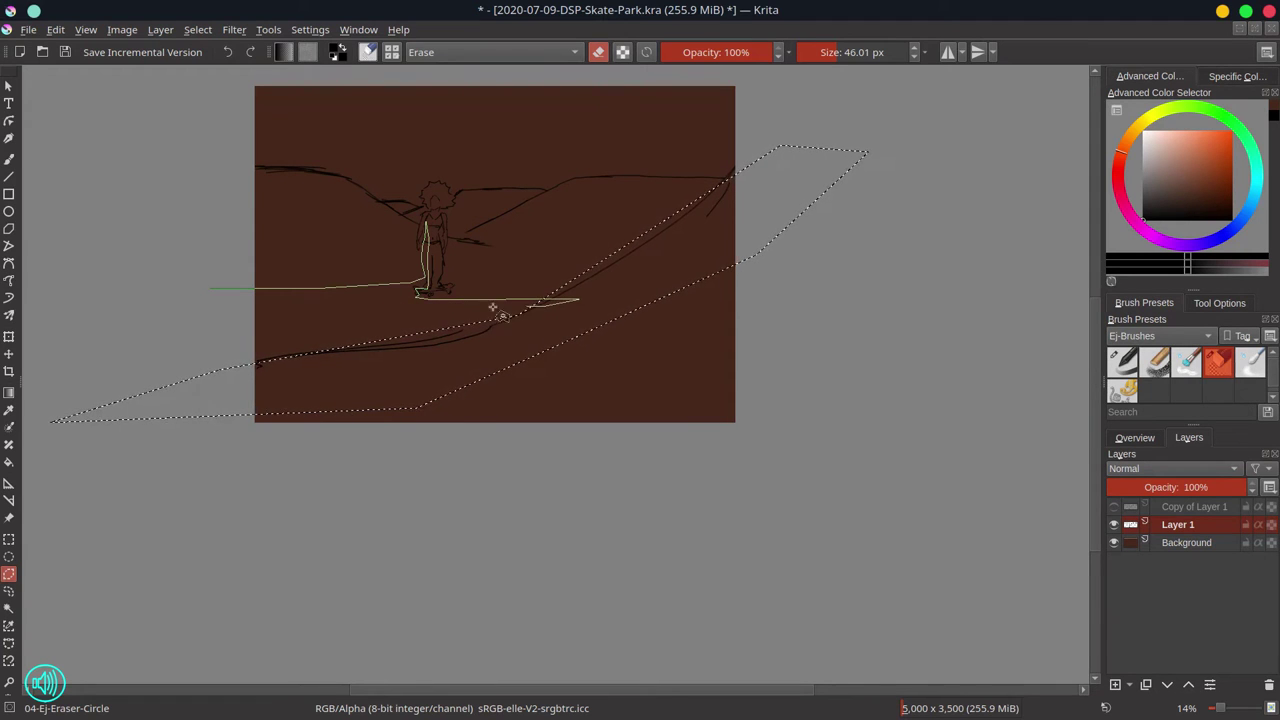
drag(493, 307, 185, 311)
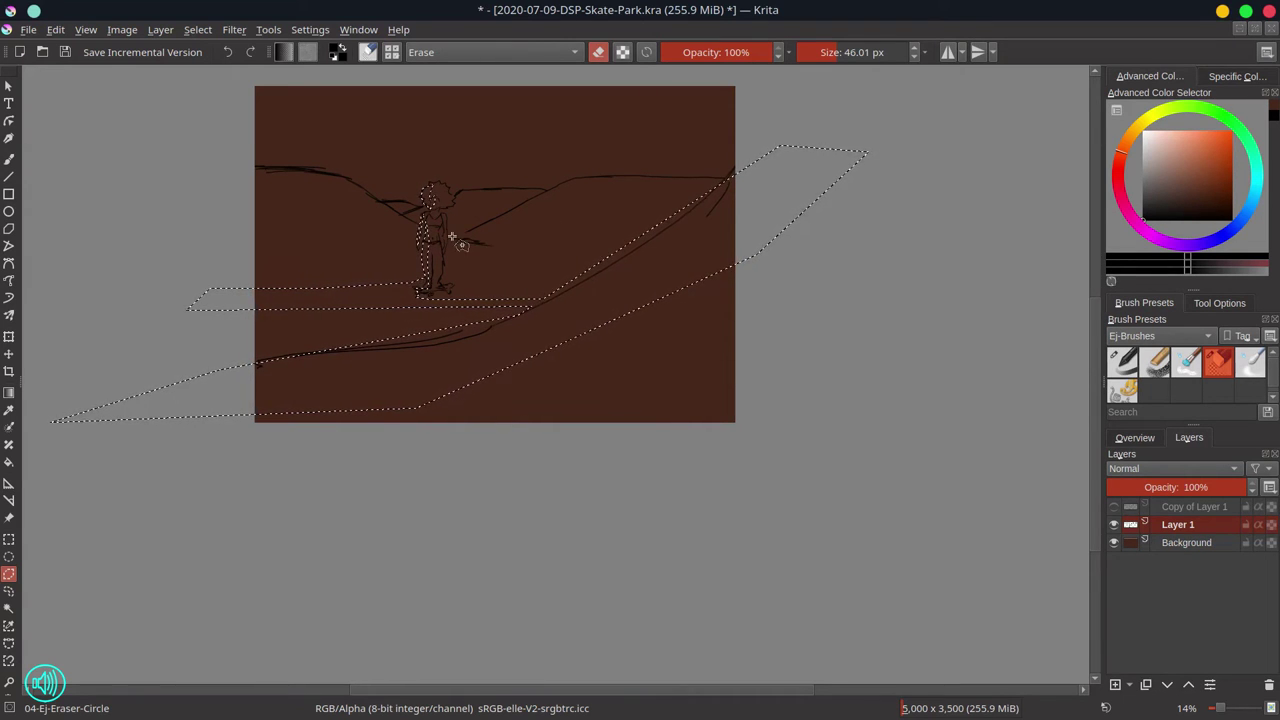
mouse_move(477, 229)
mouse_down()
mouse_move(566, 184)
mouse_move(613, 177)
mouse_up()
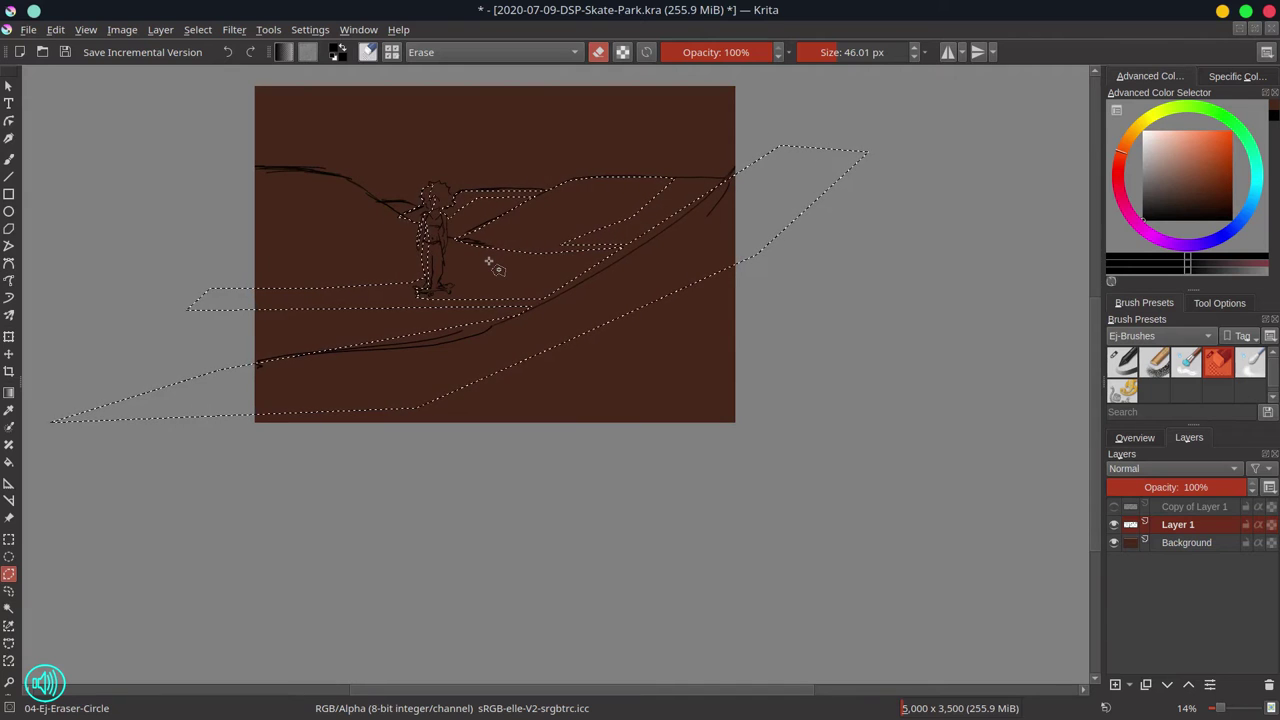
Step: Add the whole sky to the selection, tracing the horizon hills and the skater's hair
drag(346, 197, 346, 240)
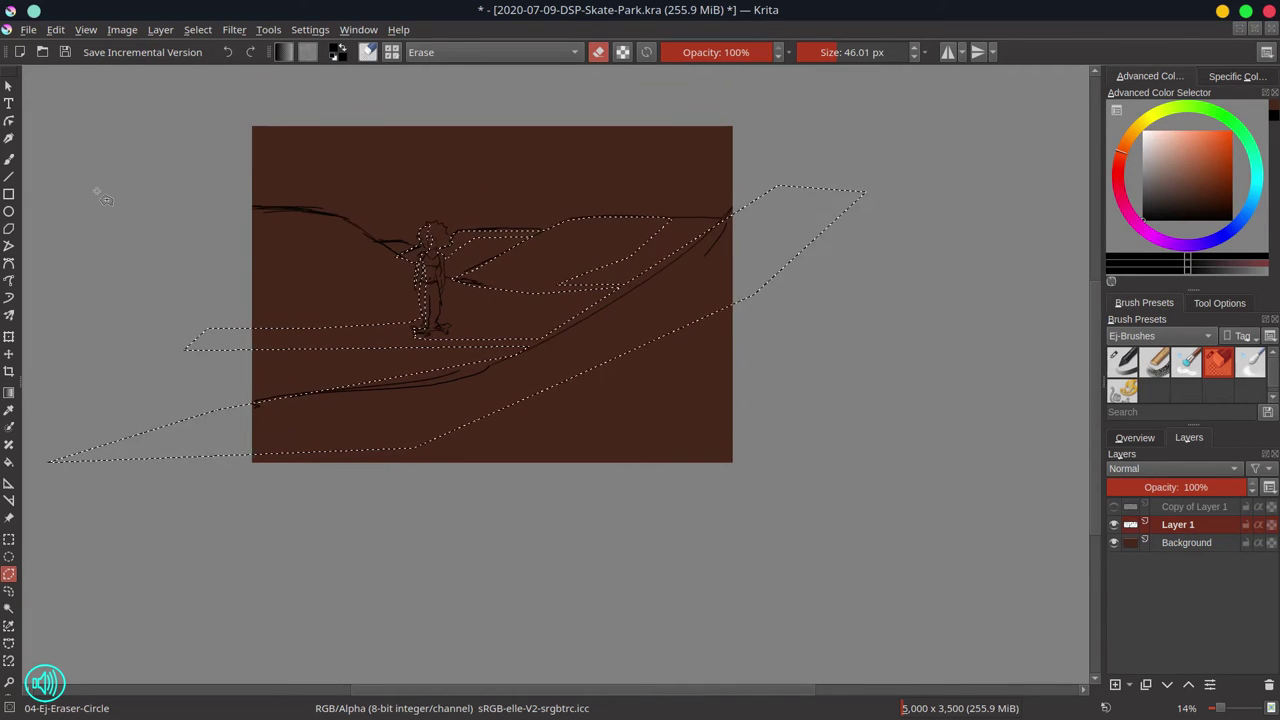
click(190, 199)
mouse_move(268, 204)
mouse_down()
mouse_move(346, 214)
mouse_move(373, 239)
mouse_up()
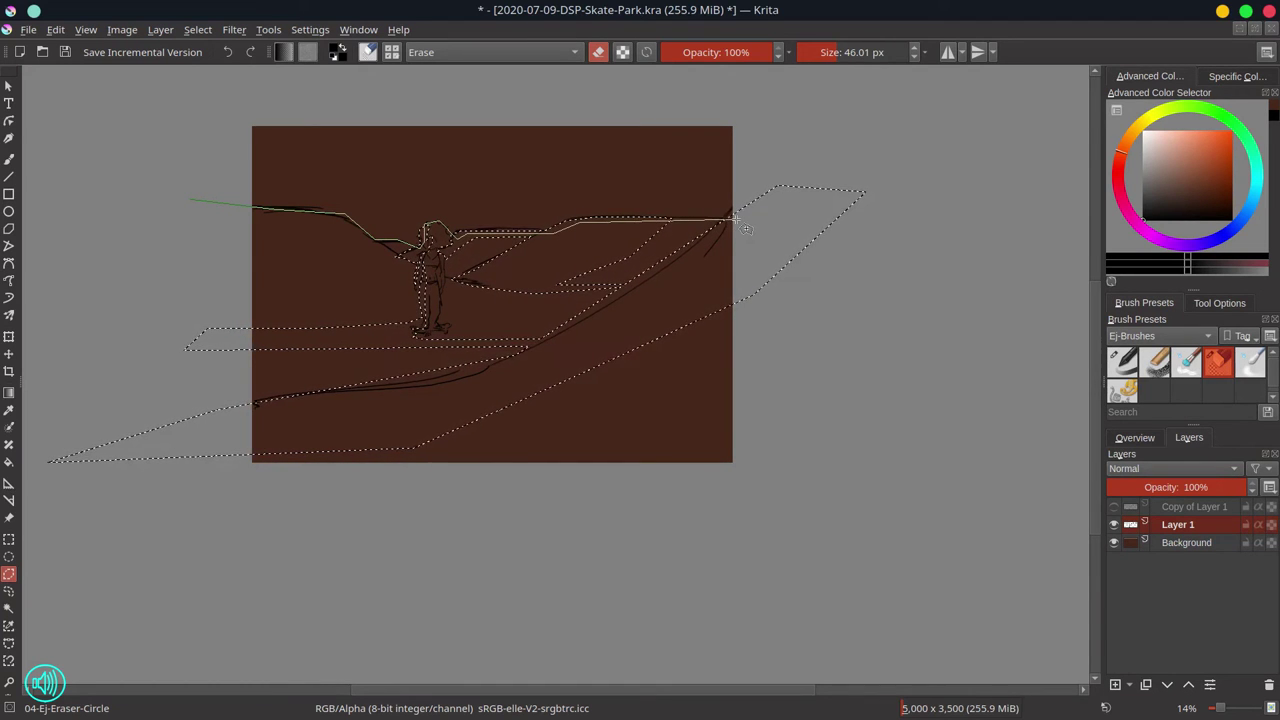
click(752, 104)
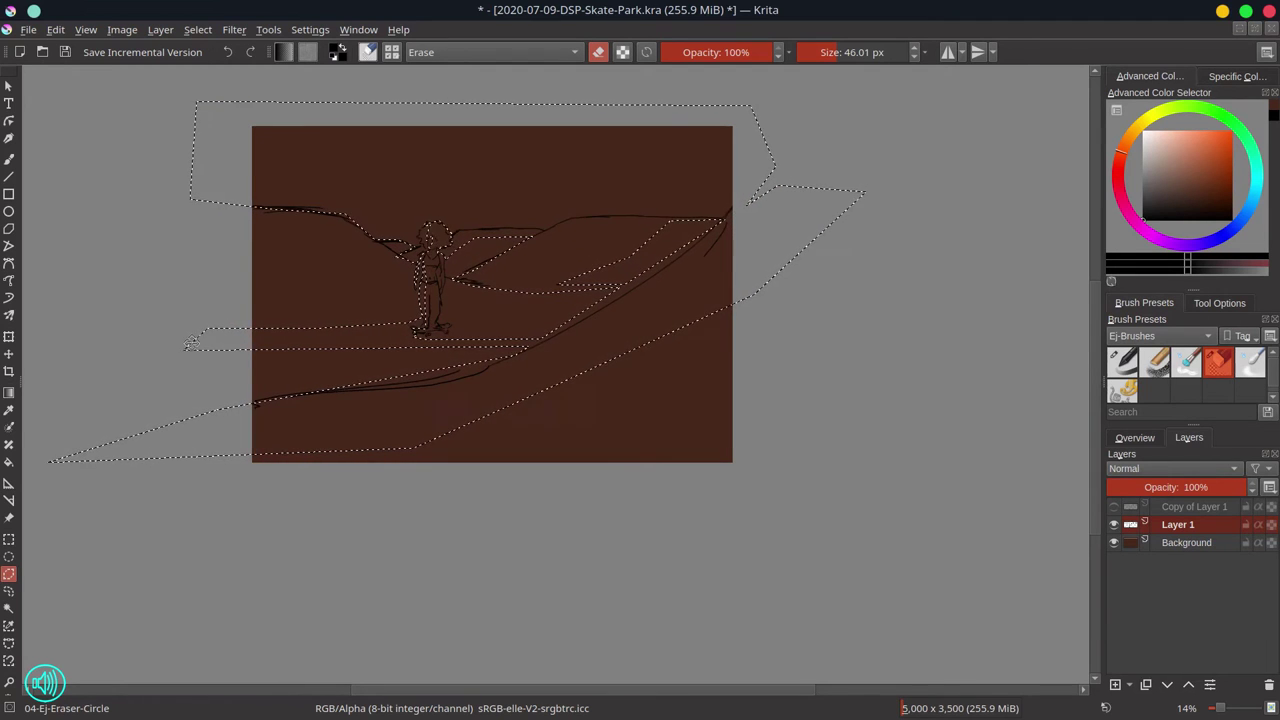
Step: Duplicate Layer 1 and hide the copy
click(1219, 544)
click(1217, 526)
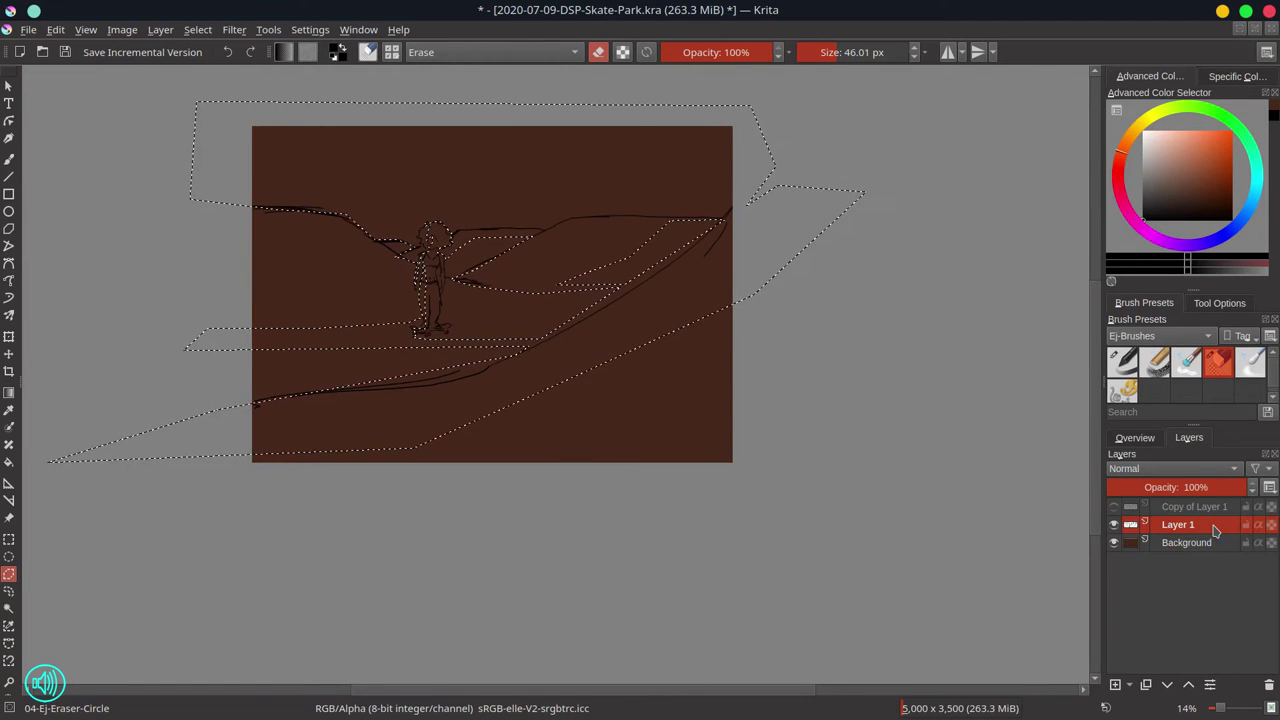
right_click(1217, 526)
click(1107, 254)
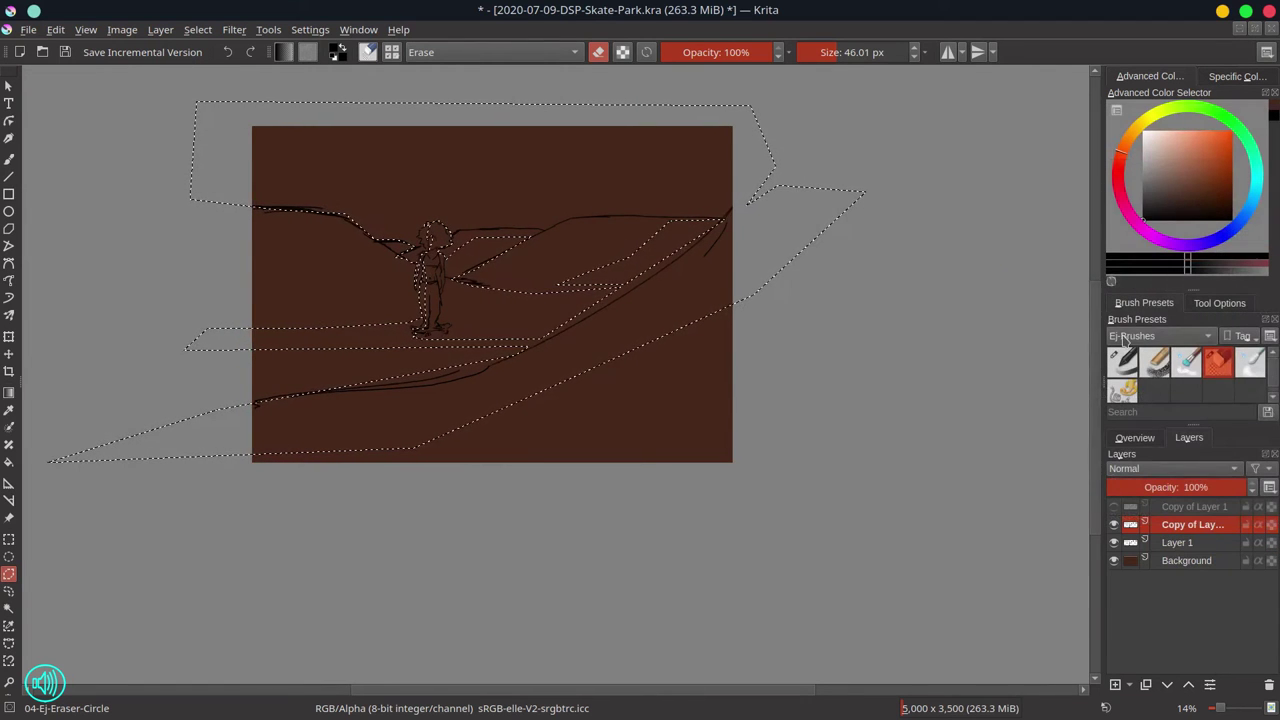
click(1114, 527)
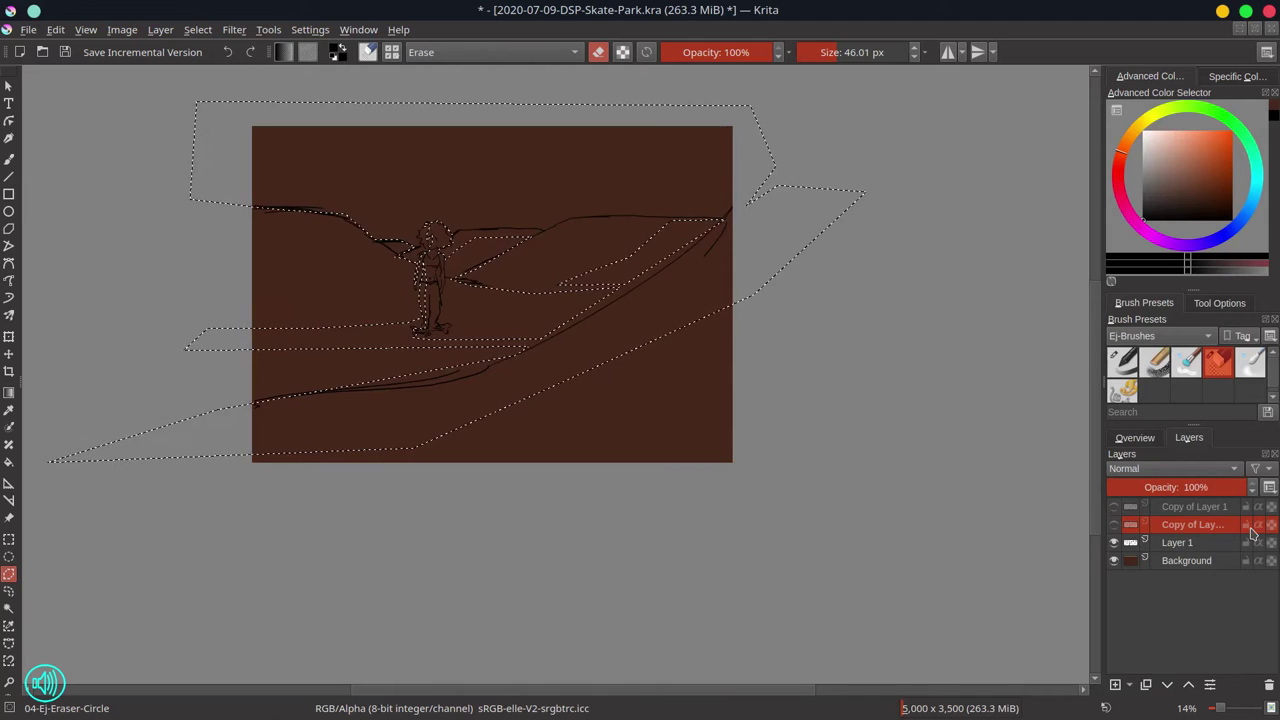
Step: Fill the selected areas on the Background layer with a muted light teal, using the 01-Ej-Basic-Round preset instead of the eraser
click(1229, 558)
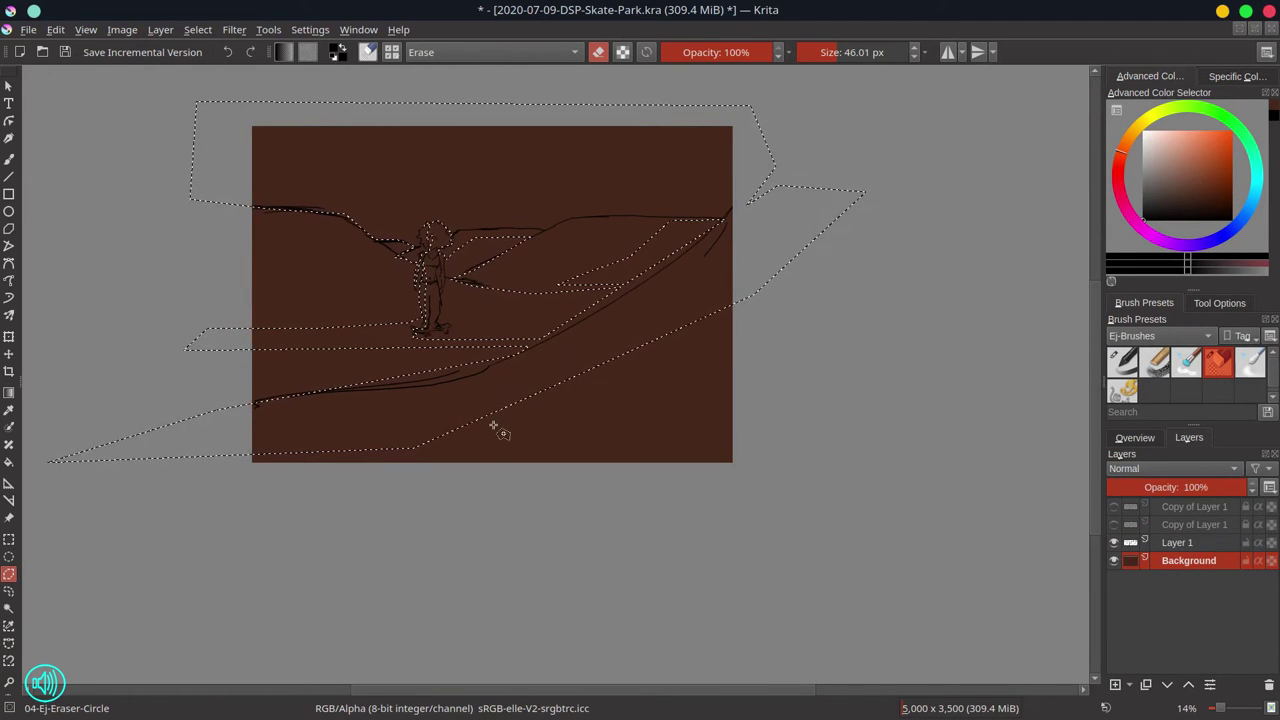
click(8, 463)
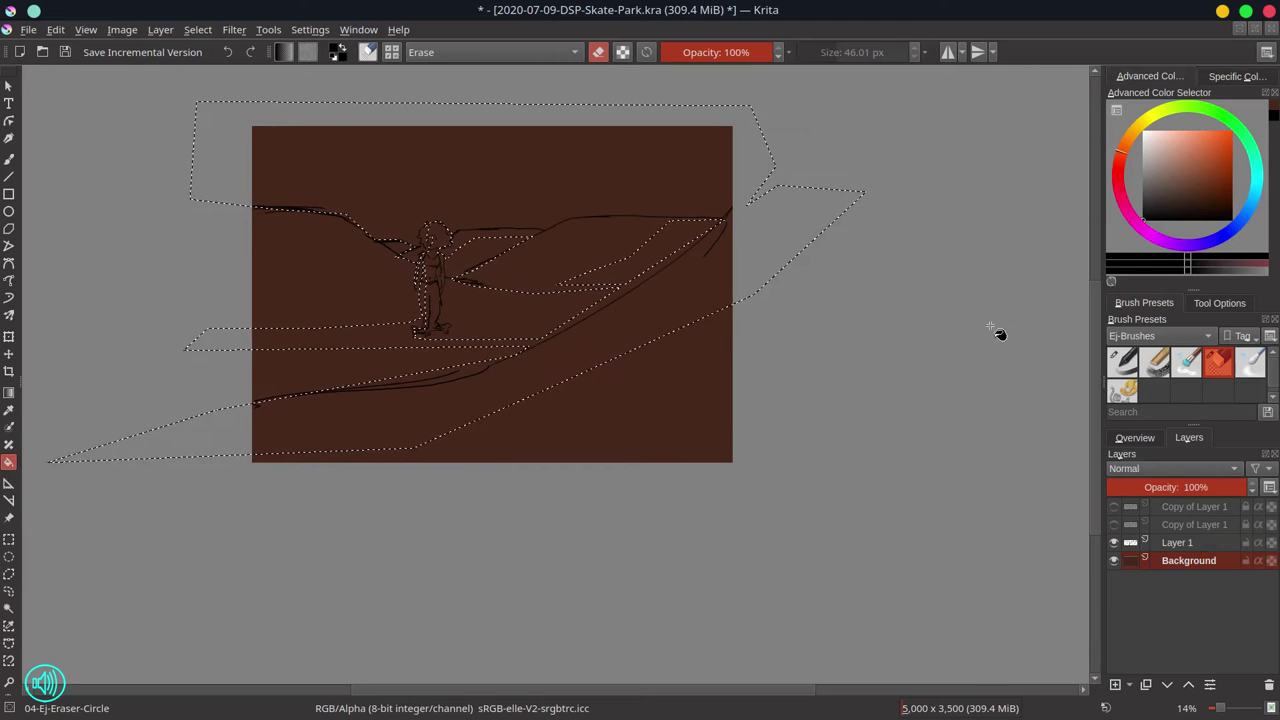
click(1255, 187)
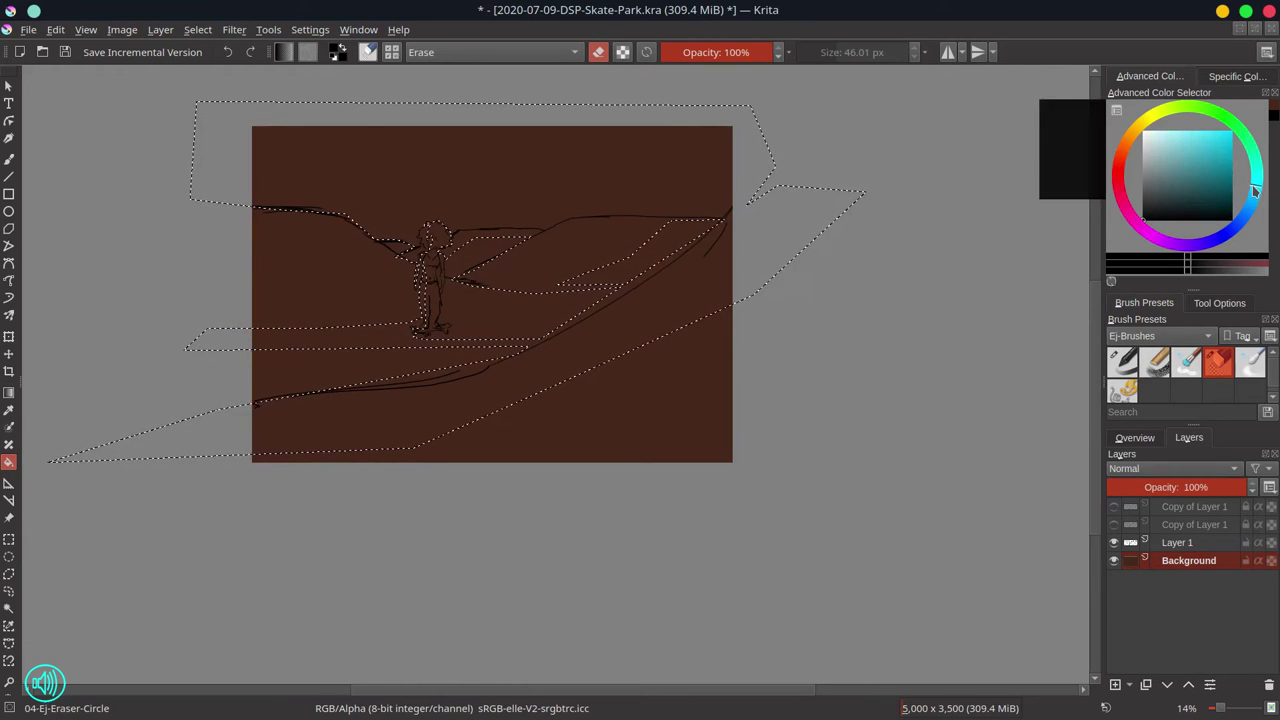
click(1168, 154)
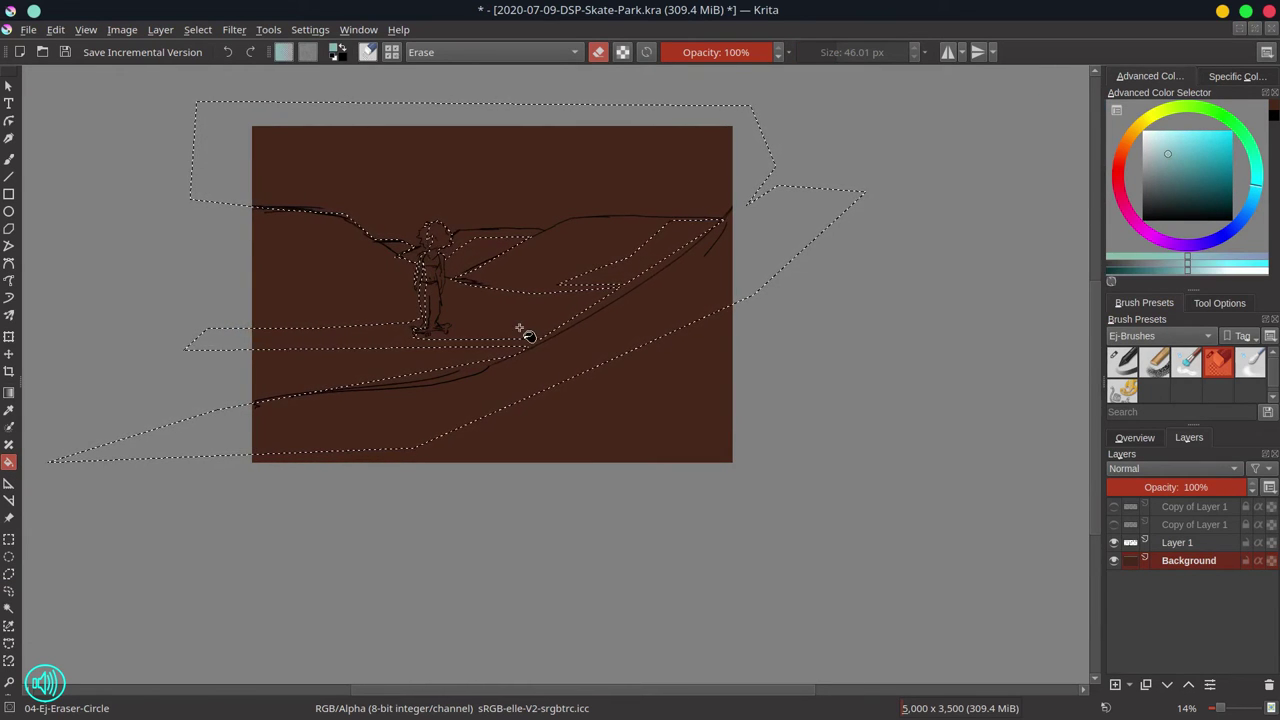
click(617, 329)
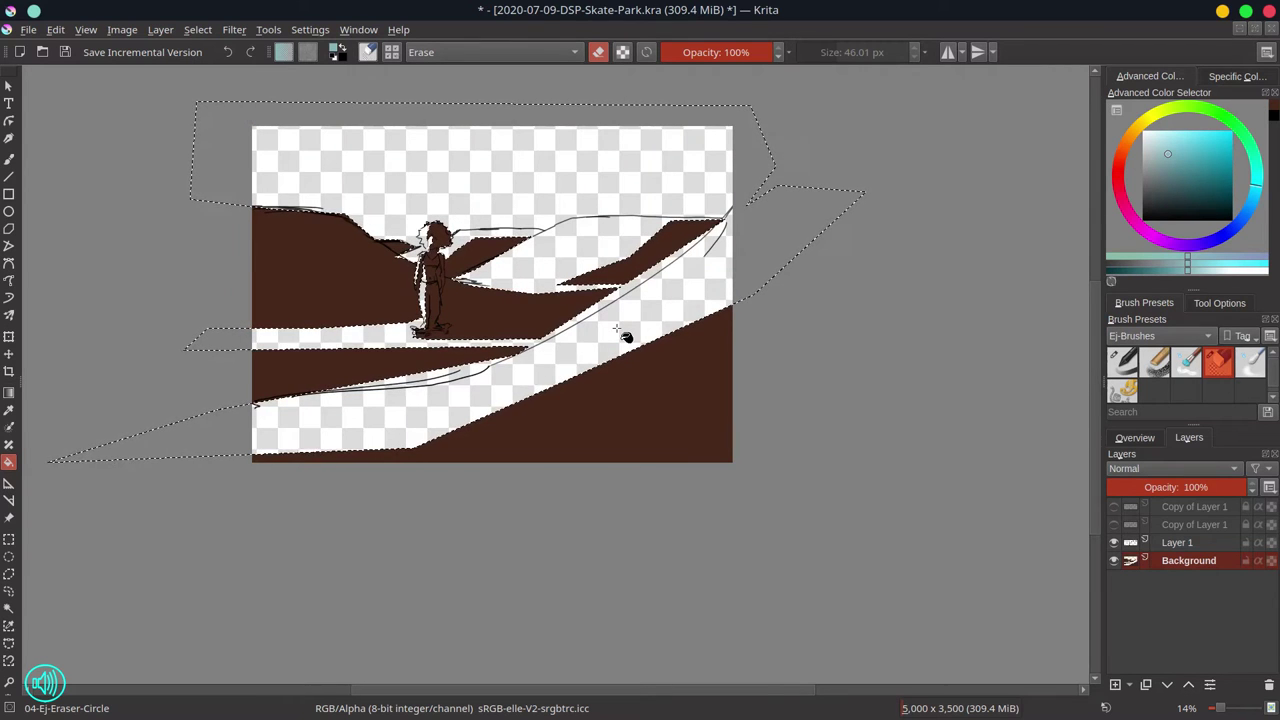
key(ctrl+z)
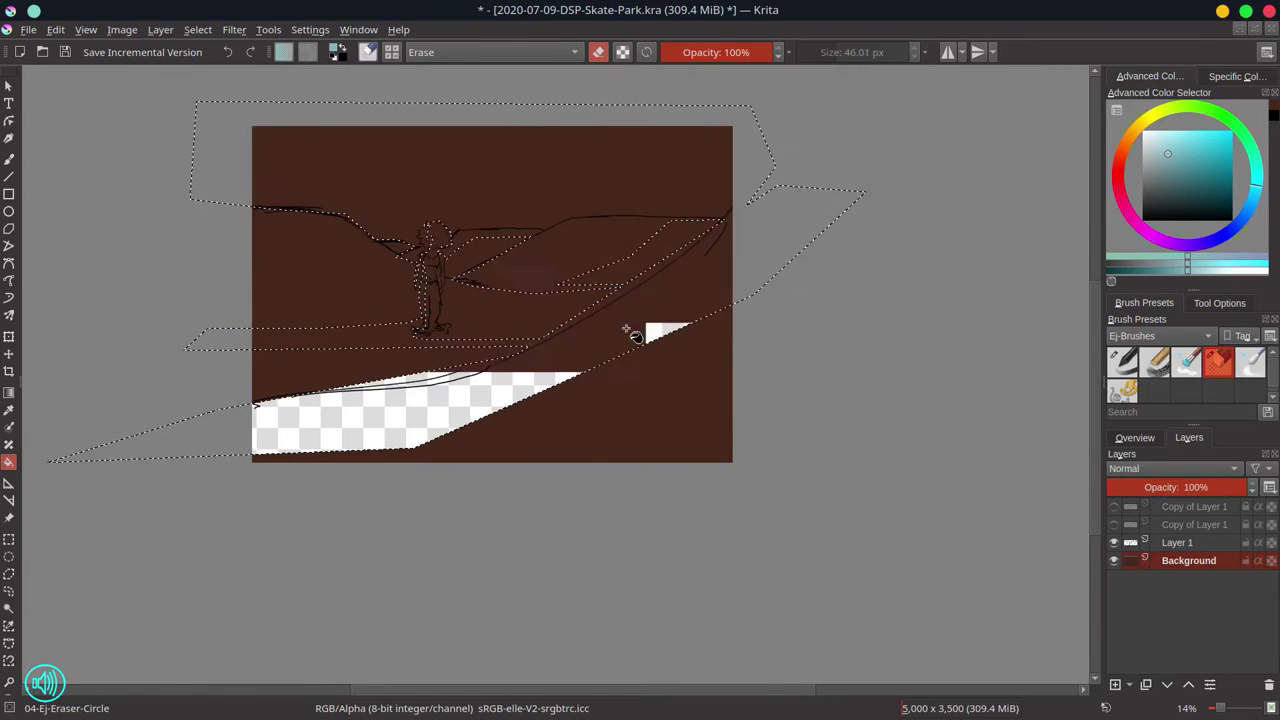
click(1122, 362)
click(566, 342)
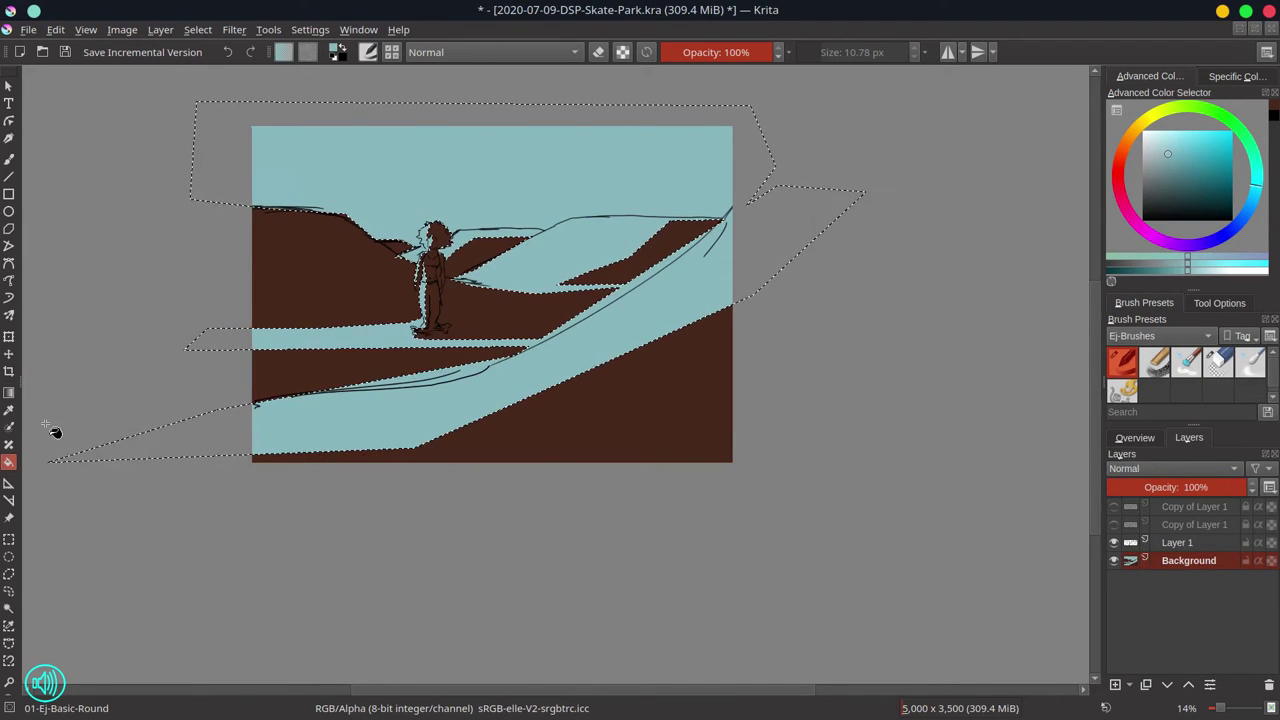
Step: Add a thin ground strip beside the skater's feet to the selection and fill it with the light teal
click(9, 574)
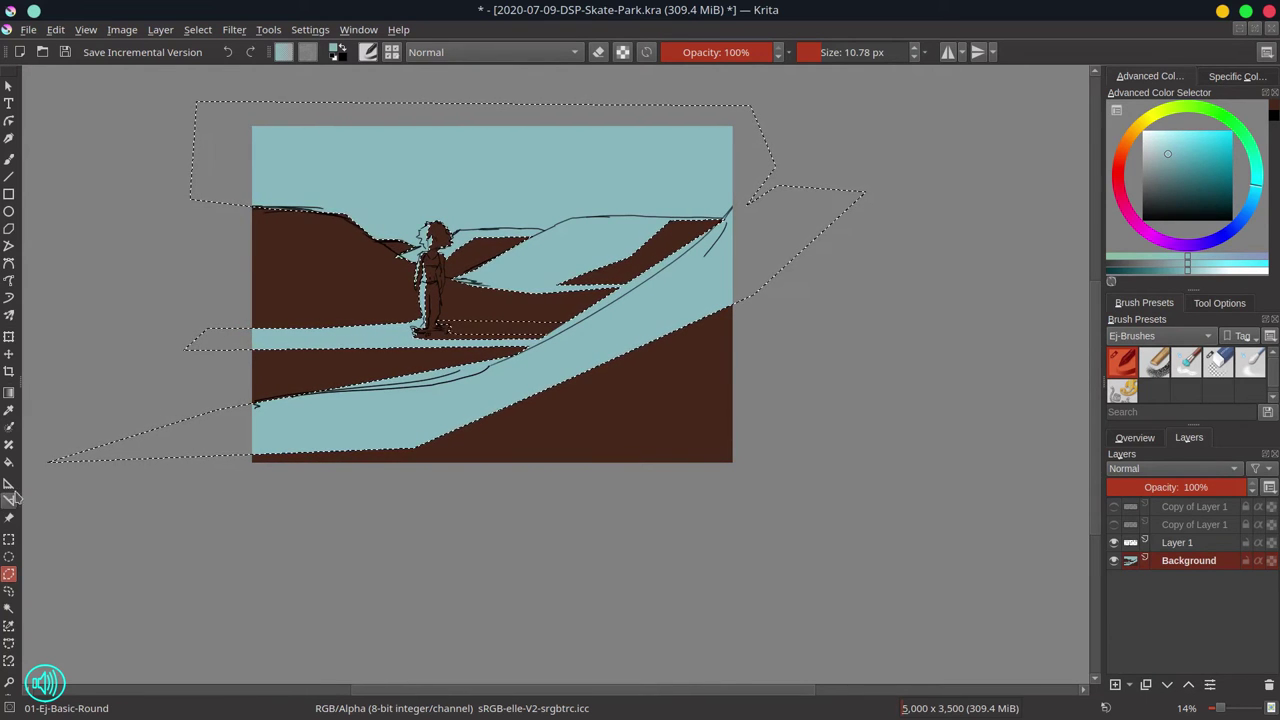
click(634, 331)
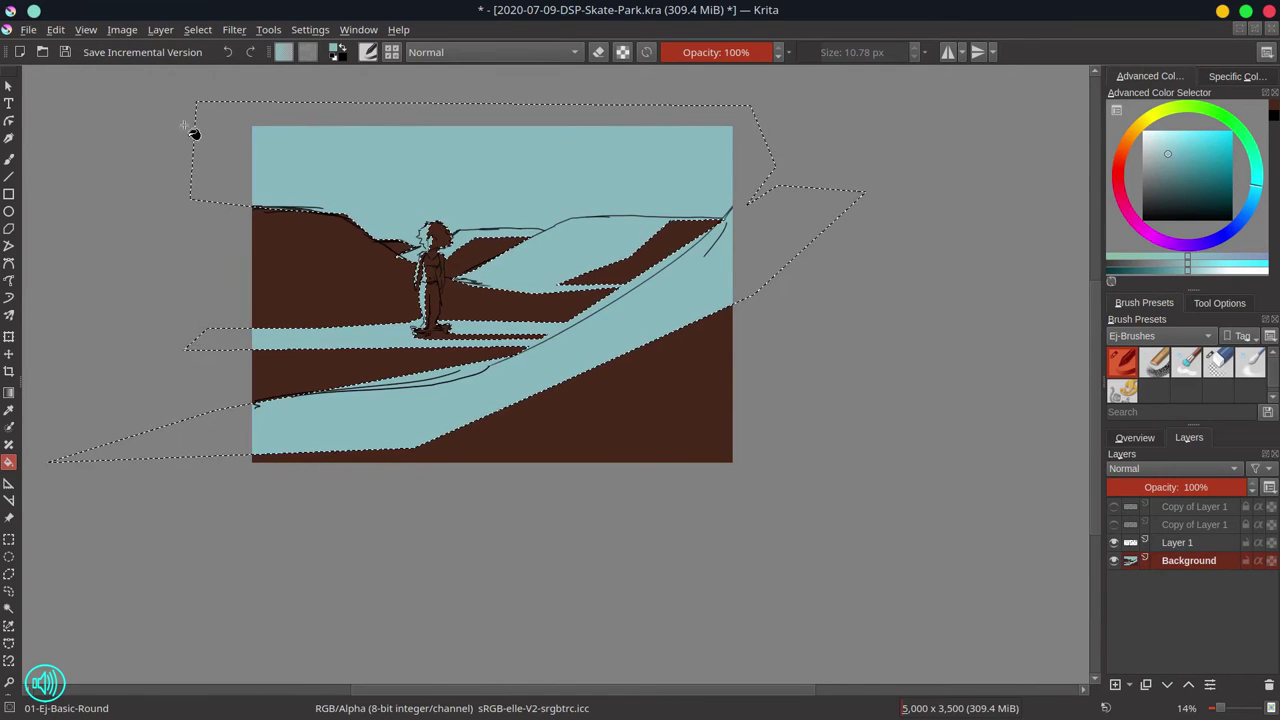
Step: Clear the selection and save the drawing
click(197, 30)
click(203, 69)
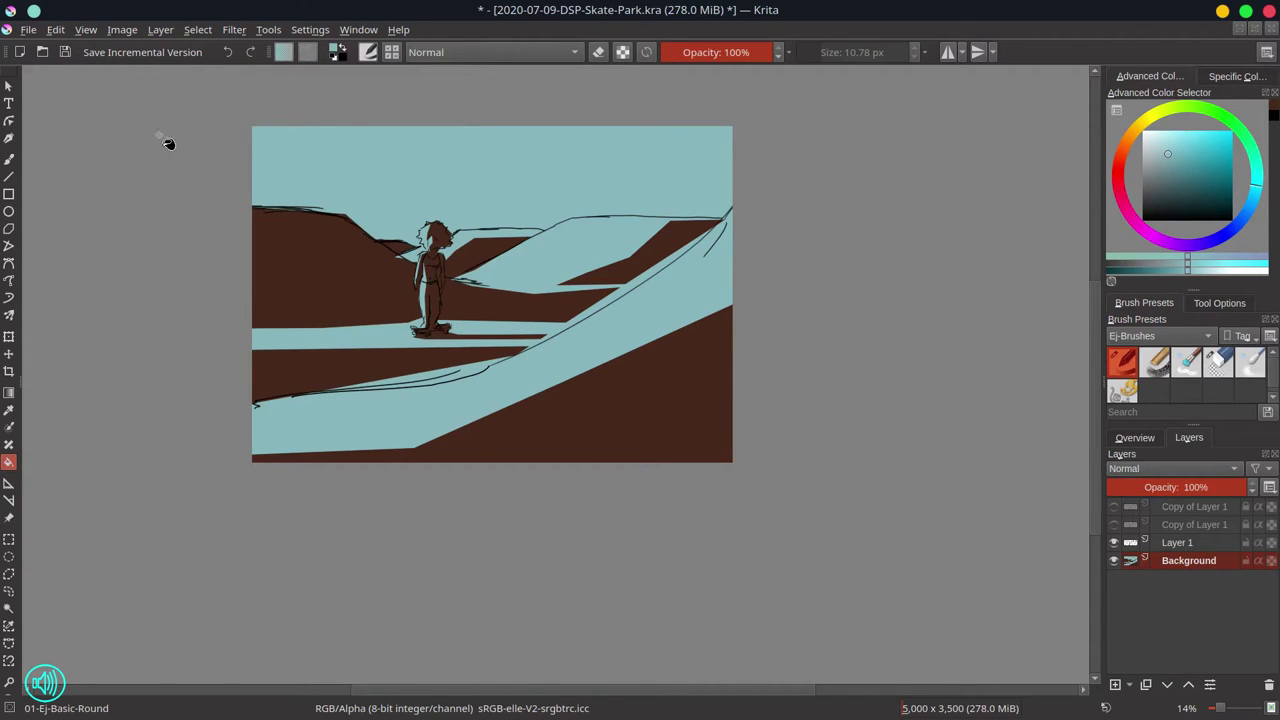
click(64, 55)
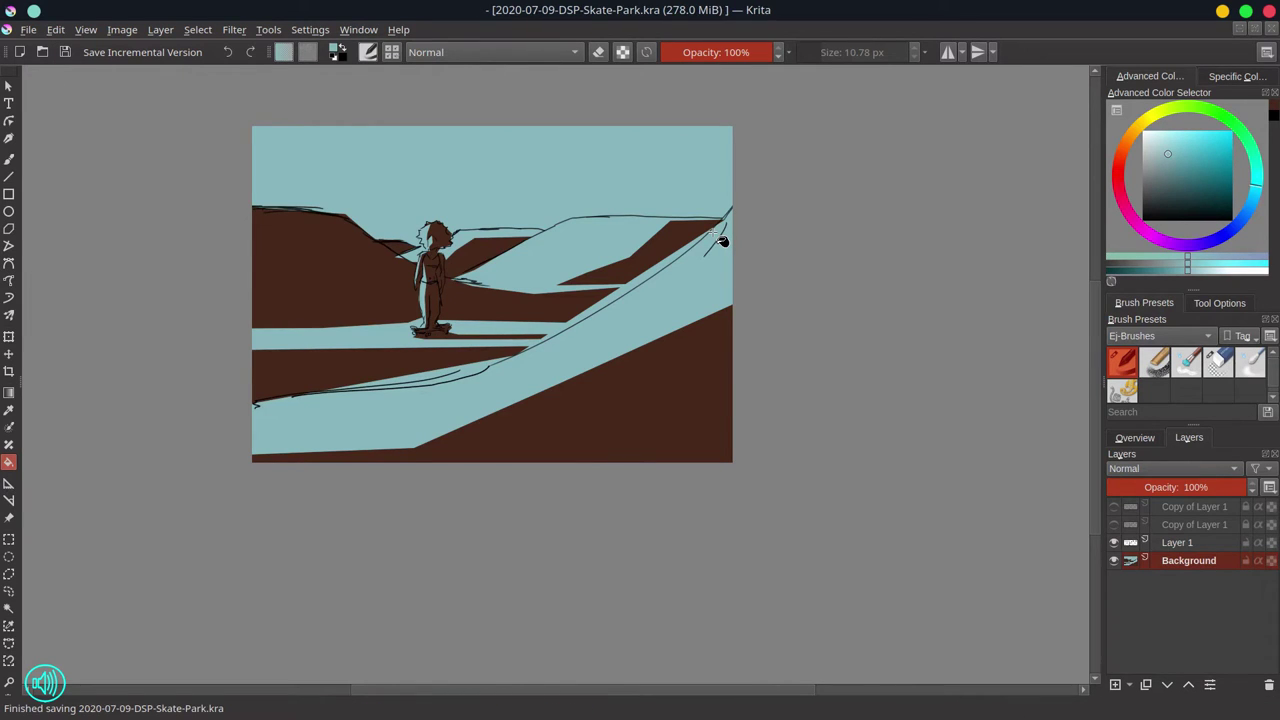
Step: Set up freehand painting with the 06-Ej-Shapes-Mecha preset in a muted blue, and mirror the canvas view horizontally with the overview shown
click(1249, 208)
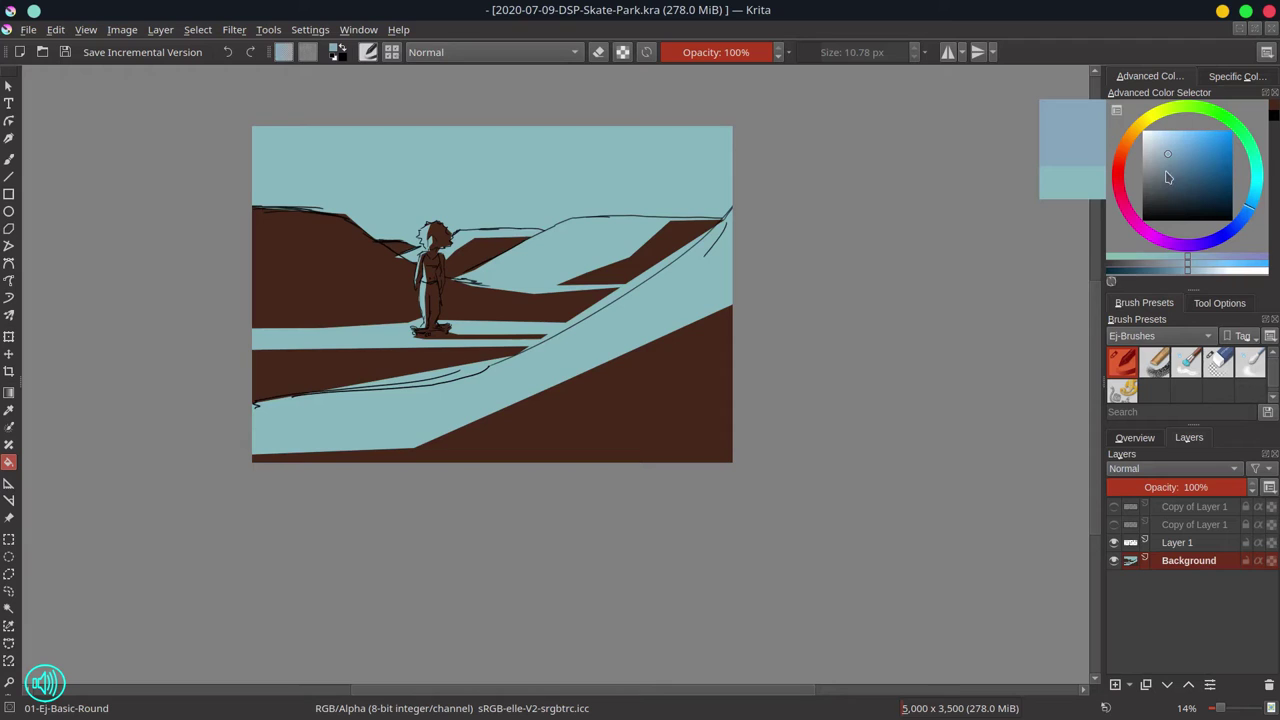
click(1179, 172)
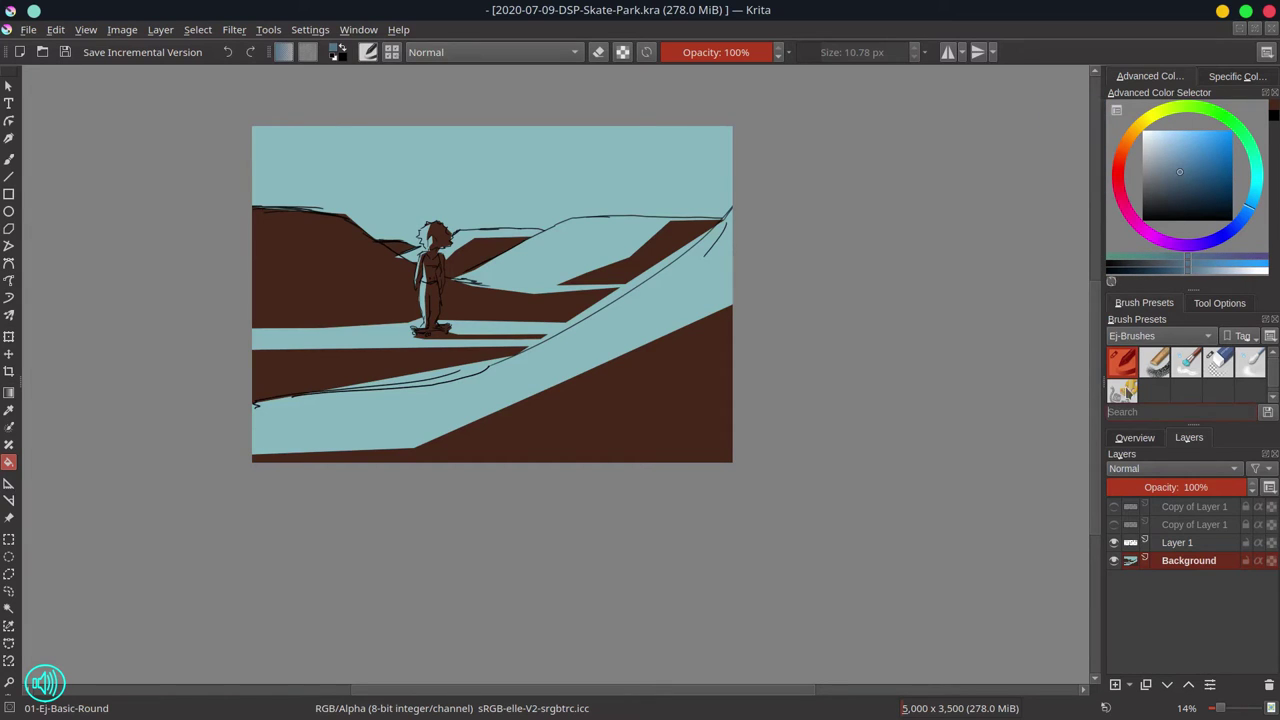
click(1123, 389)
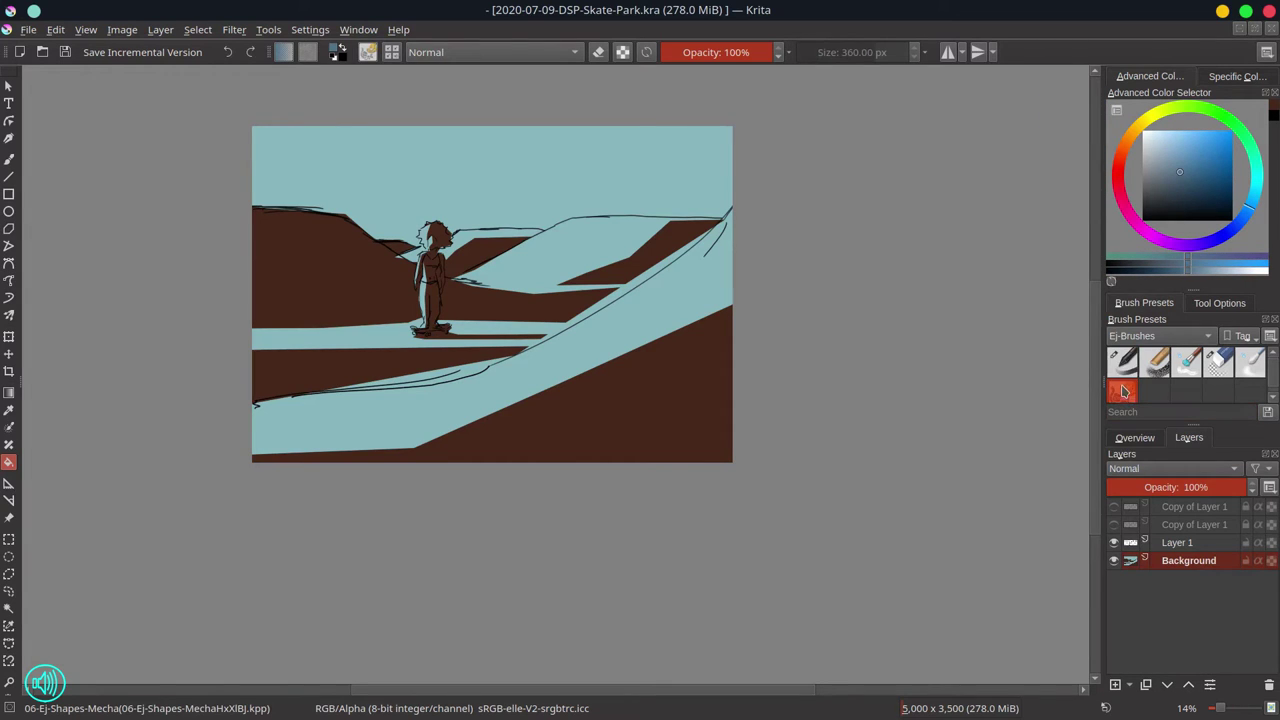
click(1136, 438)
key(m)
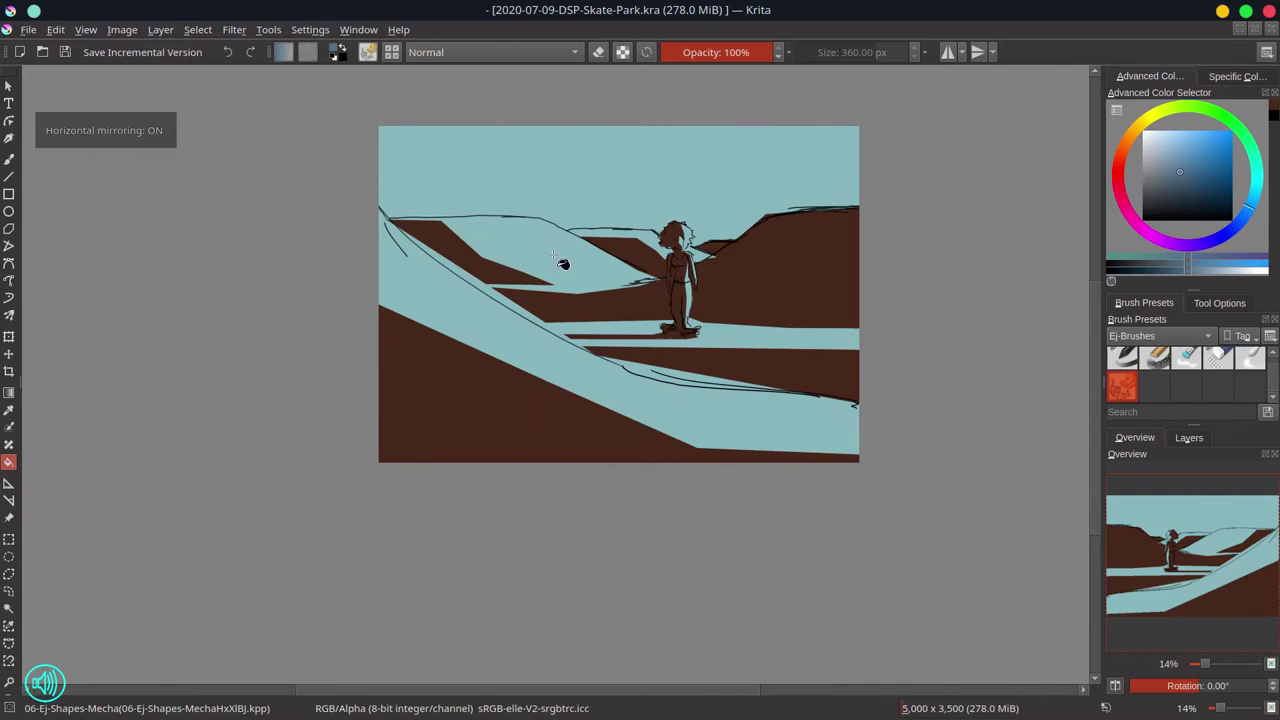
click(8, 159)
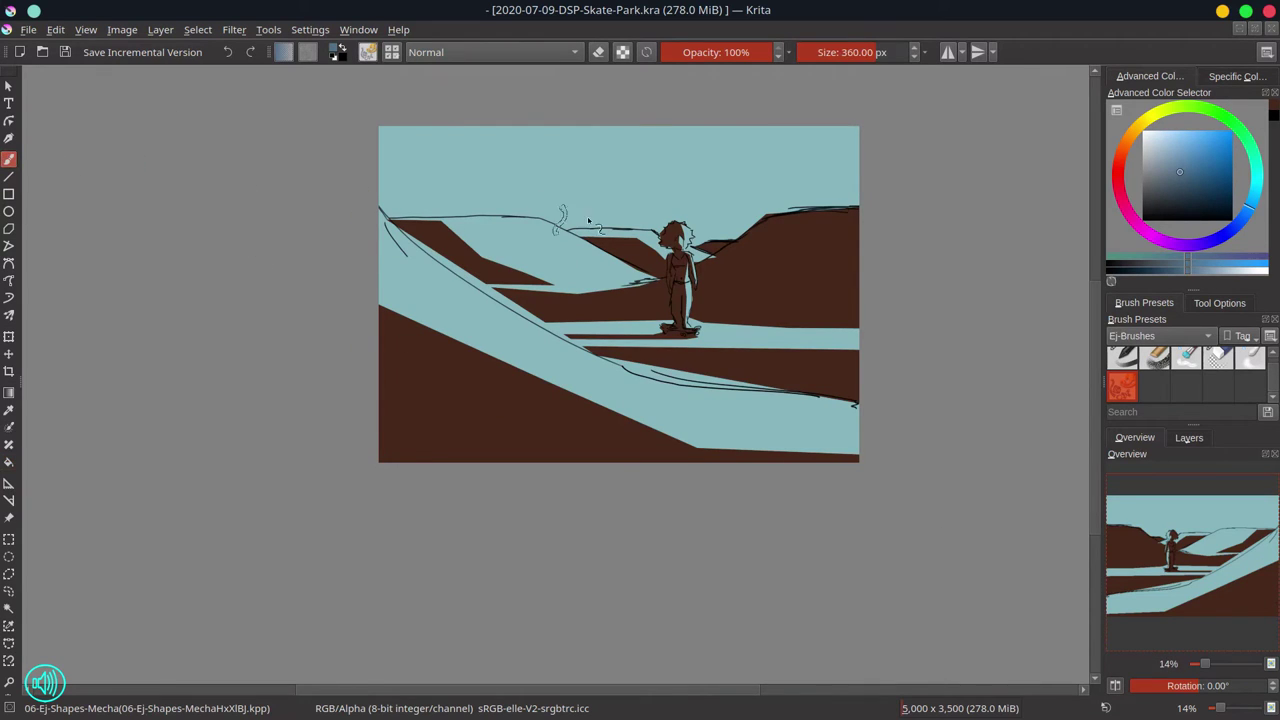
Step: Paint swirling cloud-like texture across the upper sky with the Shapes-Mecha brush at 668.94 px, and pick a slightly darker muted blue
drag(585, 189, 590, 190)
mouse_move(350, 172)
mouse_down()
mouse_move(456, 126)
mouse_move(526, 170)
mouse_up()
mouse_move(429, 109)
mouse_down()
mouse_move(494, 151)
mouse_move(540, 151)
mouse_up()
mouse_move(395, 150)
mouse_down()
mouse_move(455, 117)
mouse_move(600, 150)
mouse_move(530, 135)
mouse_move(610, 180)
mouse_move(732, 162)
mouse_move(720, 145)
mouse_move(820, 160)
mouse_move(835, 150)
mouse_move(518, 150)
mouse_up()
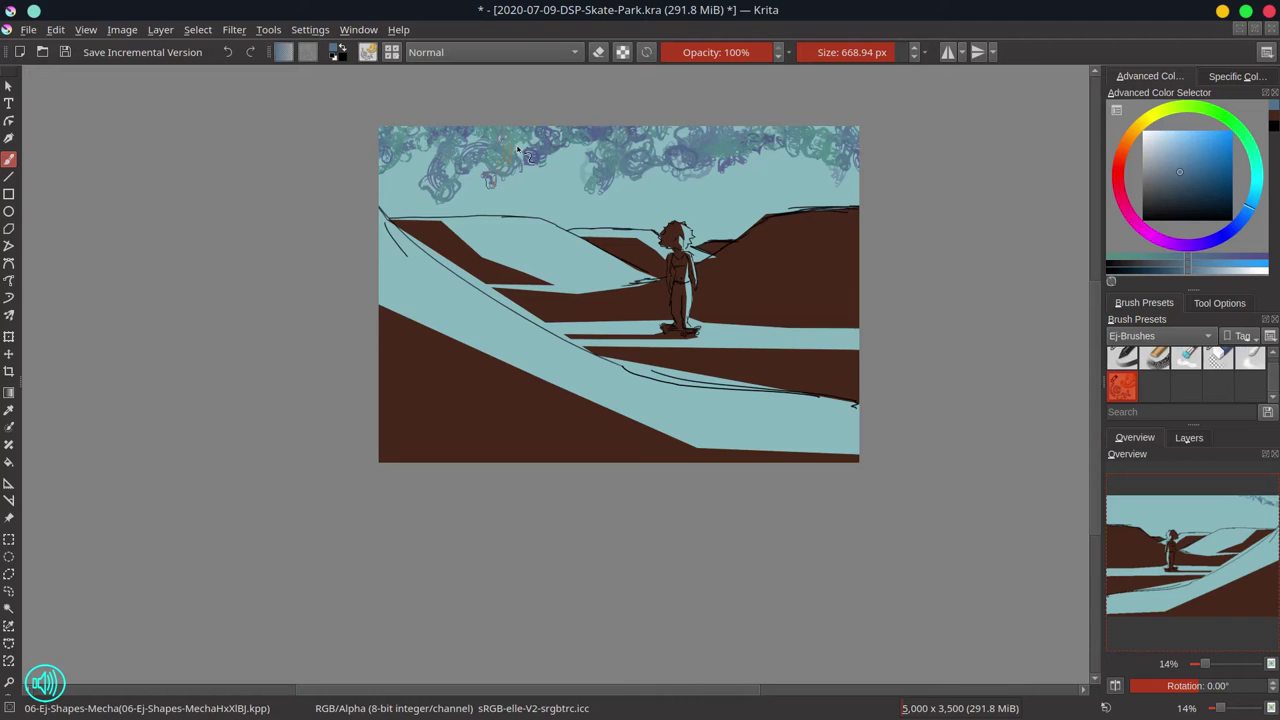
click(1177, 180)
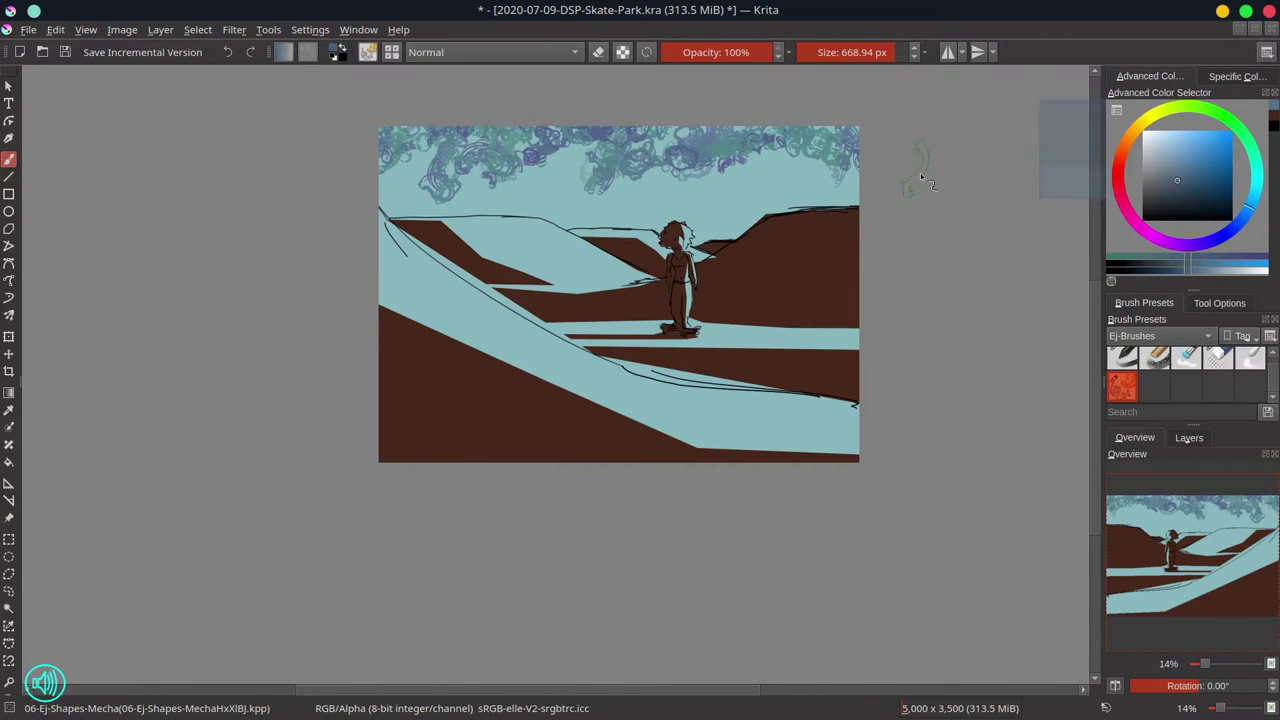
Step: Add darker muted-blue swirls across the upper sky, and a band of lighter muted-blue swirls across the middle sky
drag(395, 160, 465, 120)
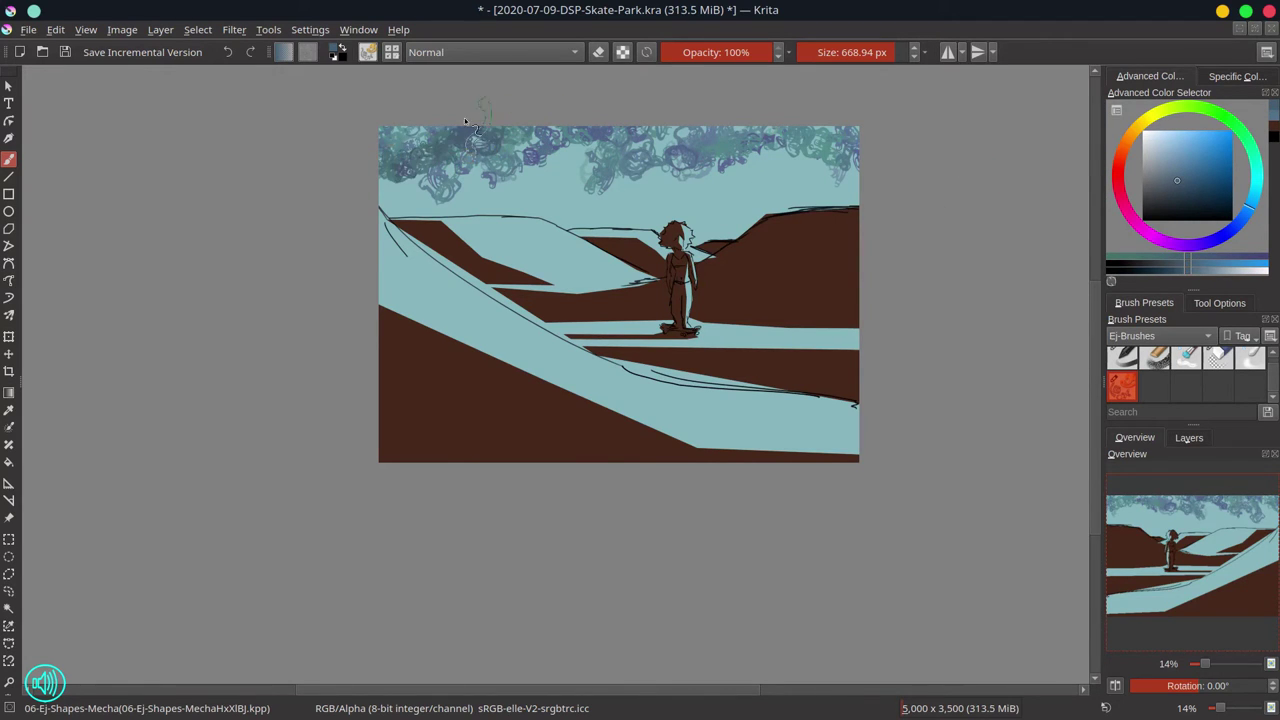
drag(552, 130, 515, 150)
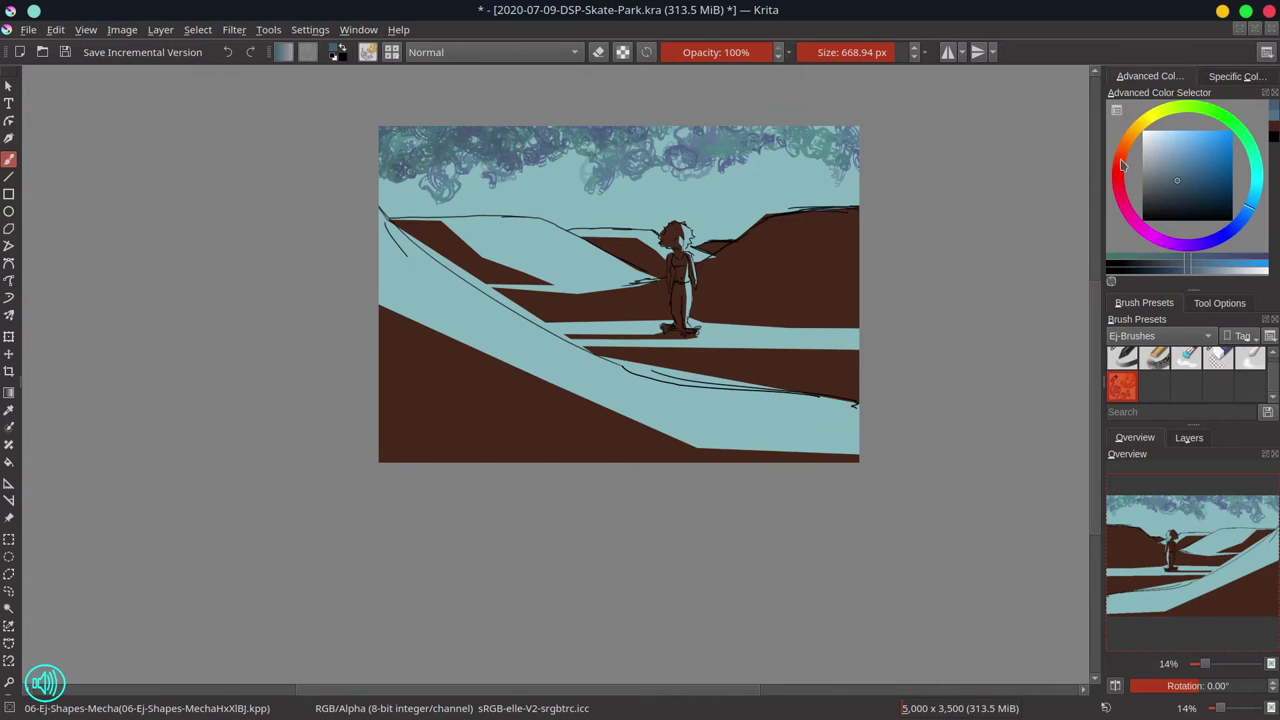
click(1174, 160)
mouse_move(395, 190)
mouse_down()
mouse_move(594, 153)
mouse_move(615, 169)
mouse_move(614, 157)
mouse_move(565, 185)
mouse_move(672, 180)
mouse_move(668, 150)
mouse_move(676, 184)
mouse_move(818, 170)
mouse_move(749, 170)
mouse_move(852, 188)
mouse_up()
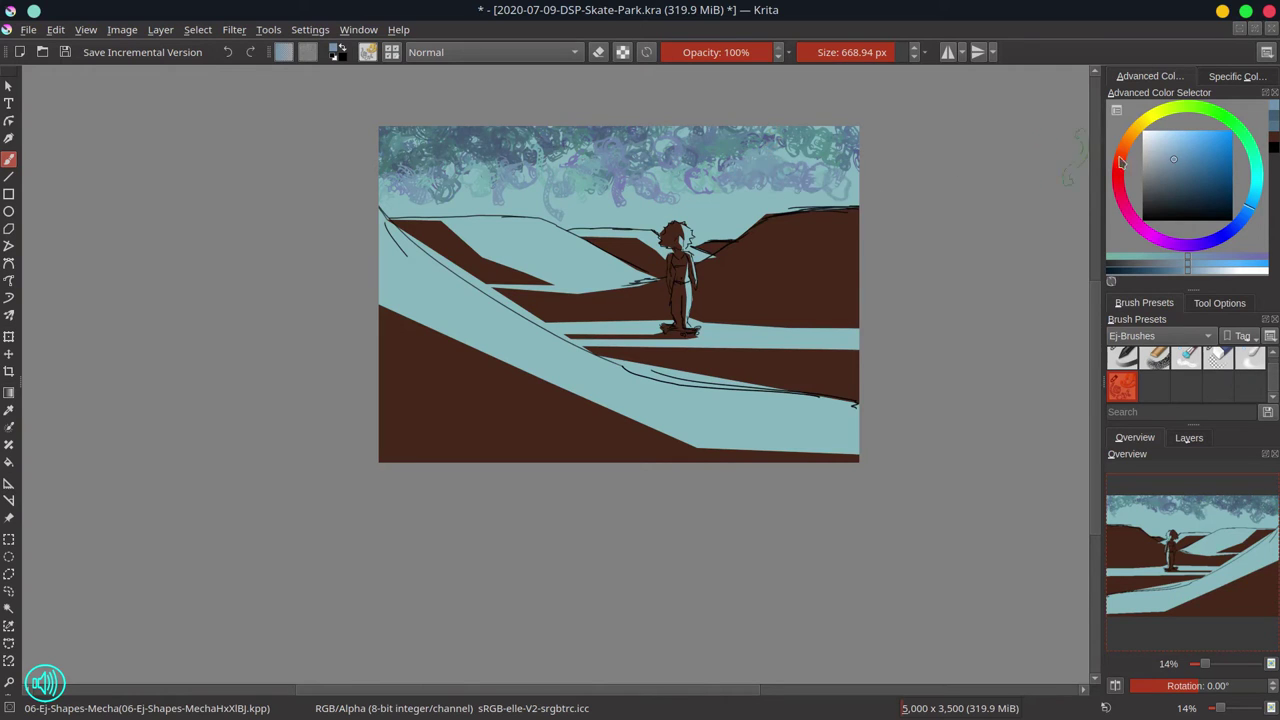
Step: Paint pale bluish-white cloud texture along the horizon above the hills with the brush at 338.94 px
click(1153, 143)
mouse_move(645, 192)
shift+mouse_down()
mouse_move(517, 185)
mouse_move(460, 200)
mouse_move(484, 205)
shift+mouse_up()
mouse_move(386, 215)
mouse_down()
mouse_move(609, 205)
mouse_move(655, 213)
mouse_move(643, 221)
mouse_move(654, 215)
mouse_move(666, 235)
mouse_move(714, 232)
mouse_move(650, 214)
mouse_move(735, 205)
mouse_up()
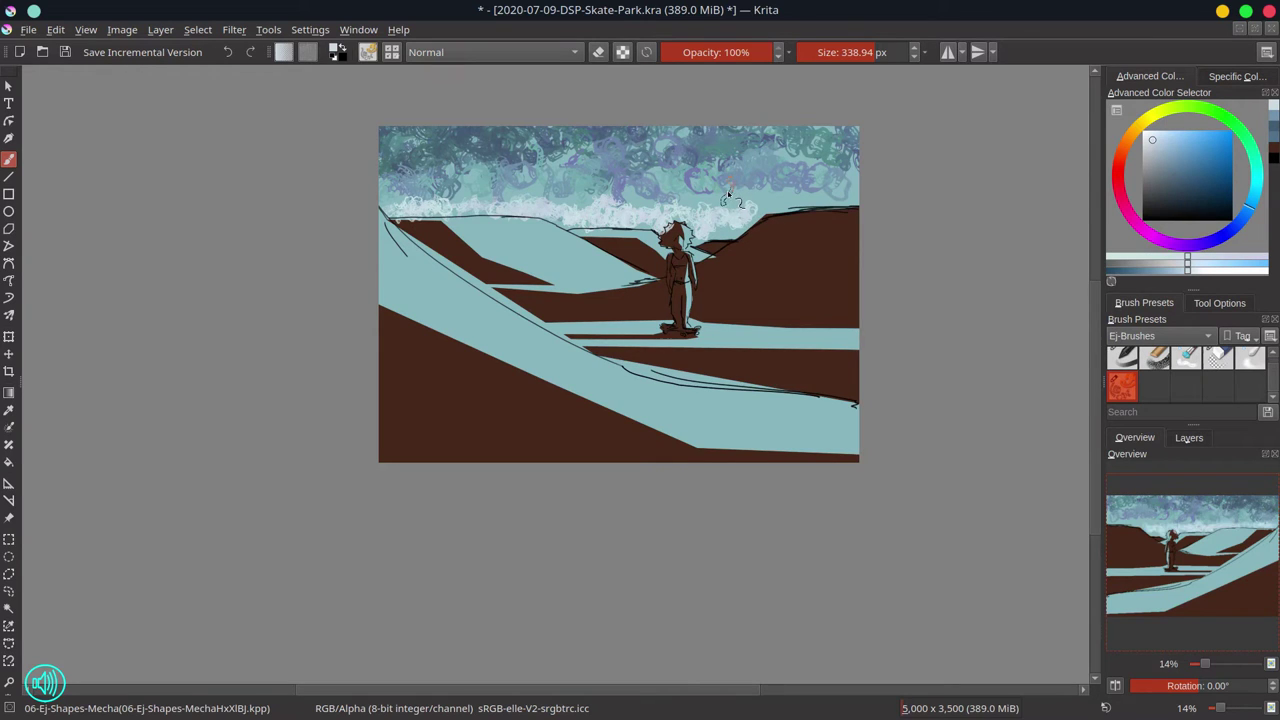
mouse_move(726, 195)
mouse_down()
mouse_move(774, 215)
mouse_move(696, 244)
mouse_move(806, 205)
mouse_move(724, 204)
mouse_move(768, 209)
mouse_up()
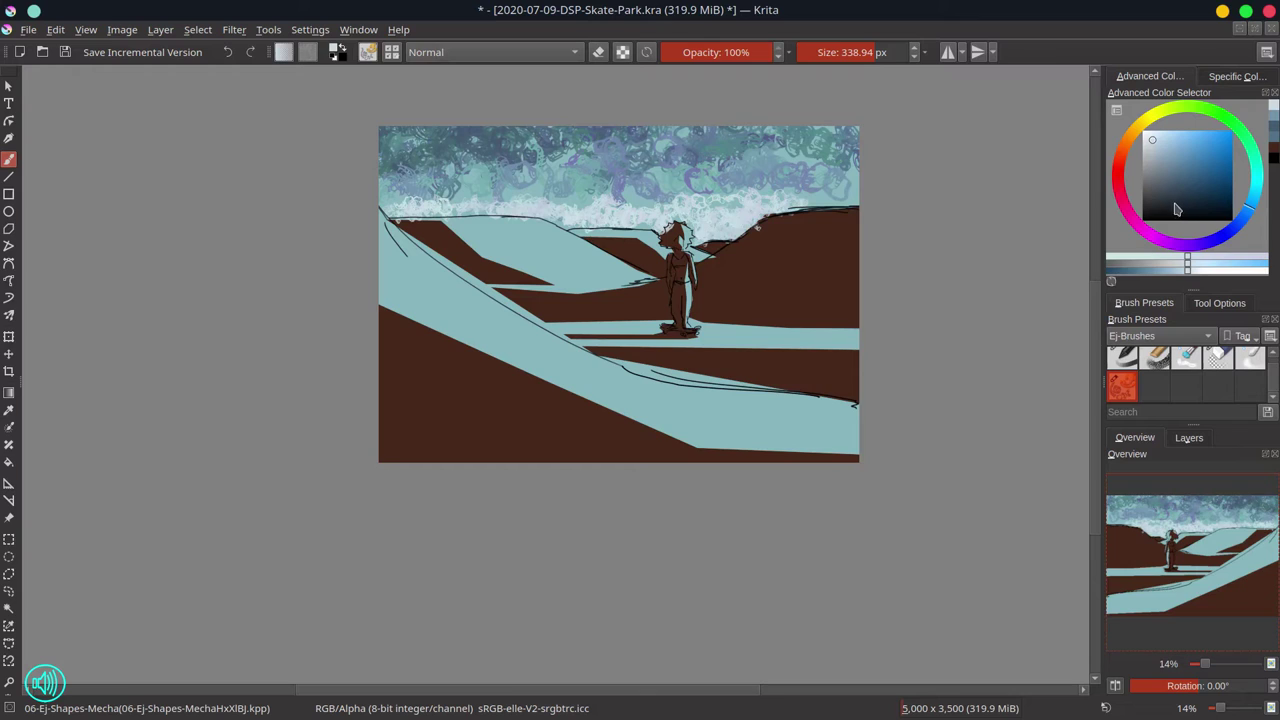
Step: Paint dark navy texture over the brown shadow areas of the hills at 416.49 px and over the foreground ground at 347.42 px
click(1172, 202)
click(1245, 222)
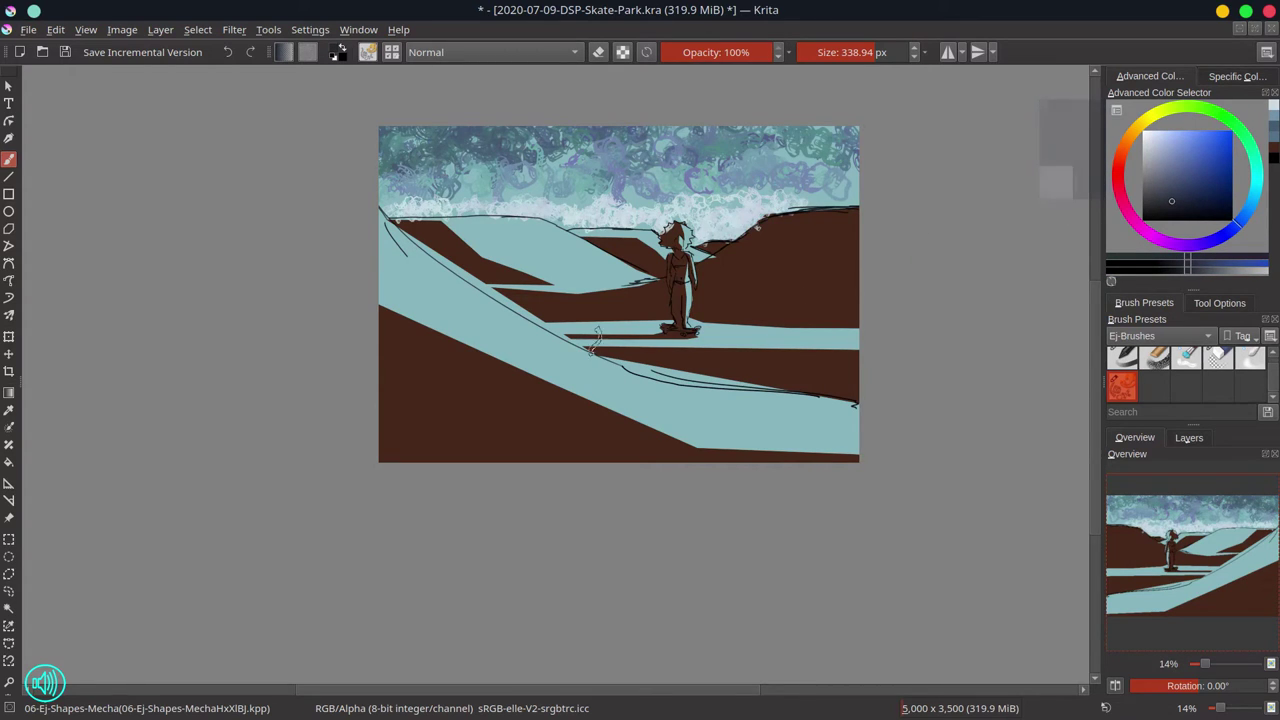
shift+drag(630, 336, 691, 345)
mouse_move(572, 304)
mouse_down()
mouse_move(534, 303)
mouse_move(666, 284)
mouse_up()
mouse_move(760, 240)
mouse_down()
mouse_move(709, 295)
mouse_move(754, 296)
mouse_move(694, 300)
mouse_move(840, 302)
mouse_up()
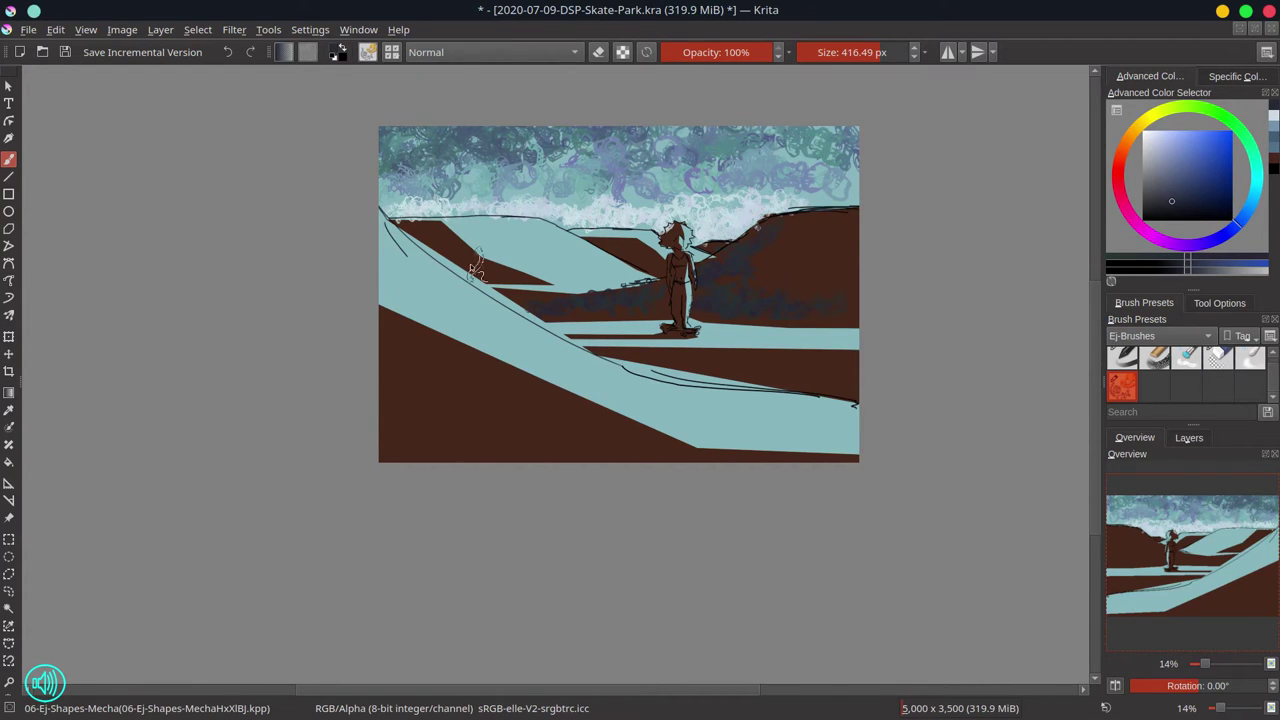
shift+drag(640, 257, 606, 249)
mouse_move(432, 398)
shift+mouse_down()
mouse_move(372, 420)
mouse_move(493, 456)
mouse_move(394, 449)
mouse_move(371, 402)
mouse_move(512, 433)
mouse_move(439, 397)
mouse_move(777, 502)
shift+mouse_up()
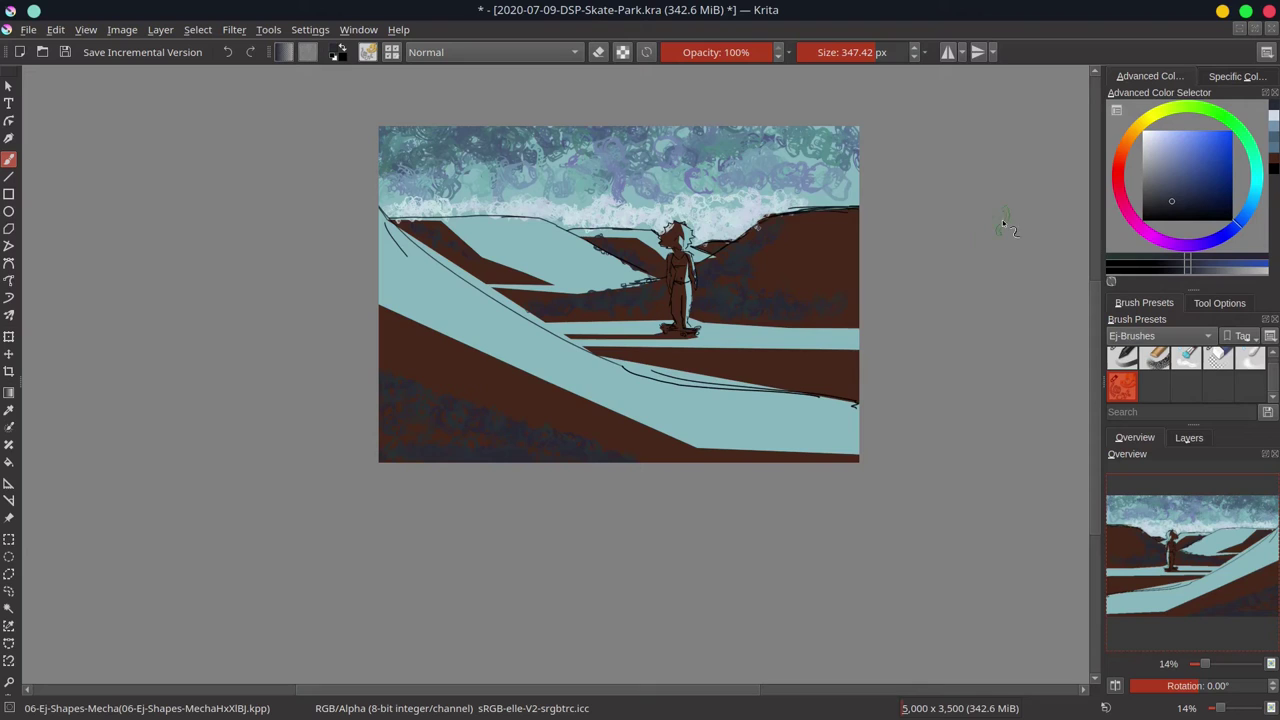
Step: Texture the skater's body in muted brown at 255.12 px, and add light tan highlights at 223.47 px
click(1127, 140)
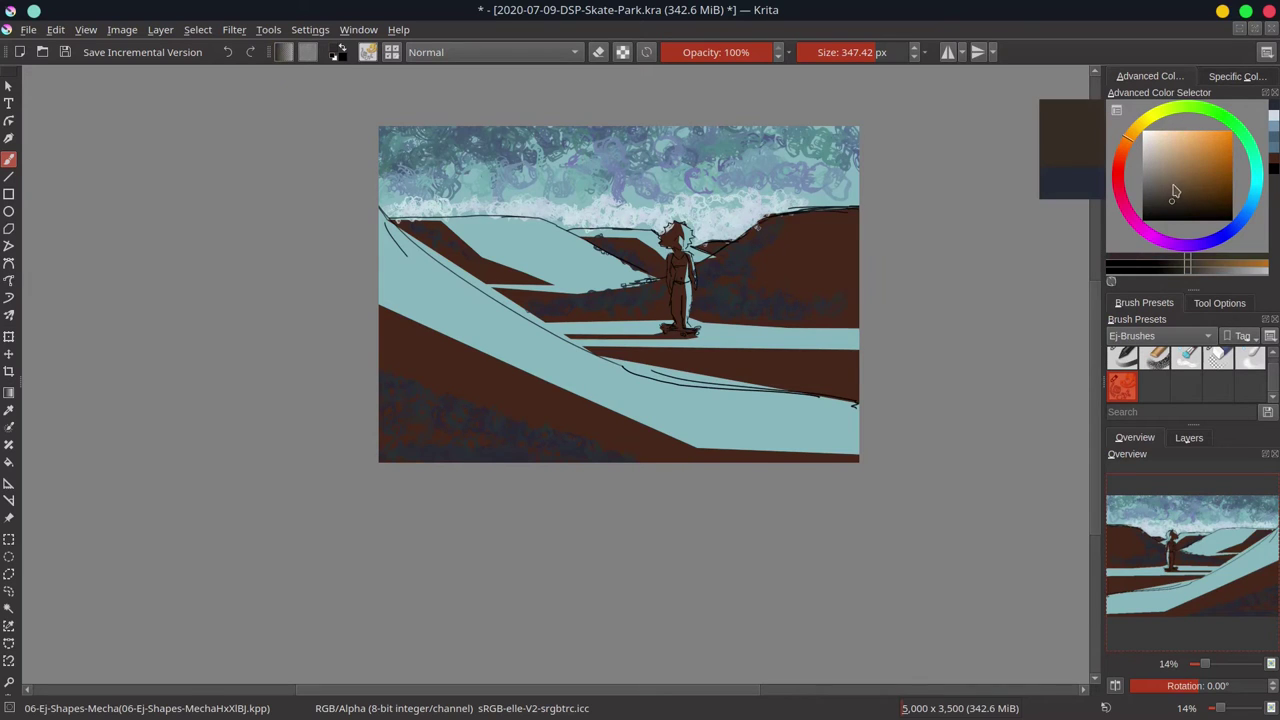
click(1176, 182)
key(bracketleft)
key(bracketleft)
key(bracketleft)
key(bracketleft)
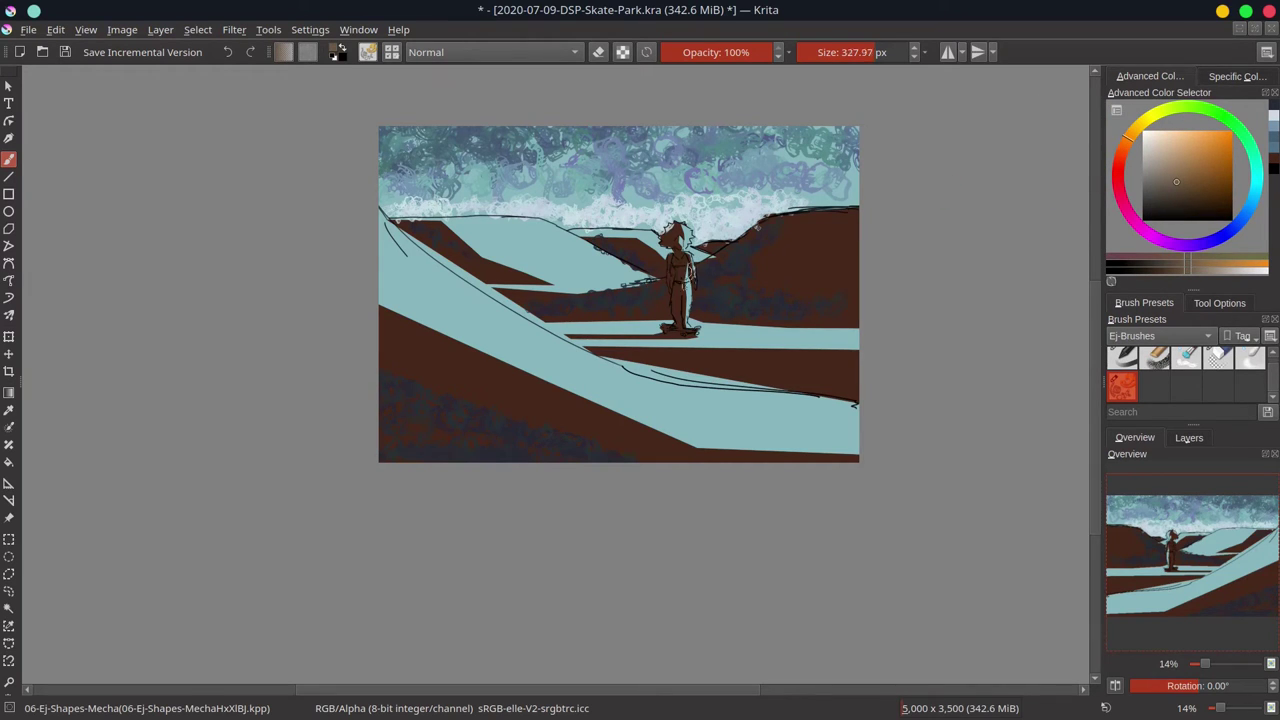
mouse_move(697, 265)
mouse_down()
mouse_move(683, 266)
mouse_move(685, 308)
mouse_up()
drag(678, 287, 688, 333)
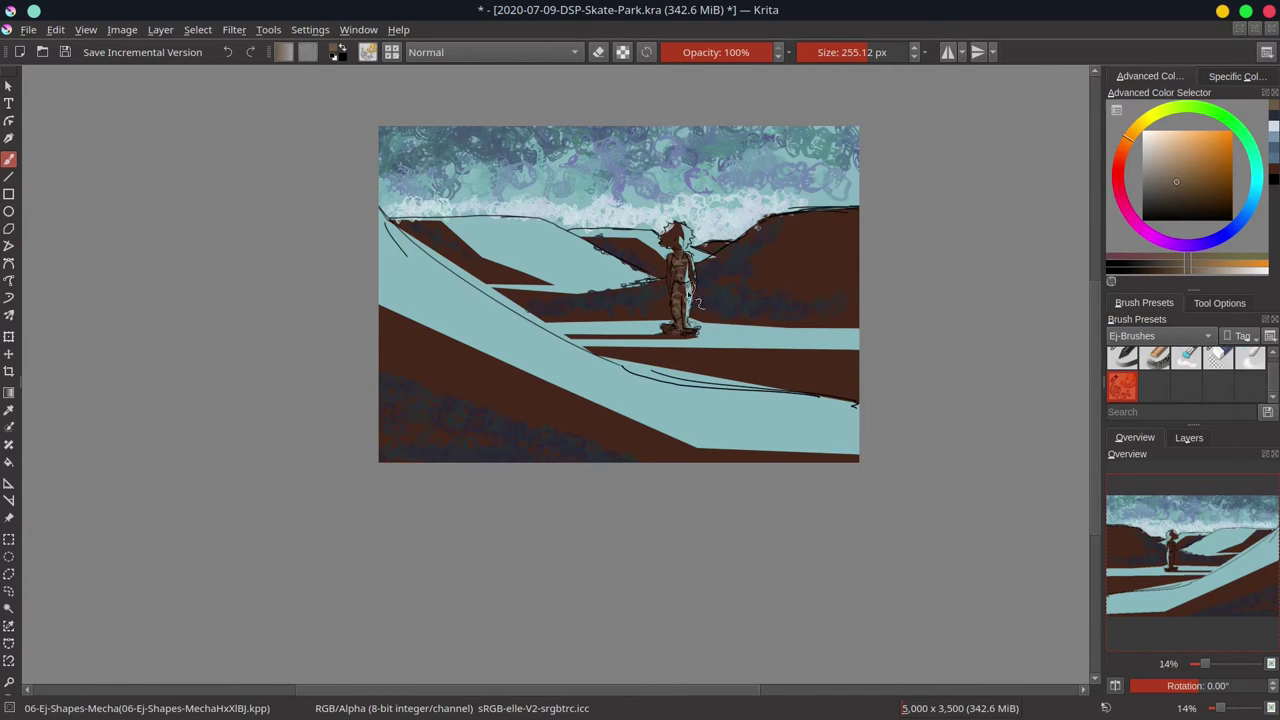
drag(1177, 155, 1184, 151)
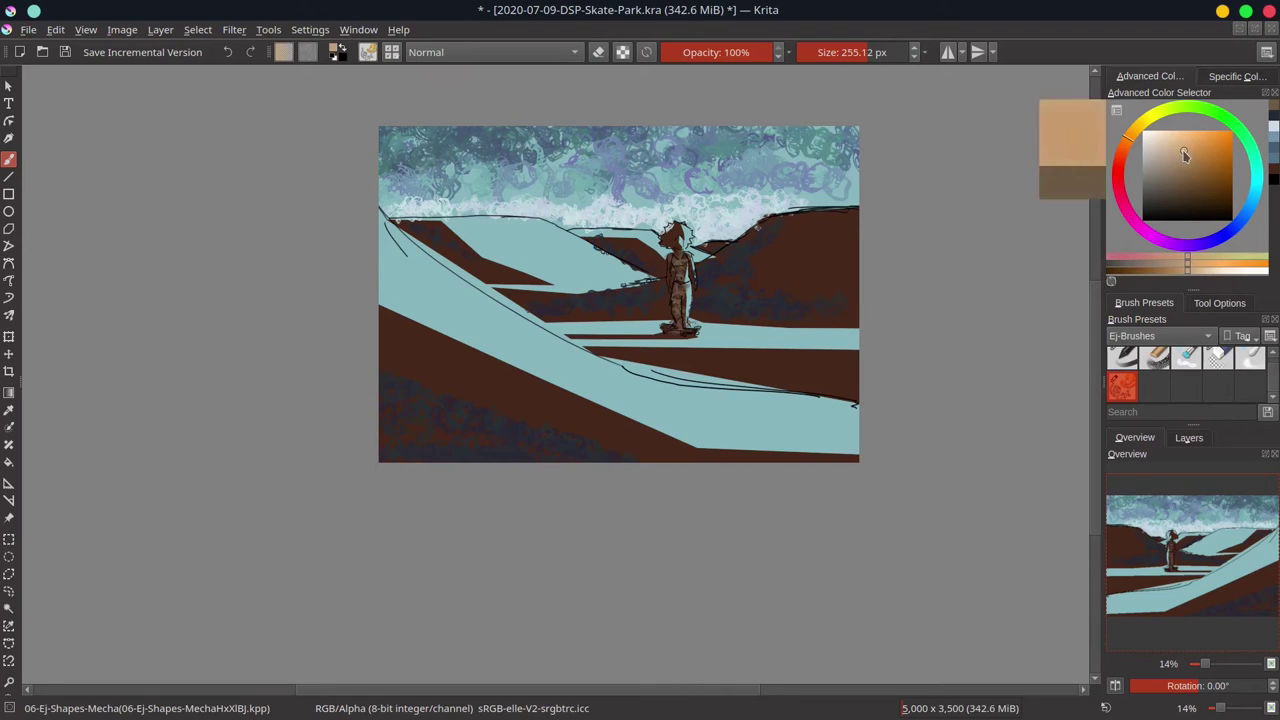
shift+drag(688, 296, 689, 268)
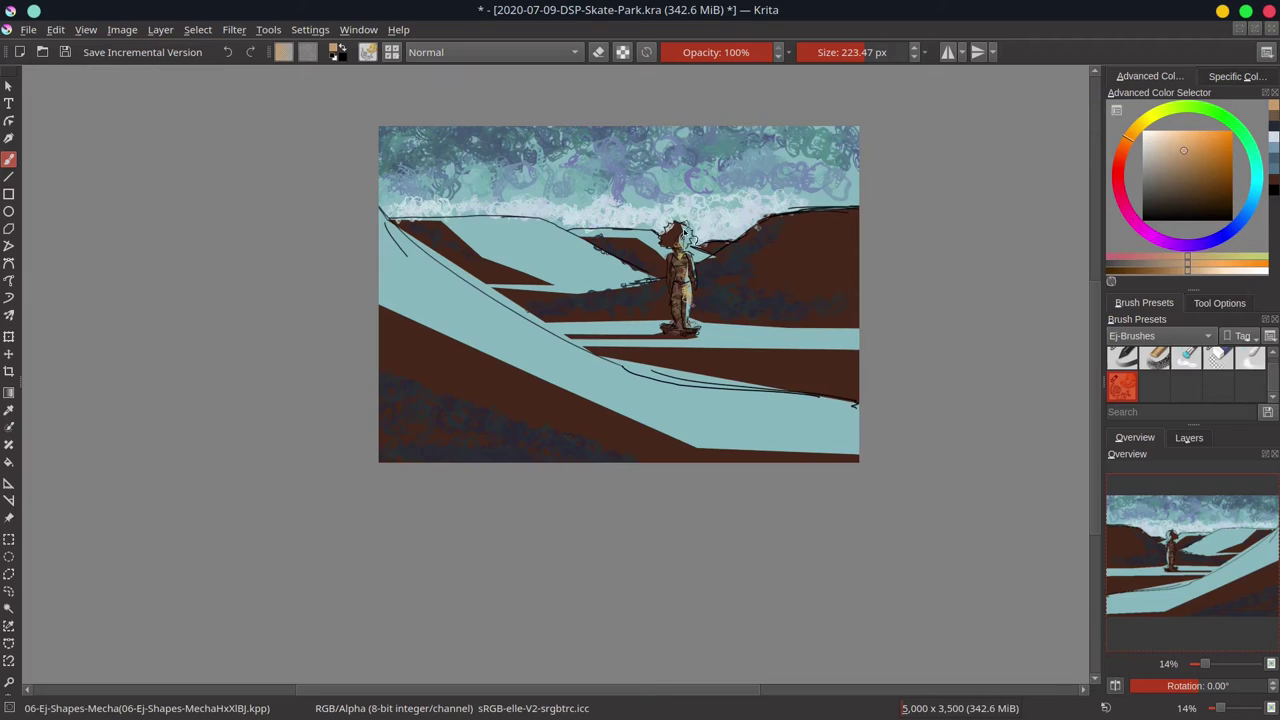
Step: Colour the skater's hair in dark bluish purple, and add near-black details to the hair and skateboard with a smaller brush
click(1174, 195)
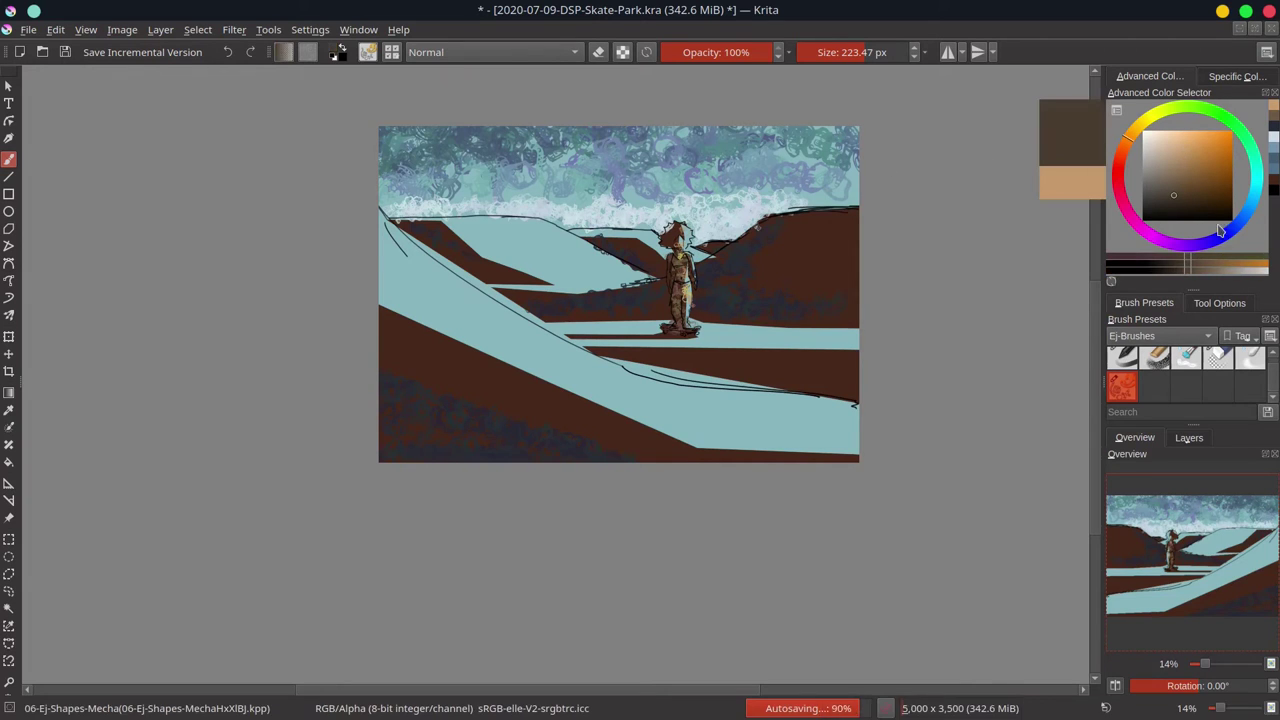
click(1222, 234)
drag(672, 238, 681, 231)
click(1165, 212)
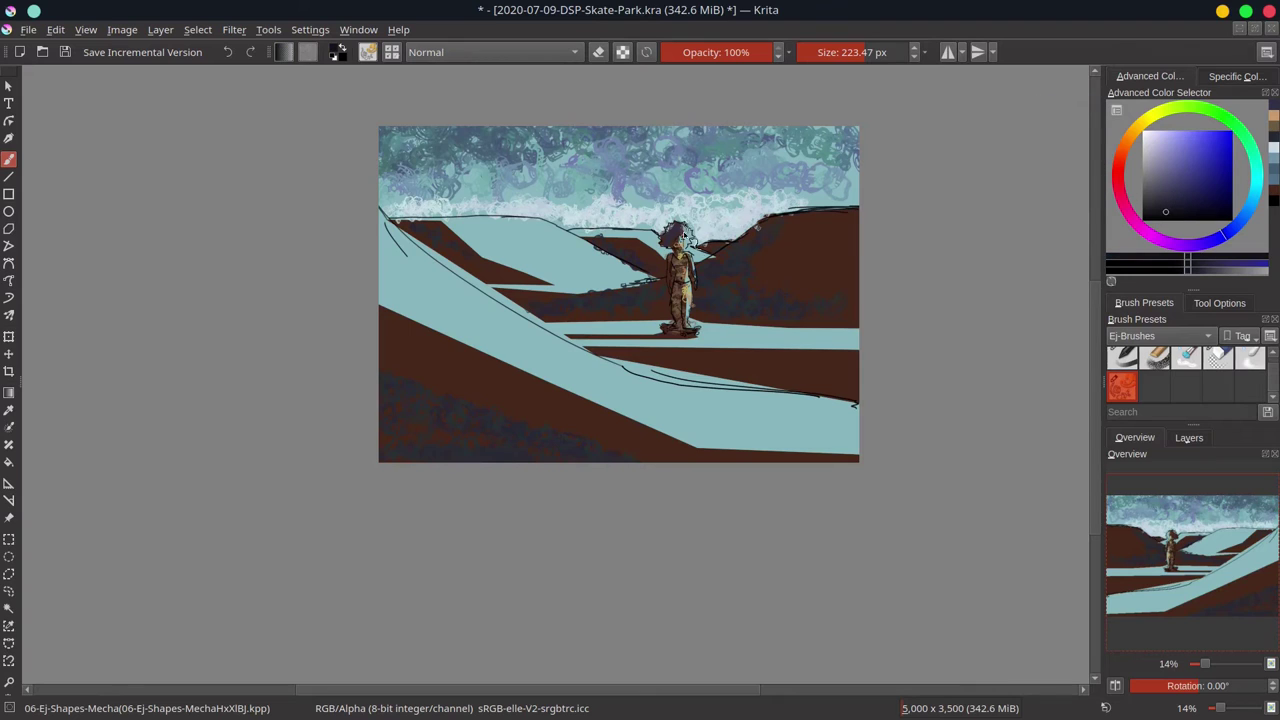
key(bracketleft)
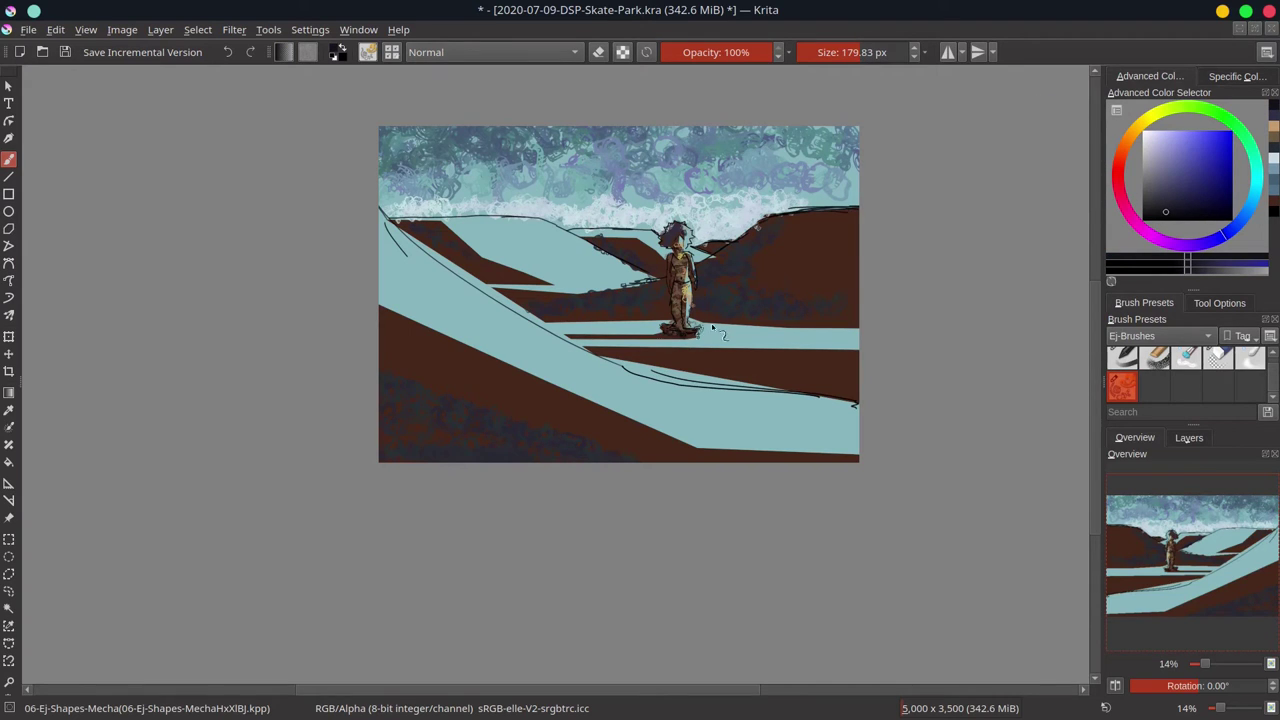
click(1158, 214)
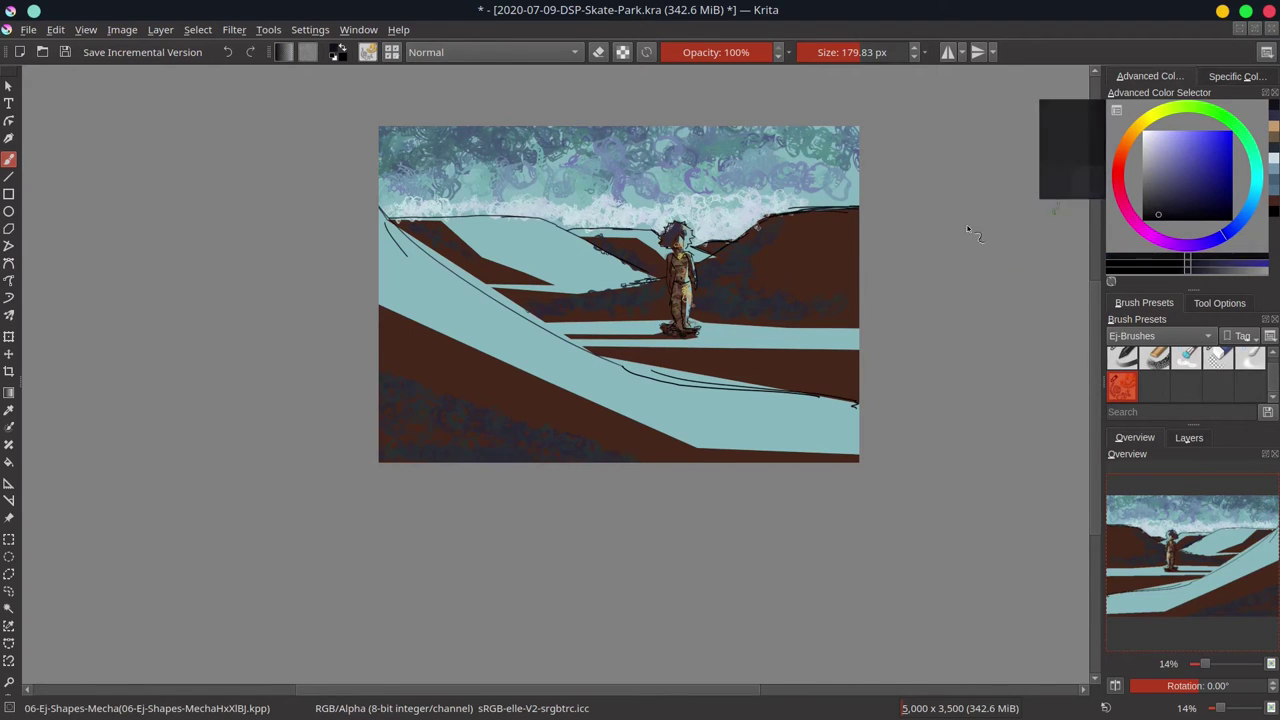
key(bracketleft)
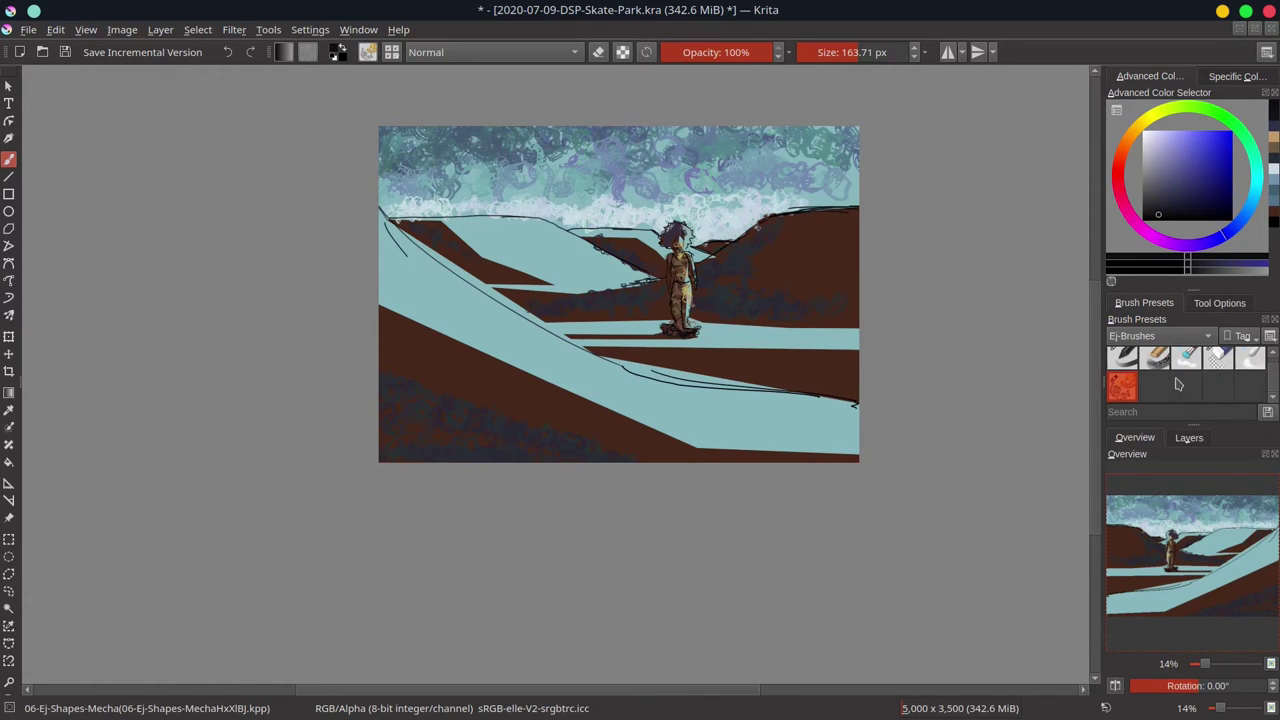
Step: Paint over the skater with the 02-Ej-Chalk-Grainy preset in muted brown, using the Decrease Saturation blending mode at 120.99 px
click(1190, 438)
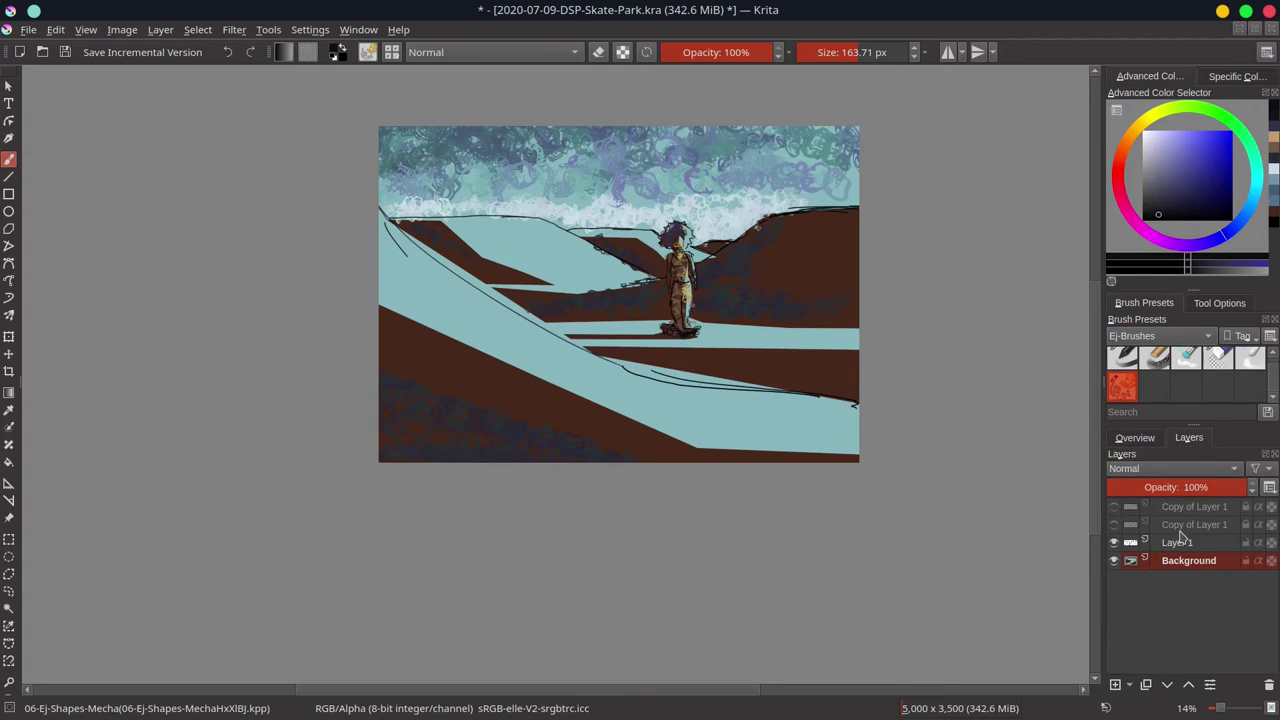
click(1154, 439)
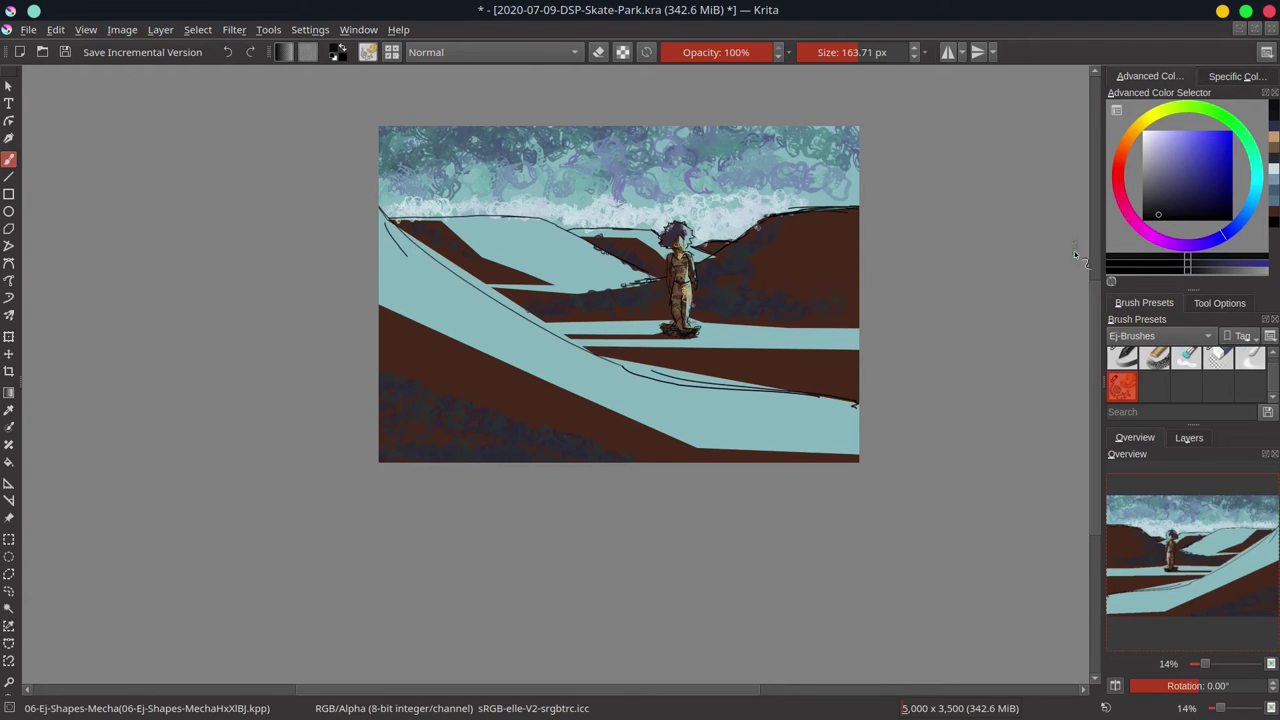
click(1156, 362)
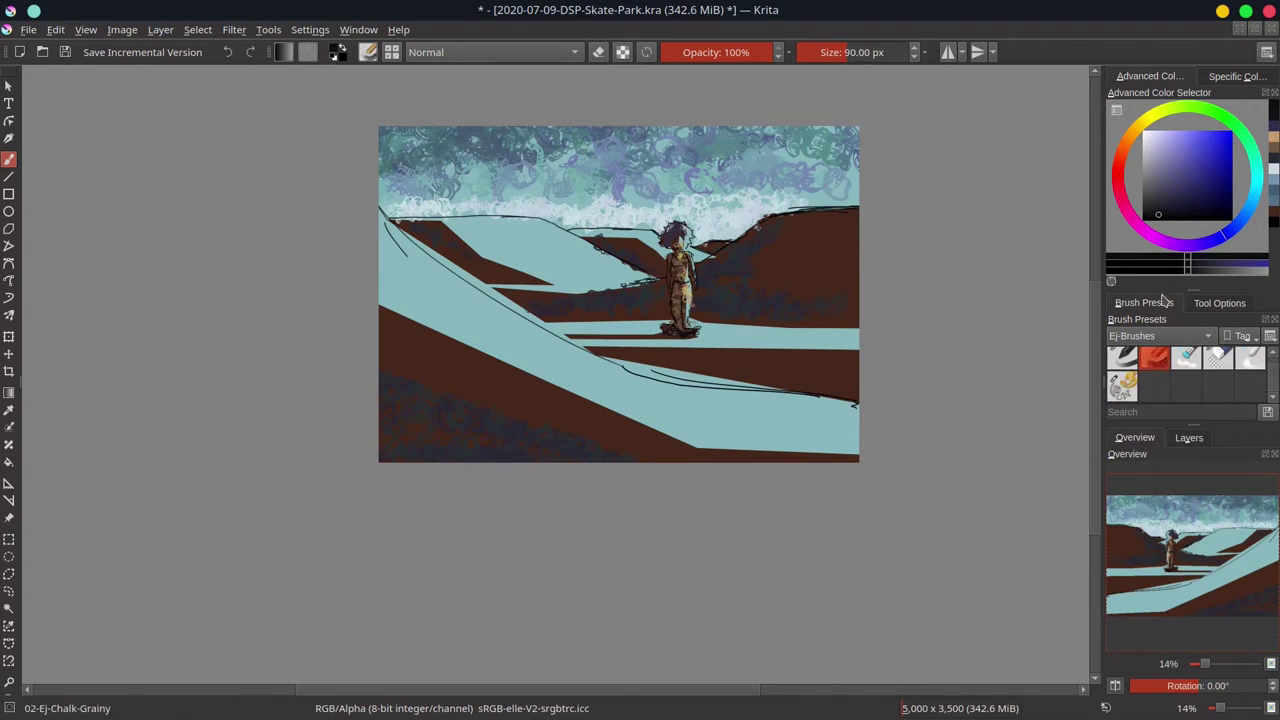
click(1128, 148)
click(1175, 180)
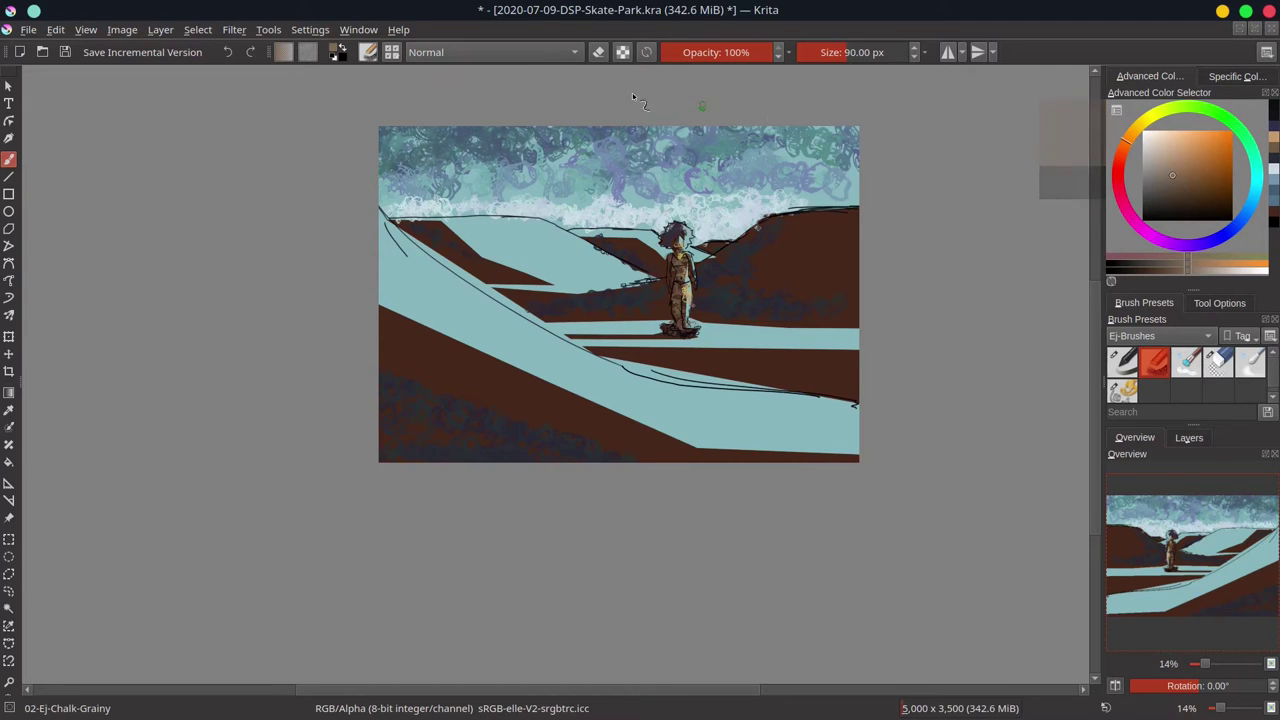
click(536, 56)
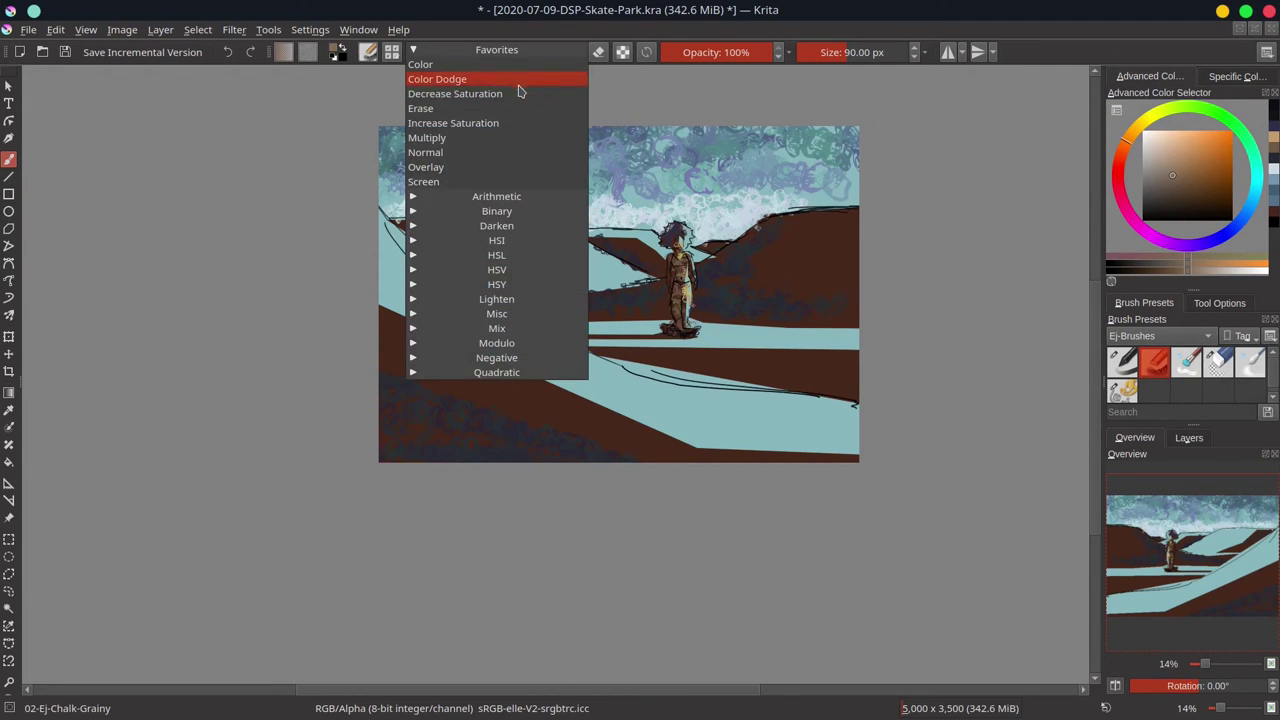
click(517, 95)
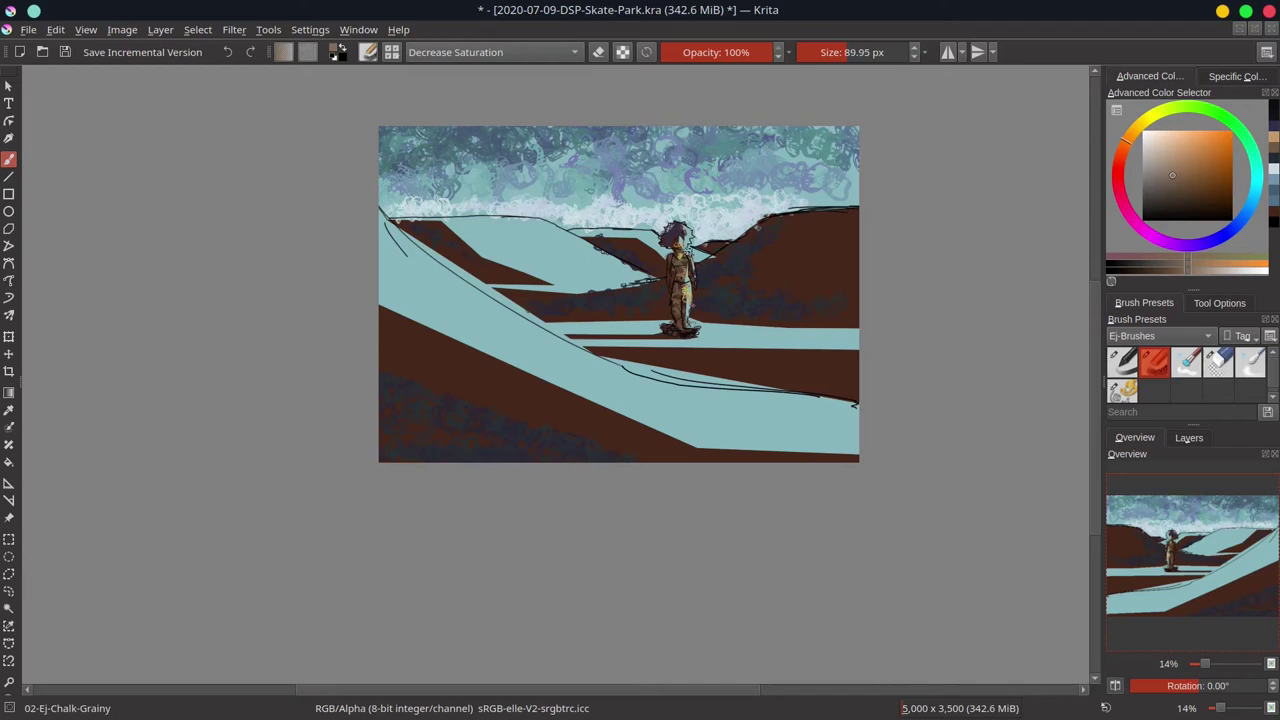
shift+drag(701, 270, 688, 234)
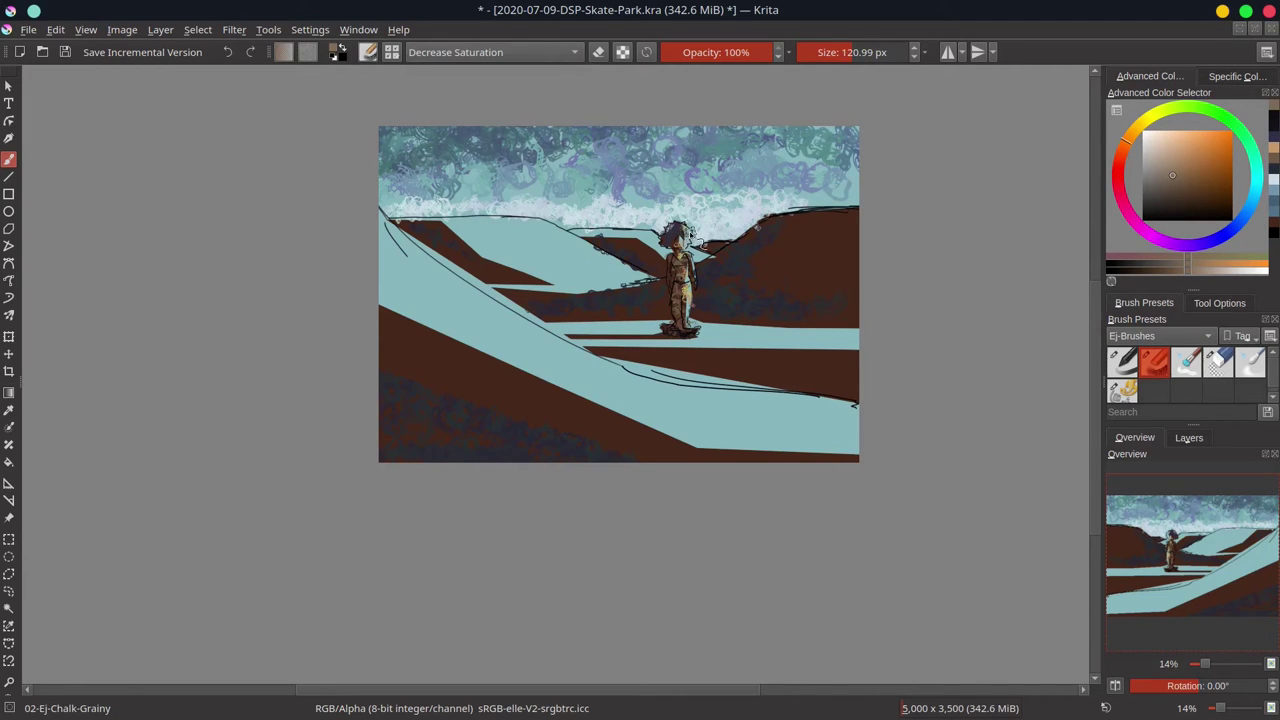
Step: Set the brush blending mode to Color Dodge and paint glowing highlights over the skater's hair, body and skateboard
click(560, 52)
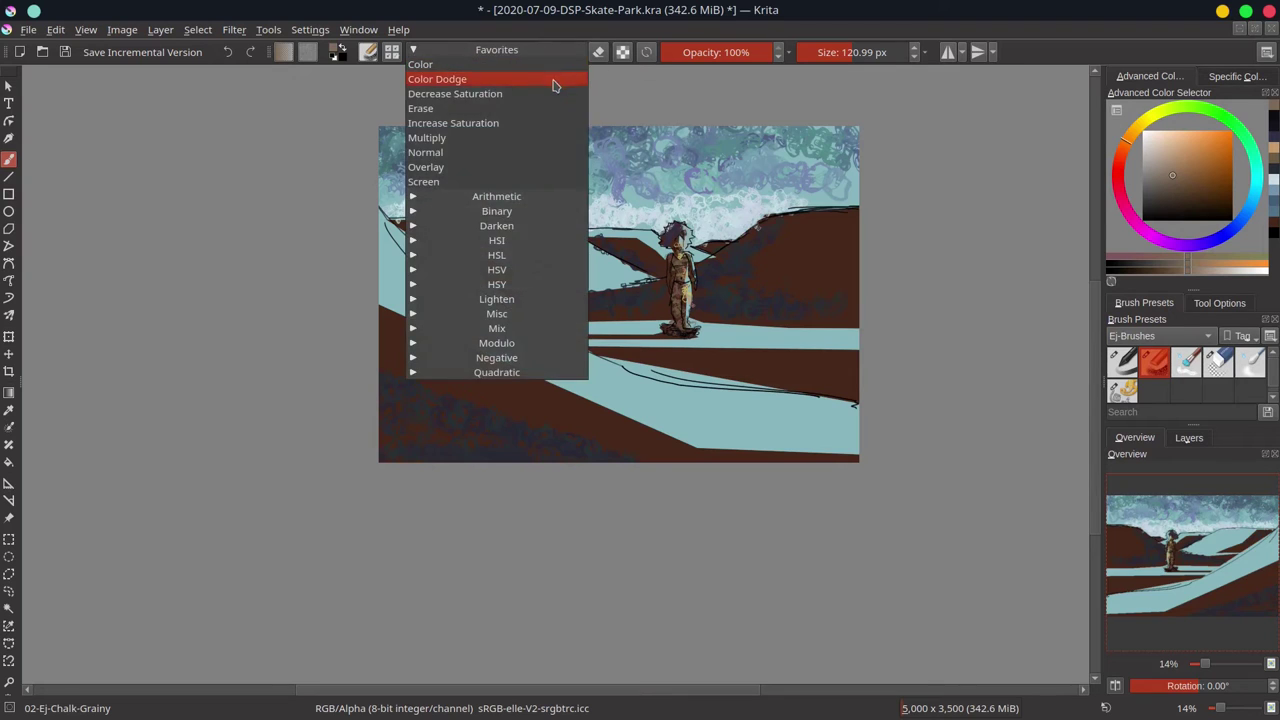
click(557, 80)
mouse_move(678, 232)
mouse_down()
mouse_move(700, 298)
mouse_move(686, 272)
mouse_move(686, 342)
mouse_move(688, 256)
mouse_move(688, 345)
mouse_up()
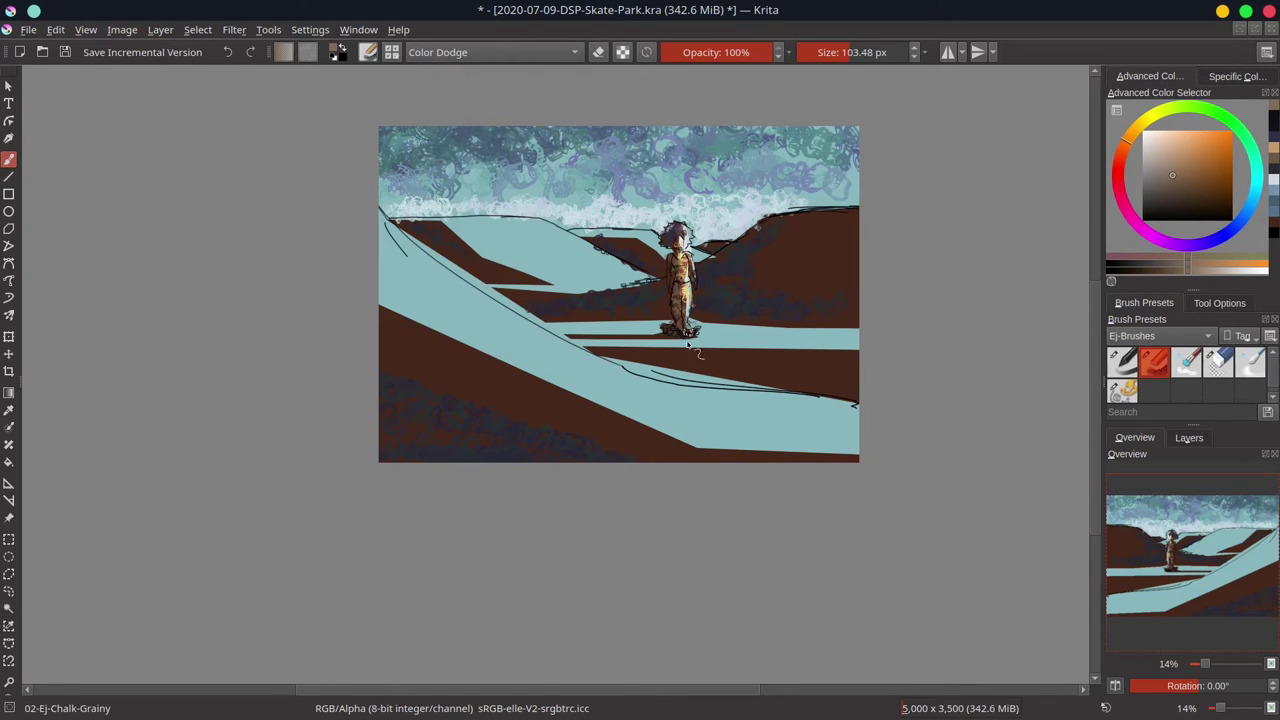
drag(662, 230, 670, 242)
Step: Try a Color Dodge highlight stroke at 112.40 px along the light hill slope beside the skater, and undo it
drag(462, 260, 466, 260)
drag(545, 230, 612, 267)
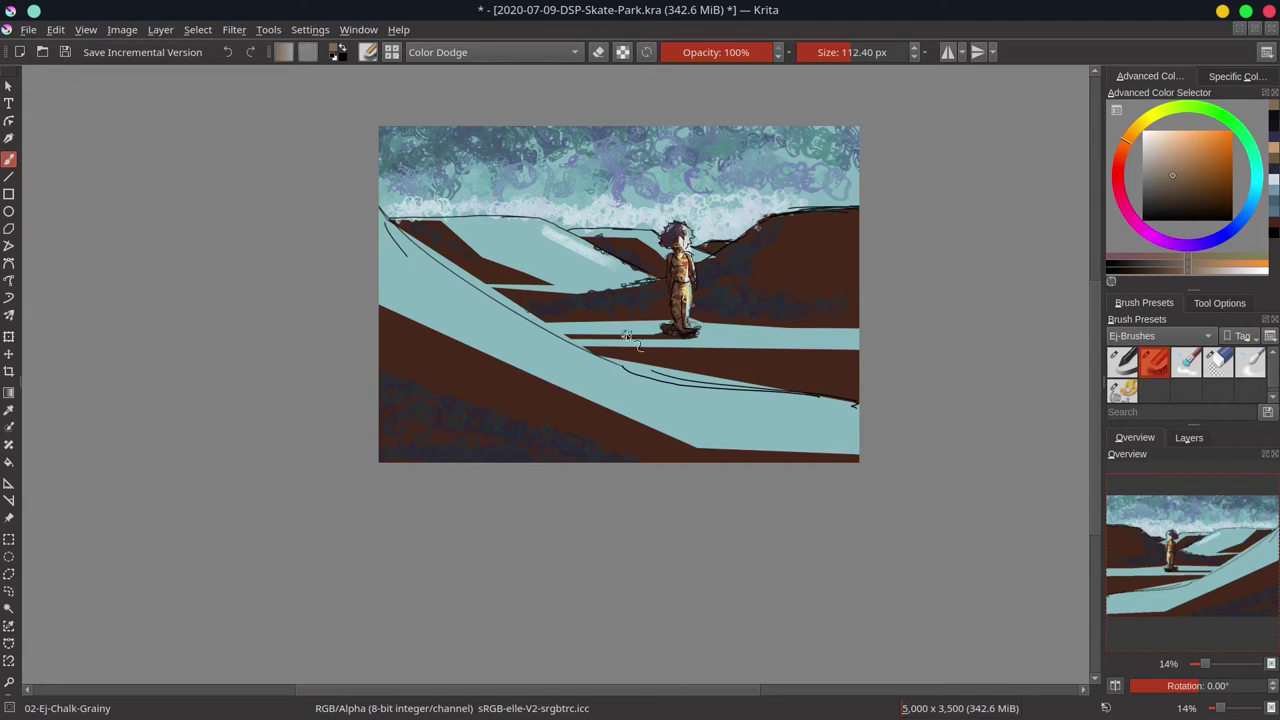
key(ctrl+z)
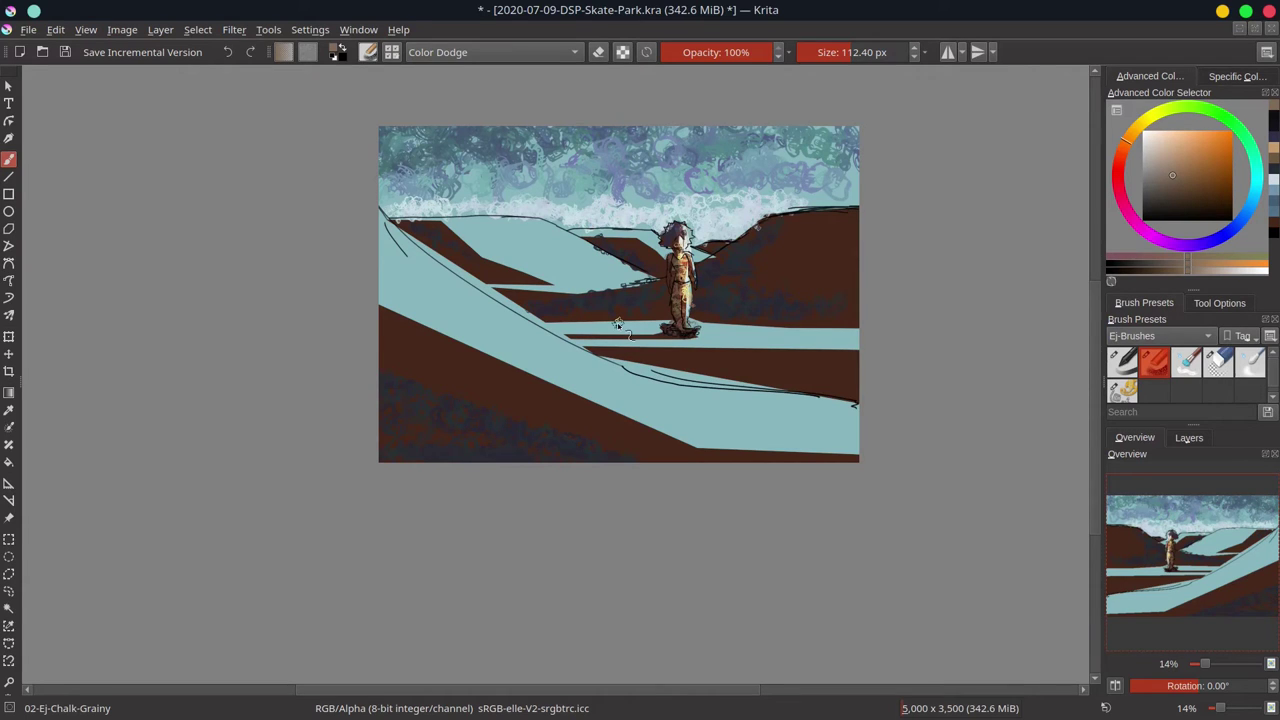
Step: Save the drawing and merge Layer 1 with the Background layer below it
click(65, 52)
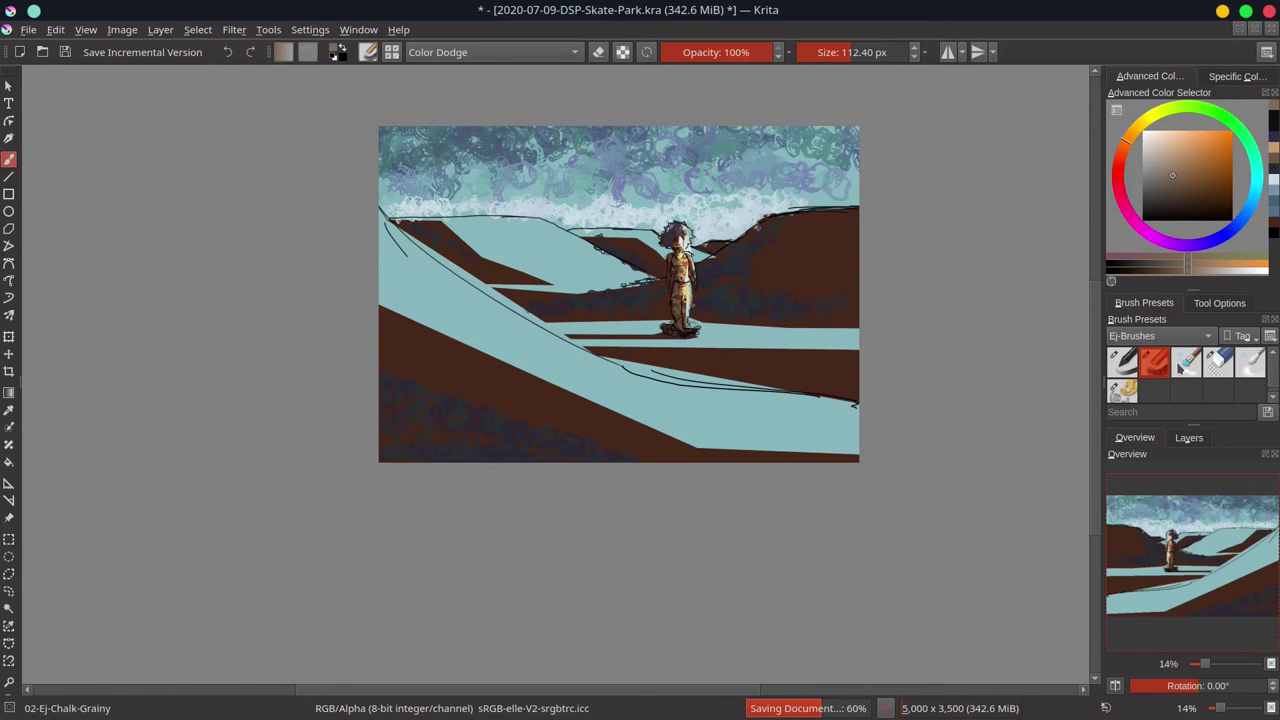
click(1194, 440)
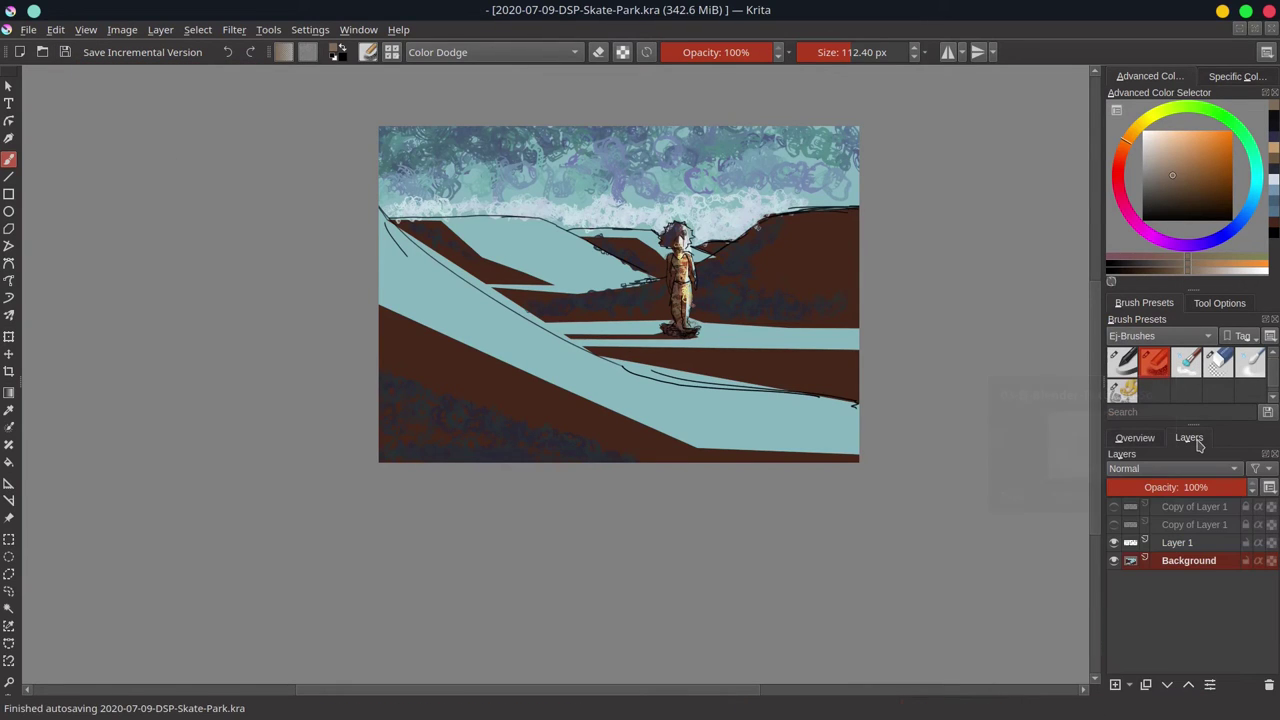
click(1190, 542)
right_click(1192, 542)
click(1162, 303)
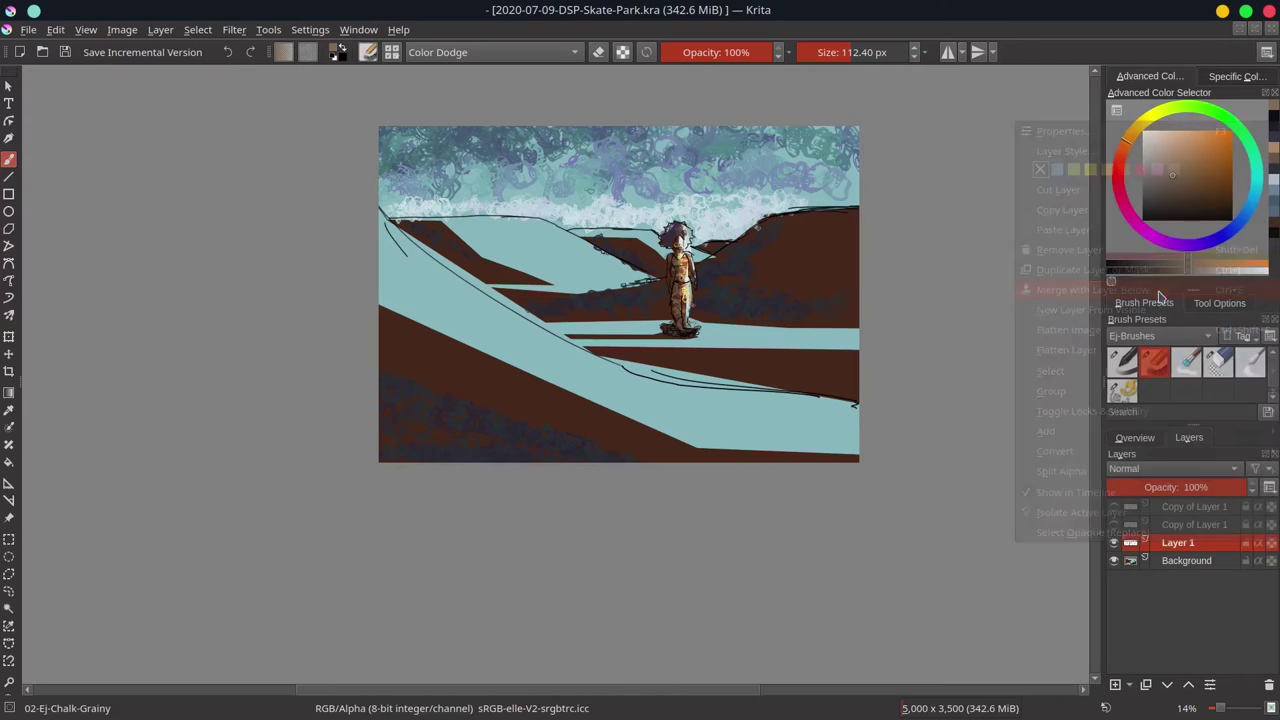
Step: Smooth the pale clouds along the horizon into soft horizontal bands with the 03-Ej-Blender-Textured-Soft preset at 170.41 px
click(1196, 372)
click(1136, 438)
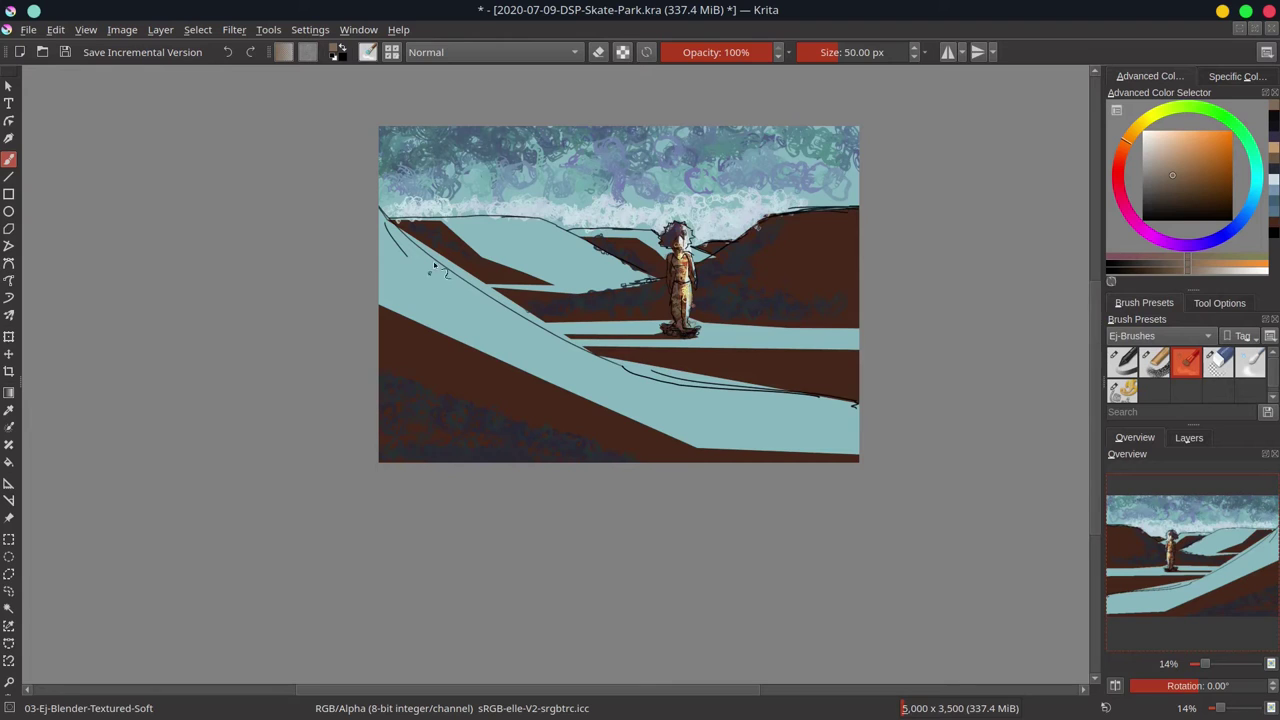
mouse_move(398, 175)
mouse_down()
mouse_move(442, 175)
mouse_move(437, 120)
mouse_up()
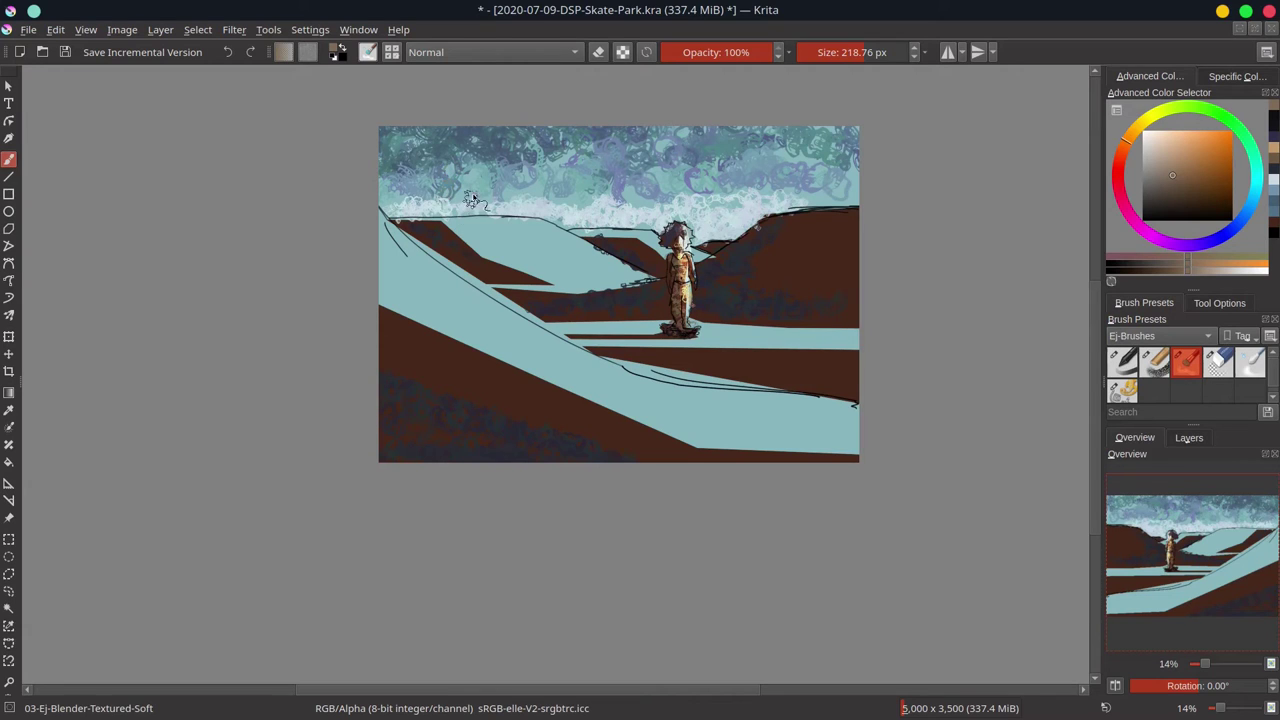
shift+drag(465, 205, 472, 205)
mouse_move(420, 209)
mouse_down()
mouse_move(464, 209)
mouse_move(397, 207)
mouse_move(474, 204)
mouse_move(371, 194)
mouse_move(416, 205)
mouse_move(422, 189)
mouse_move(496, 186)
mouse_move(490, 204)
mouse_move(414, 208)
mouse_move(660, 226)
mouse_move(609, 200)
mouse_move(462, 196)
mouse_move(570, 196)
mouse_move(479, 188)
mouse_move(573, 186)
mouse_move(541, 180)
mouse_move(435, 205)
mouse_move(586, 183)
mouse_move(628, 189)
mouse_move(496, 204)
mouse_move(713, 193)
mouse_move(649, 212)
mouse_move(682, 220)
mouse_up()
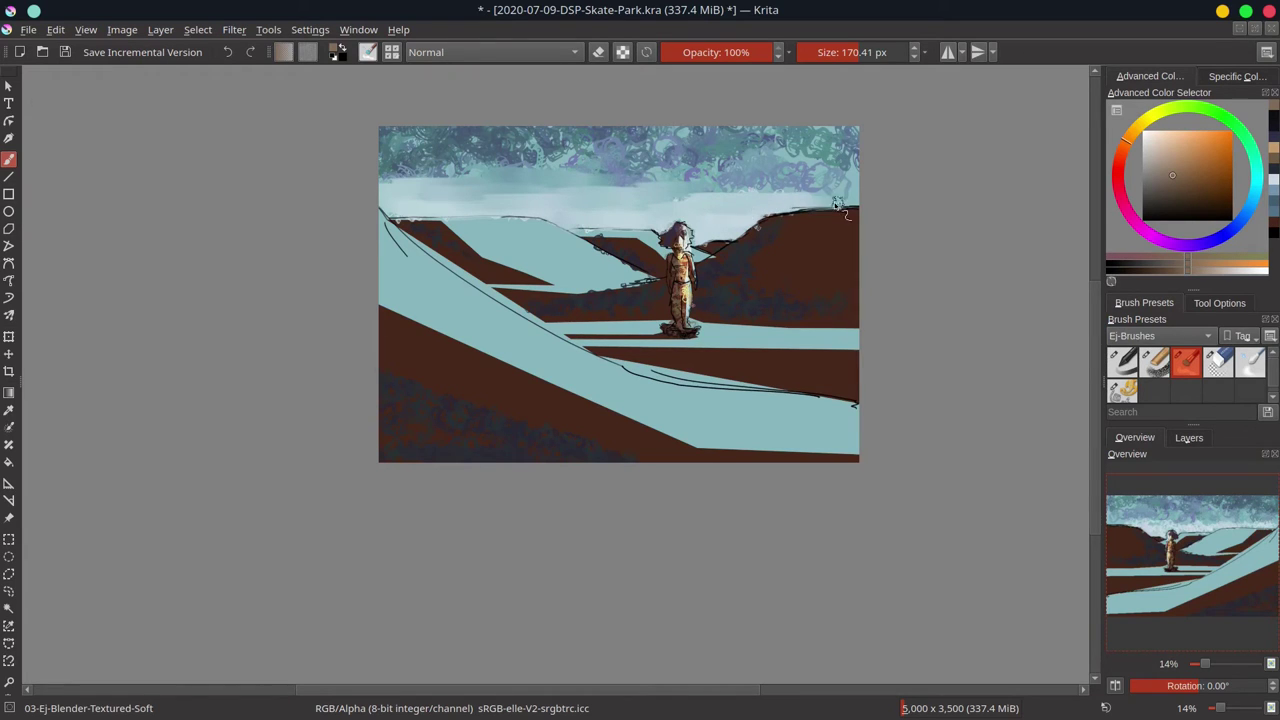
Step: Smooth the textured upper sky and remaining clouds into soft horizontal bands with the blender brush enlarged to 289.90 px
key(bracketright)
key(bracketright)
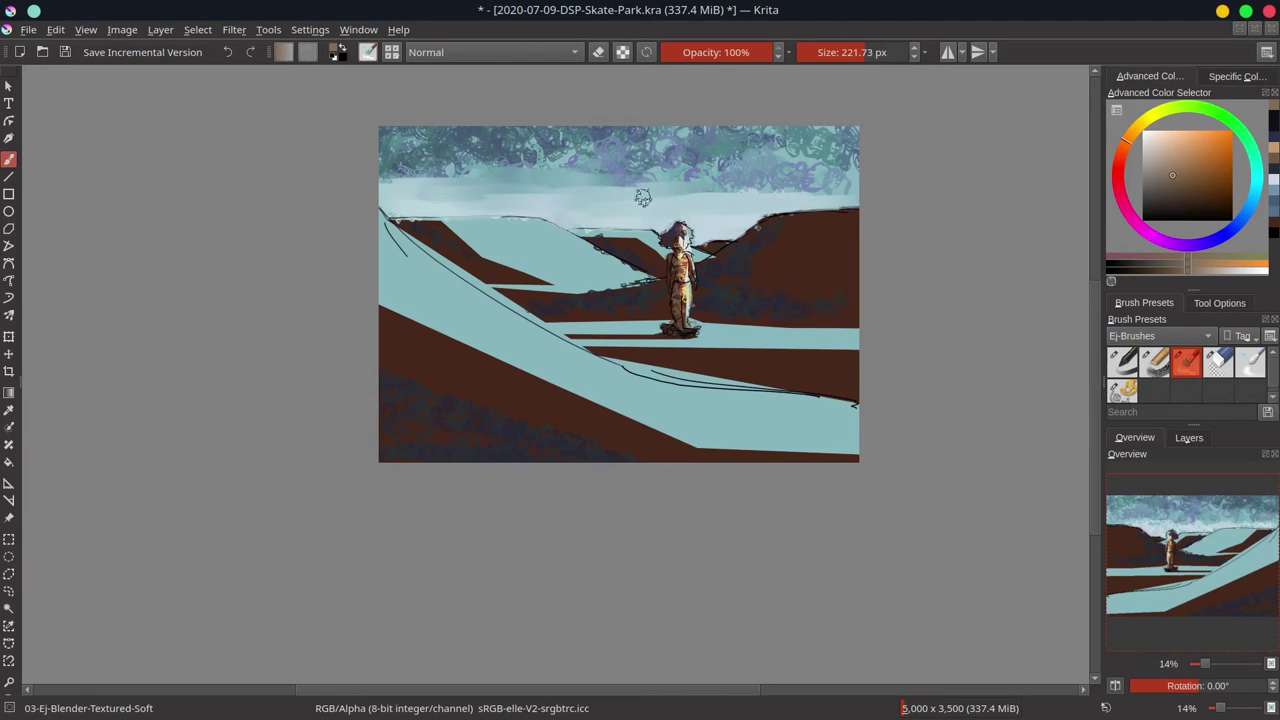
key(bracketright)
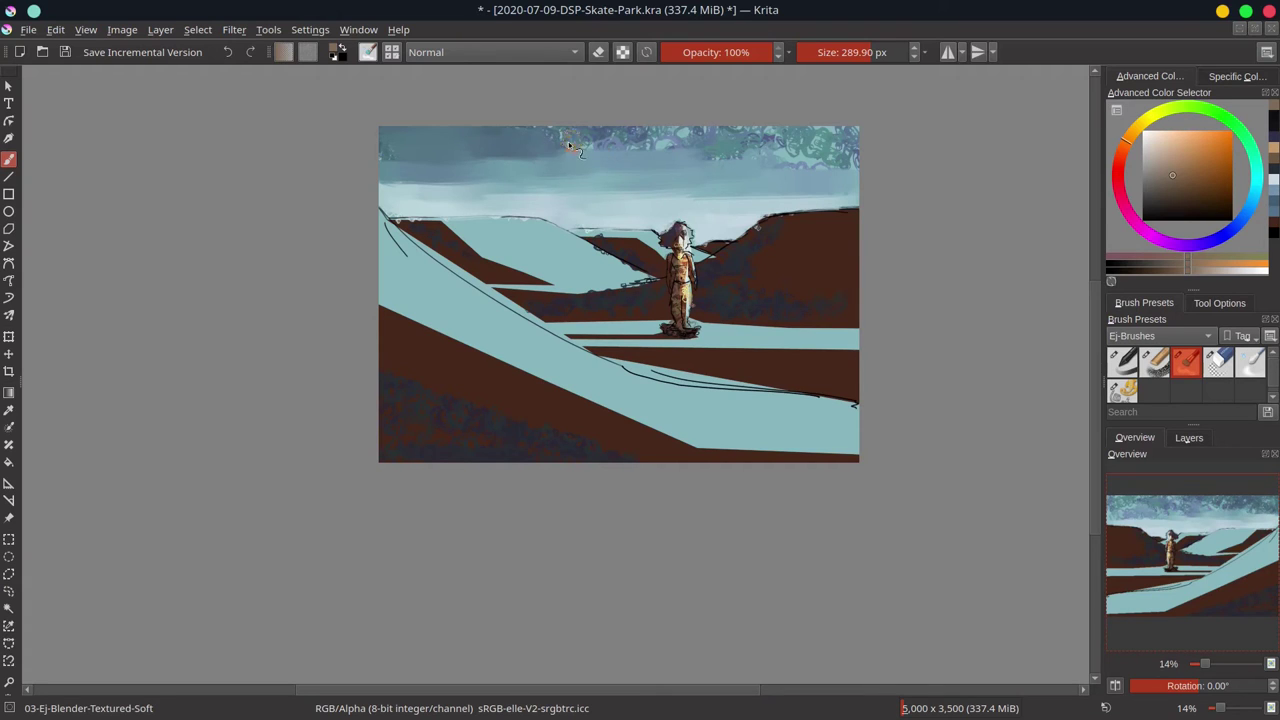
mouse_move(642, 140)
mouse_down()
mouse_move(675, 146)
mouse_move(597, 149)
mouse_move(789, 148)
mouse_move(663, 136)
mouse_move(810, 141)
mouse_move(775, 138)
mouse_up()
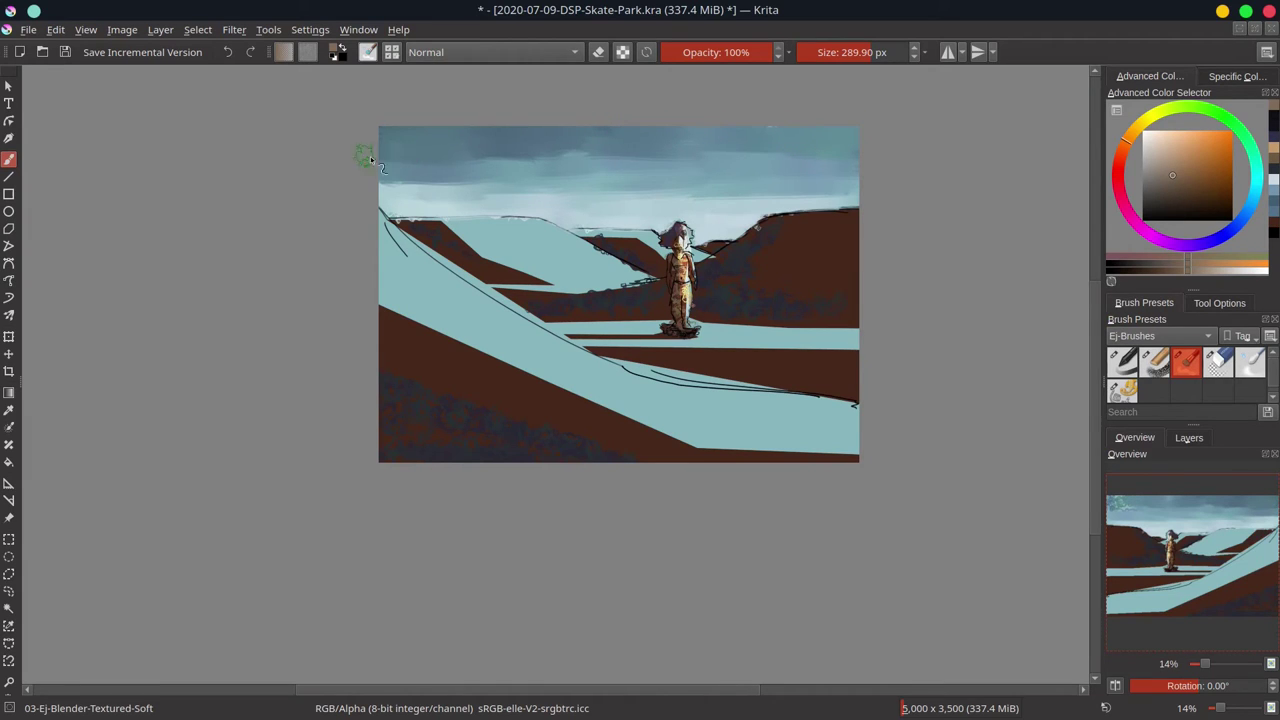
drag(380, 172, 474, 194)
Step: Blend the outlines and shadow edges of the distant hills on both sides of the skater with the brush reduced to about 150–170 px
shift+drag(531, 241, 513, 236)
key(bracketleft)
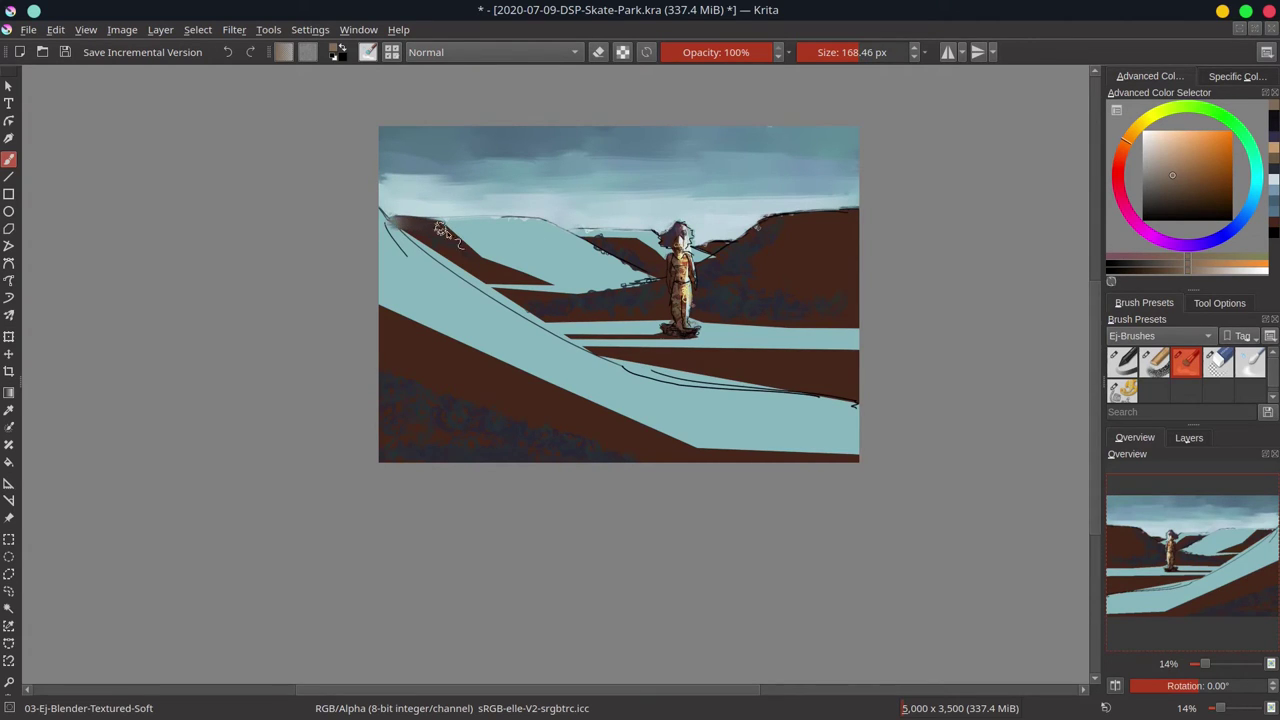
mouse_move(464, 244)
mouse_down()
mouse_move(430, 240)
mouse_move(468, 269)
mouse_move(486, 253)
mouse_move(558, 288)
mouse_move(486, 267)
mouse_move(568, 271)
mouse_move(477, 238)
mouse_move(520, 237)
mouse_move(457, 229)
mouse_move(544, 229)
mouse_move(647, 286)
mouse_move(635, 254)
mouse_move(589, 234)
mouse_move(627, 242)
mouse_move(585, 232)
mouse_move(636, 241)
mouse_move(658, 258)
mouse_move(587, 235)
mouse_move(647, 247)
mouse_up()
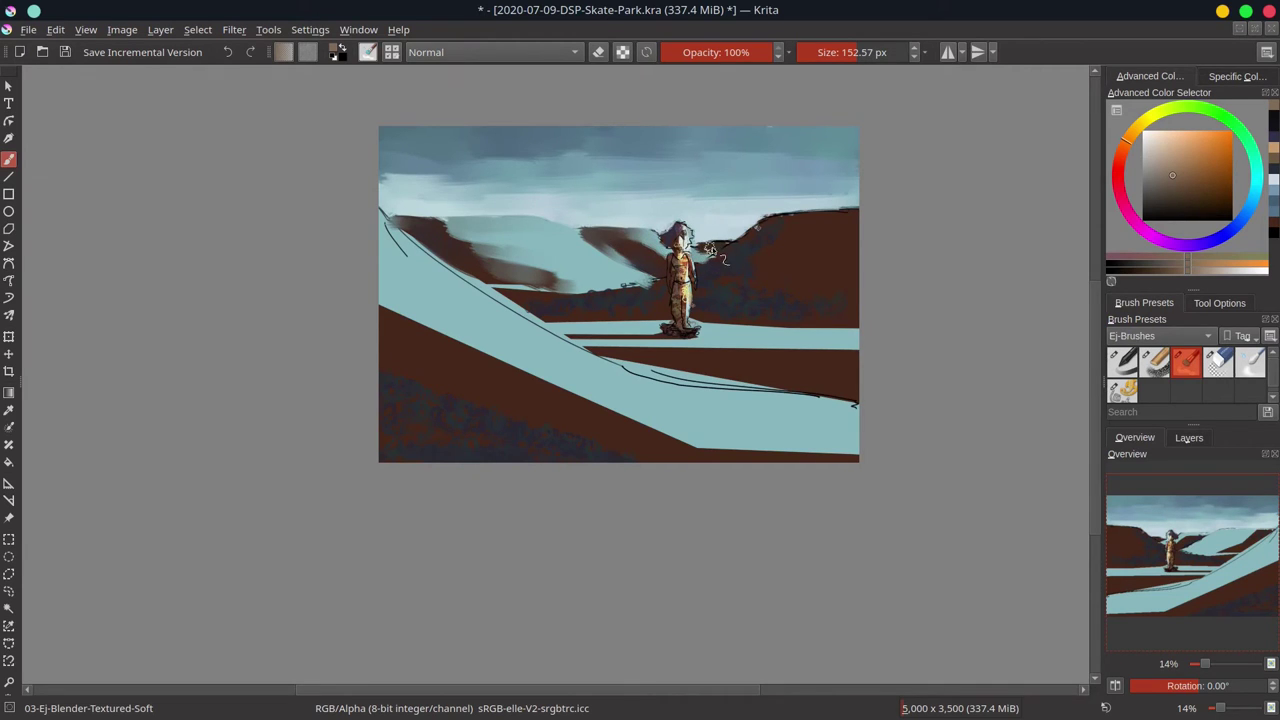
key(bracketleft)
key(bracketright)
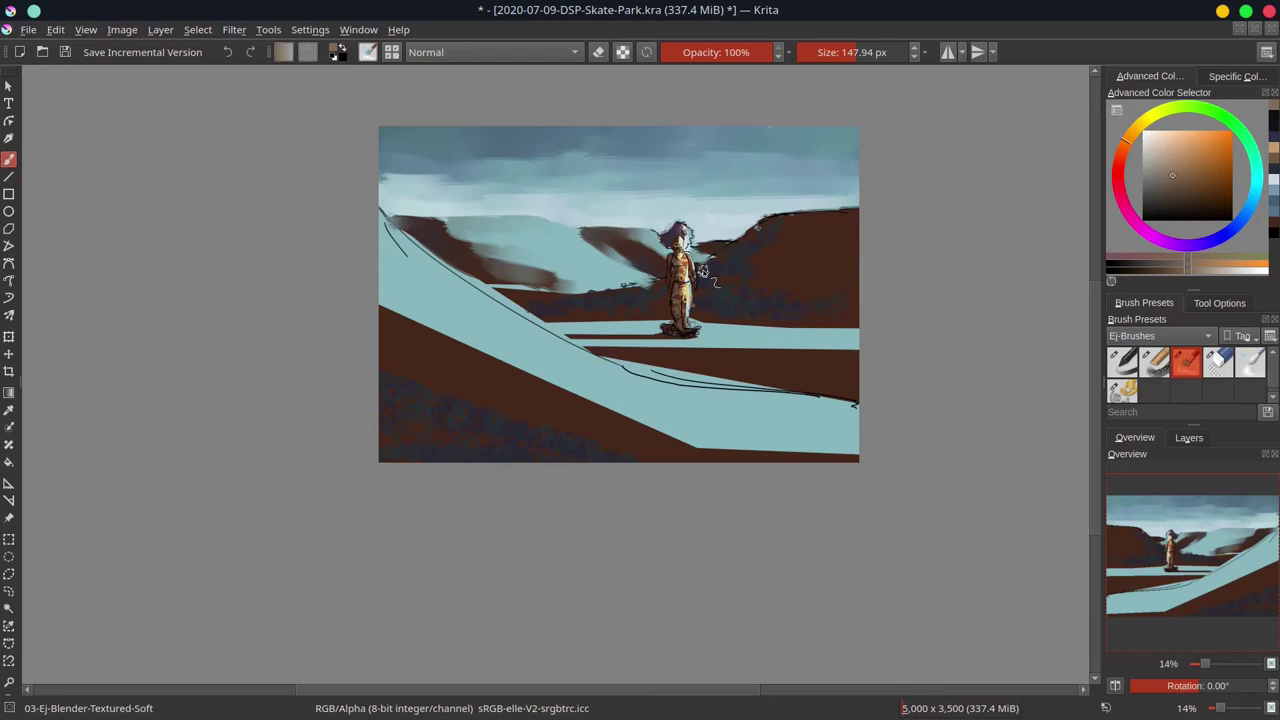
drag(771, 225, 872, 213)
key(bracketright)
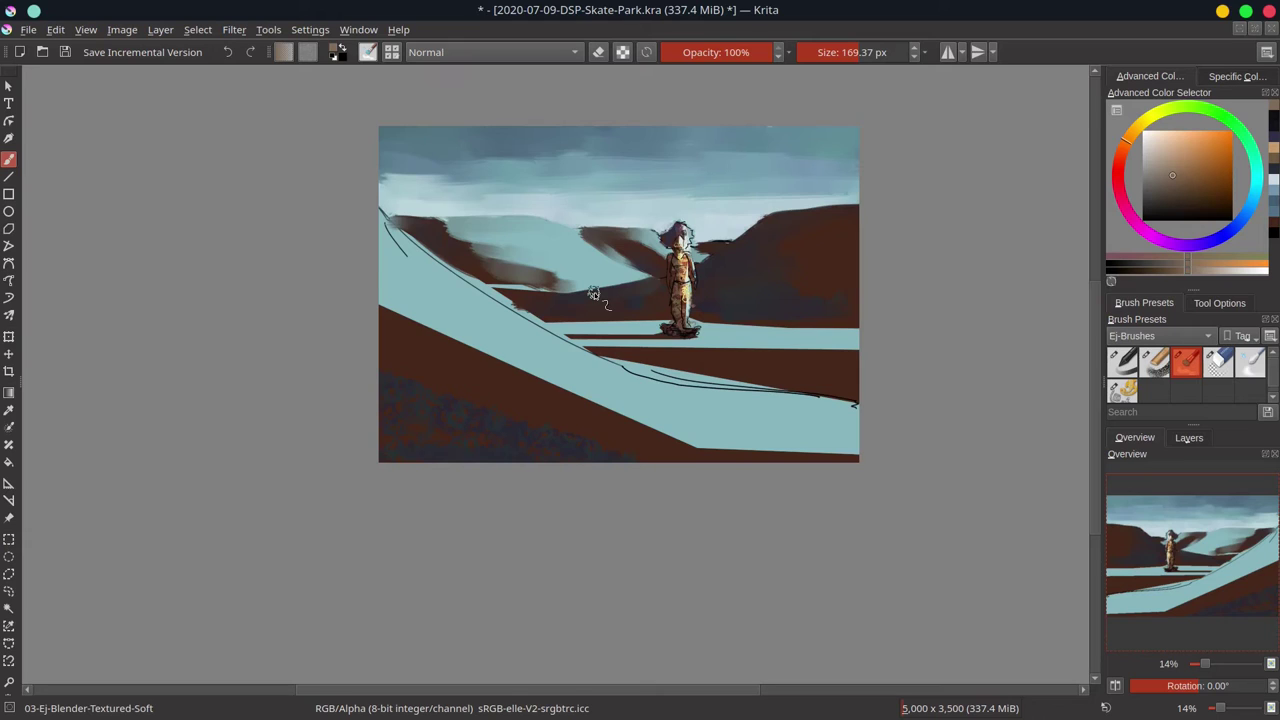
mouse_move(546, 299)
shift+mouse_down()
mouse_move(498, 292)
mouse_move(570, 287)
mouse_move(535, 293)
shift+mouse_up()
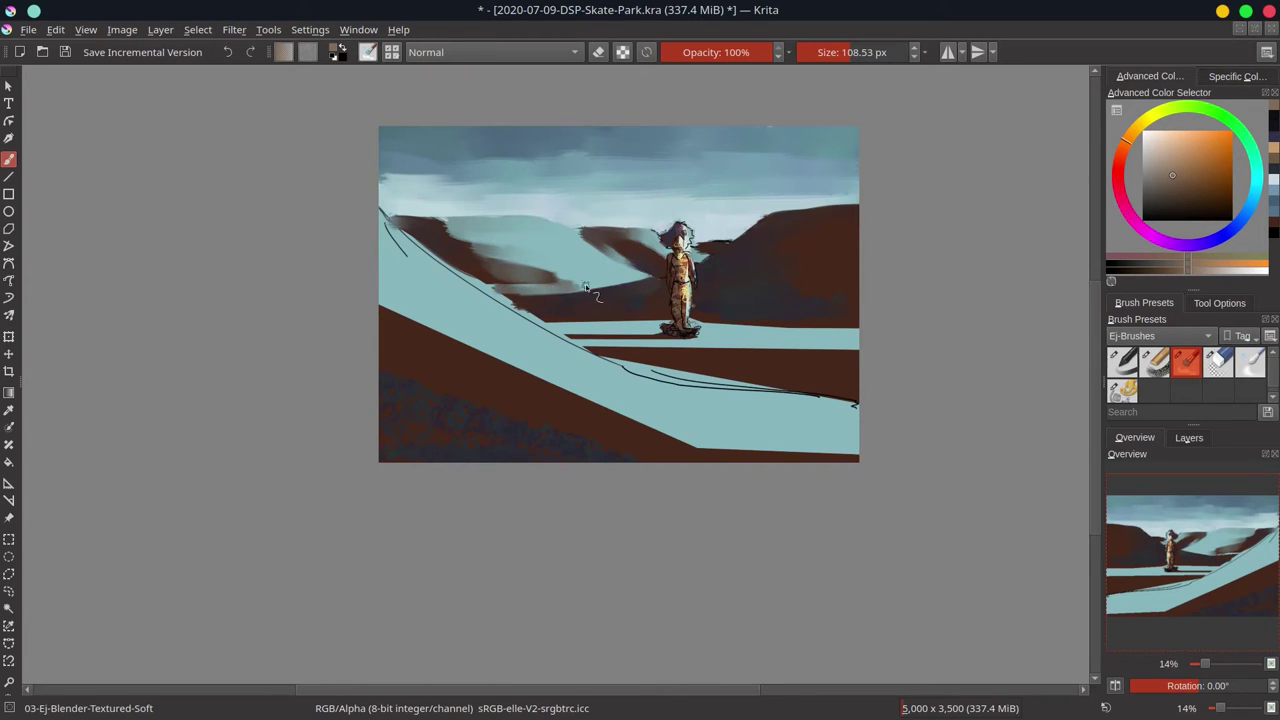
Step: Smear away the black outlines along the upper edge of the light foreground slope with the blender at 242.67 px and larger
key(bracketright)
key(bracketright)
key(bracketright)
key(bracketright)
key(bracketright)
key(bracketright)
shift+drag(388, 246, 446, 280)
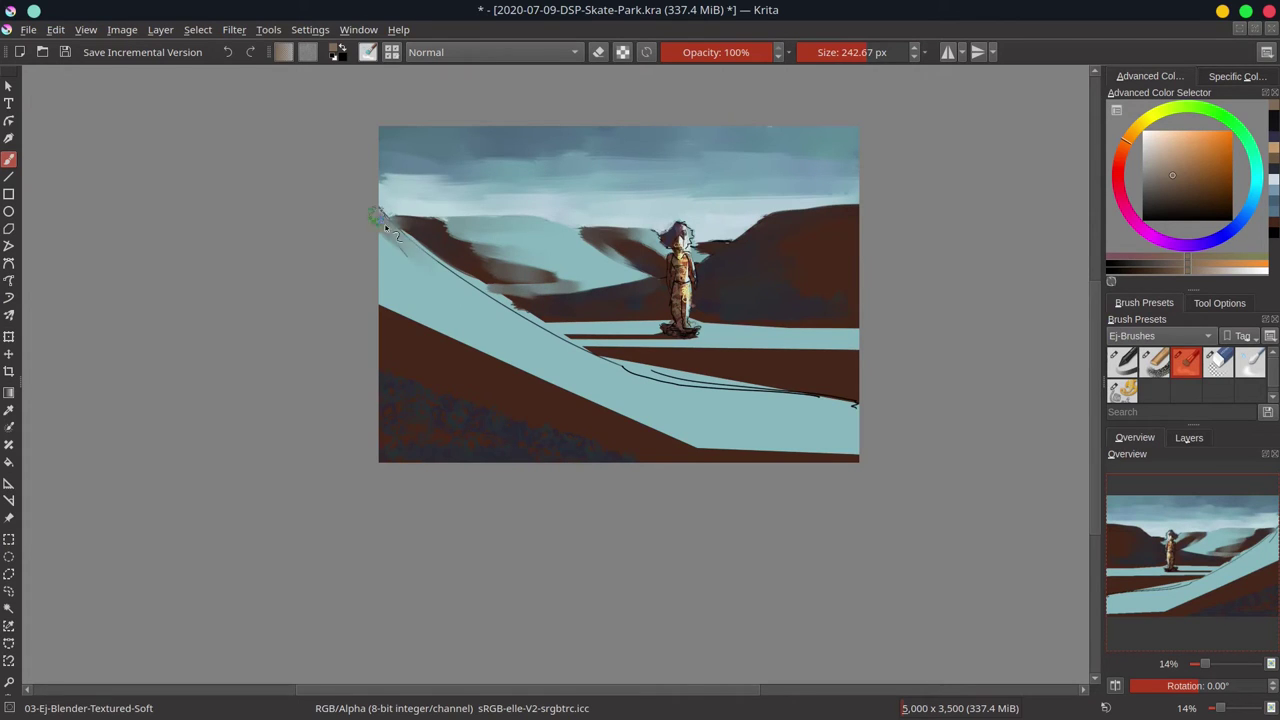
drag(375, 216, 494, 312)
mouse_move(410, 247)
mouse_down()
mouse_move(451, 289)
mouse_move(440, 283)
mouse_up()
mouse_move(405, 240)
mouse_down()
mouse_move(505, 301)
mouse_move(450, 279)
mouse_move(588, 356)
mouse_move(522, 319)
mouse_move(576, 354)
mouse_move(619, 376)
mouse_move(564, 346)
mouse_move(689, 392)
mouse_move(638, 362)
mouse_move(574, 387)
mouse_move(584, 414)
mouse_move(693, 404)
mouse_move(695, 375)
mouse_move(745, 388)
mouse_move(661, 389)
mouse_move(661, 377)
mouse_move(866, 421)
mouse_move(797, 403)
mouse_move(872, 418)
mouse_up()
drag(479, 343, 512, 343)
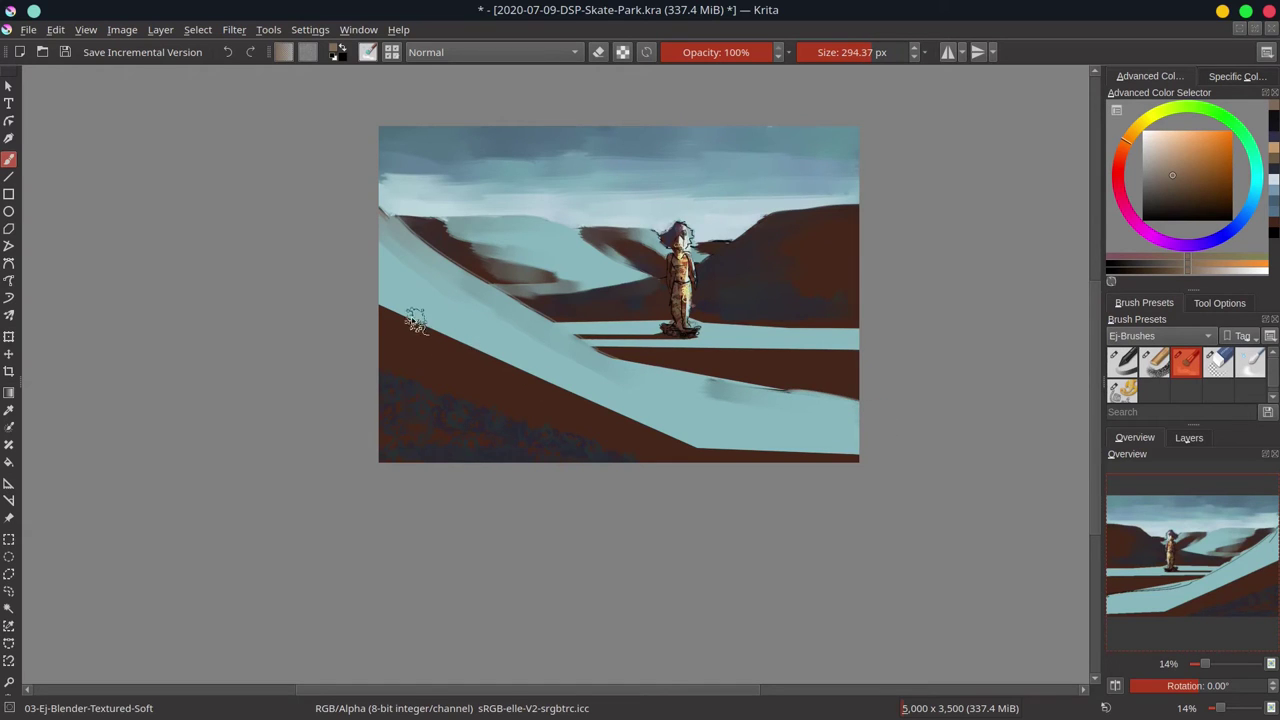
Step: Blend the slope's lower edge into the dark foreground at 294.37 px and smooth the textured shadow below it at 332.67 px
drag(387, 304, 665, 433)
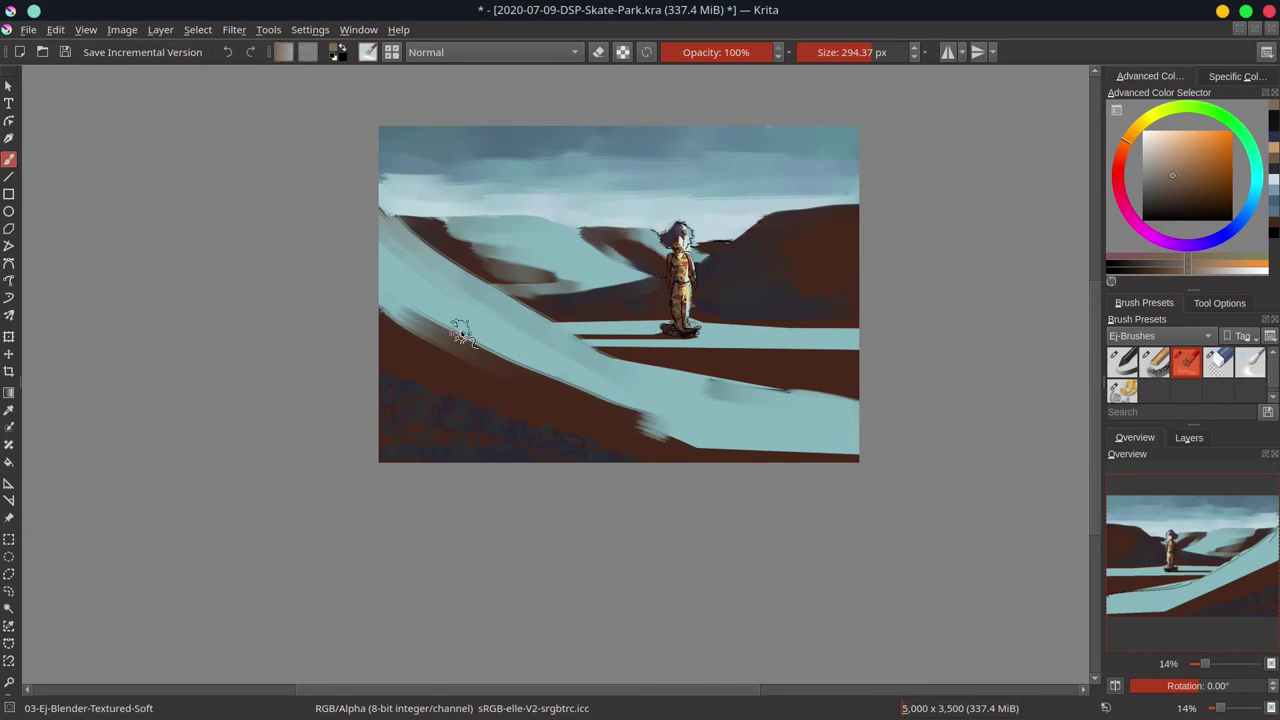
drag(434, 391, 459, 391)
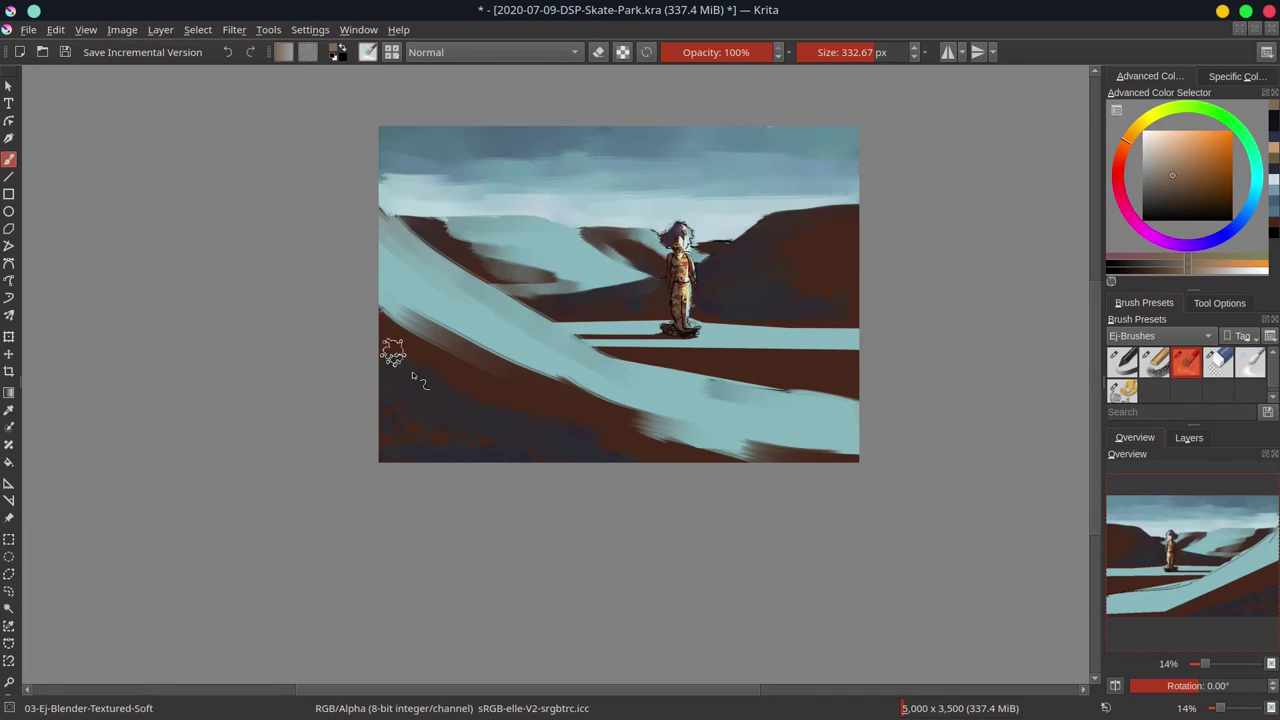
drag(446, 416, 469, 399)
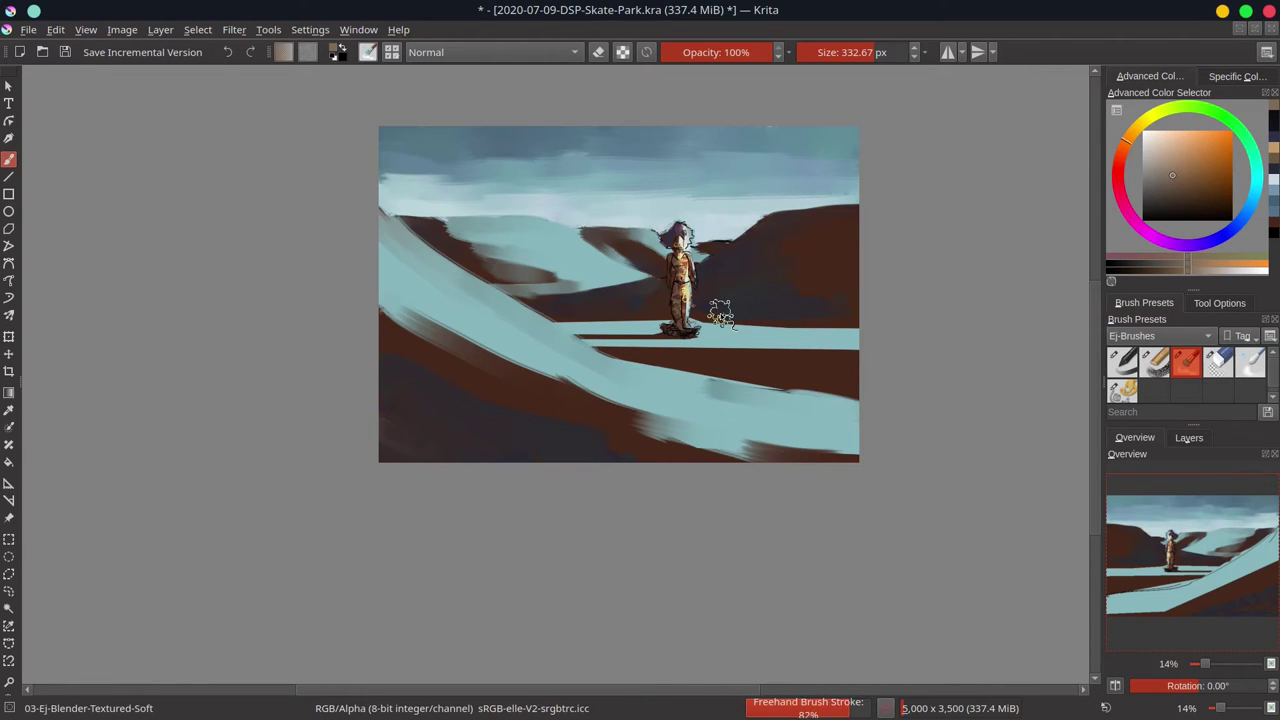
Step: Blend the skater's hair, body and skateboard into soft patches with the brush reduced to about 70 px, and save the drawing
shift+drag(686, 245, 674, 244)
key(bracketleft)
key(bracketleft)
key(bracketleft)
key(bracketleft)
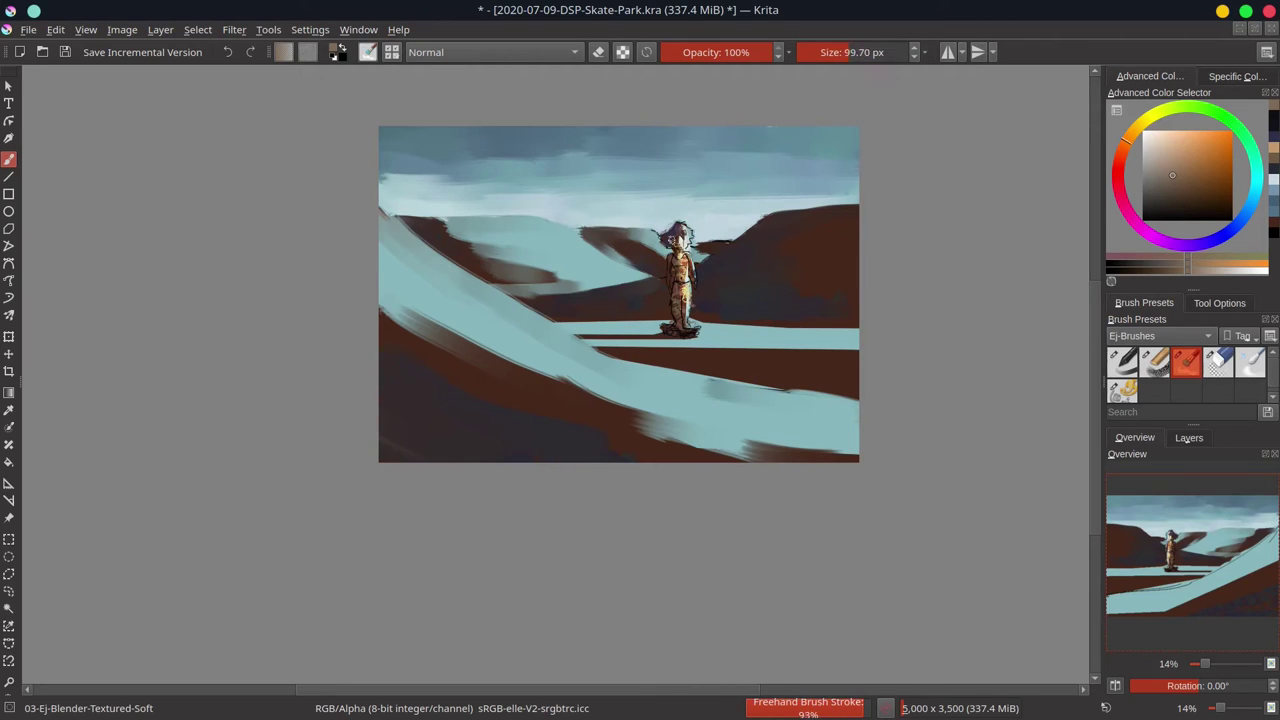
key(bracketleft)
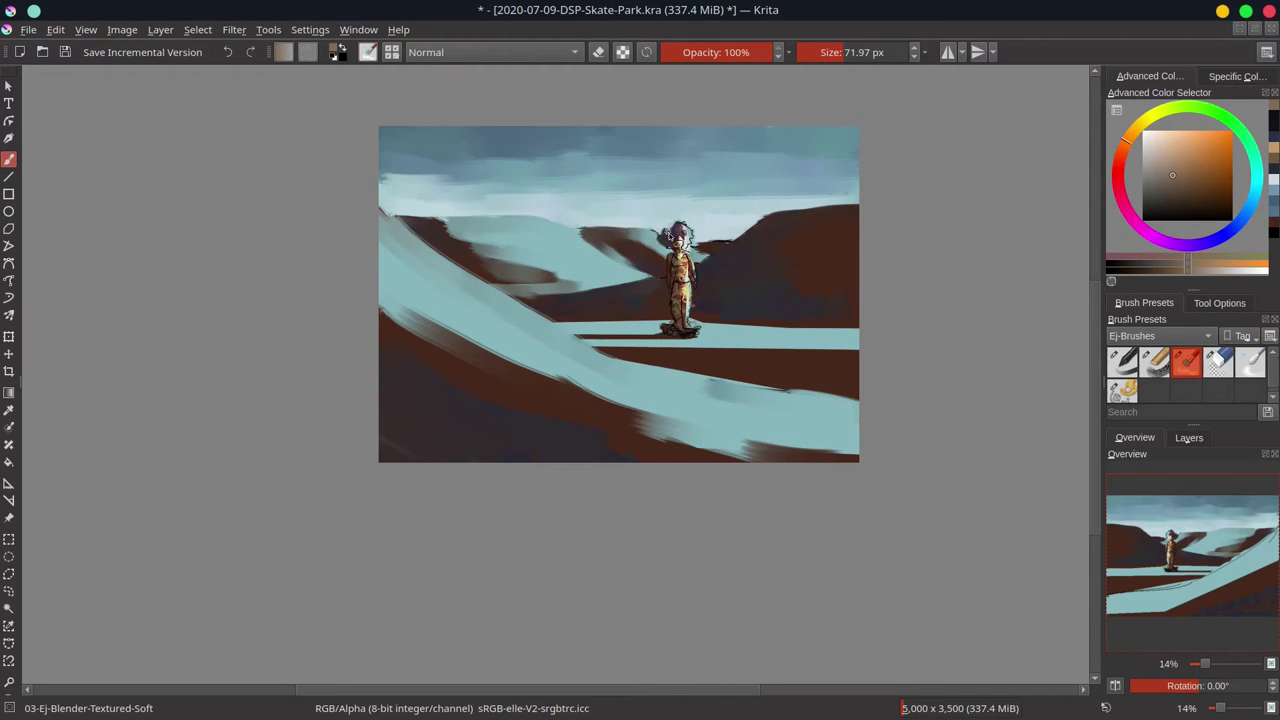
mouse_move(669, 234)
mouse_down()
mouse_move(699, 247)
mouse_move(688, 243)
mouse_up()
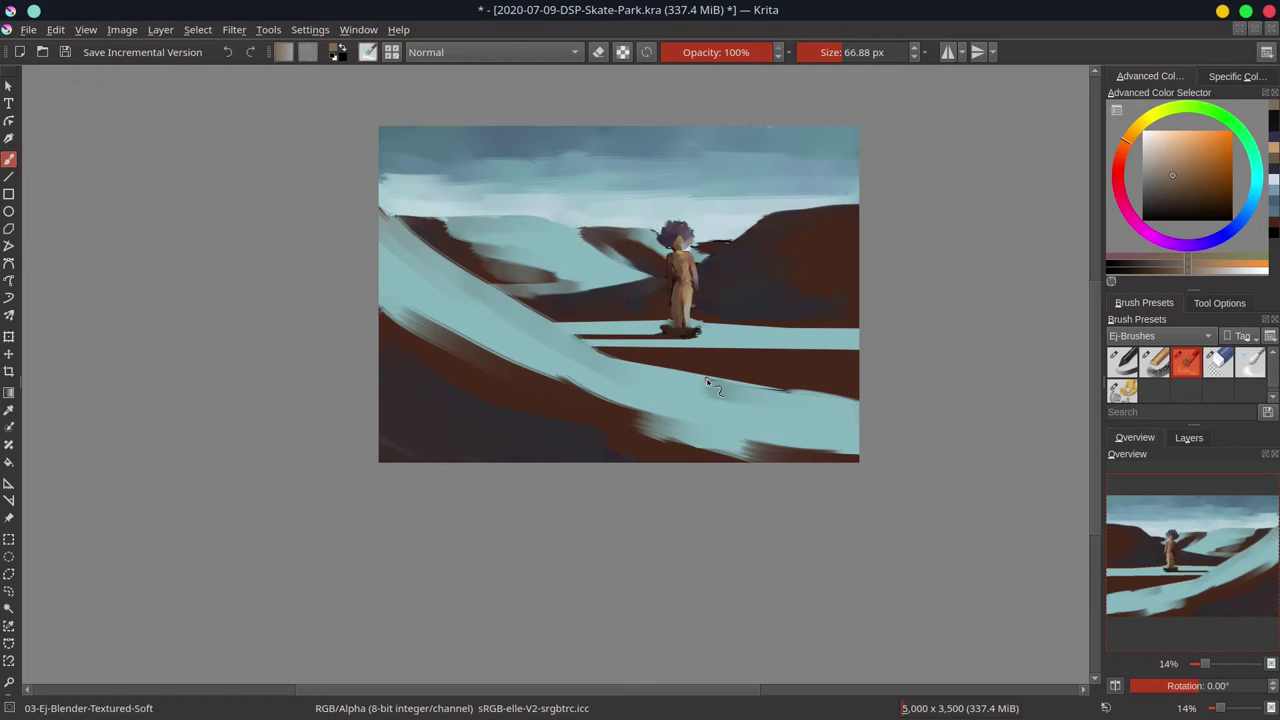
click(64, 53)
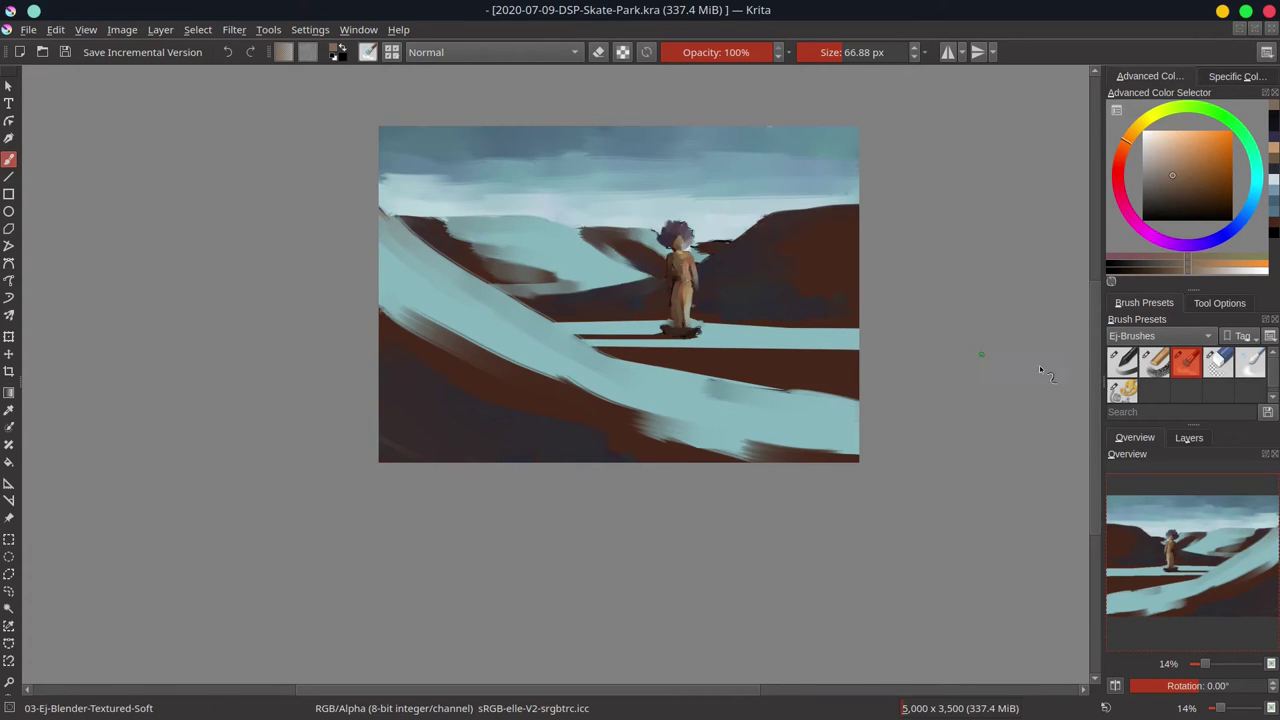
Step: Switch to the 02-Ej-Chalk-Grainy preset, pick a light blue-green, and try Color Dodge highlights on the foreground slope's upper edge, undoing each
click(1157, 366)
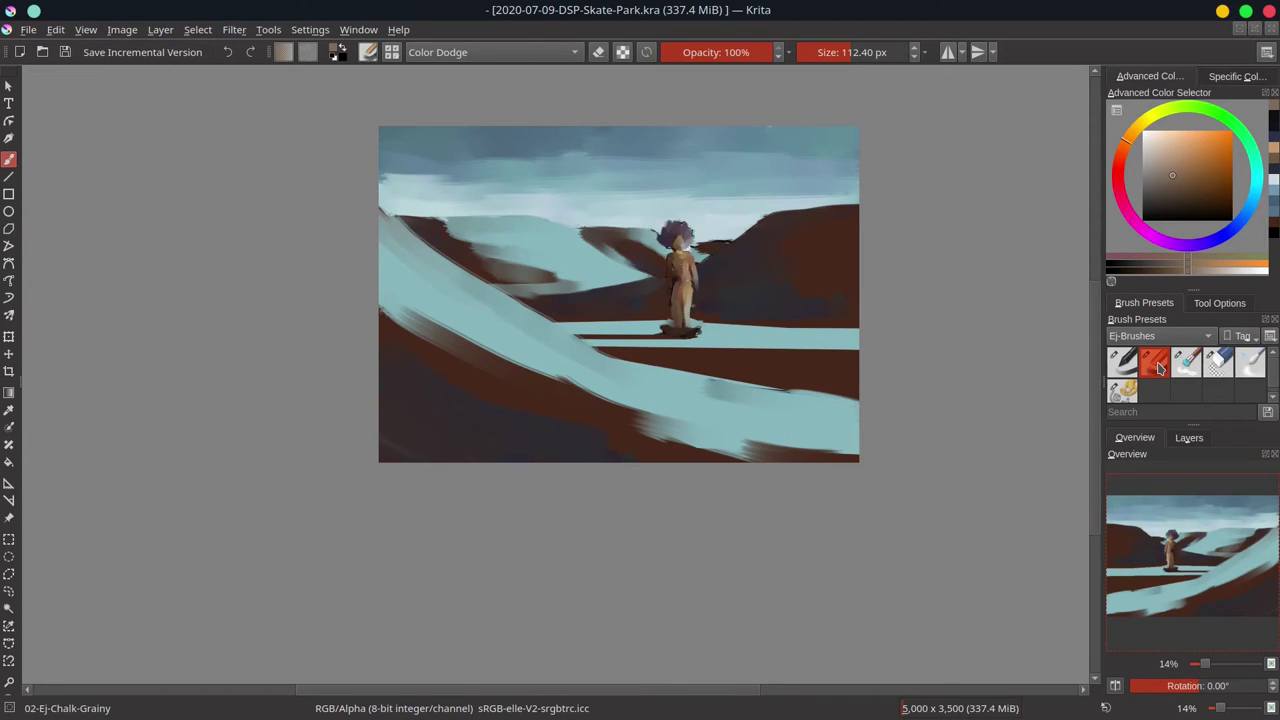
ctrl+click(396, 246)
drag(371, 201, 426, 251)
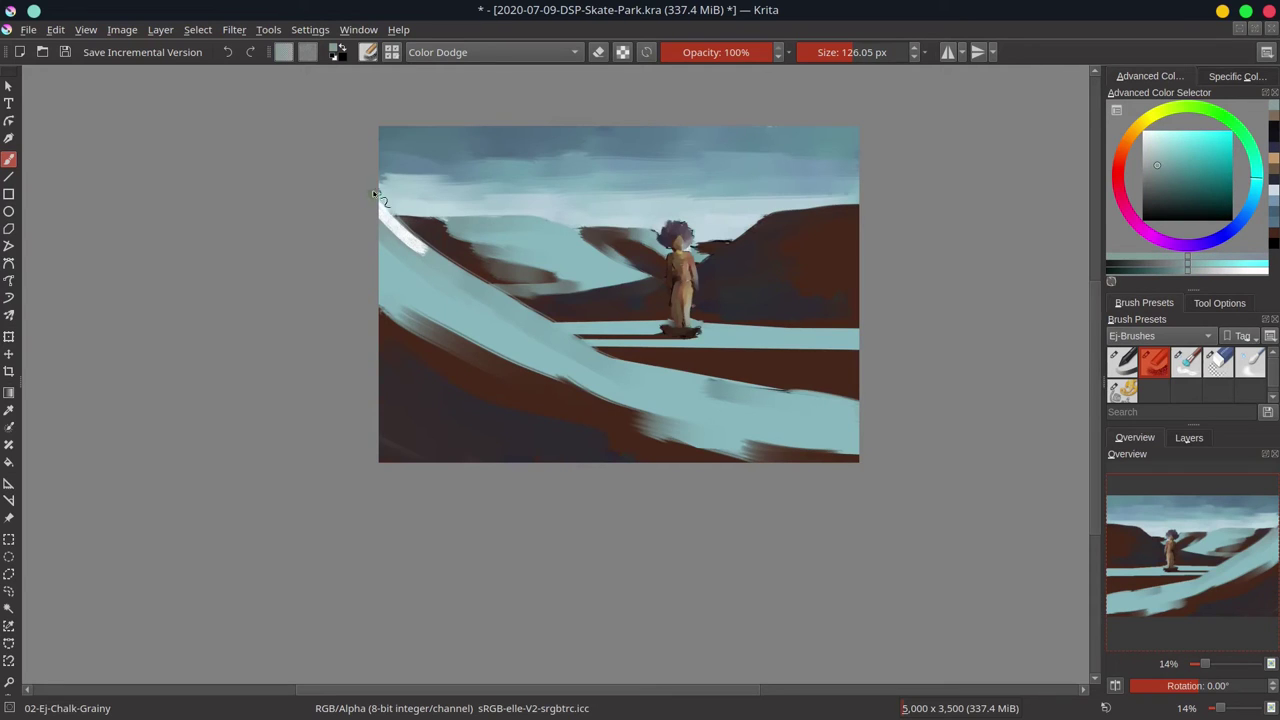
key(ctrl+z)
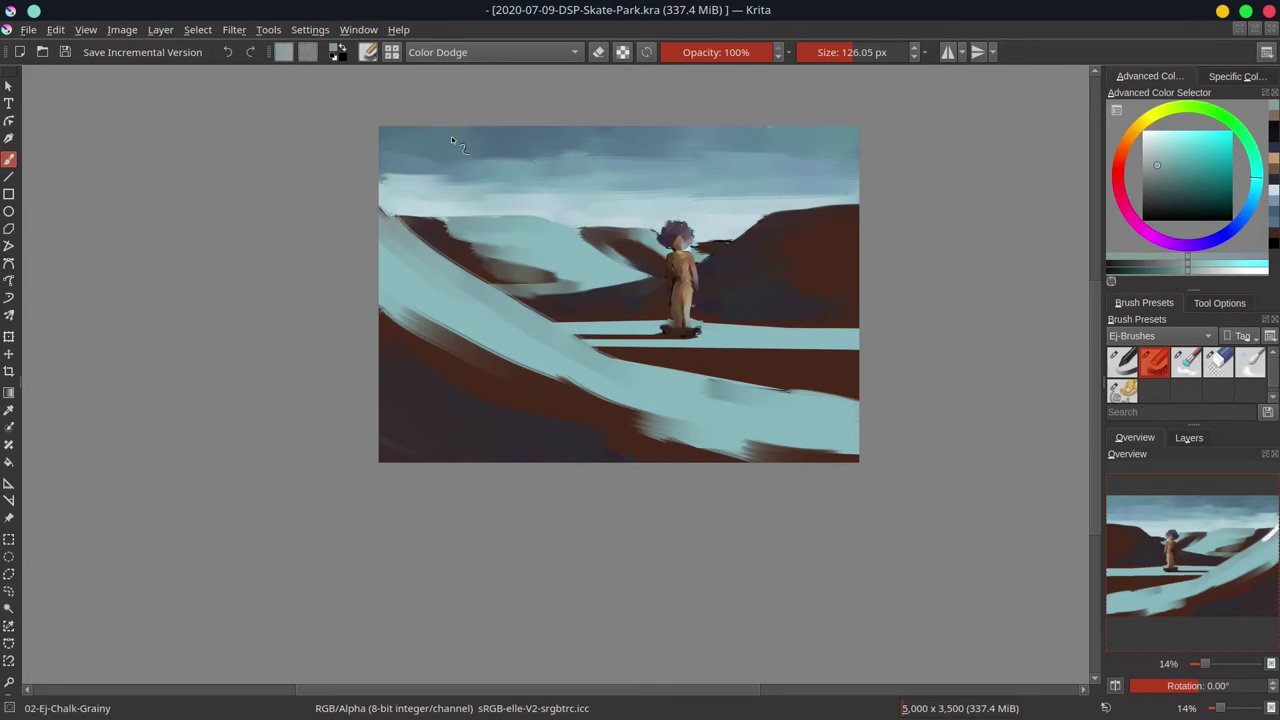
ctrl+click(446, 264)
click(1164, 151)
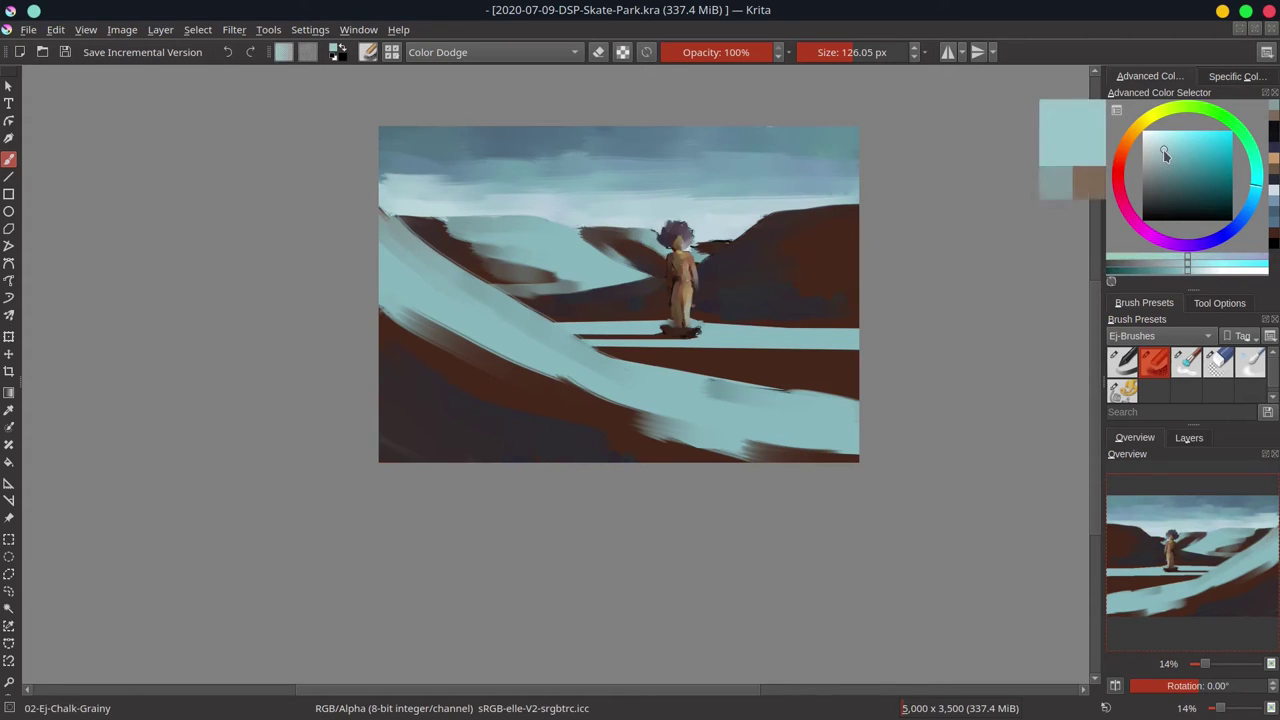
drag(377, 209, 430, 257)
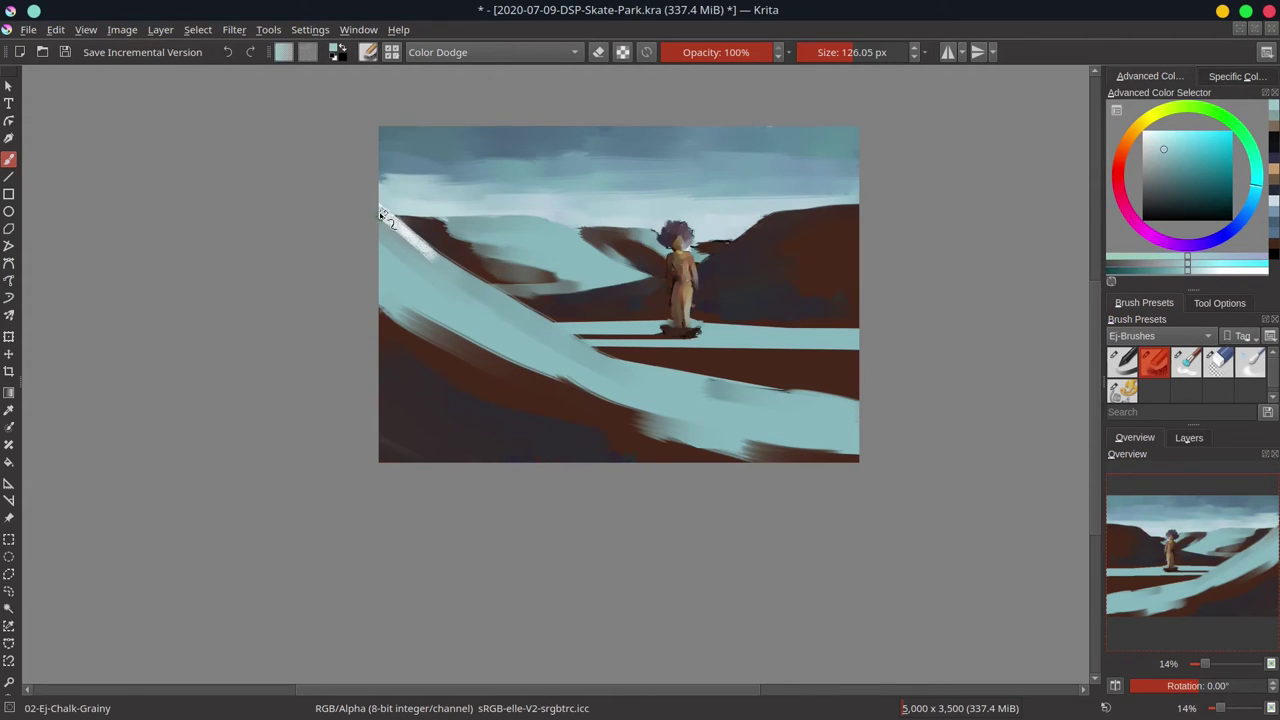
key(ctrl+z)
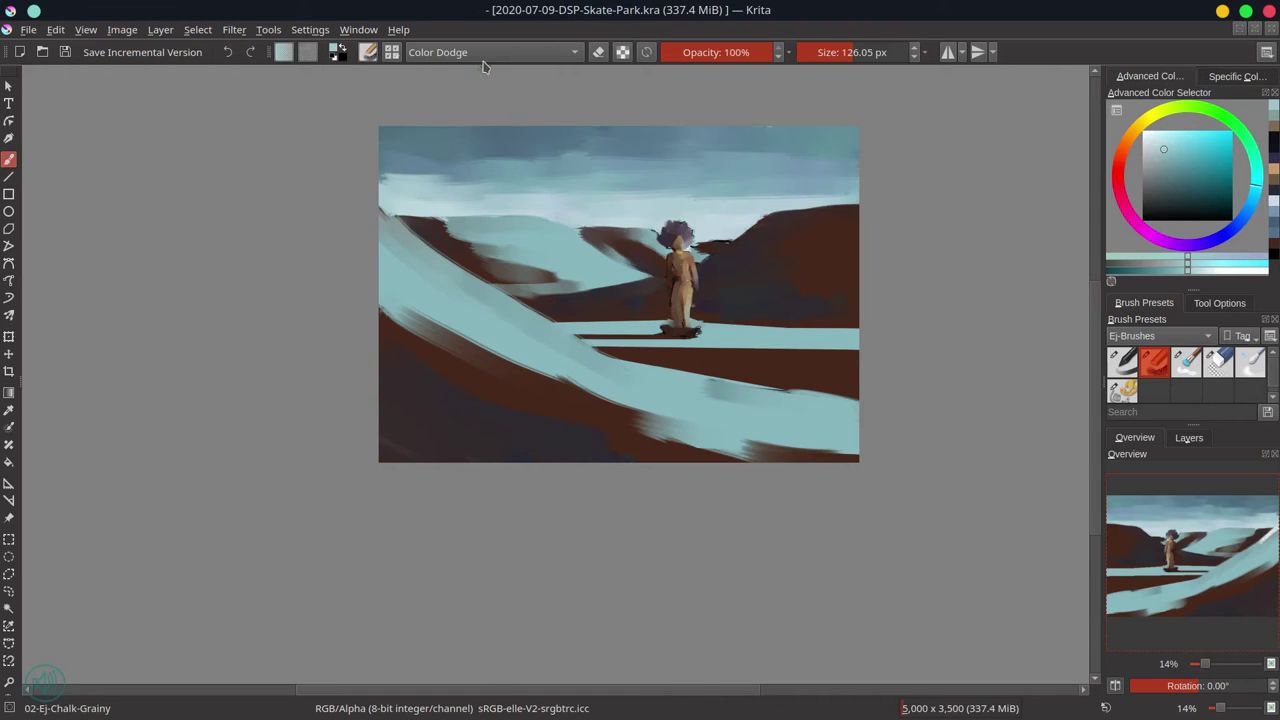
Step: Set the blending mode to Normal and paint light blue-green strokes down the upper part of the foreground slope at 126.05 px
click(486, 52)
click(455, 152)
mouse_move(380, 208)
mouse_down()
mouse_move(440, 272)
mouse_move(512, 315)
mouse_up()
drag(406, 250, 475, 297)
drag(384, 240, 484, 320)
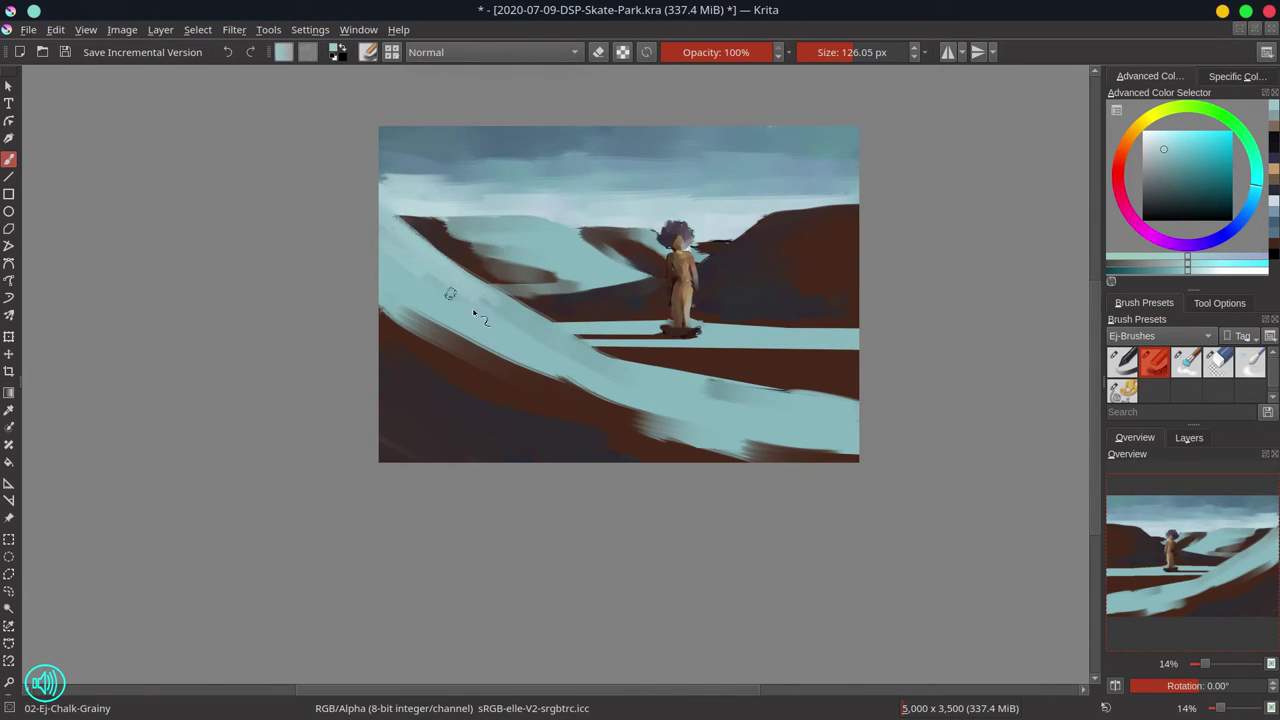
drag(450, 272, 540, 330)
drag(485, 288, 568, 340)
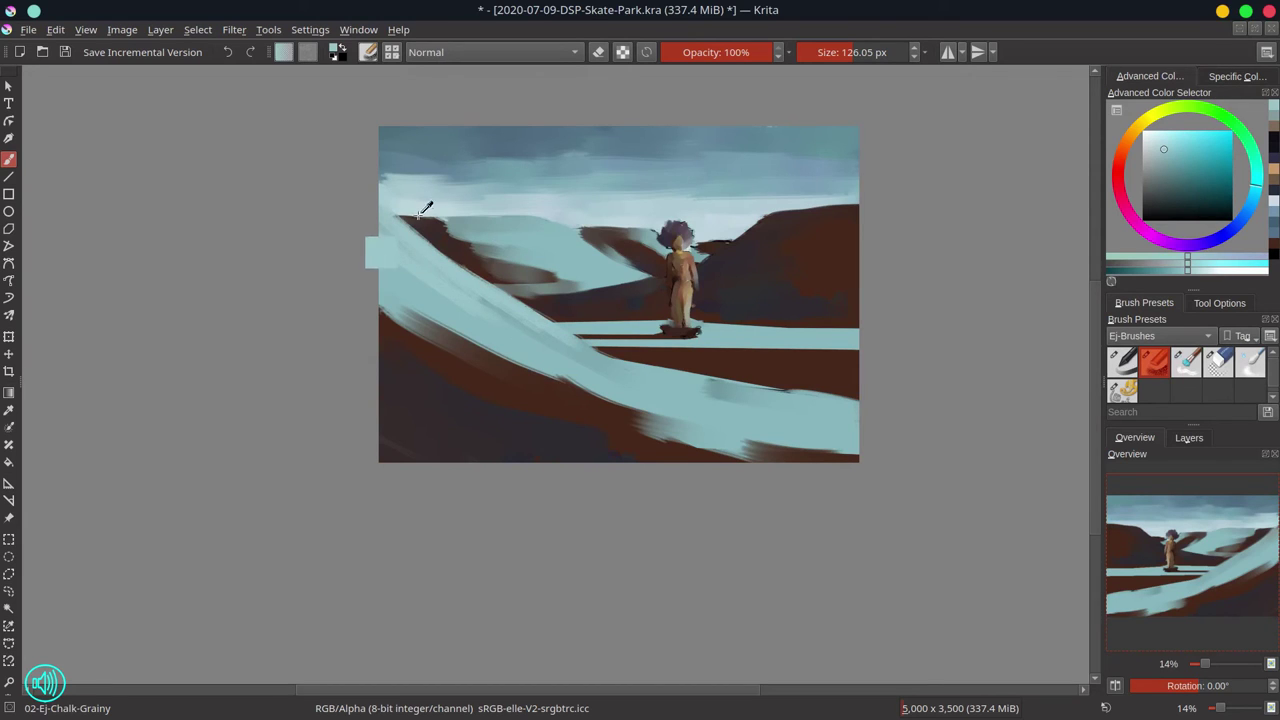
Step: Sample the pale horizon colour, lighten it, and paint a bright sky band along the hilltops at 95.10 px, covering the rough hill outlines
ctrl+click(425, 212)
click(1153, 141)
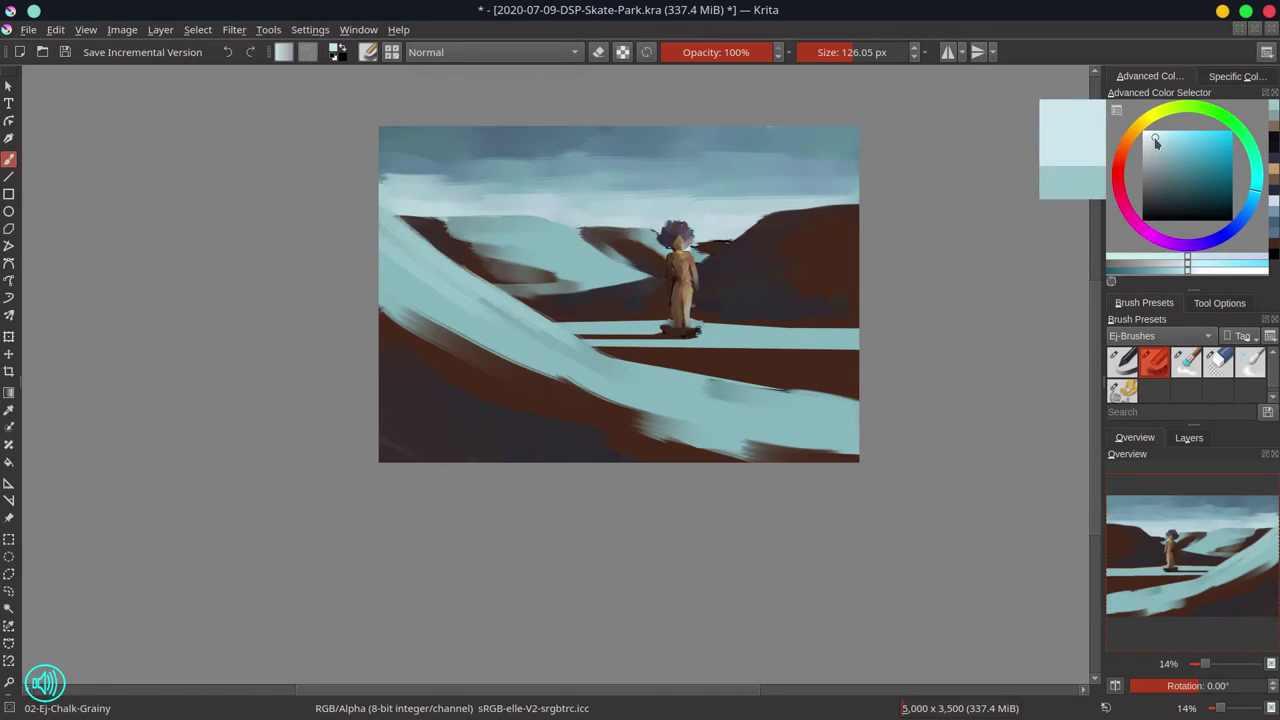
key(bracketleft)
key(bracketleft)
key(bracketleft)
key(bracketleft)
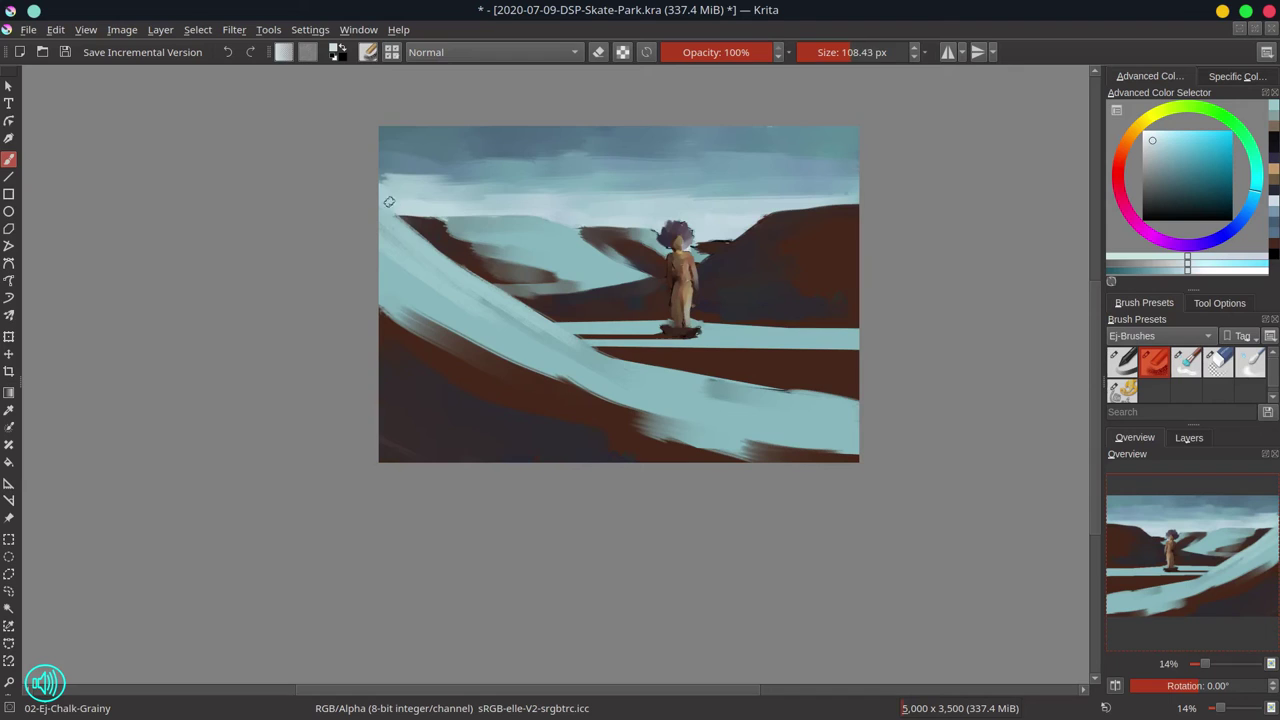
click(397, 211)
key(bracketleft)
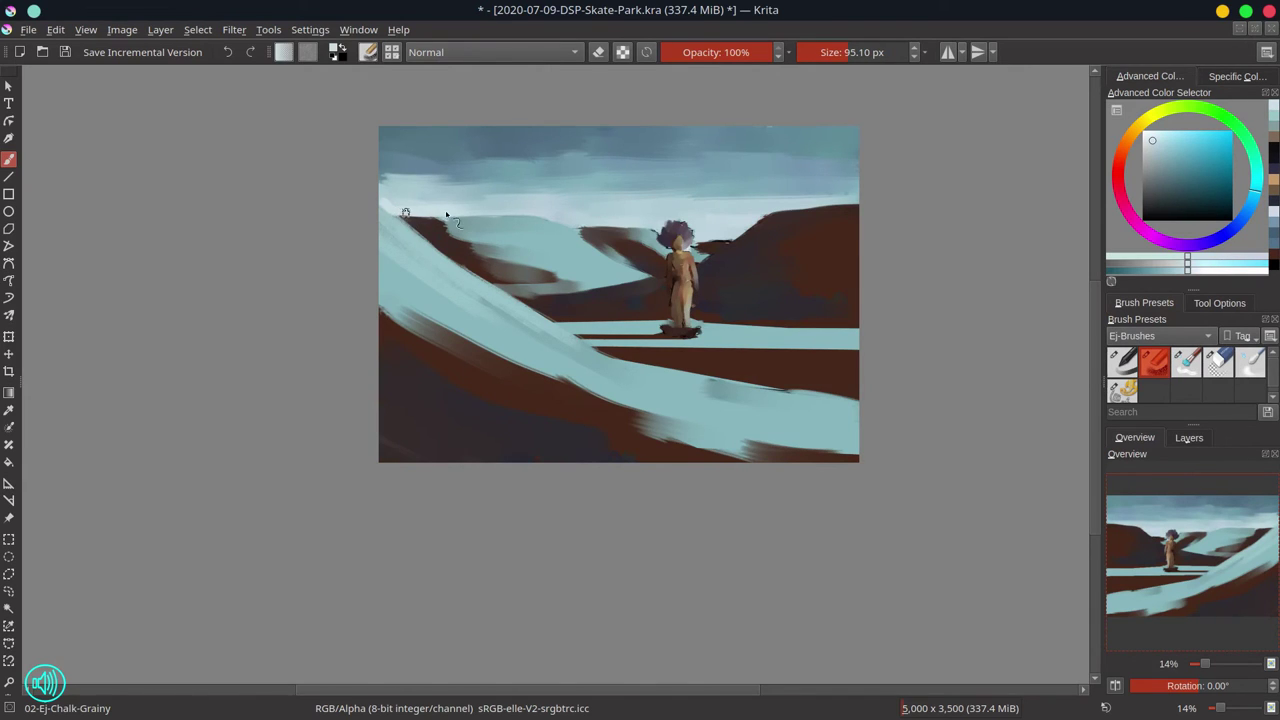
drag(405, 213, 550, 215)
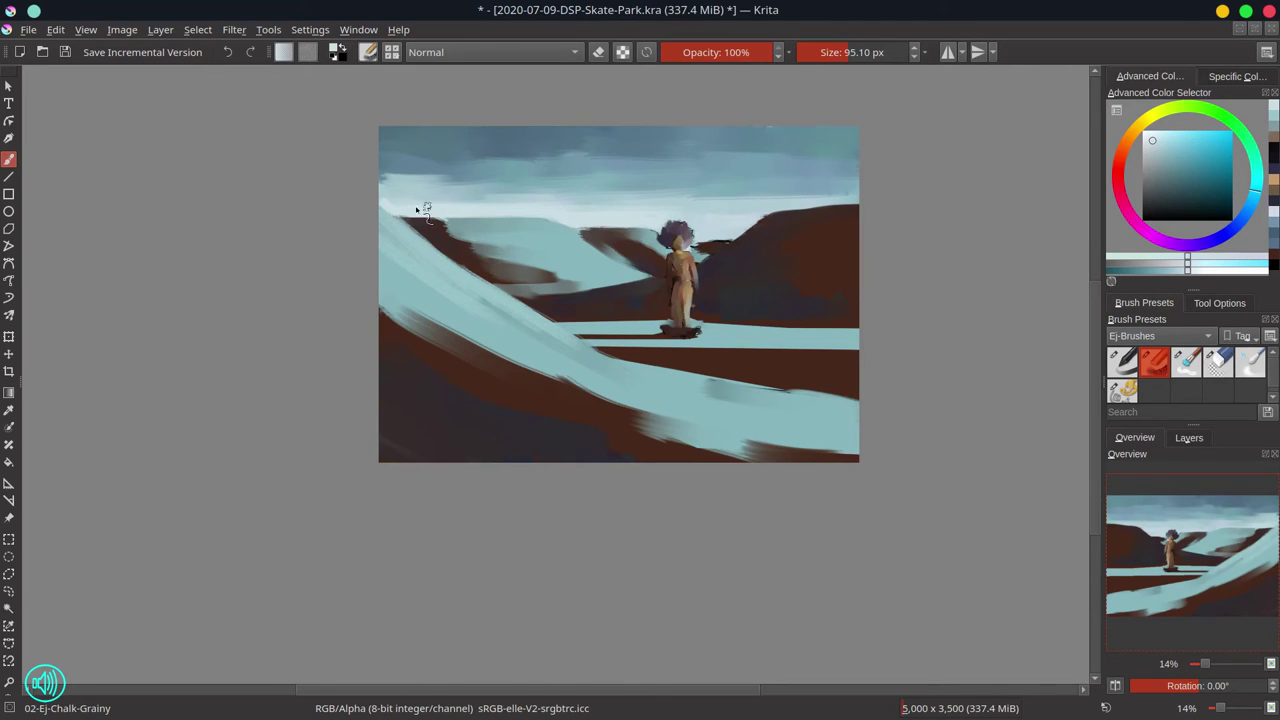
drag(558, 205, 620, 204)
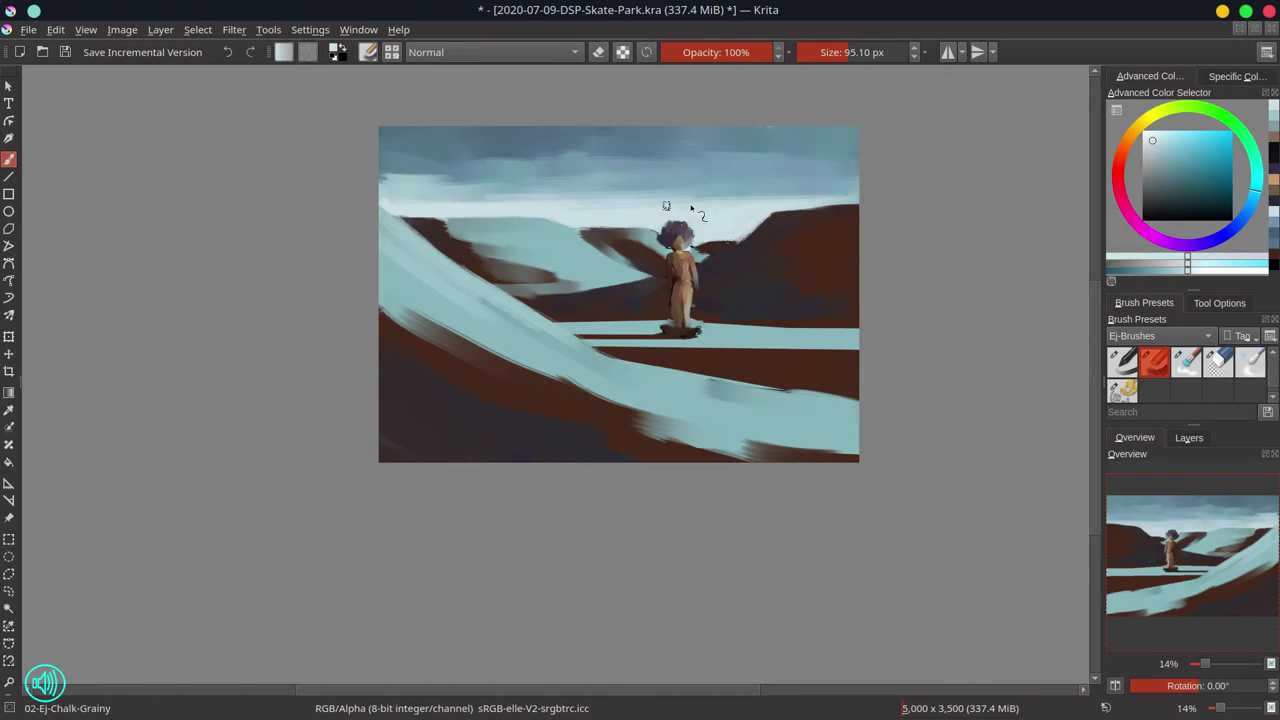
drag(792, 208, 858, 204)
Step: Sample pale and blue-grey tones from the sky and paint soft transitions between the bright horizon band and the clouds at 112.51 px
ctrl+click(586, 198)
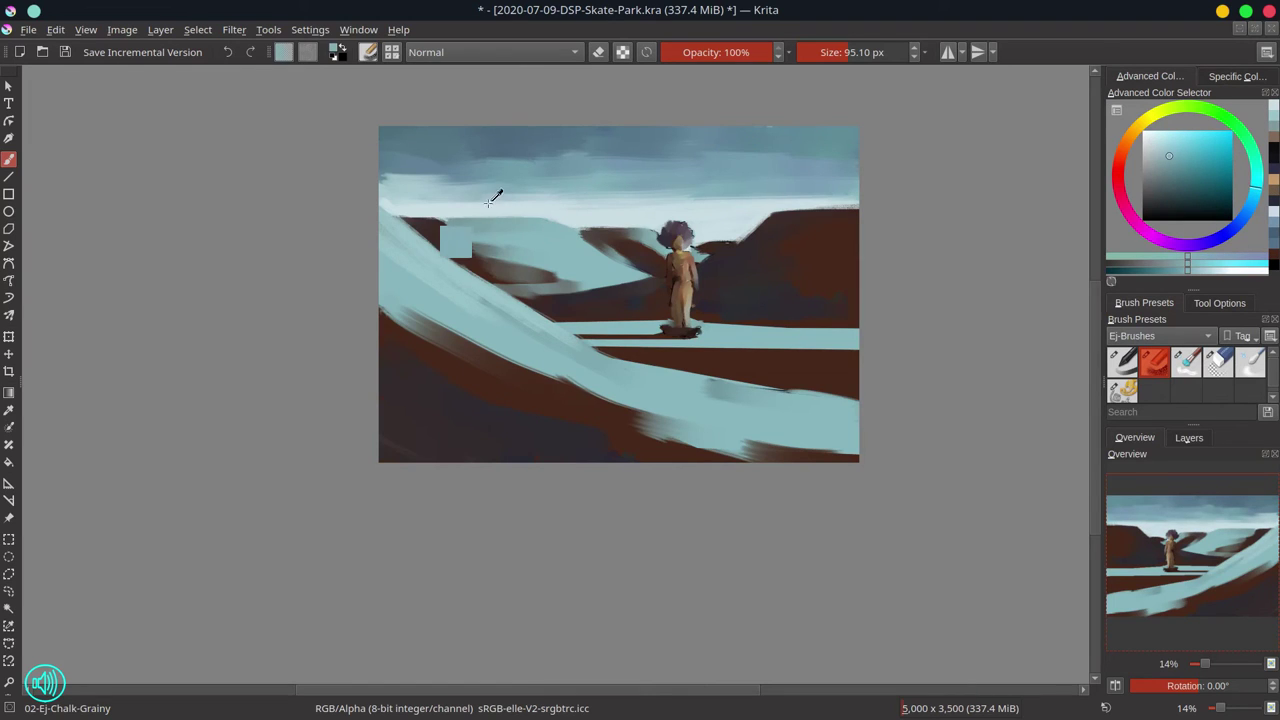
mouse_move(451, 202)
shift+mouse_down()
mouse_move(409, 198)
mouse_move(560, 184)
shift+mouse_up()
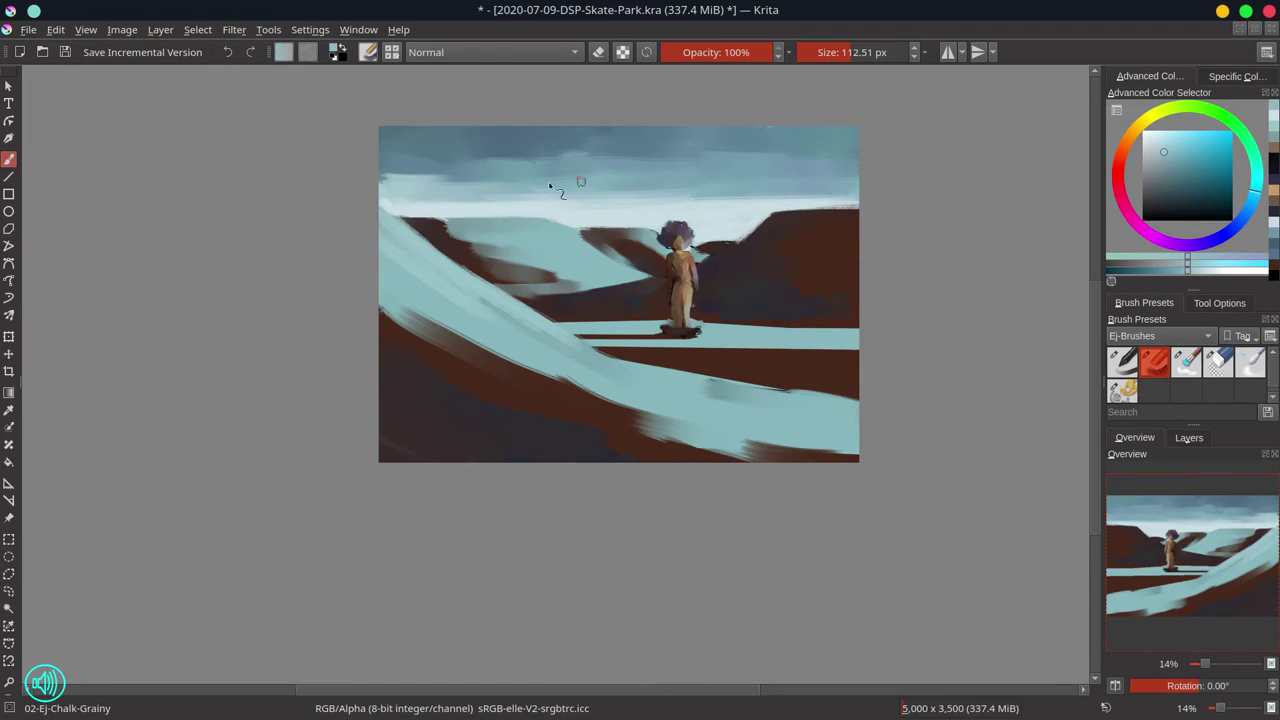
ctrl+click(472, 207)
drag(388, 205, 572, 194)
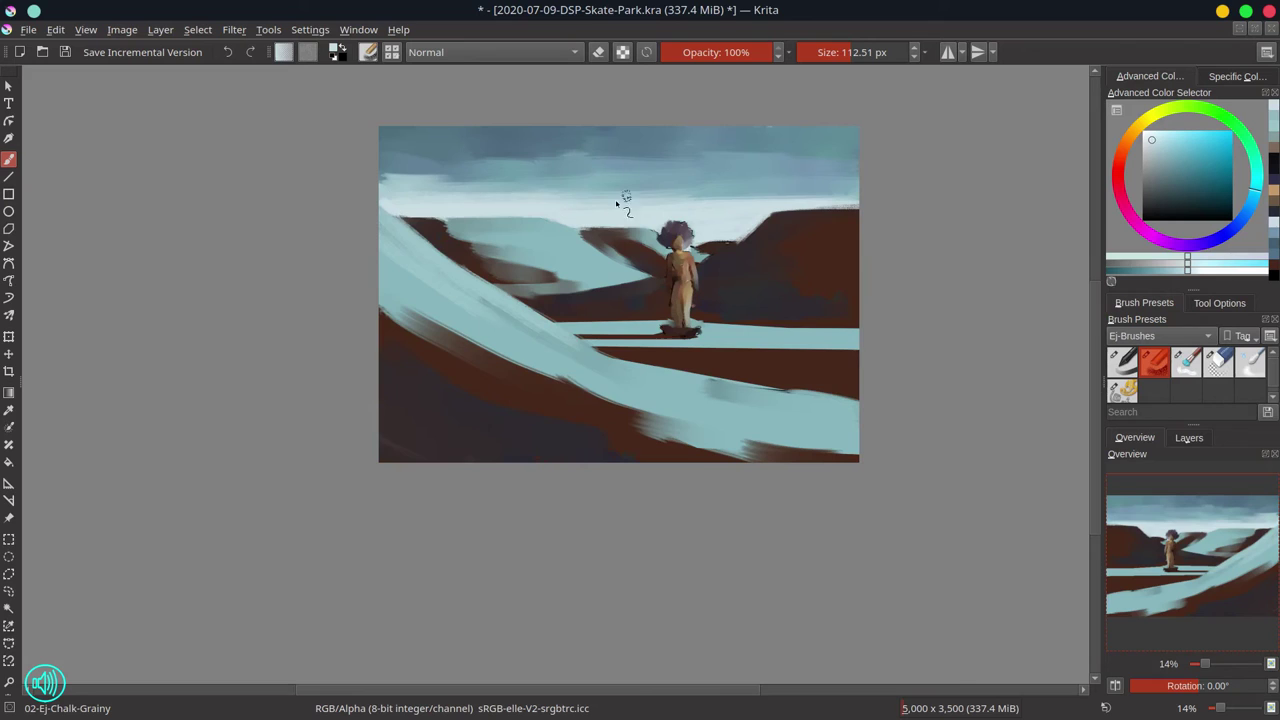
ctrl+click(618, 200)
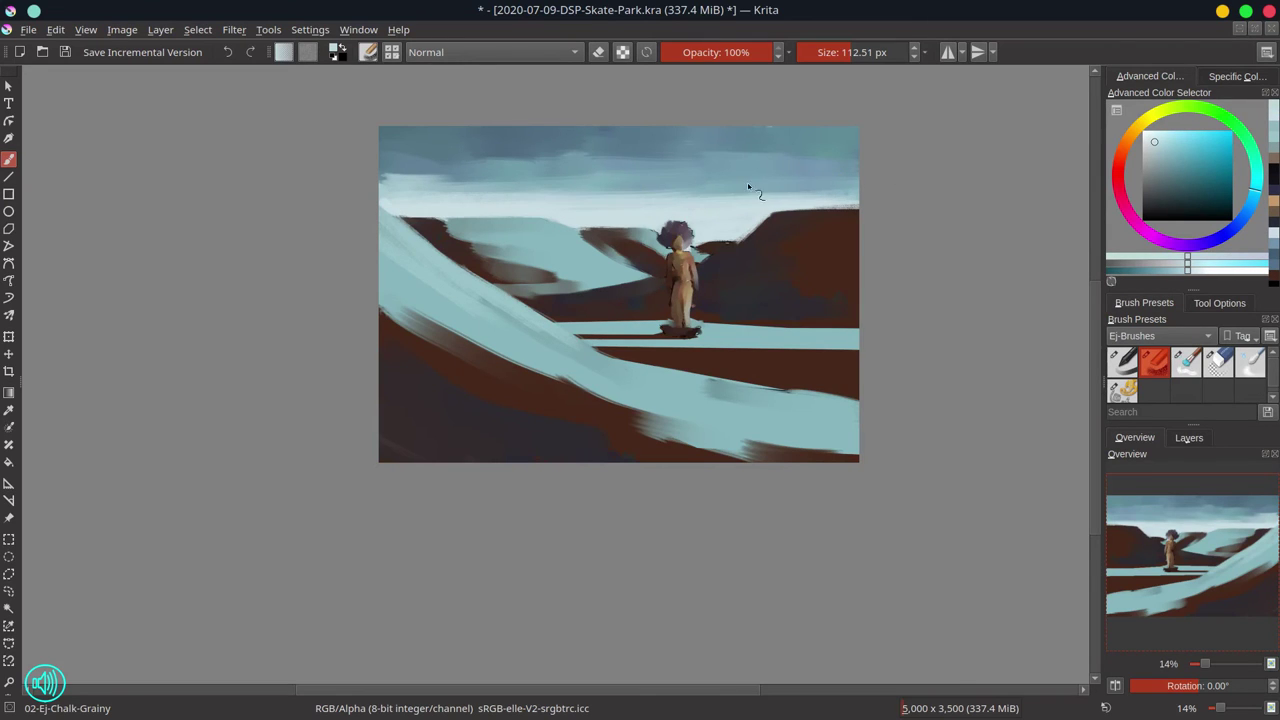
ctrl+click(665, 188)
drag(590, 194, 766, 194)
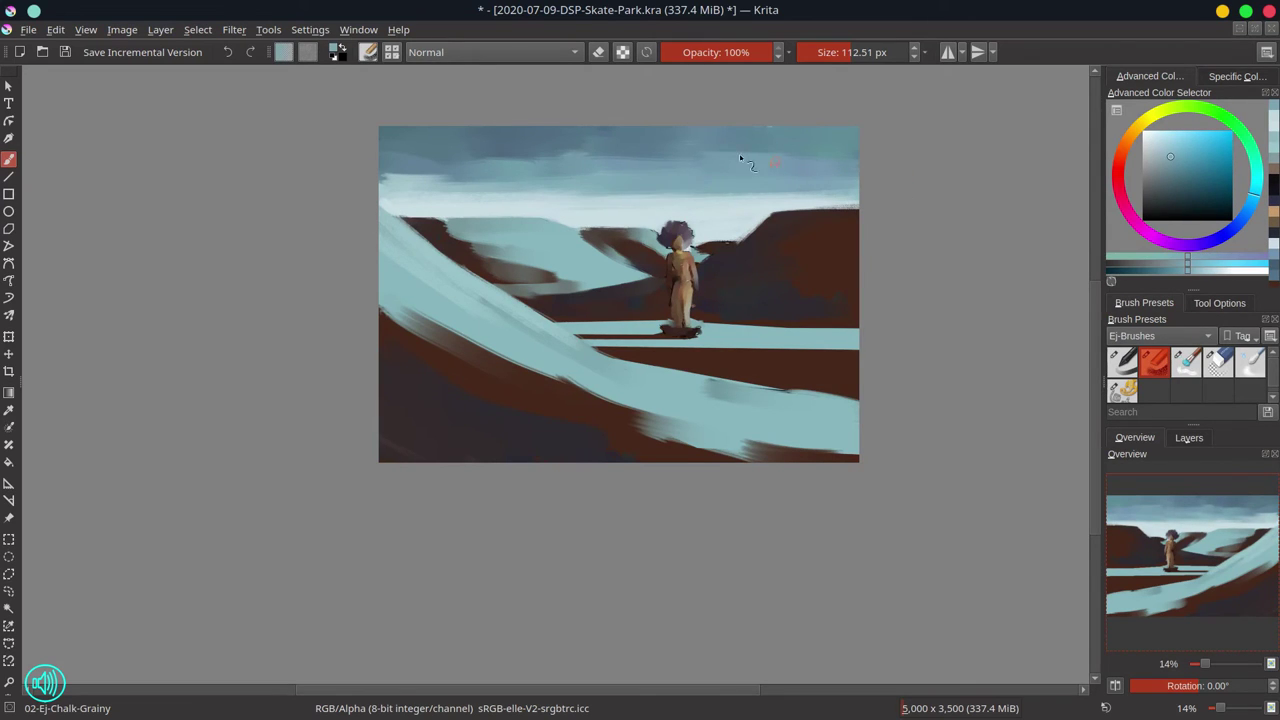
Step: Sample blue-grey tones from the sky and paint long horizontal strokes across the middle cloud band at 143.94 px
ctrl+click(628, 162)
shift+drag(600, 172, 632, 176)
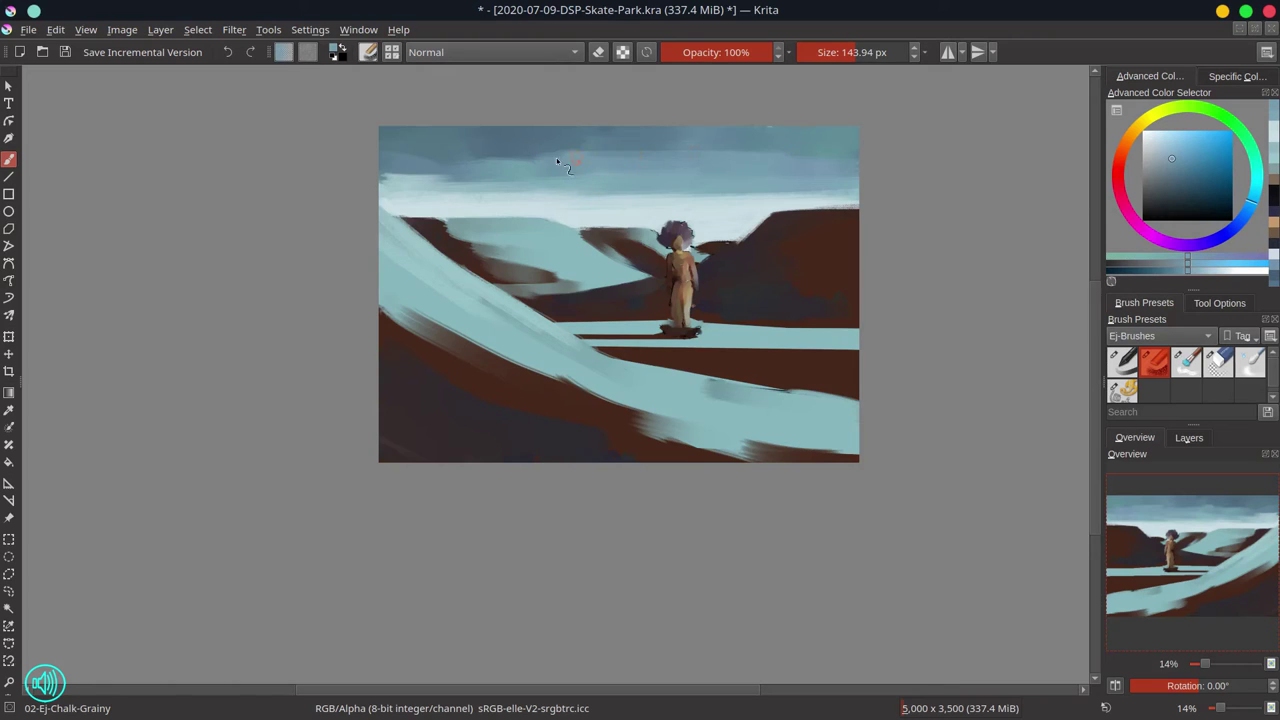
ctrl+click(522, 160)
drag(428, 168, 680, 151)
drag(390, 160, 737, 160)
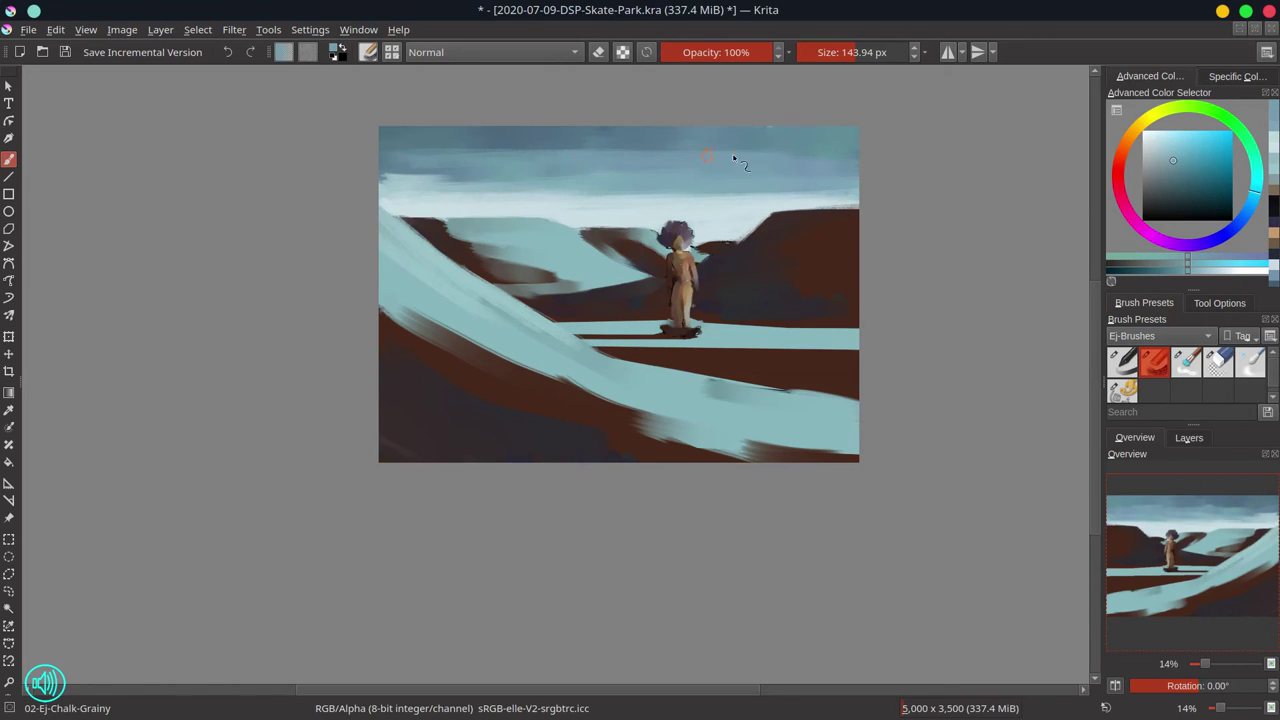
Step: Sample pale blue tones near the horizon and blend the lower clouds into the bright band across both sides of the sky
ctrl+click(468, 163)
ctrl+click(416, 177)
drag(388, 186, 556, 182)
ctrl+click(798, 185)
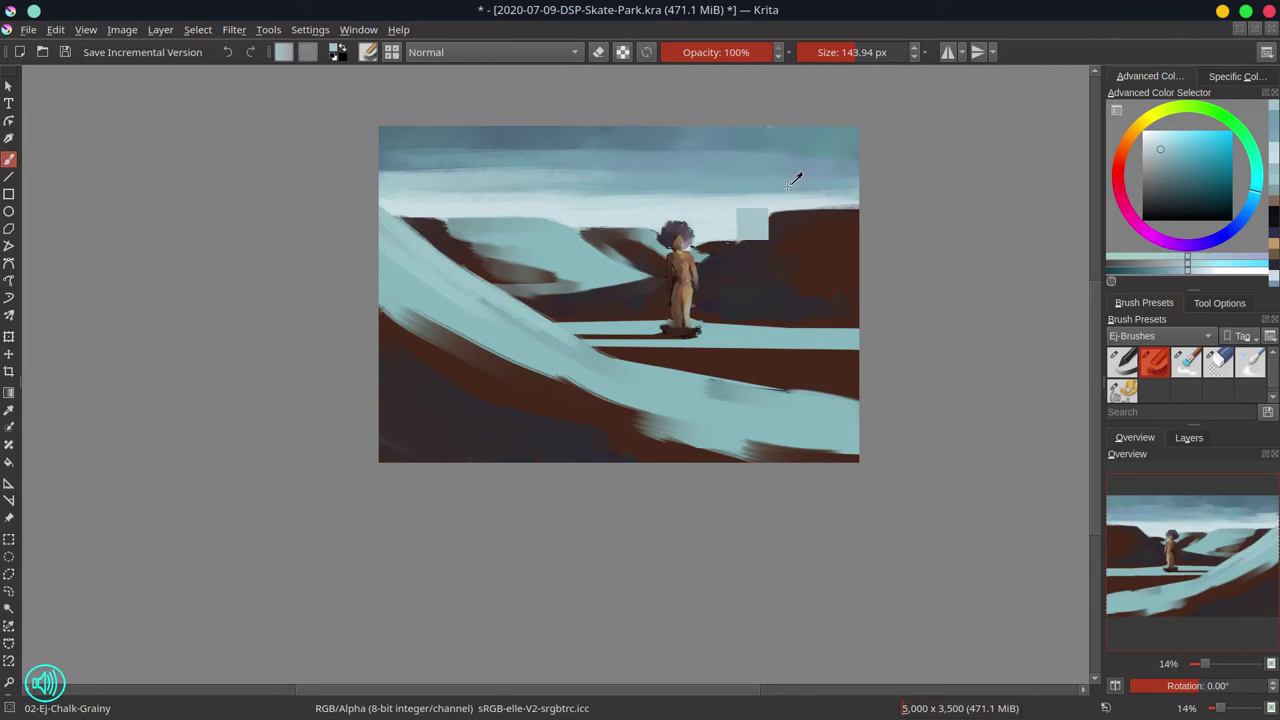
drag(635, 188, 856, 203)
ctrl+click(754, 201)
ctrl+click(764, 198)
drag(758, 203, 926, 189)
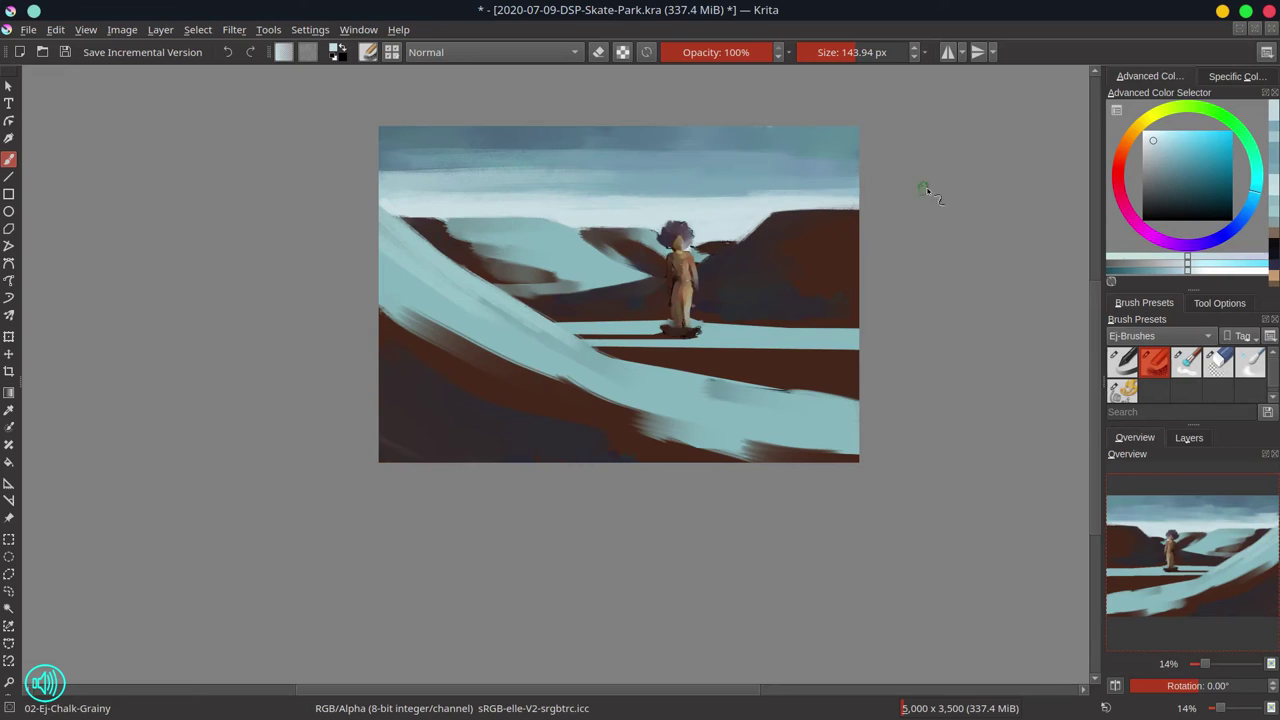
Step: Sample darker and mid blue-greys from the upper clouds and paint smoother strokes across the top of the sky at 143.94 px
ctrl+click(767, 154)
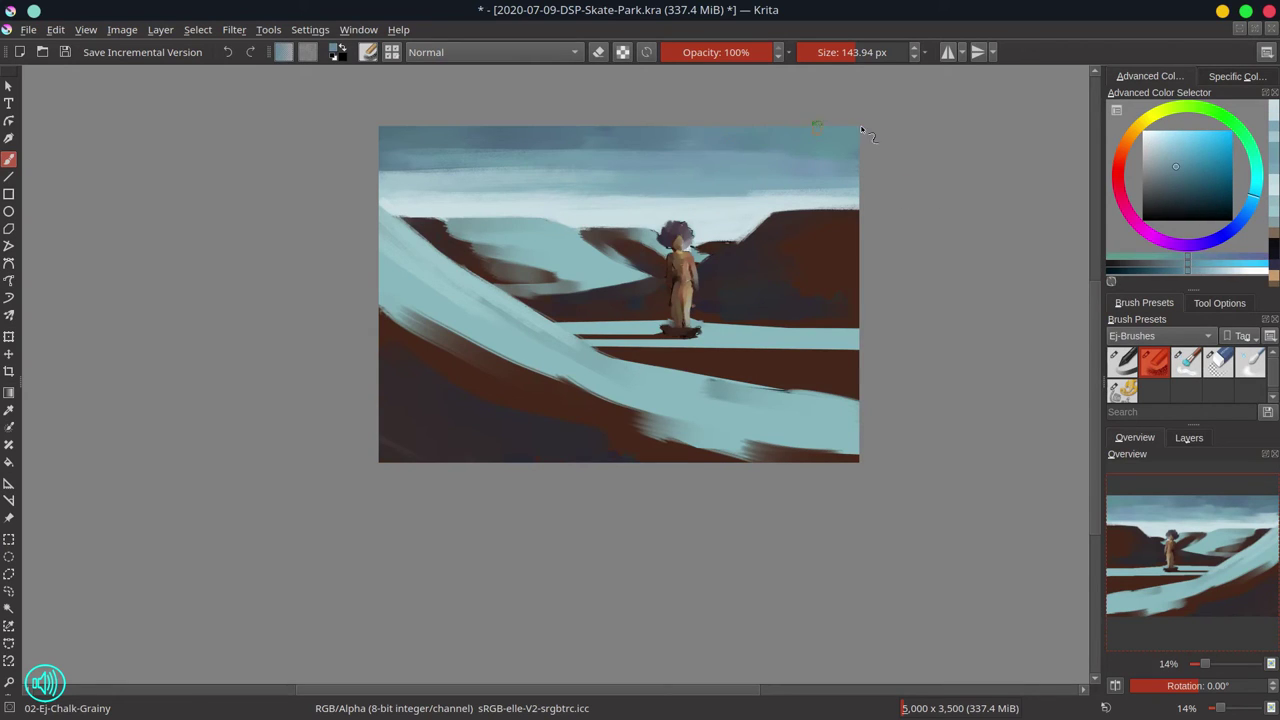
drag(861, 128, 851, 122)
ctrl+click(548, 131)
mouse_move(548, 131)
mouse_down()
mouse_move(604, 137)
mouse_move(494, 145)
mouse_up()
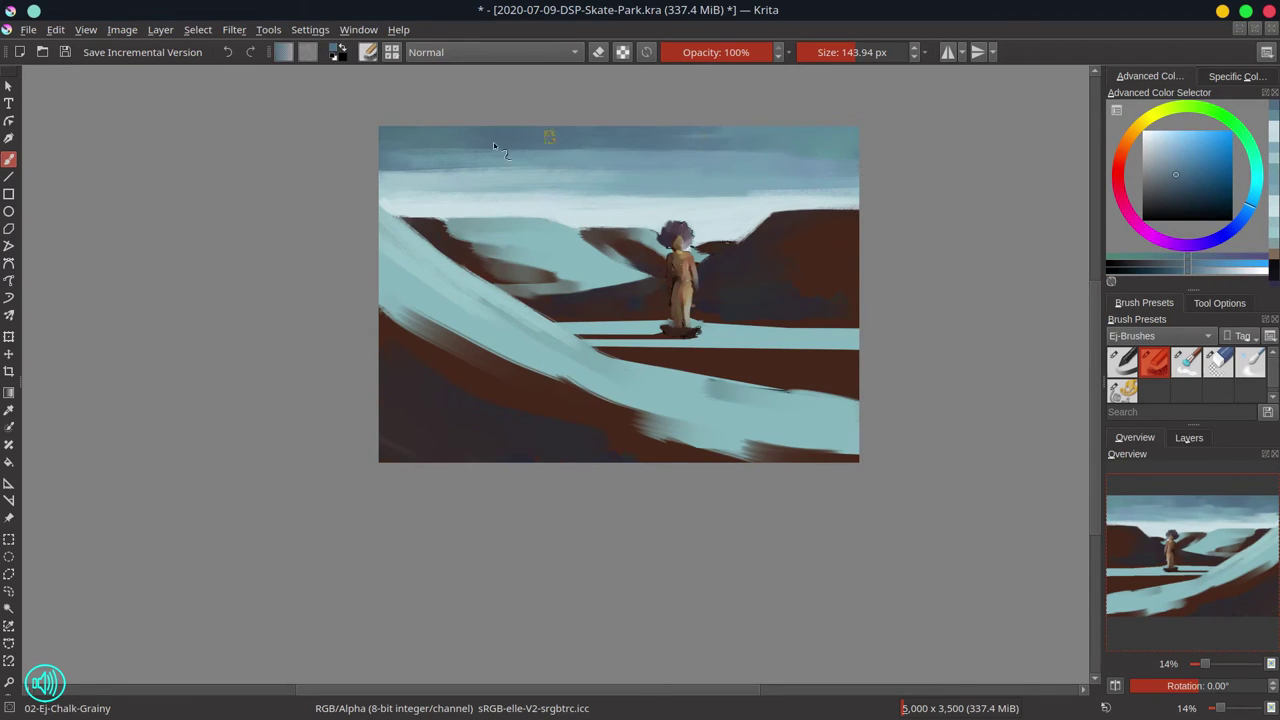
ctrl+click(508, 150)
mouse_move(409, 158)
mouse_down()
mouse_move(597, 145)
mouse_move(888, 155)
mouse_up()
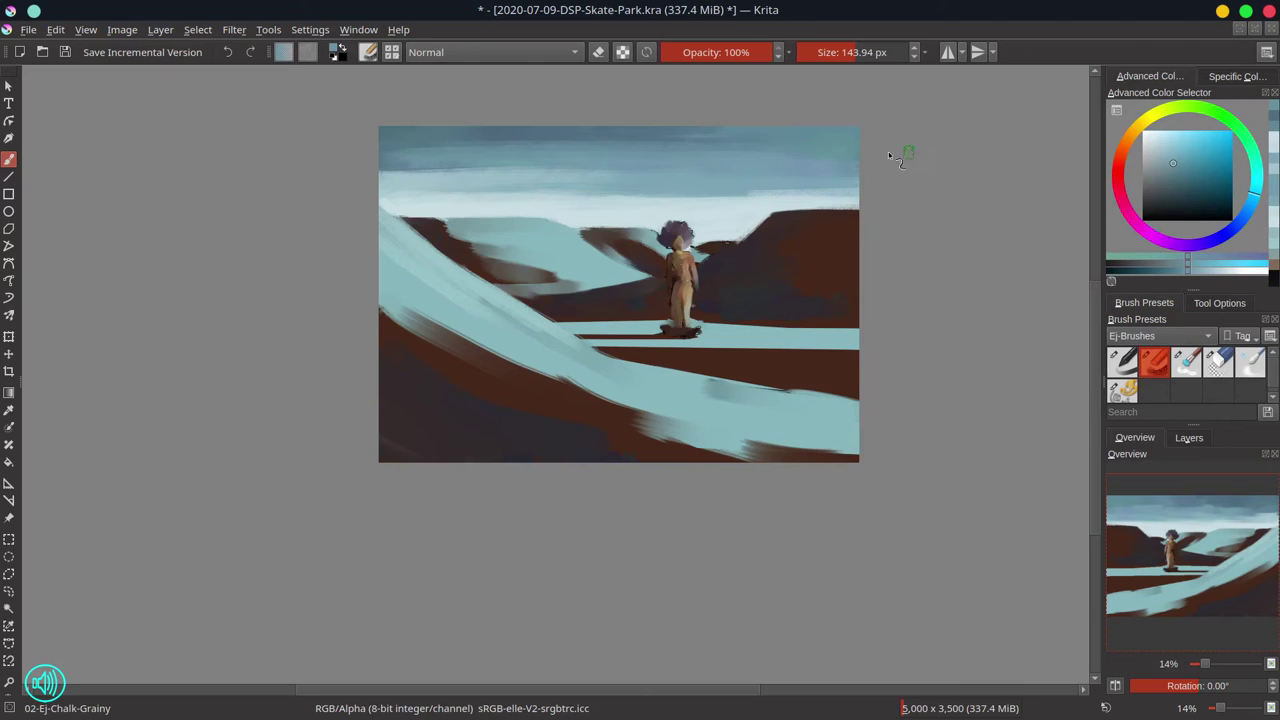
drag(375, 149, 711, 150)
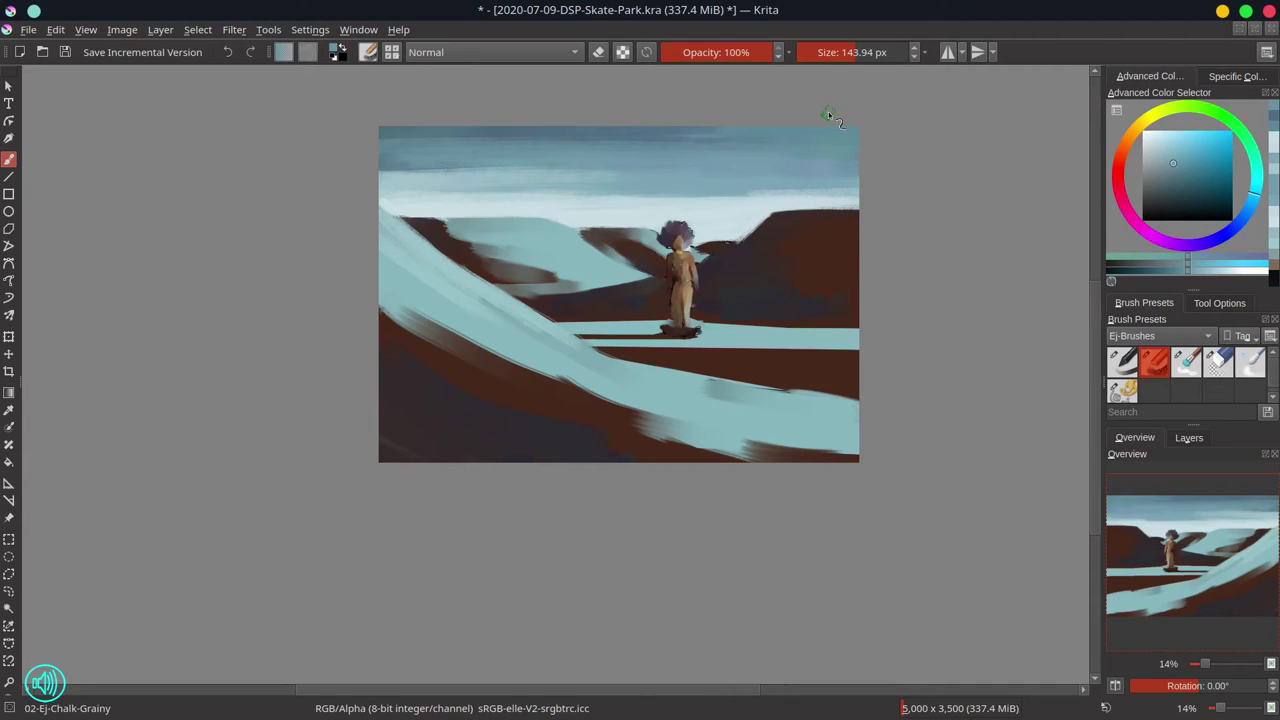
Step: Touch up the far-left hill's top with light blue-green at 59.09 px and paint grey-brown strokes along its shadow edge at 79.83 px
ctrl+click(510, 220)
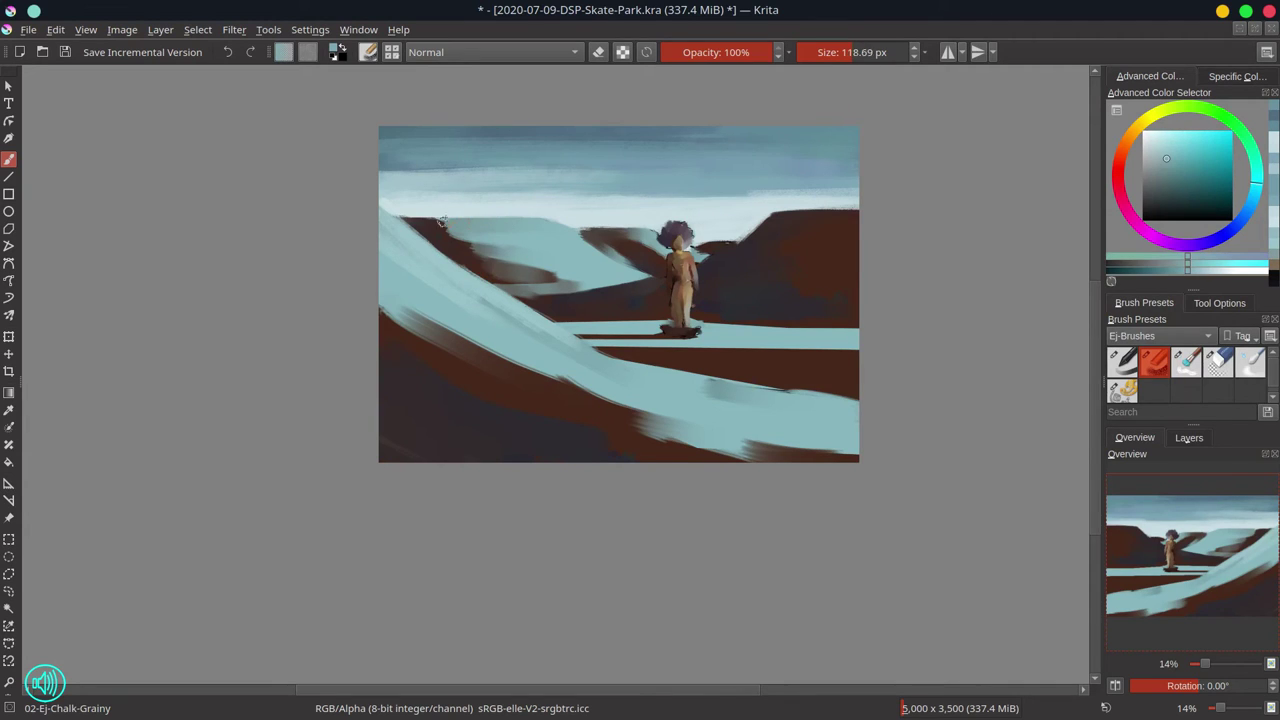
key(bracketleft)
key(bracketleft)
key(bracketleft)
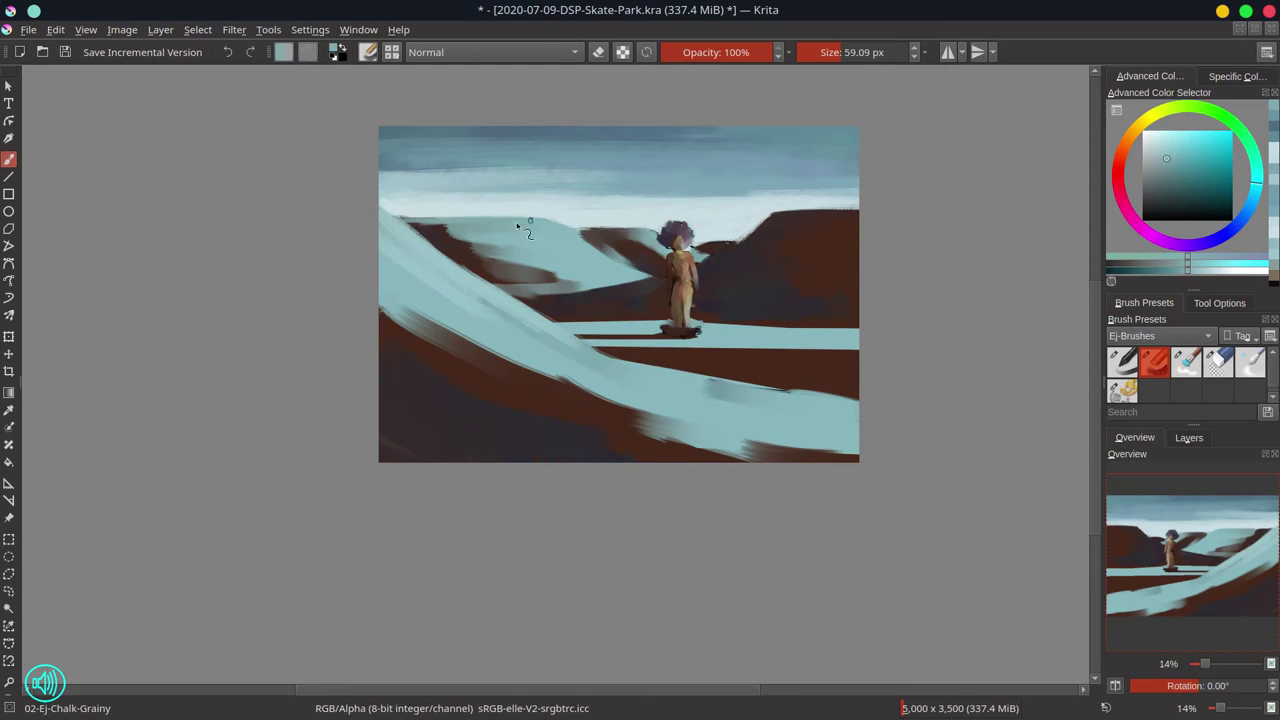
ctrl+click(446, 236)
key(bracketright)
ctrl+click(446, 240)
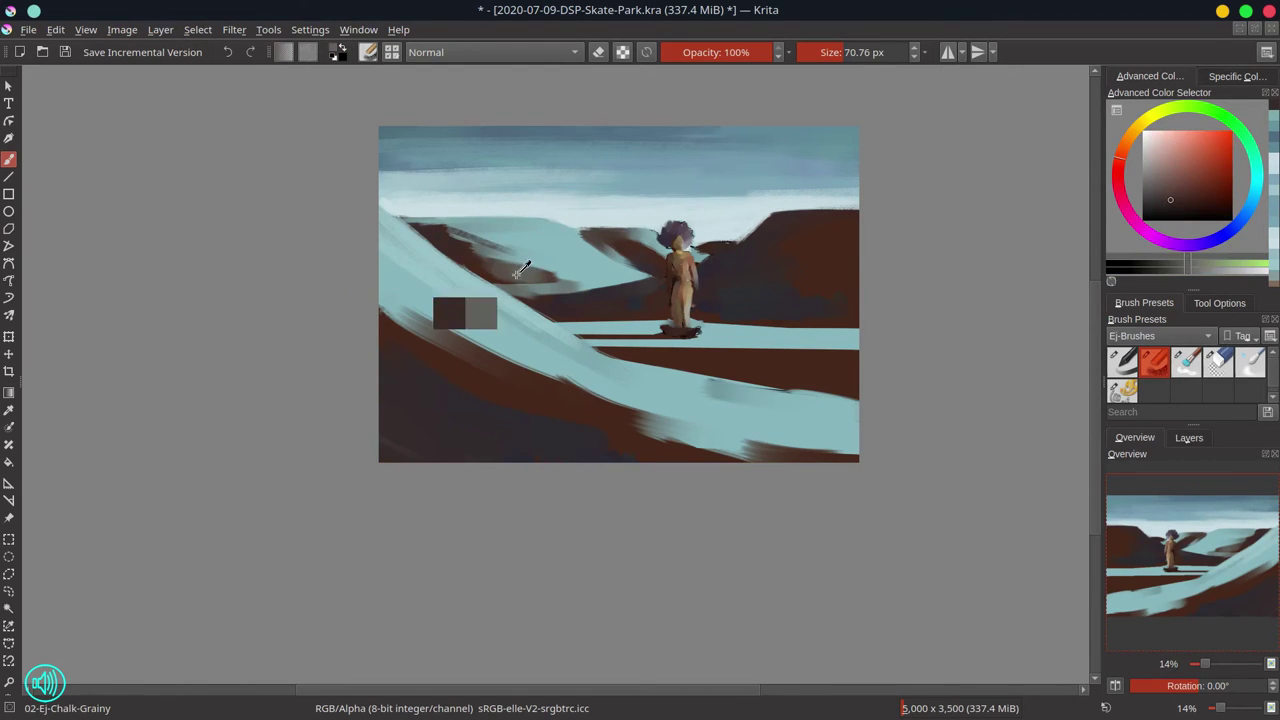
key(bracketright)
drag(444, 241, 516, 263)
drag(442, 232, 449, 228)
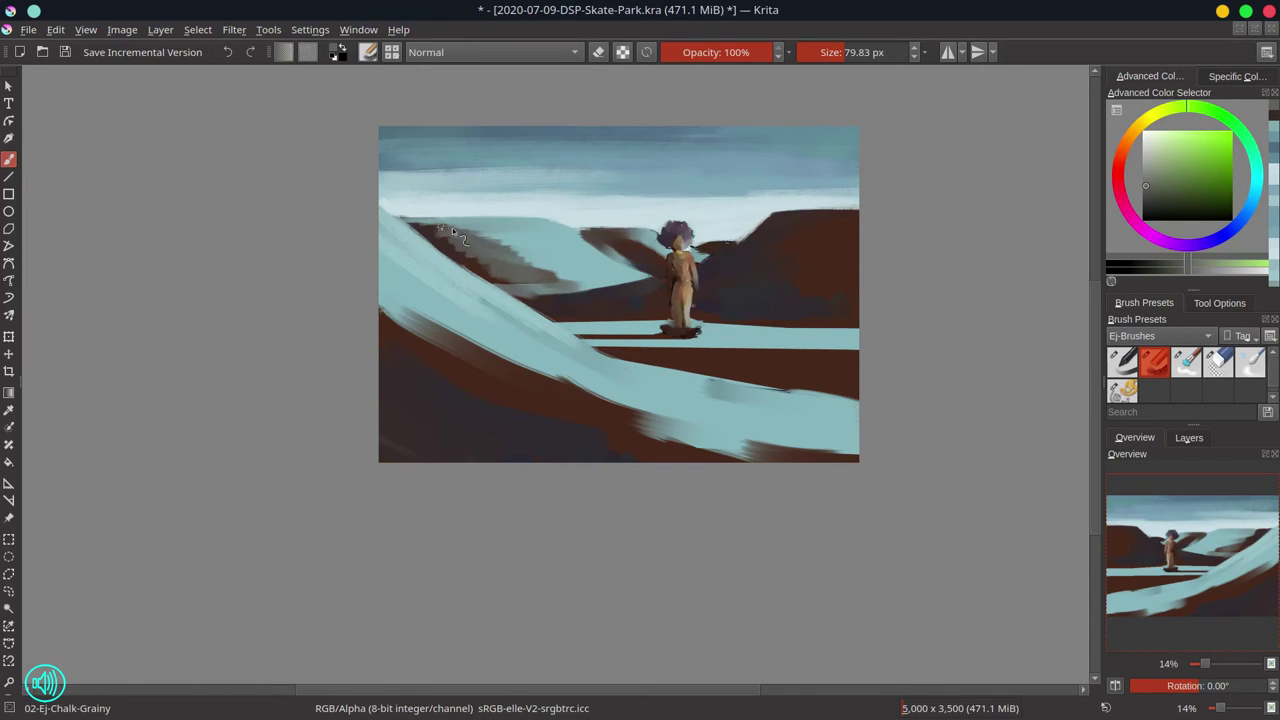
Step: Paint a light blue-green strip along the base of the far-left hill and smooth the dark slope beneath it with sampled dark purple
ctrl+click(528, 245)
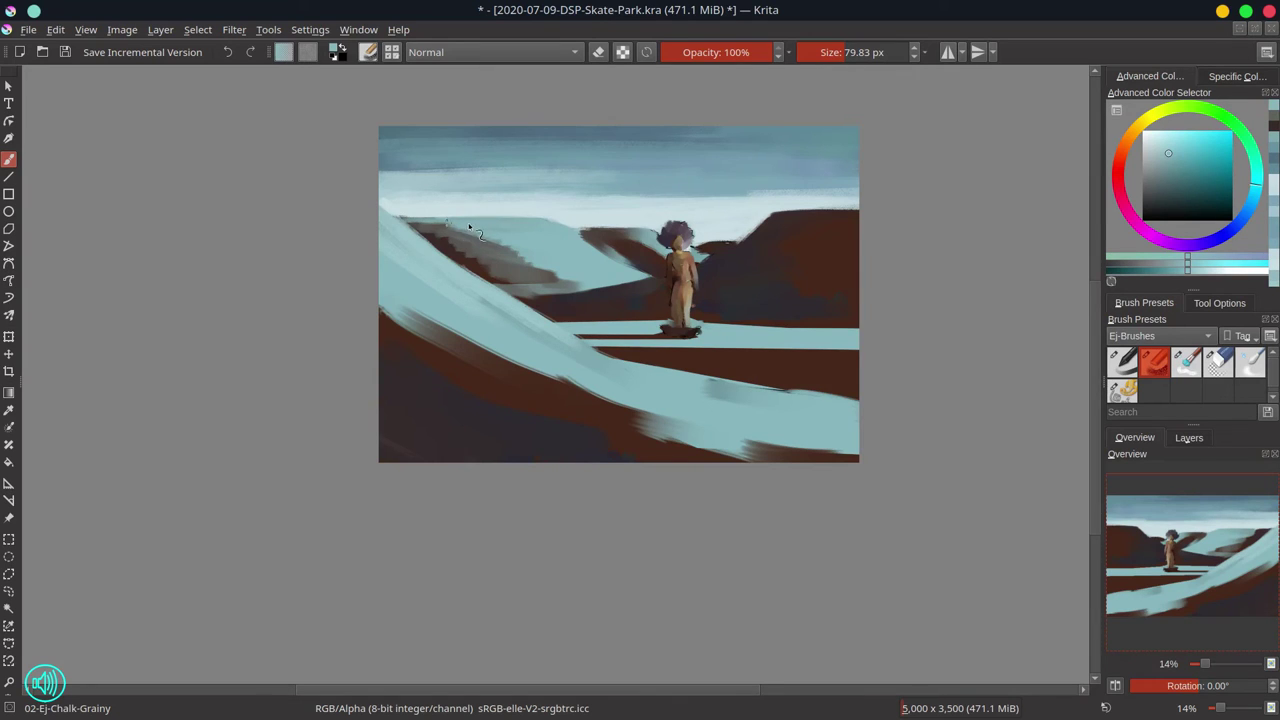
mouse_move(516, 290)
mouse_down()
mouse_move(613, 285)
mouse_move(556, 287)
mouse_move(590, 288)
mouse_up()
ctrl+click(500, 316)
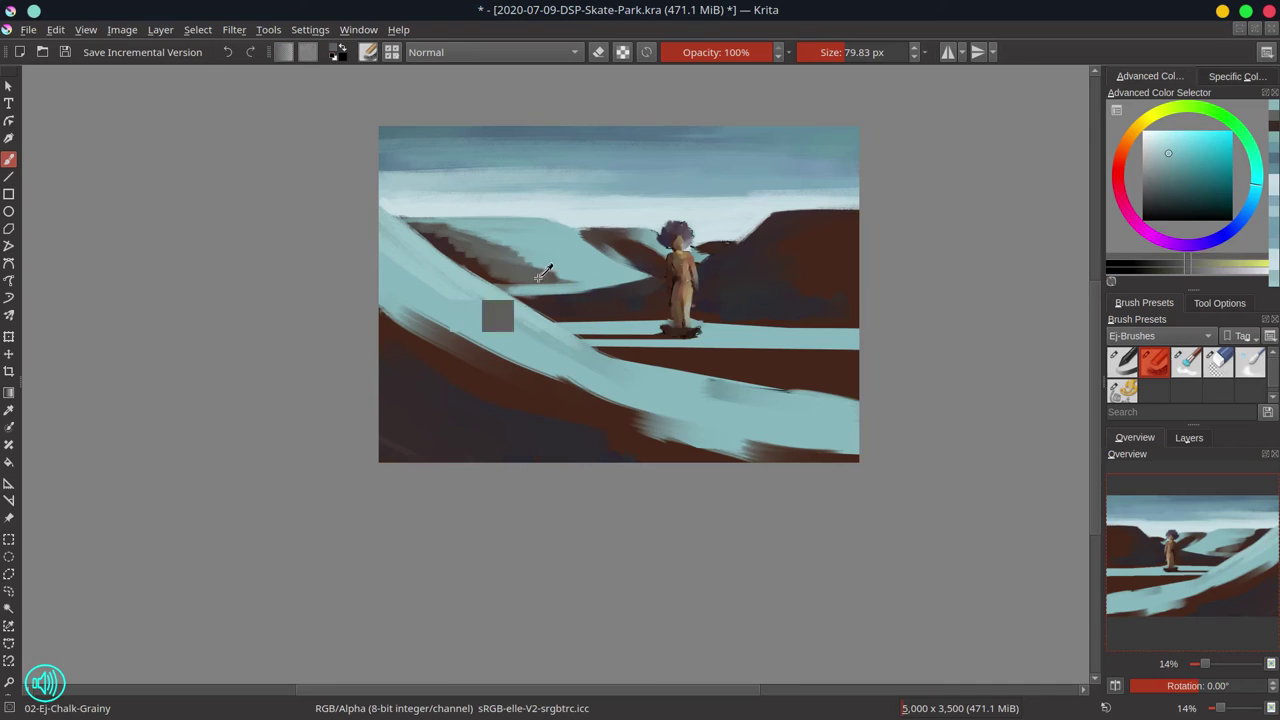
ctrl+click(622, 288)
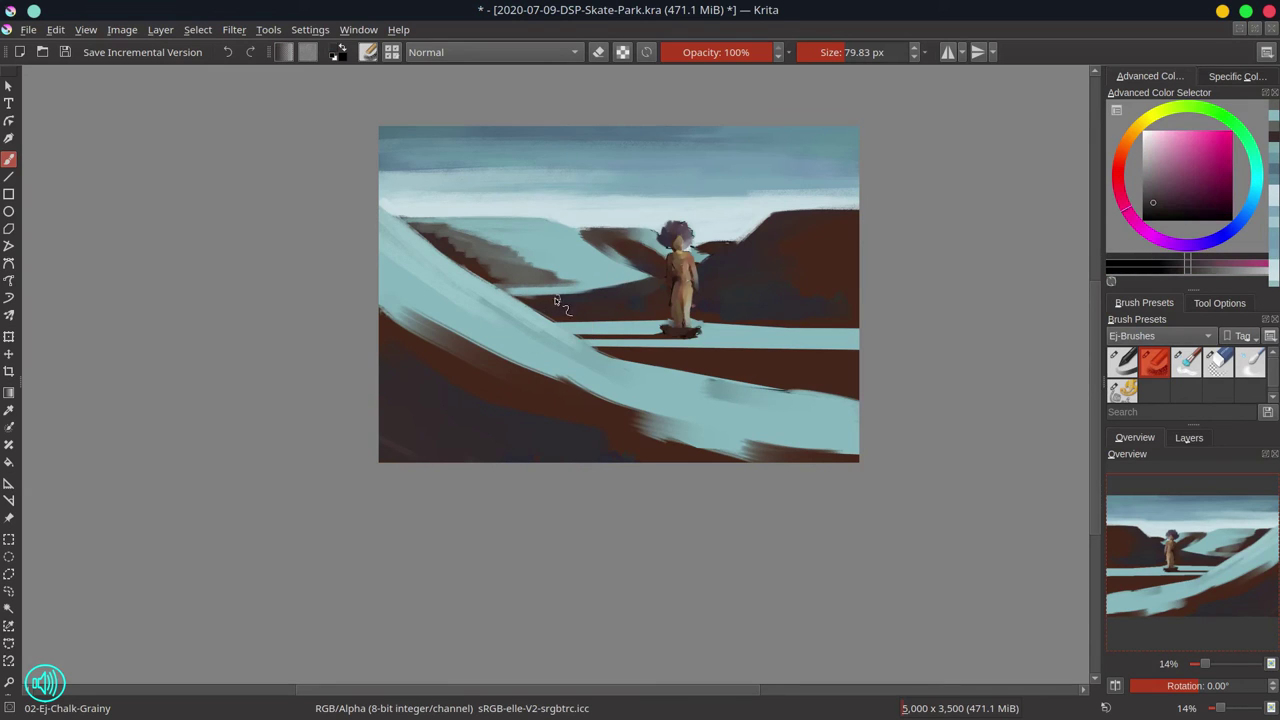
Step: Cover the right hill's slope edge with dark purple and paint a light blue-green rim along its flat top
ctrl+click(695, 268)
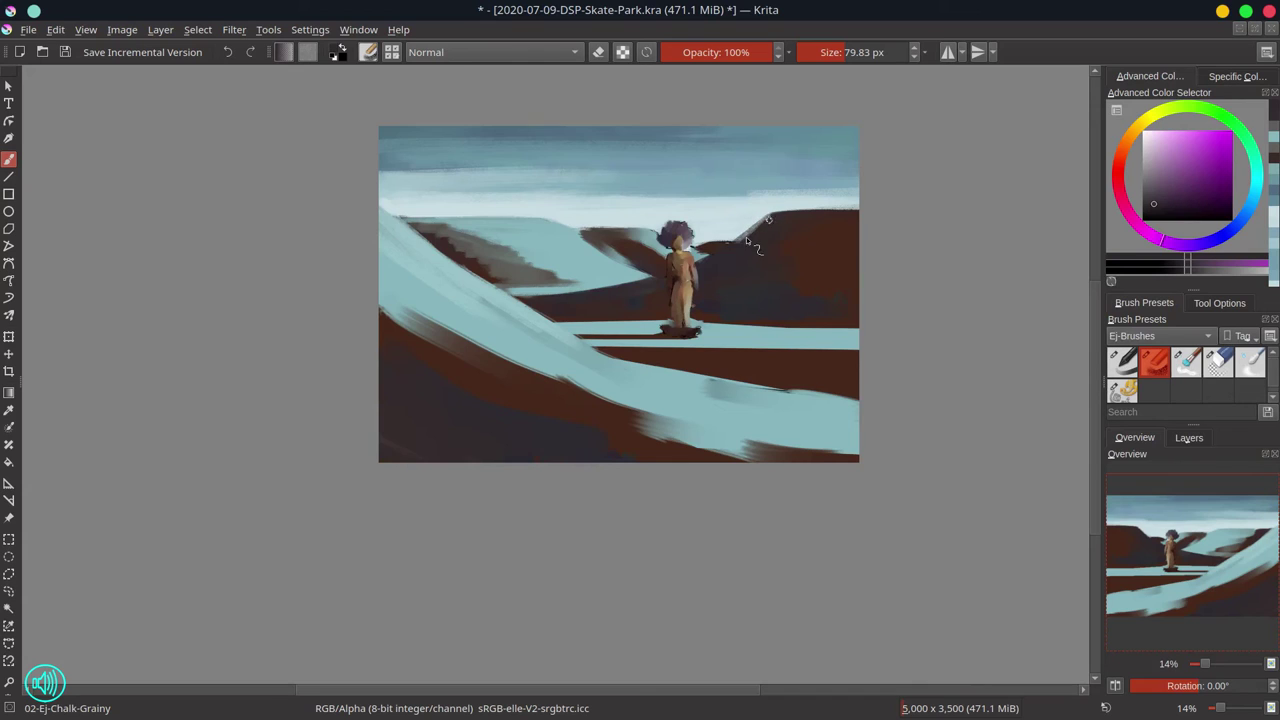
ctrl+click(565, 258)
click(685, 234)
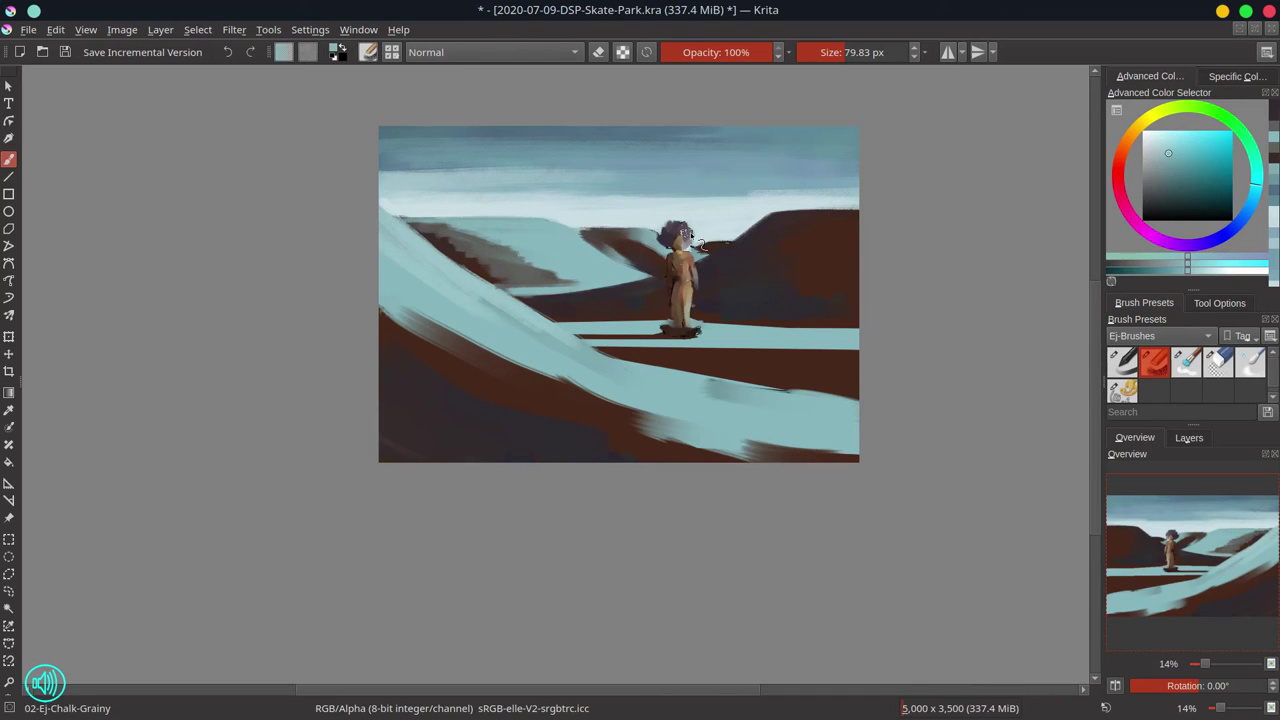
drag(768, 213, 858, 212)
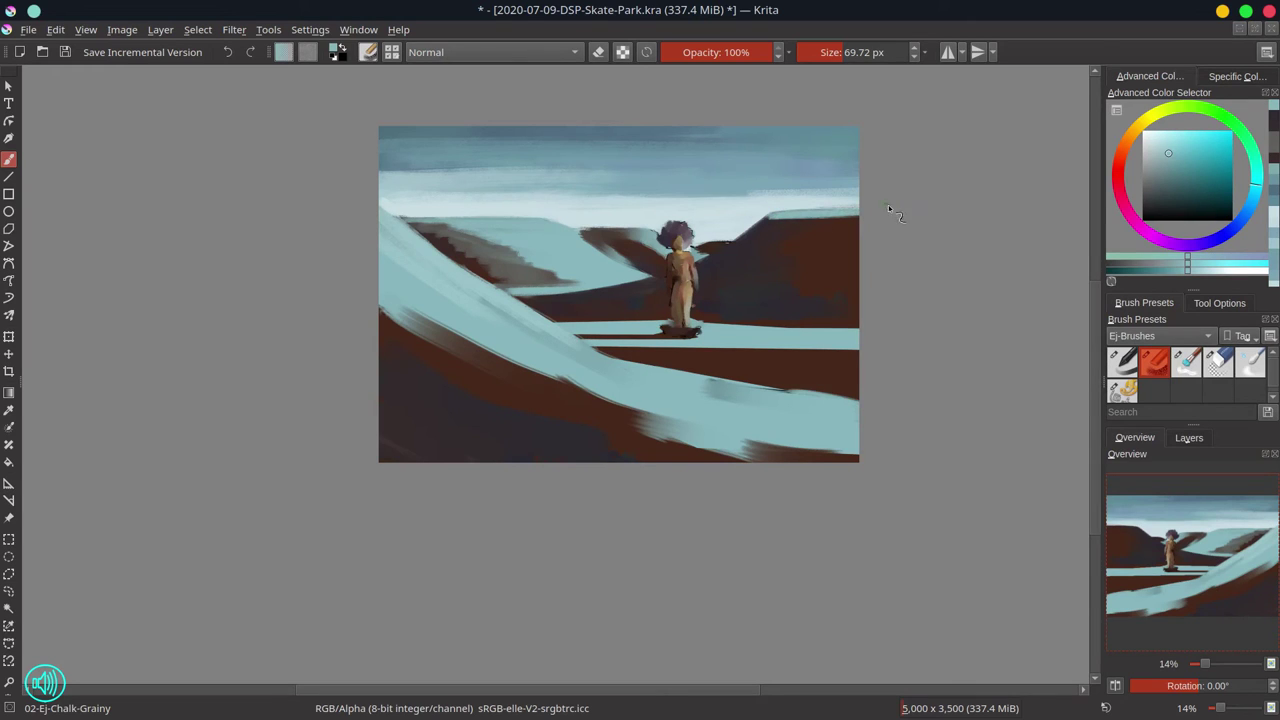
Step: Sample dark tones and paint over the shadow areas of the right hill and around the figure at 69.72 px
ctrl+click(730, 280)
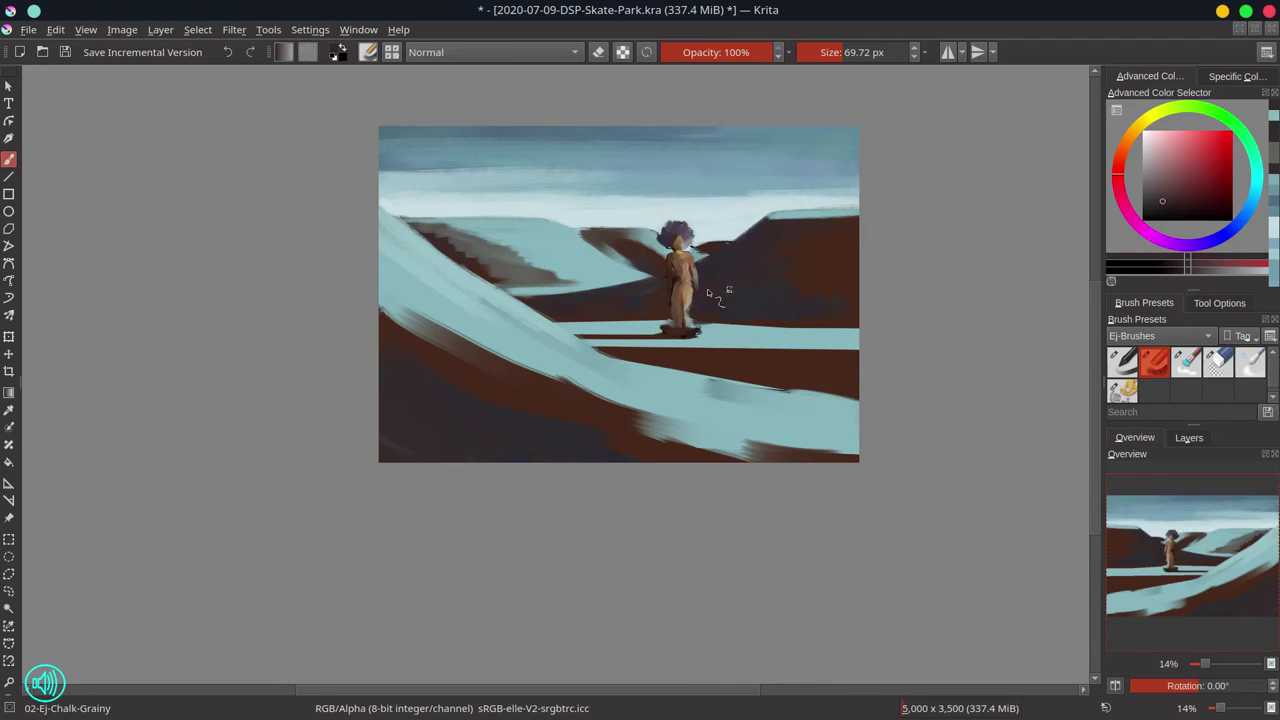
ctrl+click(648, 312)
ctrl+click(626, 324)
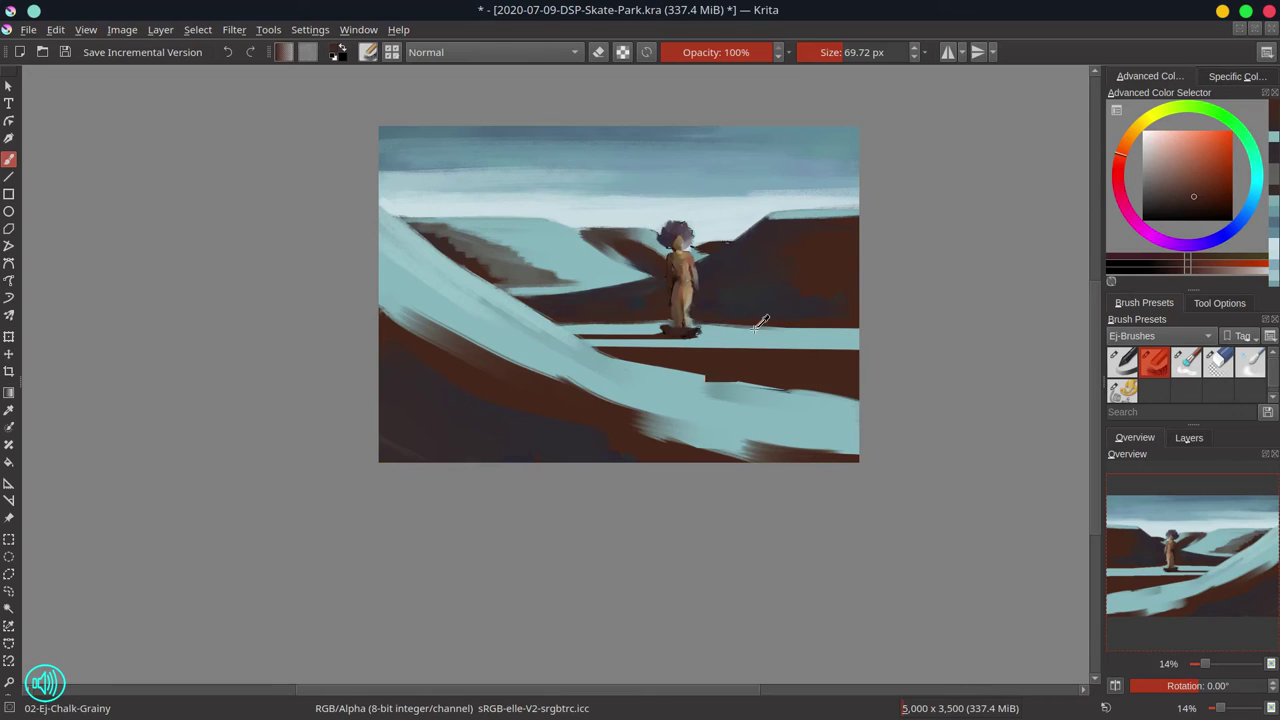
Step: Paint light blue-green strokes along the upper and lower edges of the ground strip beside the figure, then sample the dark brown below it
ctrl+click(730, 330)
drag(722, 329, 848, 328)
ctrl+click(734, 339)
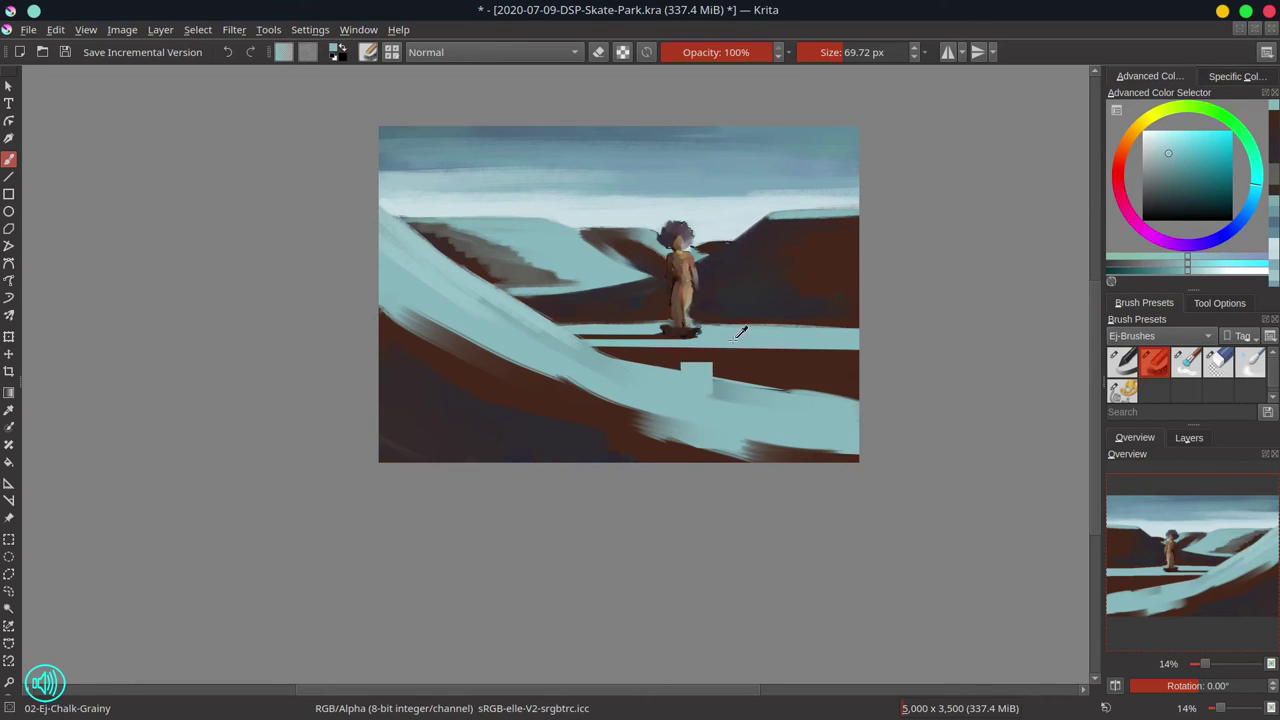
shift+click(675, 345)
drag(611, 349, 866, 351)
ctrl+click(740, 362)
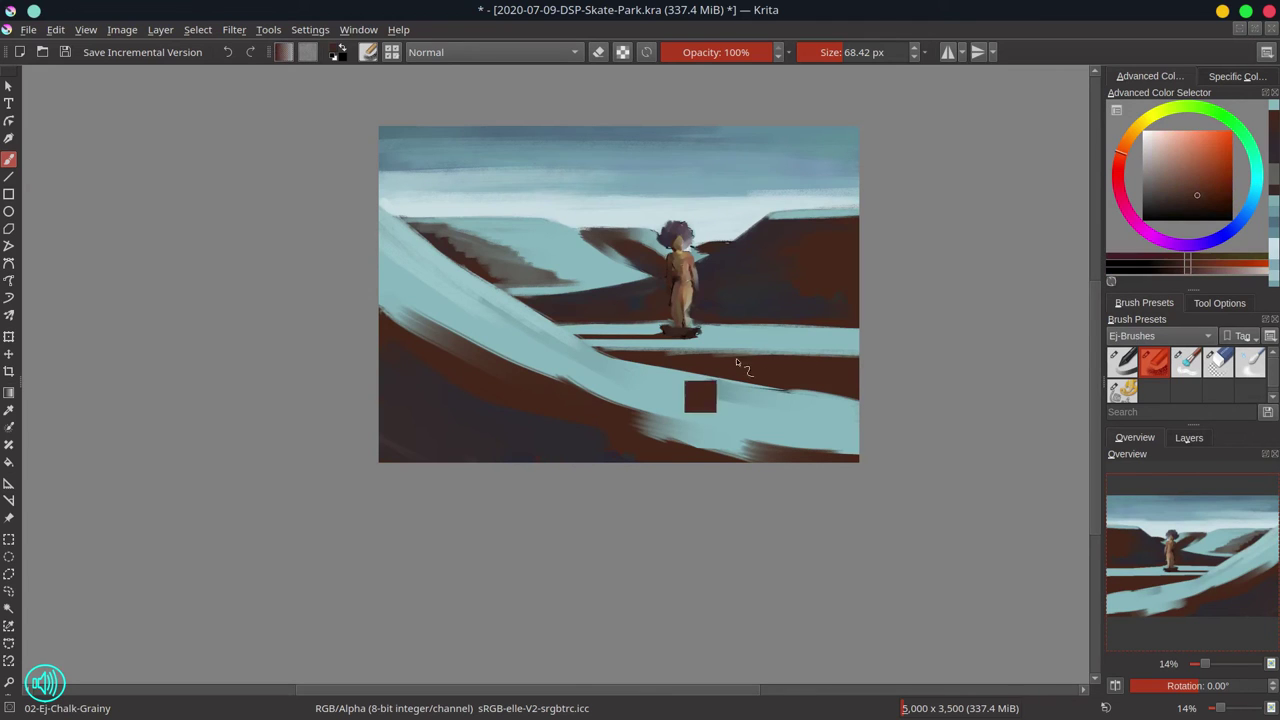
Step: Rotate the canvas to -18.64° and paint sampled light blue-green over the upper part of the foreground slope at 84.34 px
ctrl+click(555, 318)
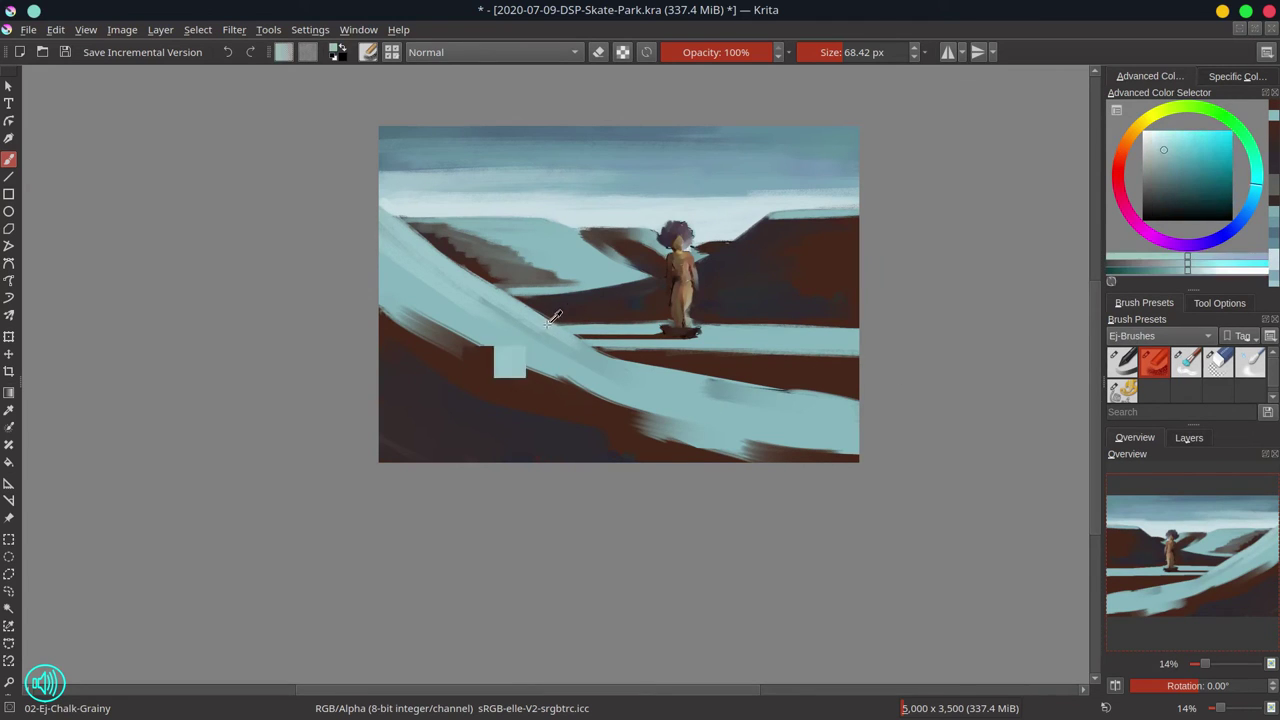
drag(868, 374, 948, 268)
ctrl+click(556, 336)
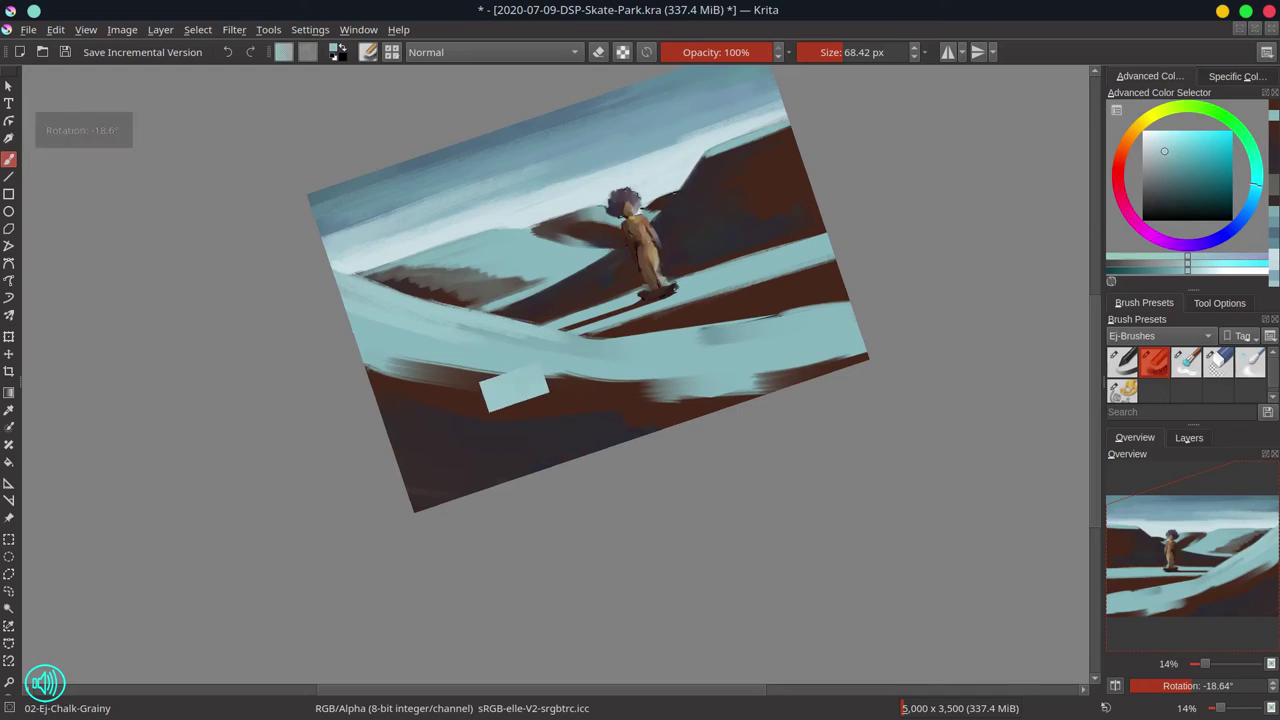
mouse_move(556, 336)
mouse_down()
mouse_move(671, 344)
mouse_move(594, 344)
mouse_move(728, 334)
mouse_move(811, 306)
mouse_move(745, 326)
mouse_move(826, 336)
mouse_up()
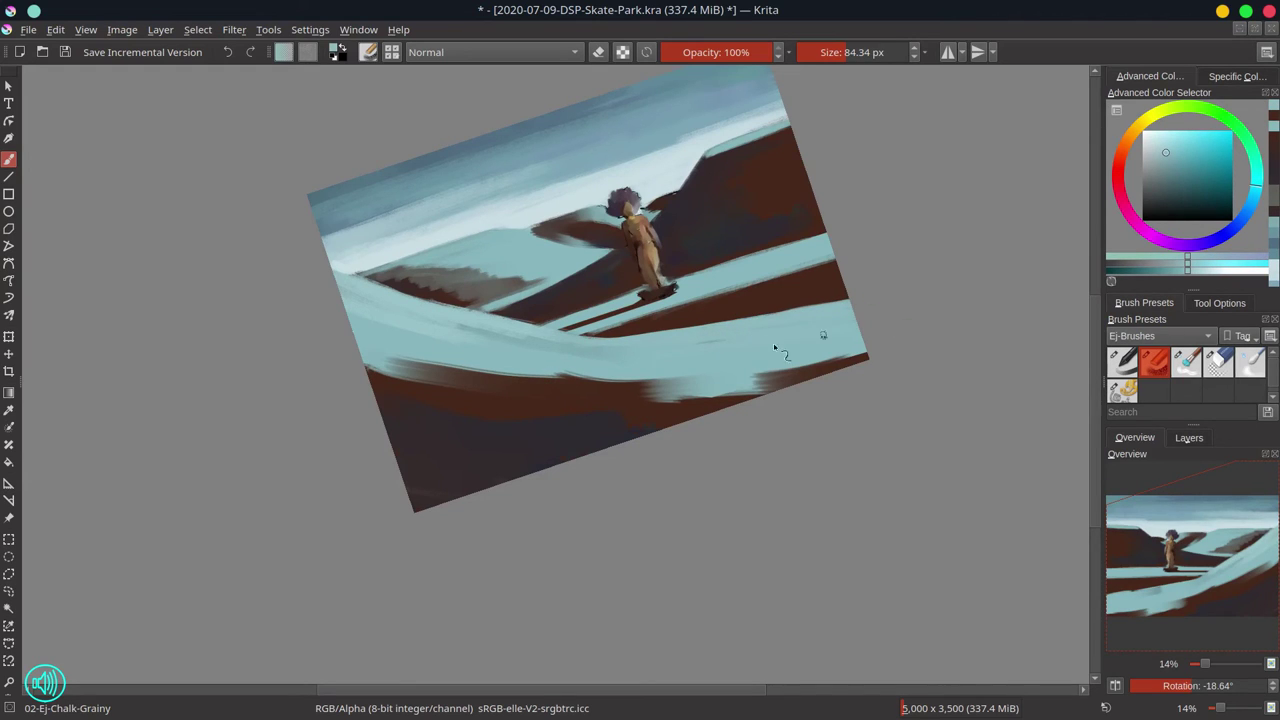
Step: Enlarge the chalk brush to 267.85 px and paint a grainy grey-green transition along the foreground slope's lower edge
shift+drag(700, 398, 734, 398)
shift+drag(584, 364, 668, 364)
ctrl+click(420, 388)
mouse_move(460, 374)
mouse_down()
mouse_move(395, 361)
mouse_move(734, 390)
mouse_move(880, 355)
mouse_up()
ctrl+click(684, 386)
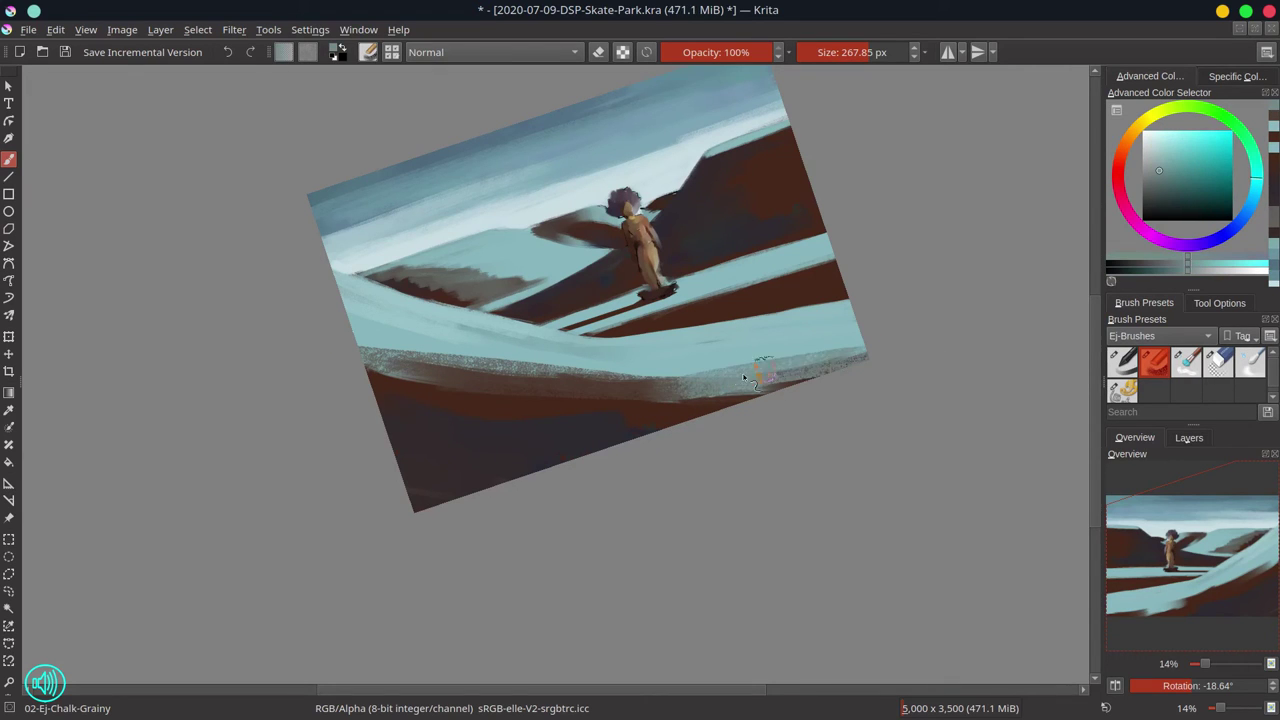
ctrl+click(670, 390)
mouse_move(680, 390)
mouse_down()
mouse_move(838, 375)
mouse_move(724, 388)
mouse_move(885, 386)
mouse_up()
Step: Sample the dark brown and dark purple and paint broad strokes through the foreground shadow below the slope
ctrl+click(520, 405)
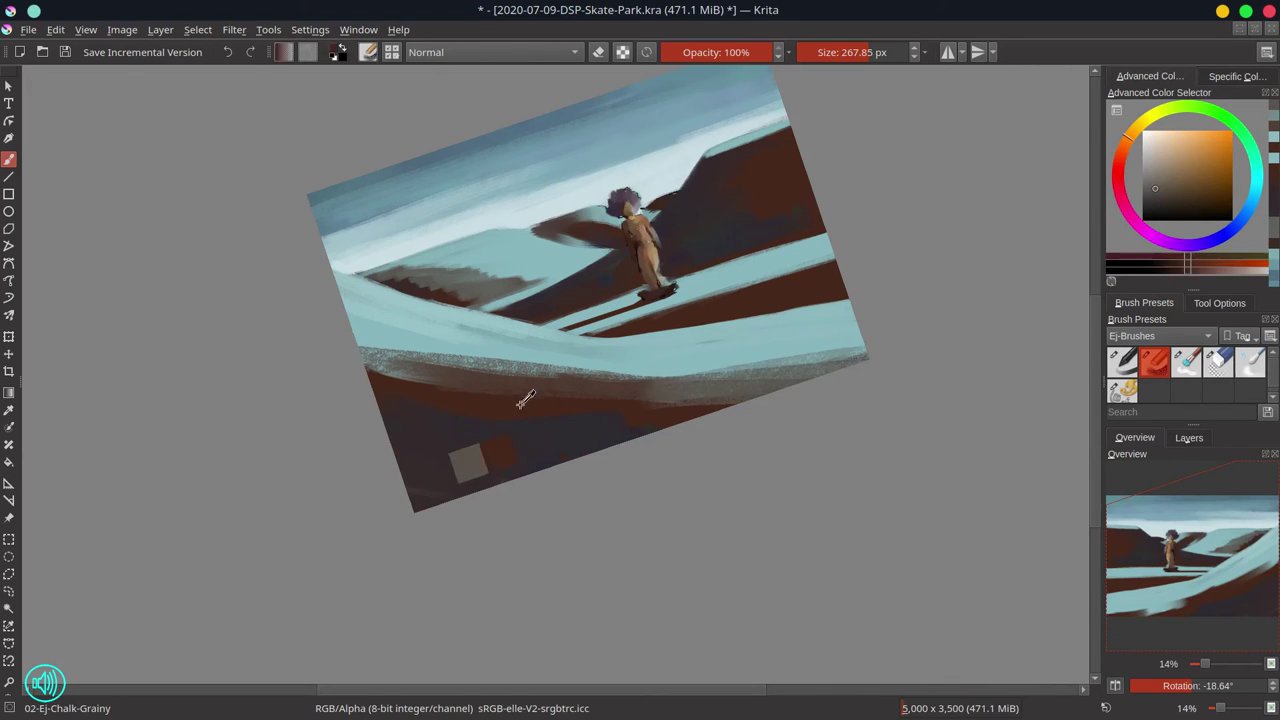
drag(540, 405, 814, 408)
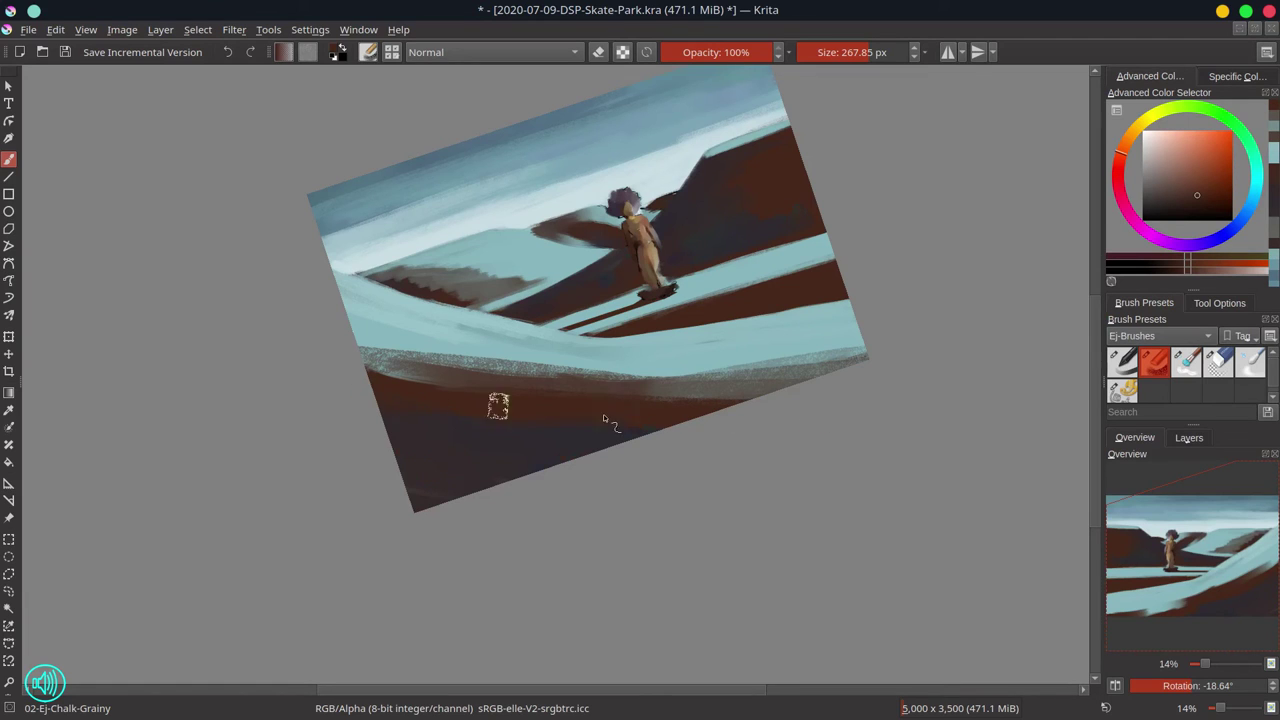
ctrl+click(530, 425)
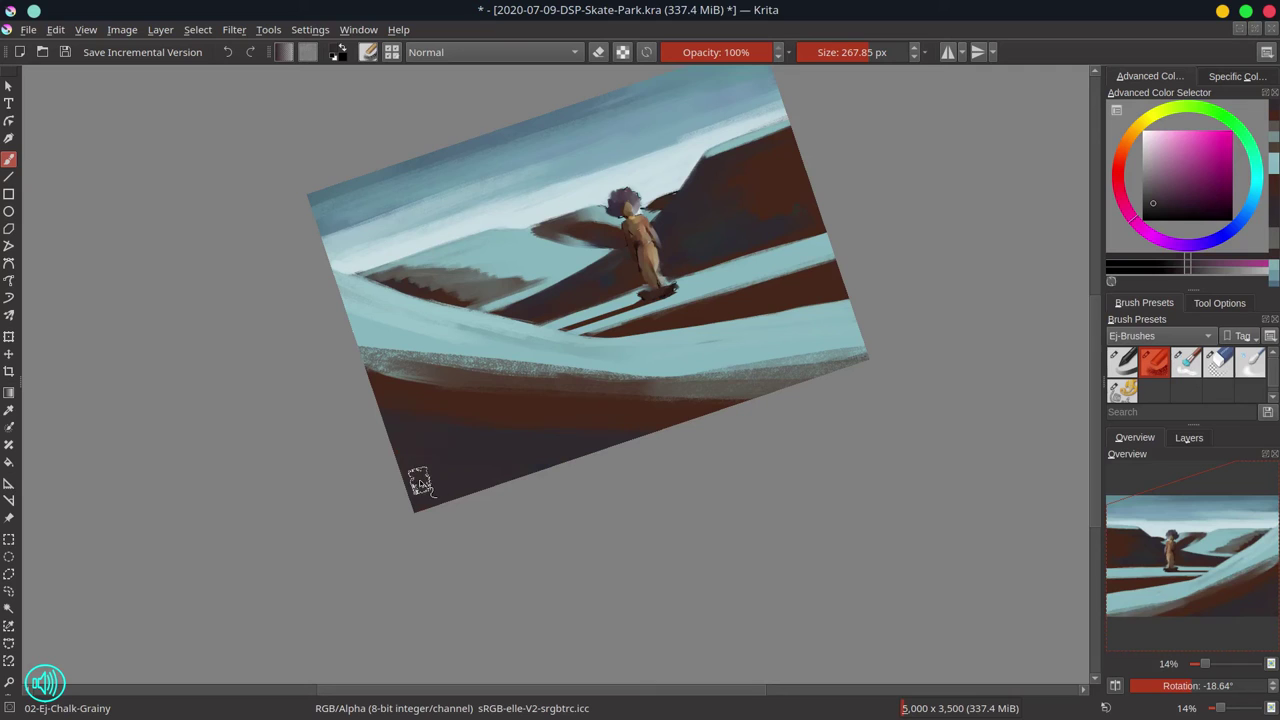
ctrl+click(410, 392)
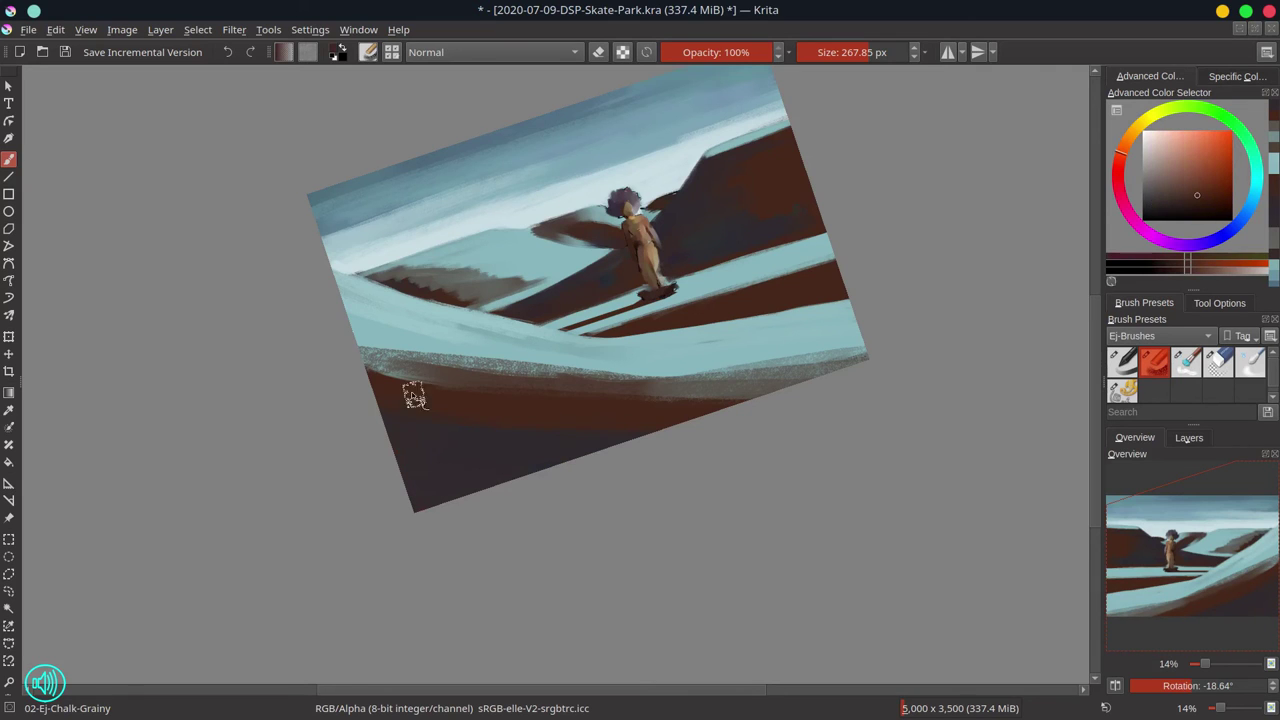
drag(366, 380, 583, 406)
Step: Paint grainy light blue-green strokes along the foreground slope's lower edge, then reset the canvas rotation
ctrl+click(432, 337)
mouse_move(366, 338)
mouse_down()
mouse_move(662, 373)
mouse_move(483, 355)
mouse_move(520, 364)
mouse_move(686, 371)
mouse_move(487, 376)
mouse_move(894, 372)
mouse_move(638, 375)
mouse_move(947, 345)
mouse_up()
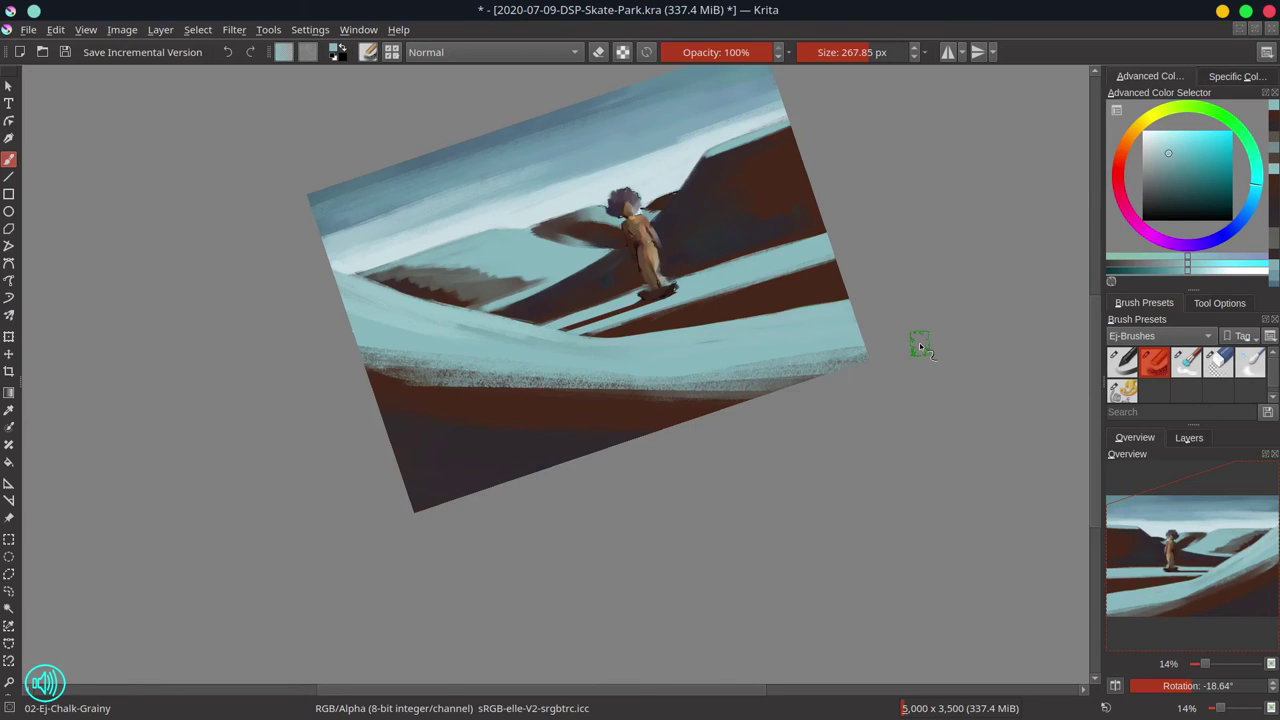
key(5)
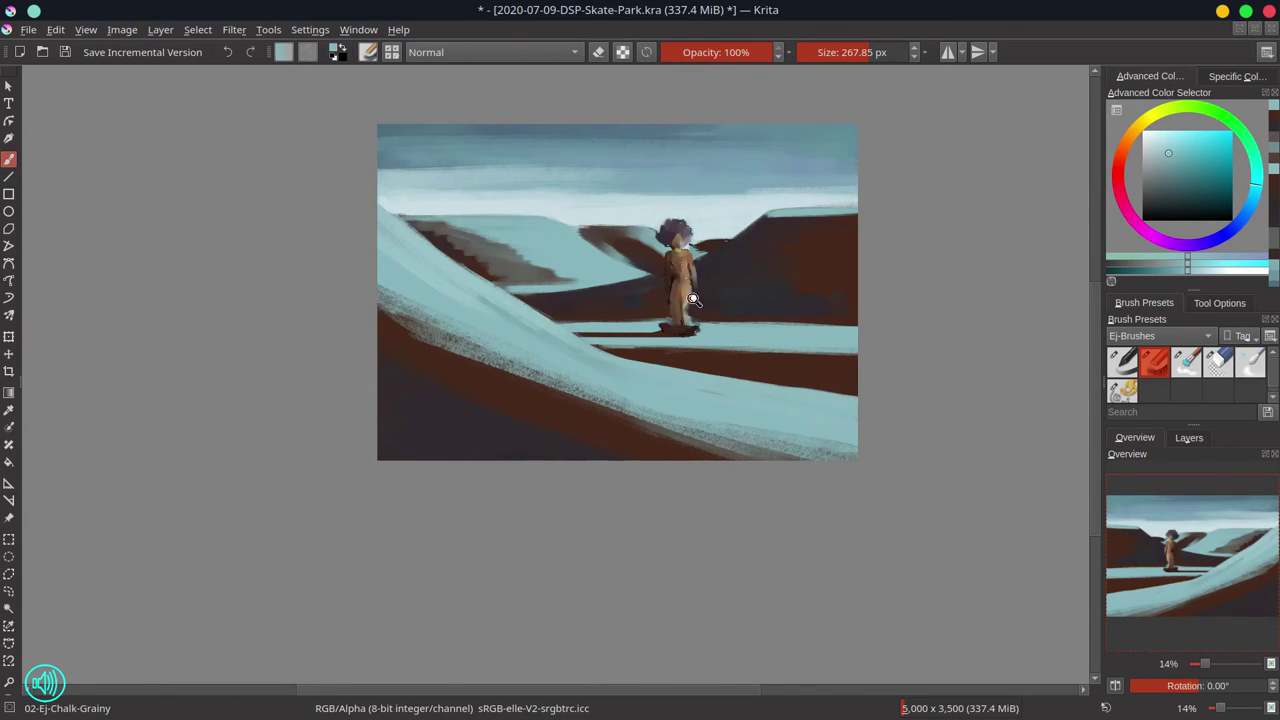
Step: Sample the dark grey-brown and paint the left tip and upper edge of the middle hill's shadow with the chalk brush at 37.53 px
drag(693, 299, 791, 226)
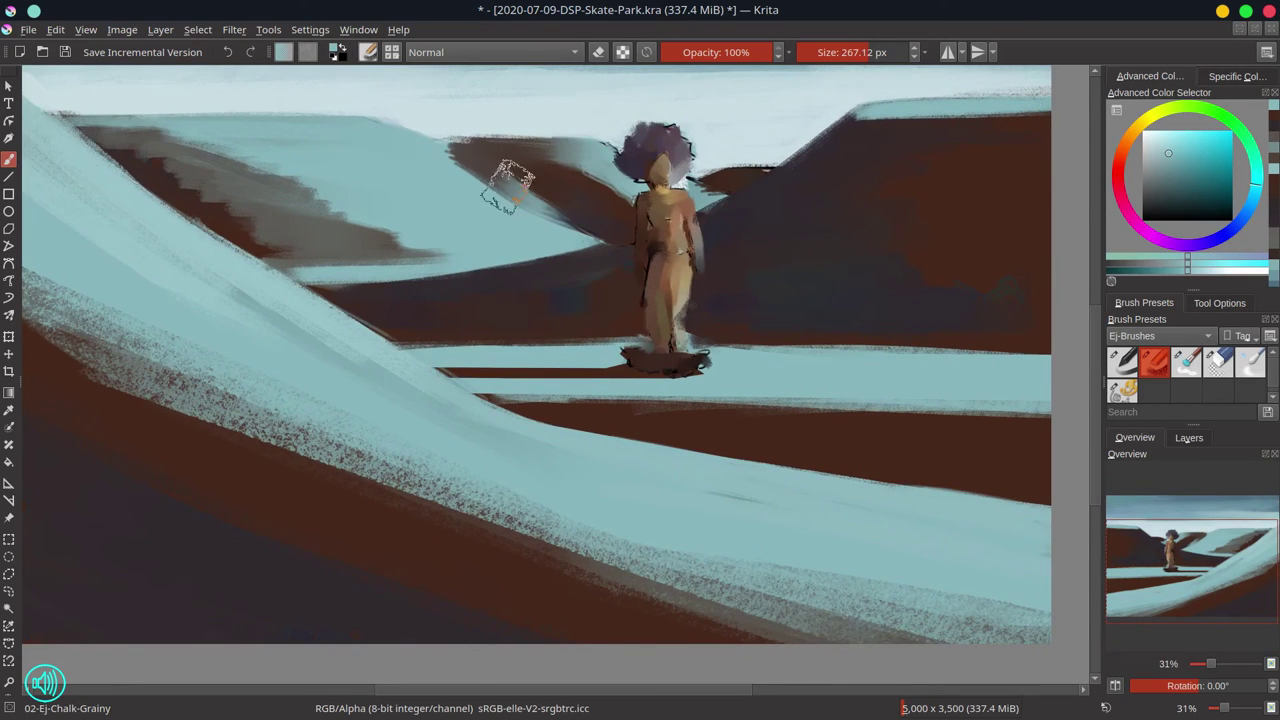
mouse_move(508, 186)
mouse_down()
mouse_move(462, 146)
mouse_move(473, 168)
mouse_up()
ctrl+click(465, 149)
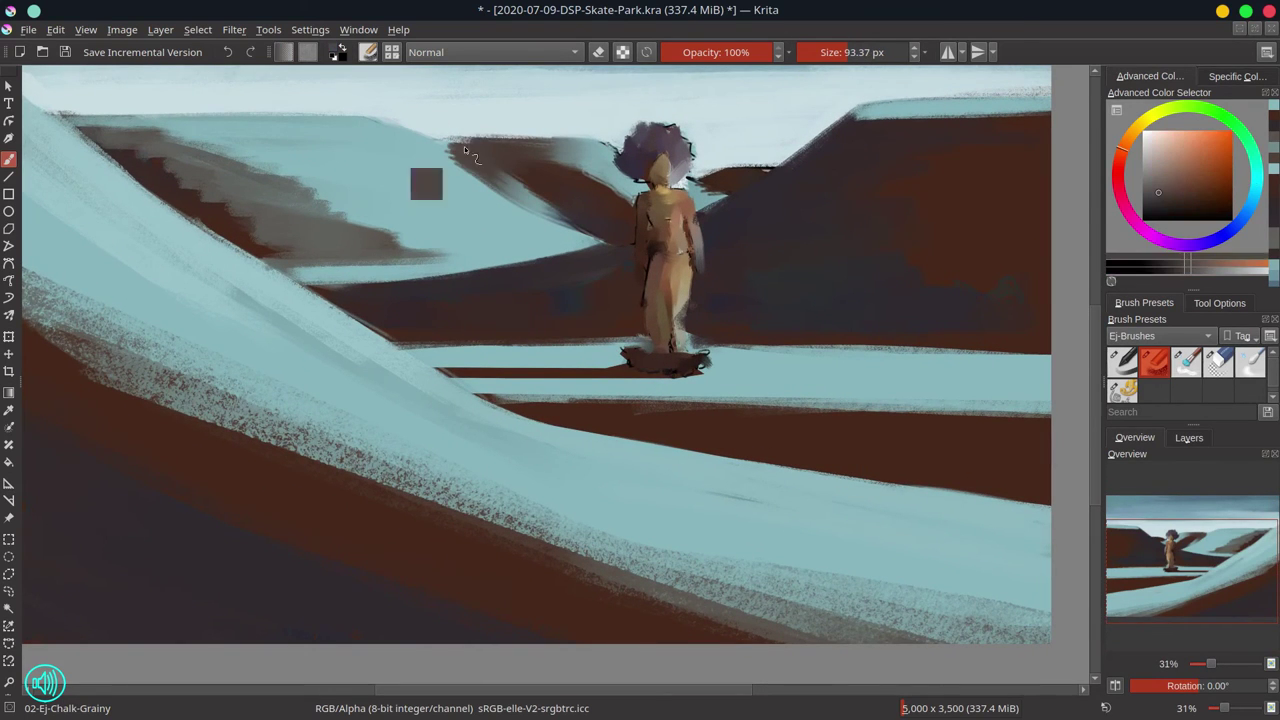
key(bracketleft)
key(bracketleft)
key(bracketleft)
key(bracketleft)
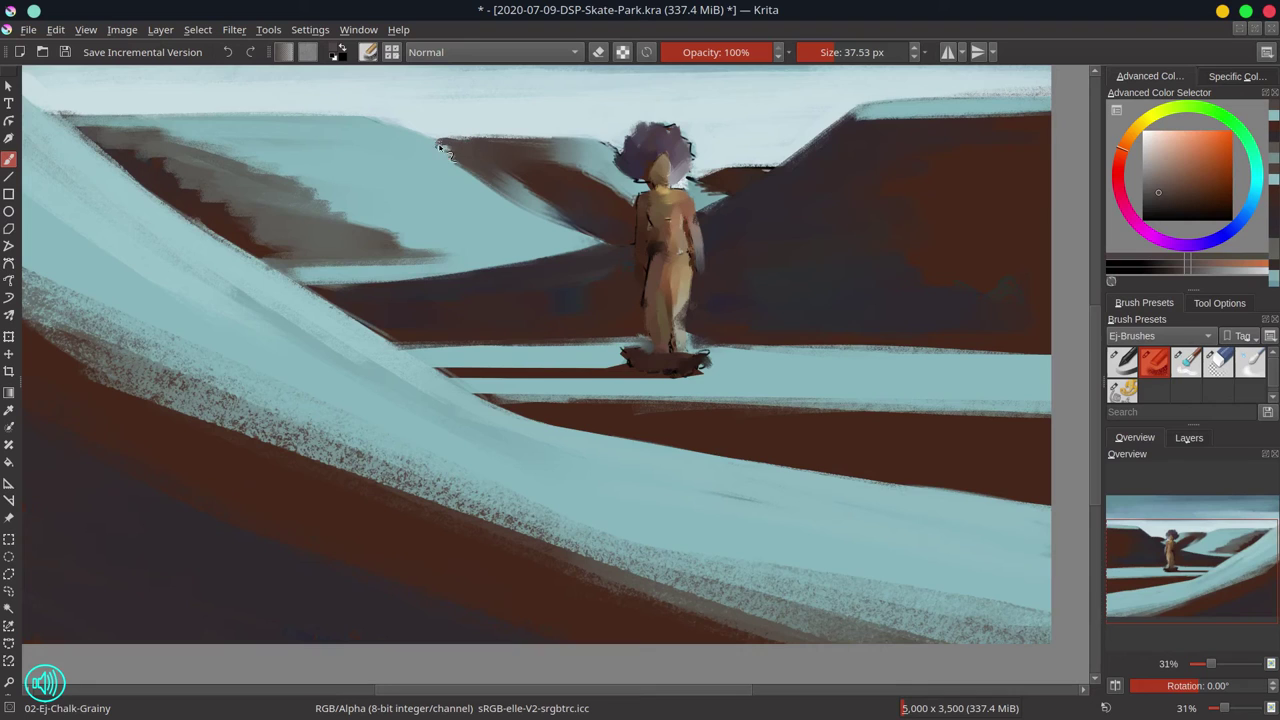
mouse_move(439, 146)
mouse_down()
mouse_move(468, 173)
mouse_move(440, 148)
mouse_move(475, 170)
mouse_move(446, 148)
mouse_move(492, 148)
mouse_move(443, 146)
mouse_move(499, 140)
mouse_up()
Step: Clean up the middle hill's left tip with sampled pale sky and paint sampled light blue-green along its upper edge towards the hair
ctrl+click(420, 121)
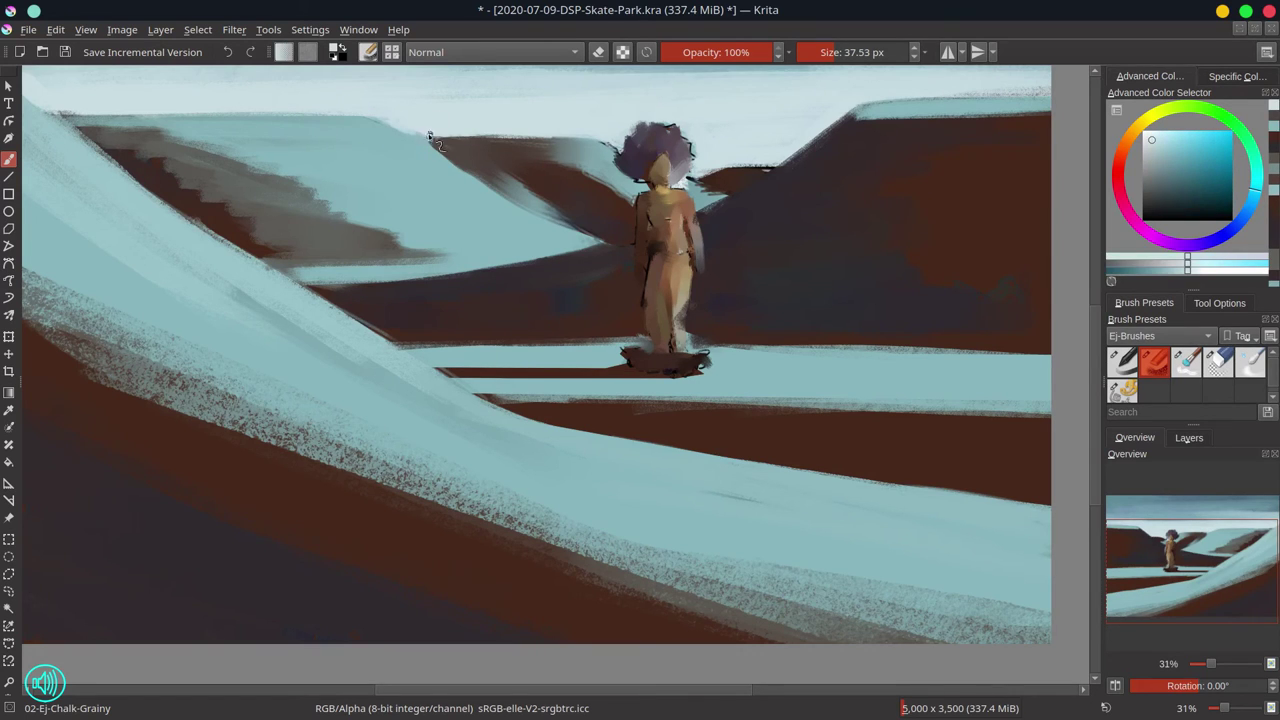
ctrl+click(597, 150)
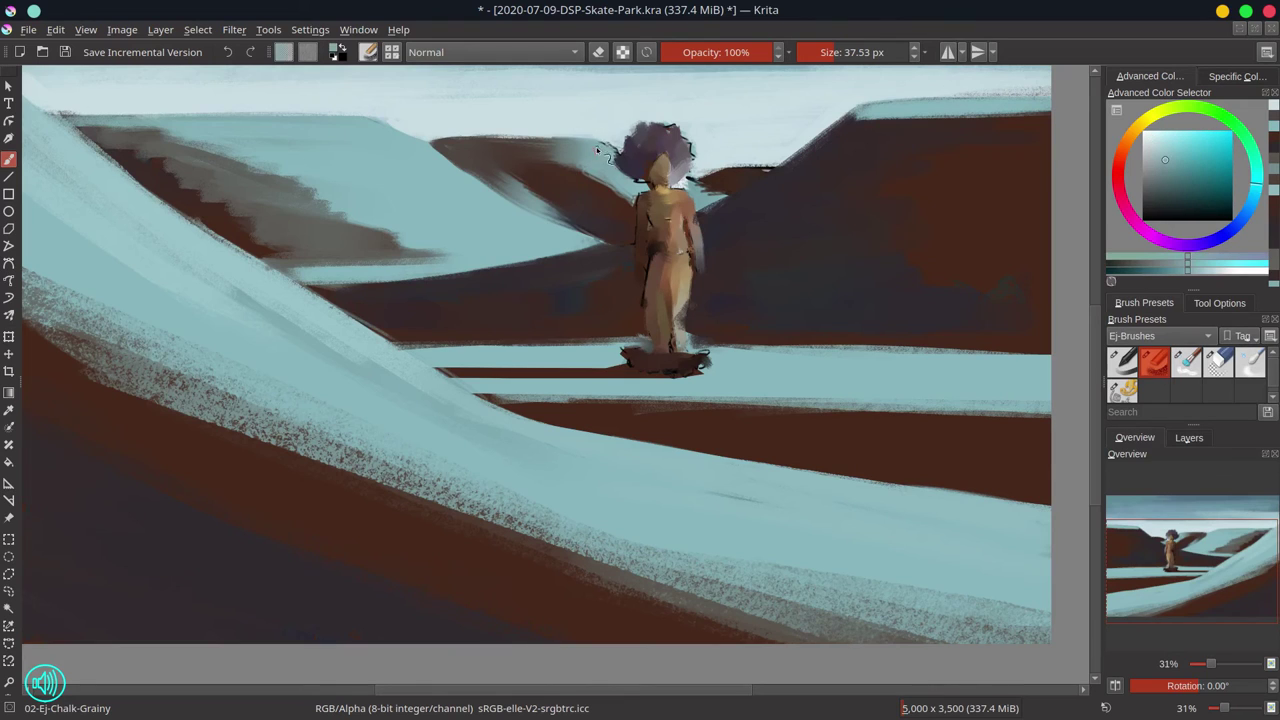
drag(616, 157, 611, 151)
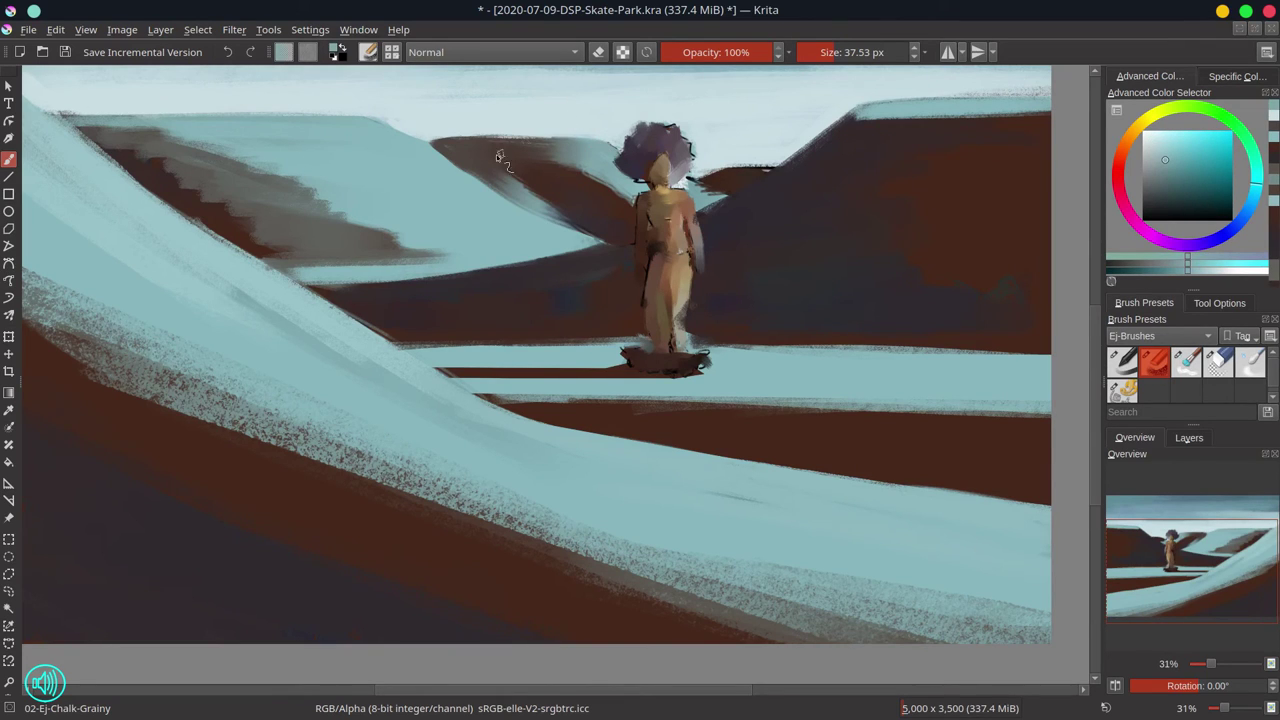
drag(430, 141, 588, 140)
Step: Sample the dark brown and fill out the middle hill's shadow down to its lower edge at 45.43 px
ctrl+click(548, 186)
key(bracketright)
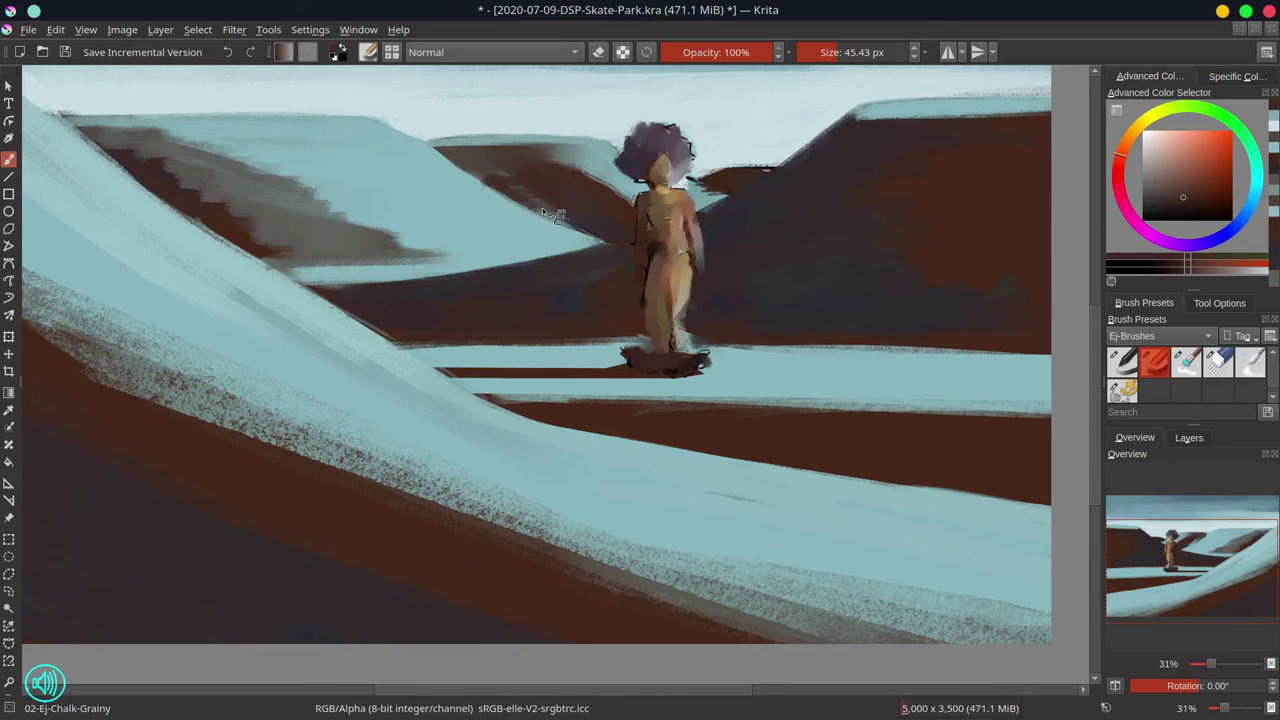
mouse_move(542, 207)
mouse_down()
mouse_move(563, 212)
mouse_move(554, 204)
mouse_up()
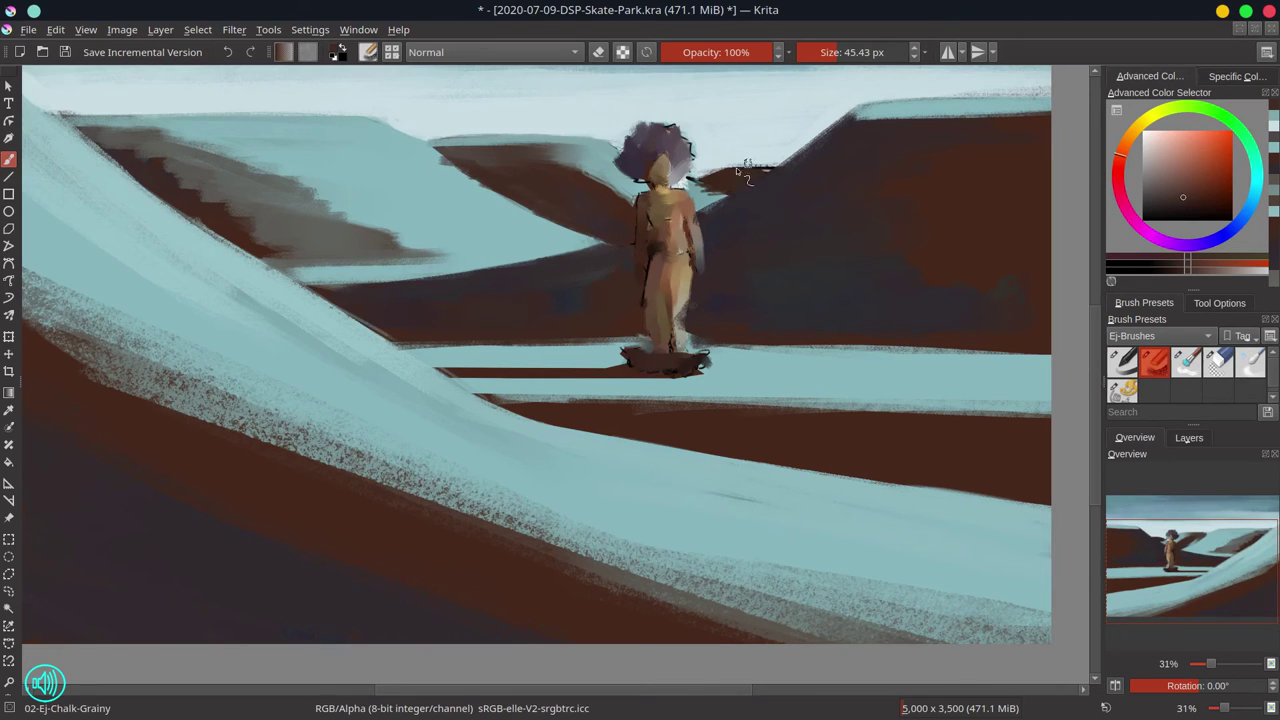
Step: Reshape the small distant hill right of the figure with sampled light blue-green, pale sky and dark brown, adding a light upper edge
ctrl+click(708, 190)
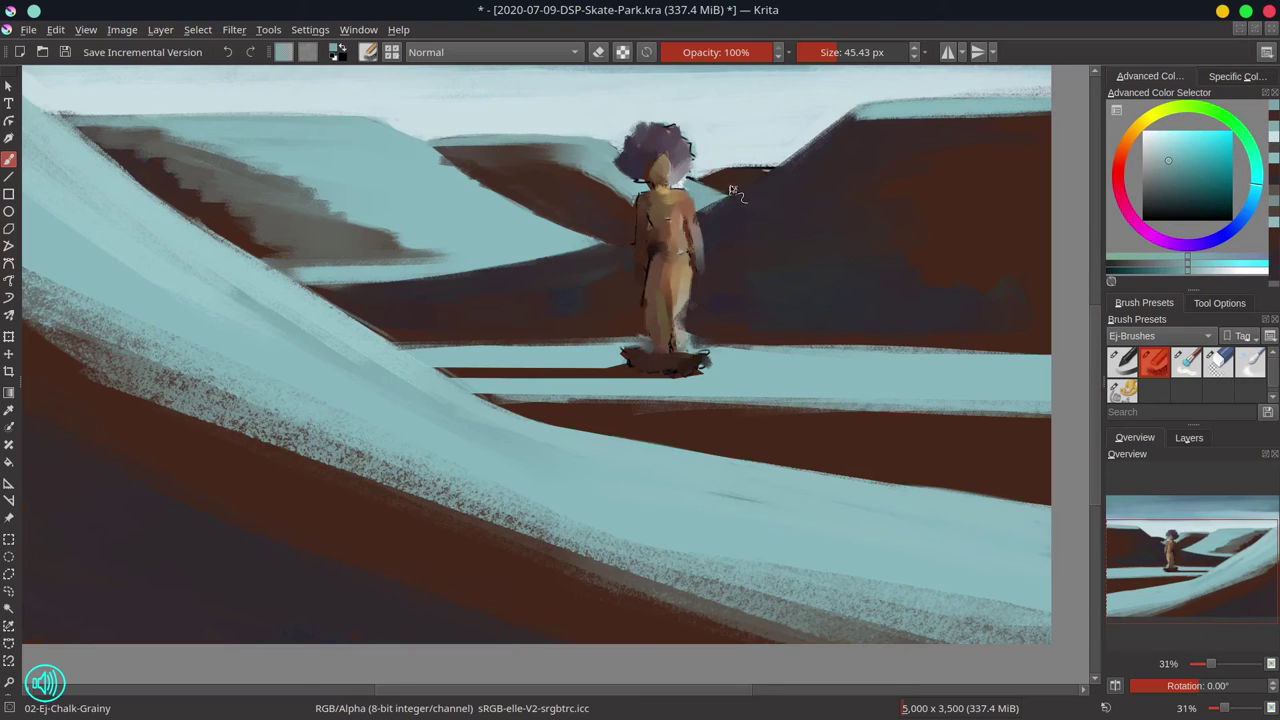
ctrl+click(720, 156)
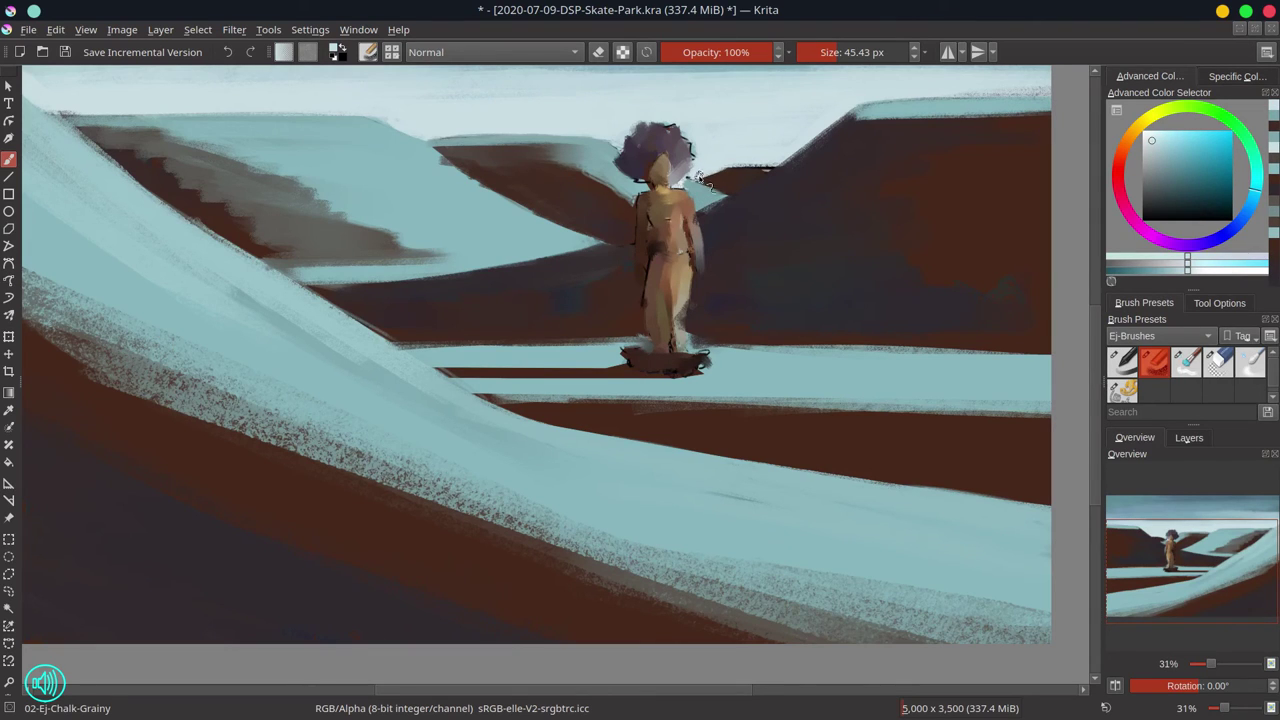
ctrl+click(748, 180)
ctrl+click(745, 182)
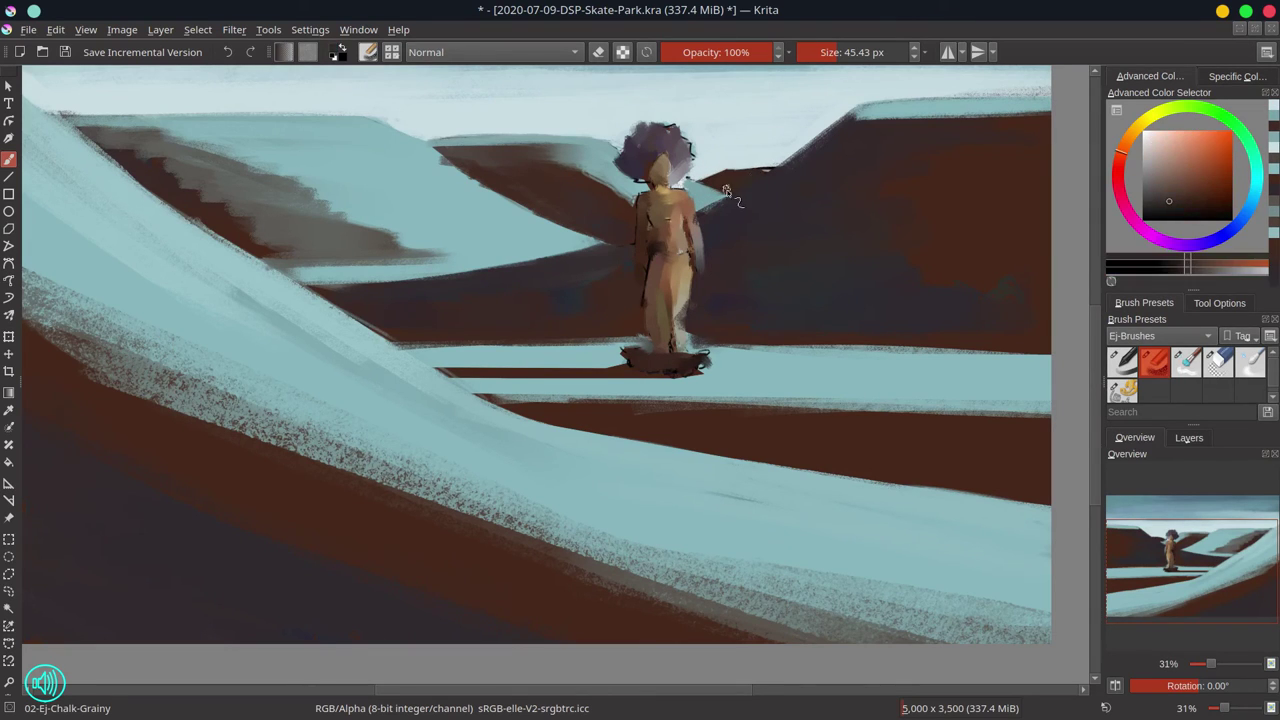
ctrl+click(754, 175)
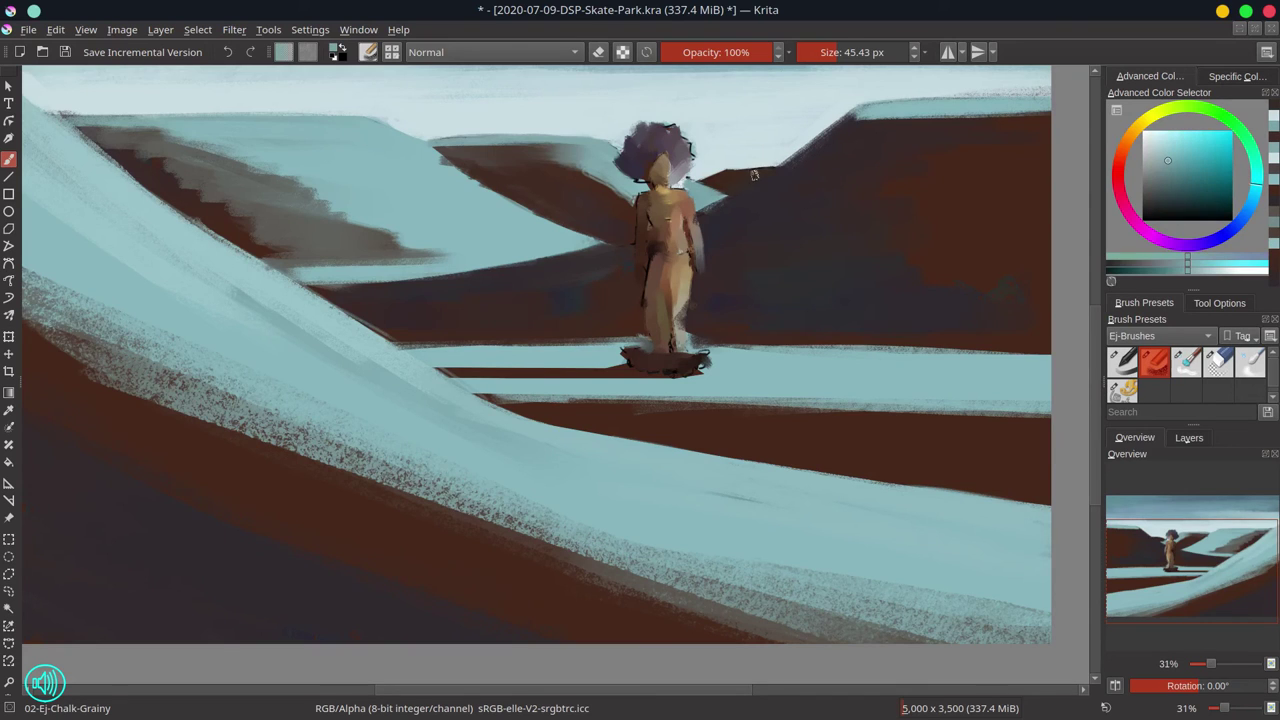
drag(745, 183, 778, 168)
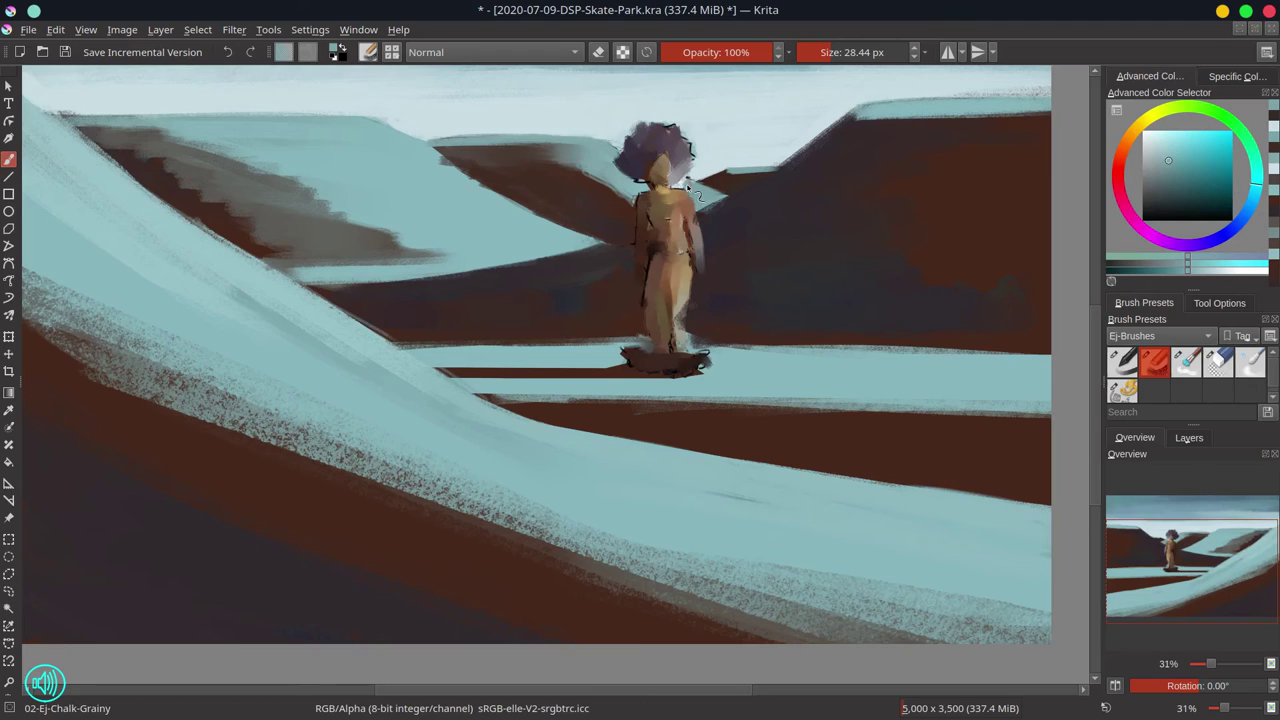
Step: Clean up the background around the hair and shoulder at 28.44 px with sampled light blue-green and pale sky
drag(680, 186, 689, 187)
ctrl+click(611, 146)
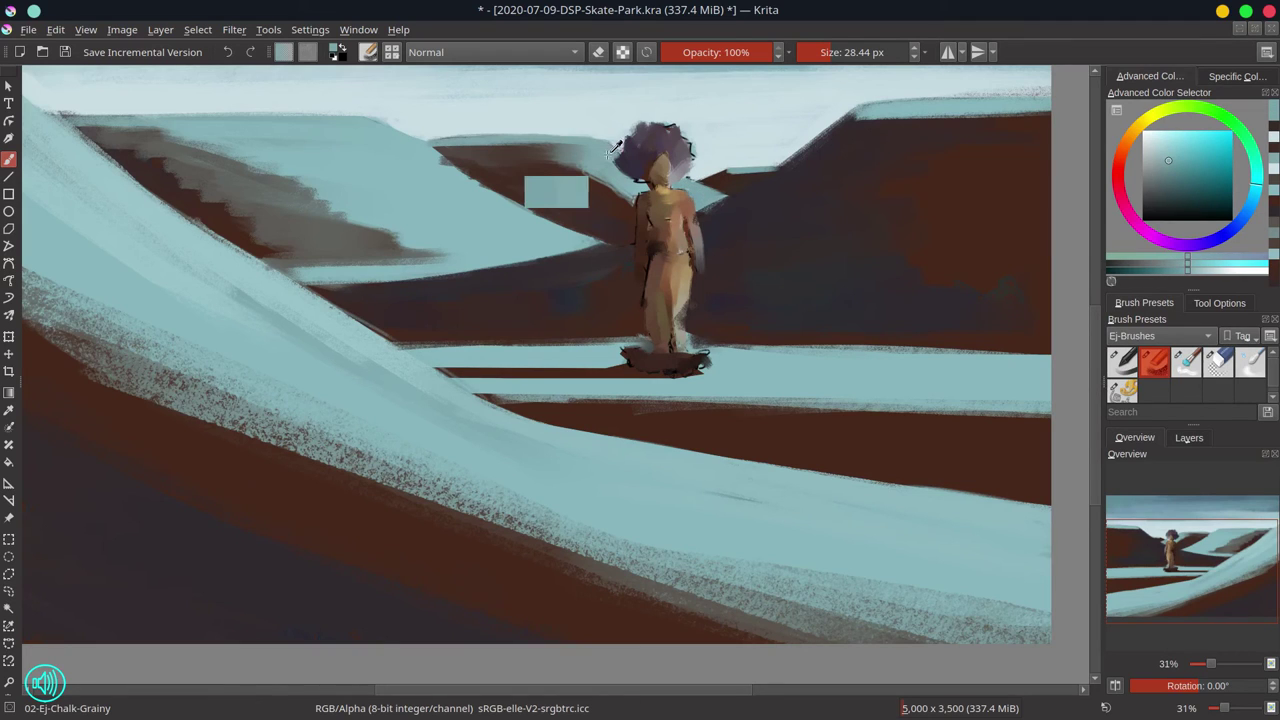
drag(614, 148, 617, 153)
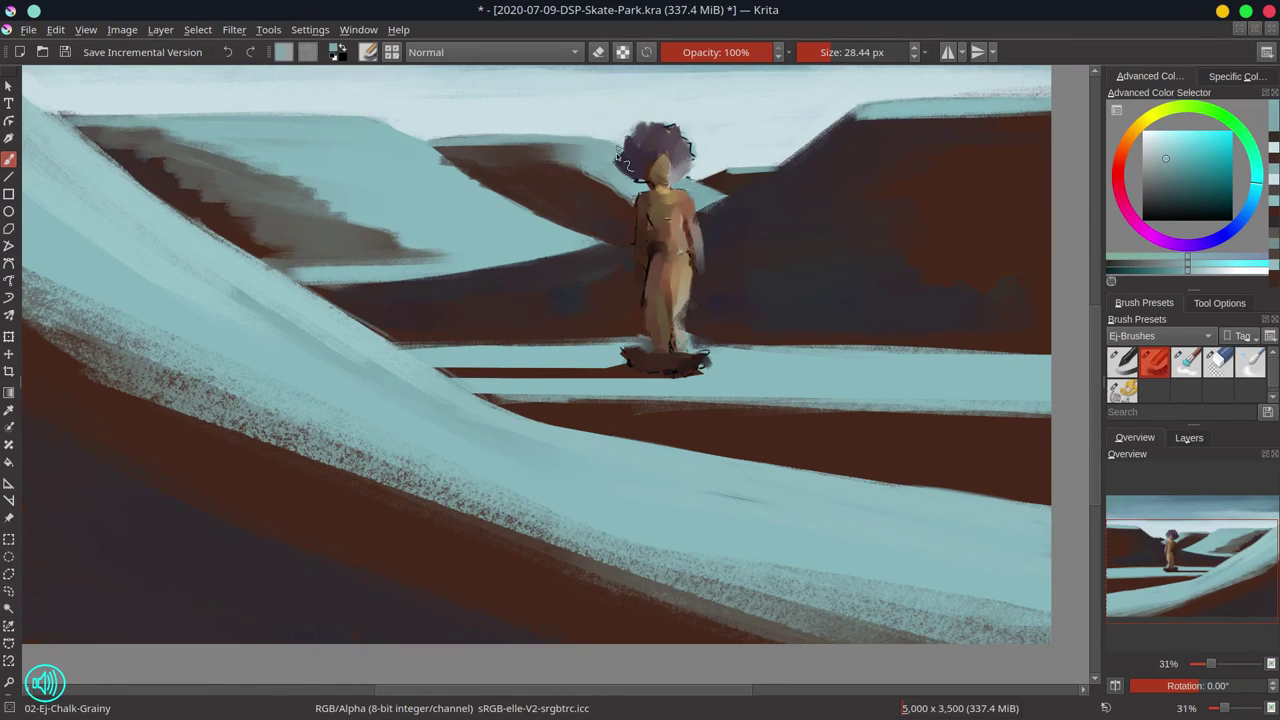
ctrl+click(697, 172)
drag(697, 171, 641, 180)
Step: Touch up the hair's lower edge with sampled dark purple and the figure's shoulder and arm with sampled tan and brown
ctrl+click(638, 175)
ctrl+click(632, 172)
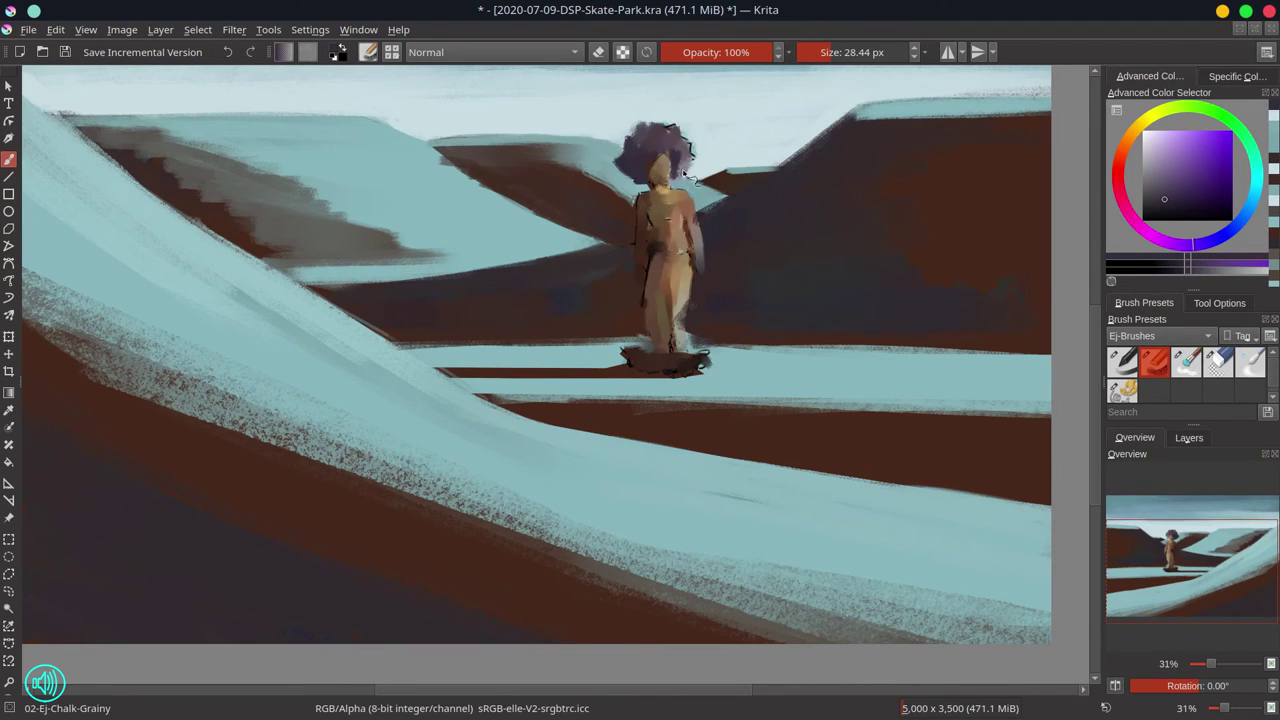
ctrl+click(666, 184)
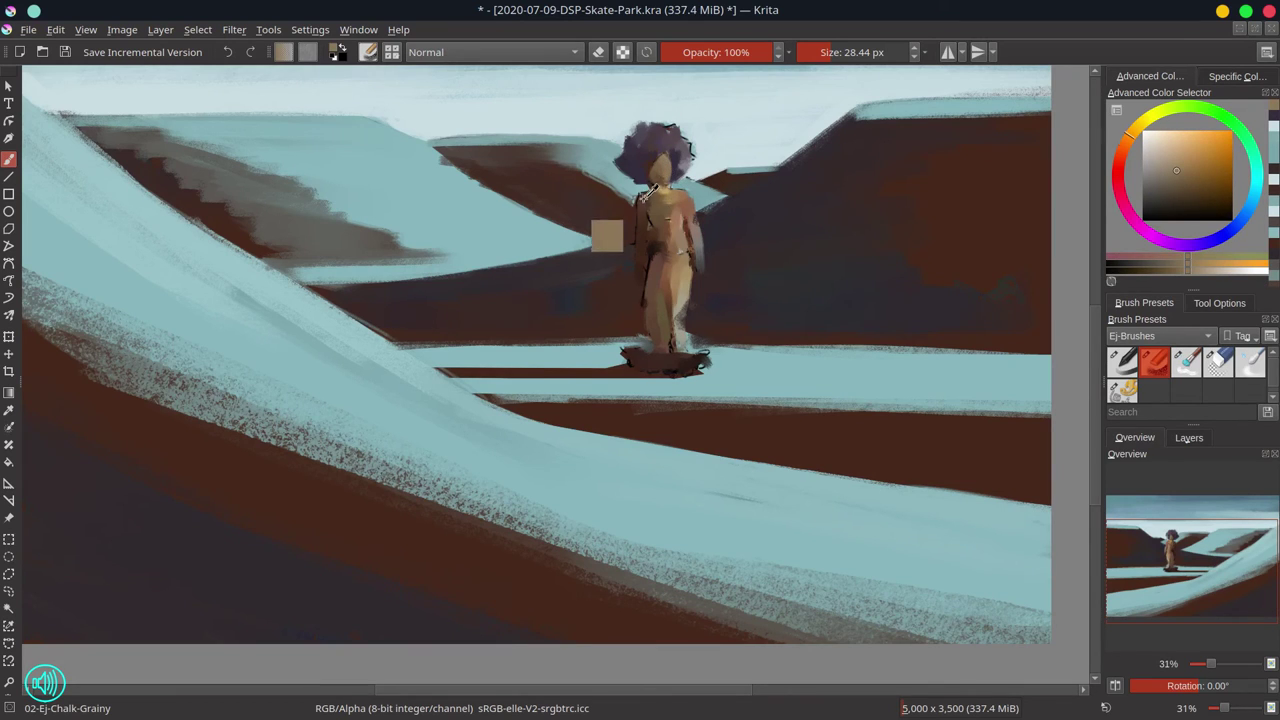
ctrl+click(643, 218)
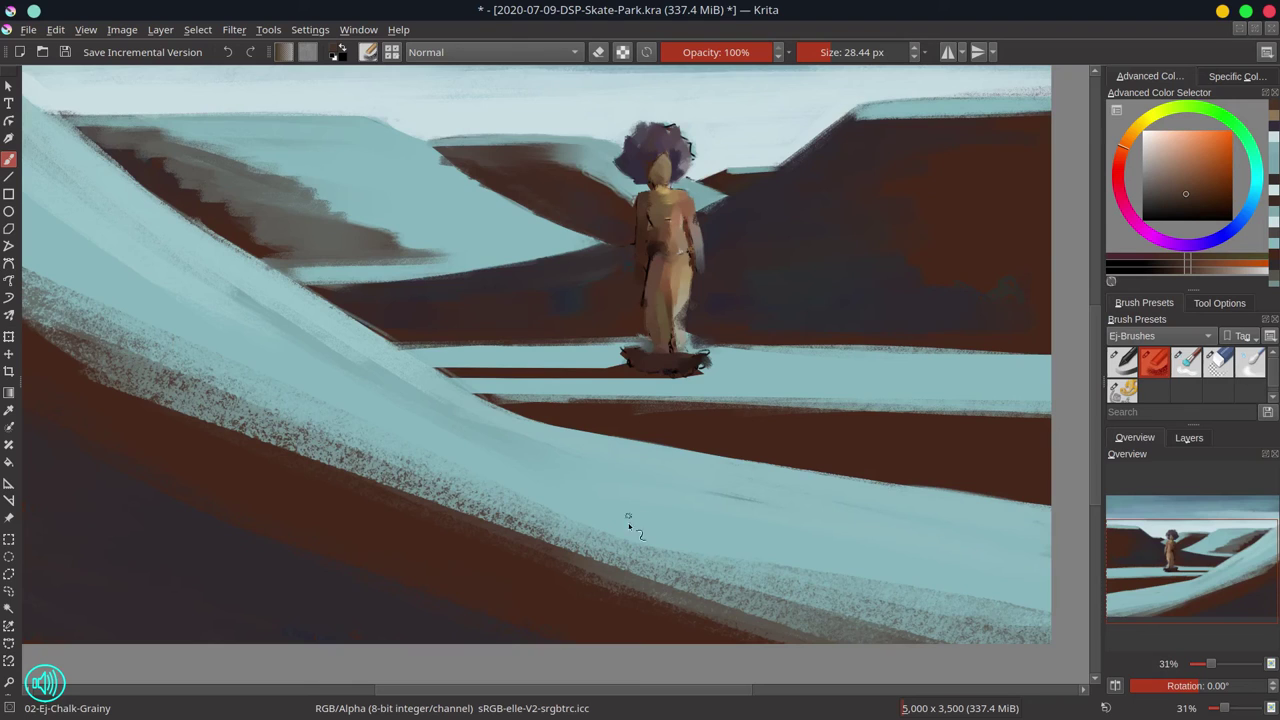
Step: Refine the right edge of the hair with sampled purple and grey tones, and save the document
ctrl+click(671, 130)
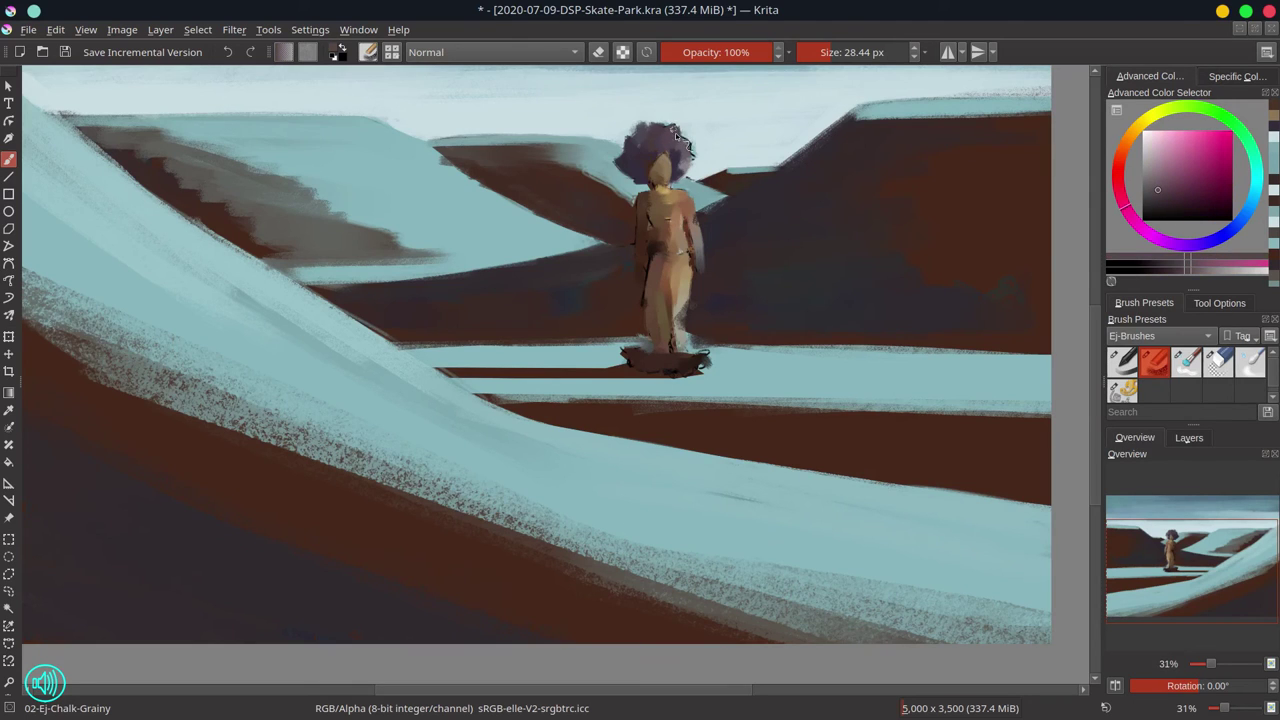
ctrl+click(690, 148)
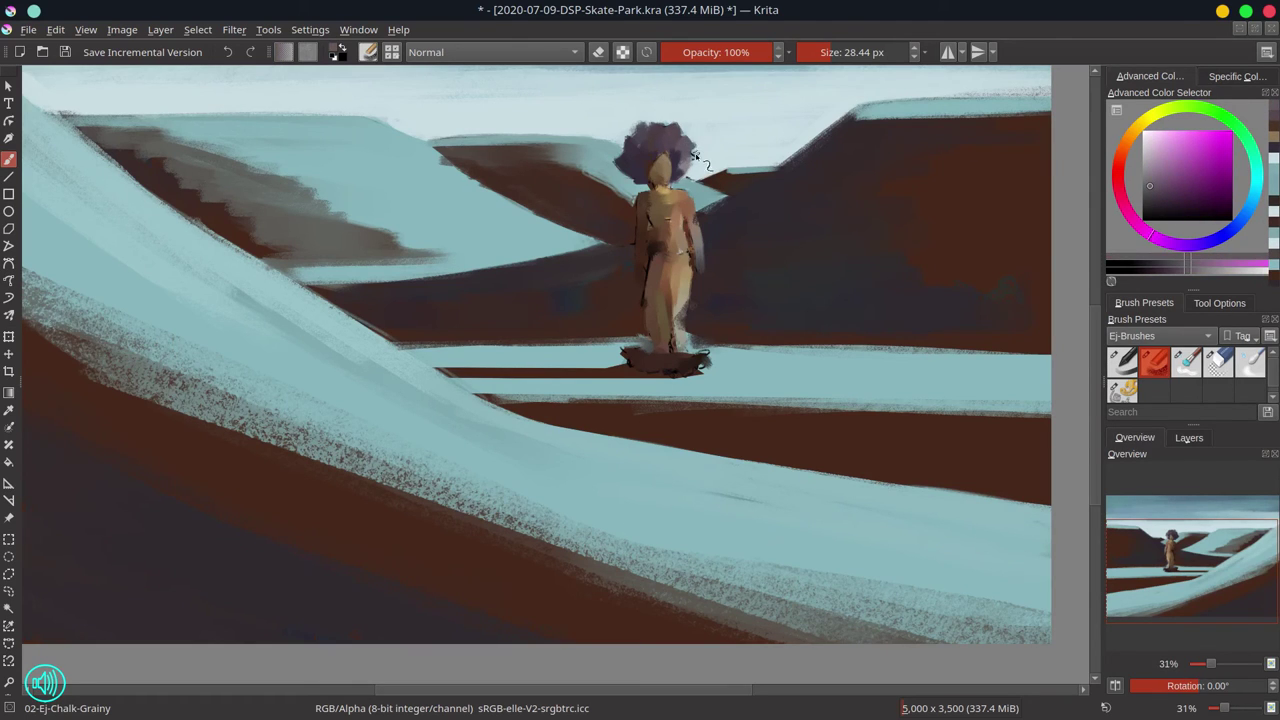
ctrl+click(694, 156)
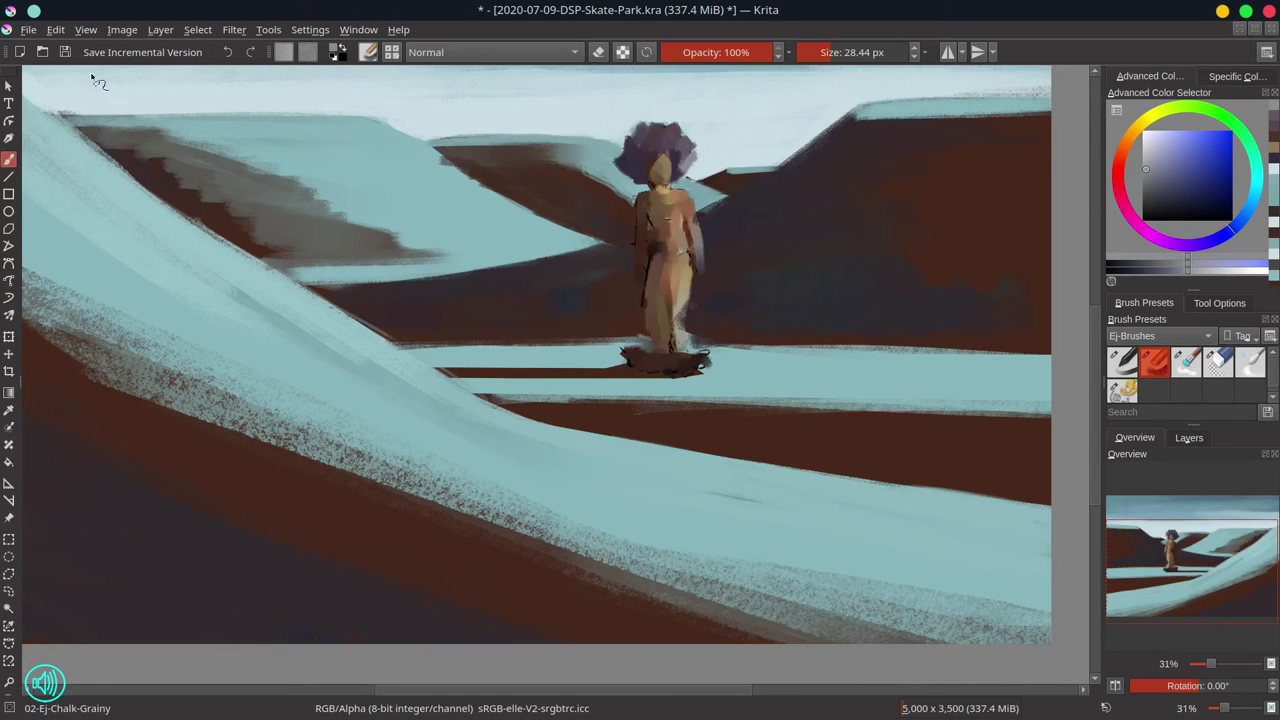
click(64, 52)
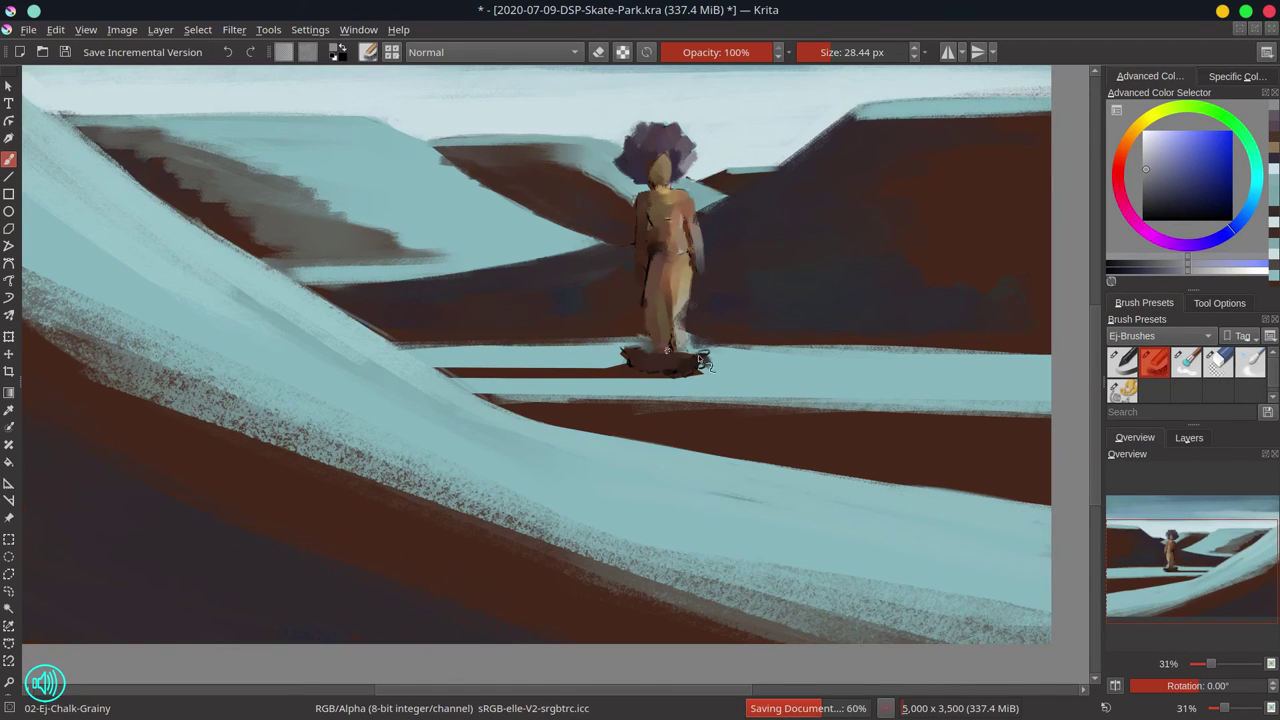
Step: Show the hidden line-art layer directly above the Background layer to reveal the figure's sketch
scroll(594, 371, up, 1)
drag(700, 314, 633, 447)
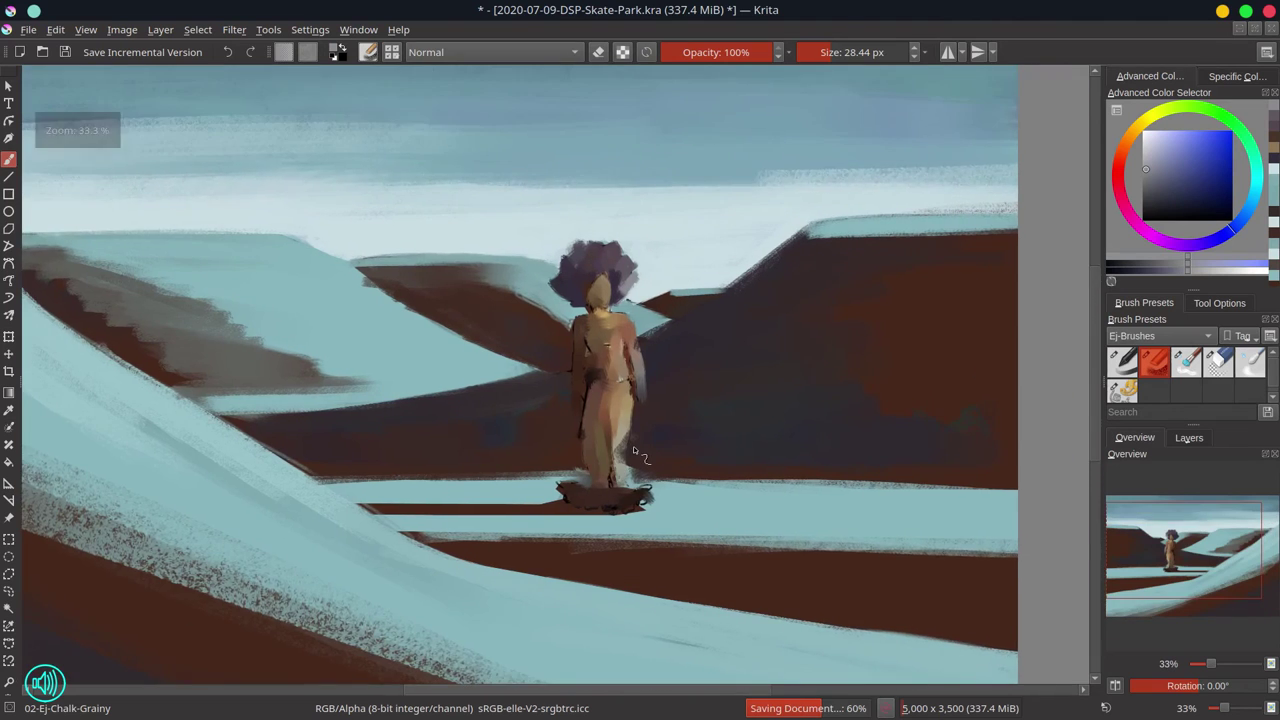
scroll(633, 447, up, 1)
click(1188, 438)
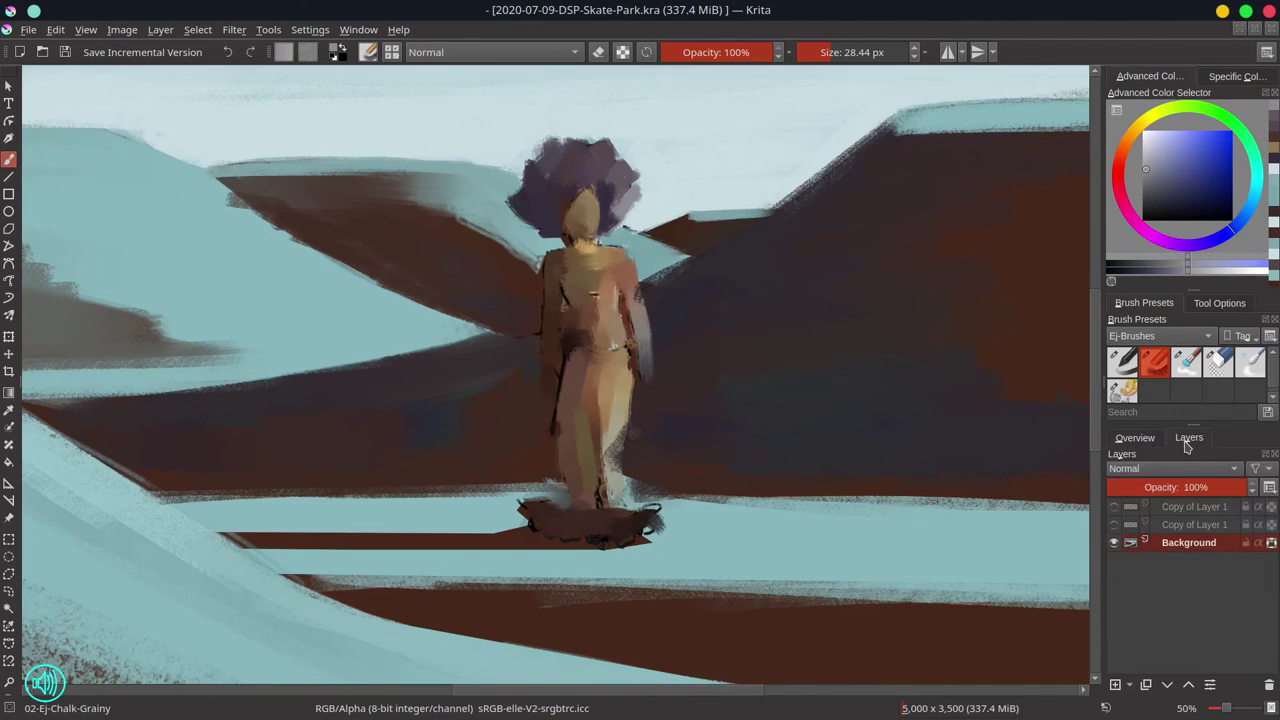
click(1114, 526)
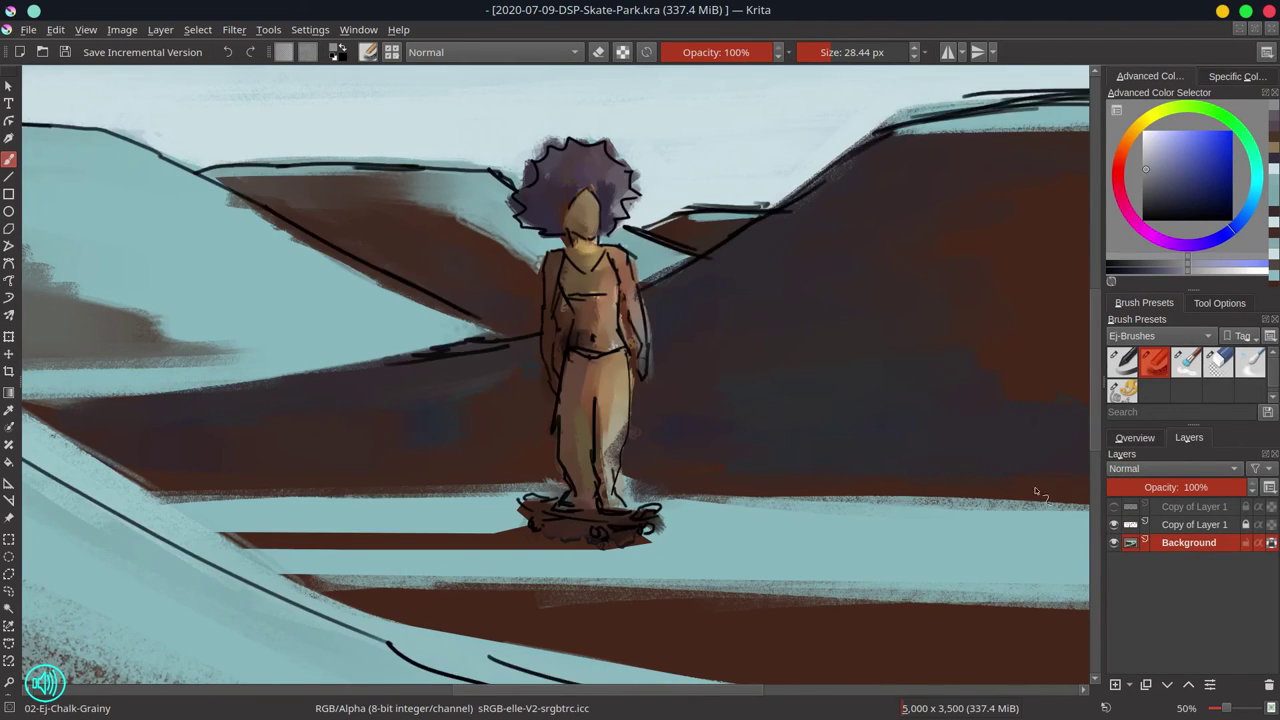
Step: Start a polygonal selection and trace the figure's left outline from the neck down the arm and leg to the ankle
scroll(697, 323, up, 1)
scroll(700, 323, down, 1)
scroll(690, 333, up, 1)
scroll(688, 332, up, 1)
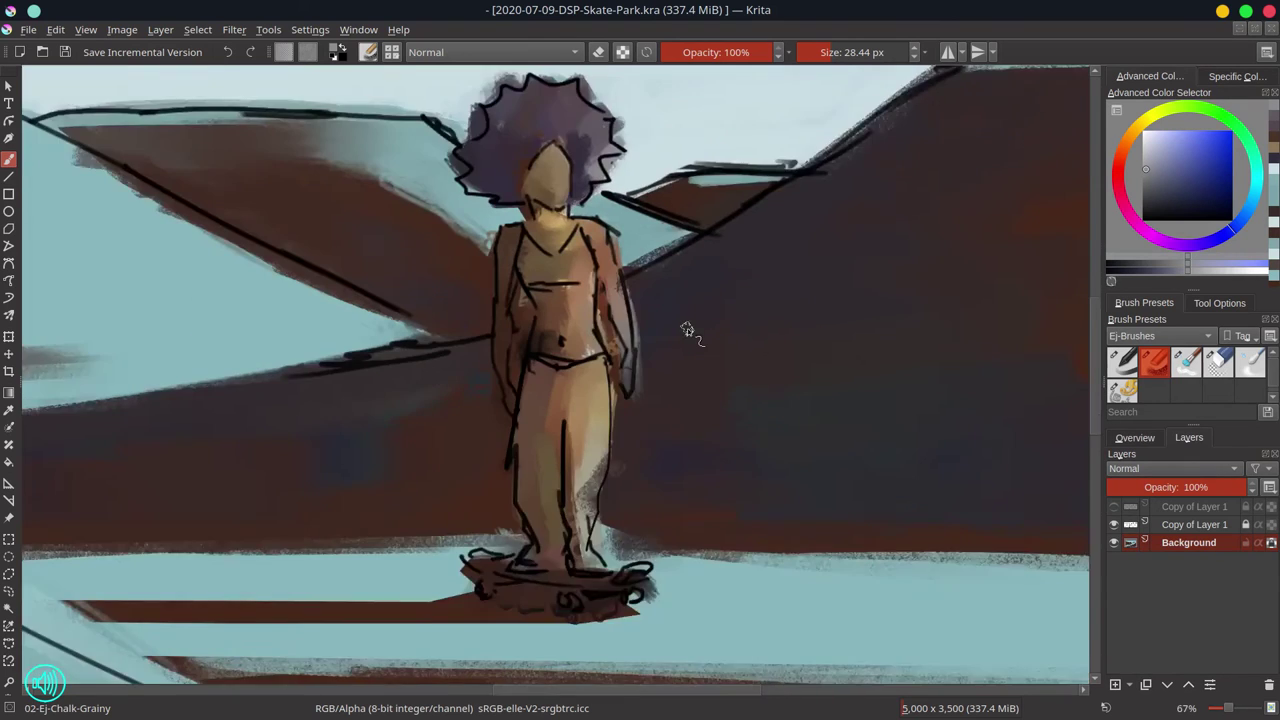
scroll(688, 331, down, 2)
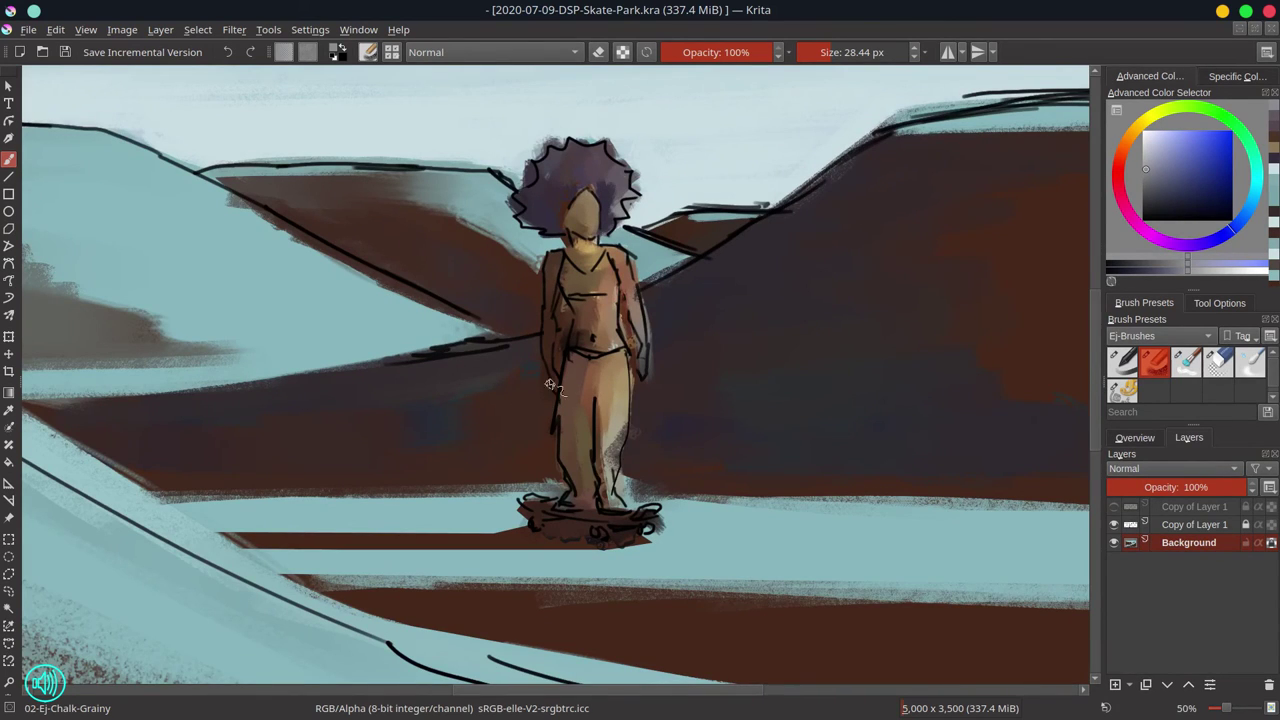
mouse_move(607, 394)
mouse_down()
mouse_move(641, 336)
mouse_move(625, 378)
mouse_up()
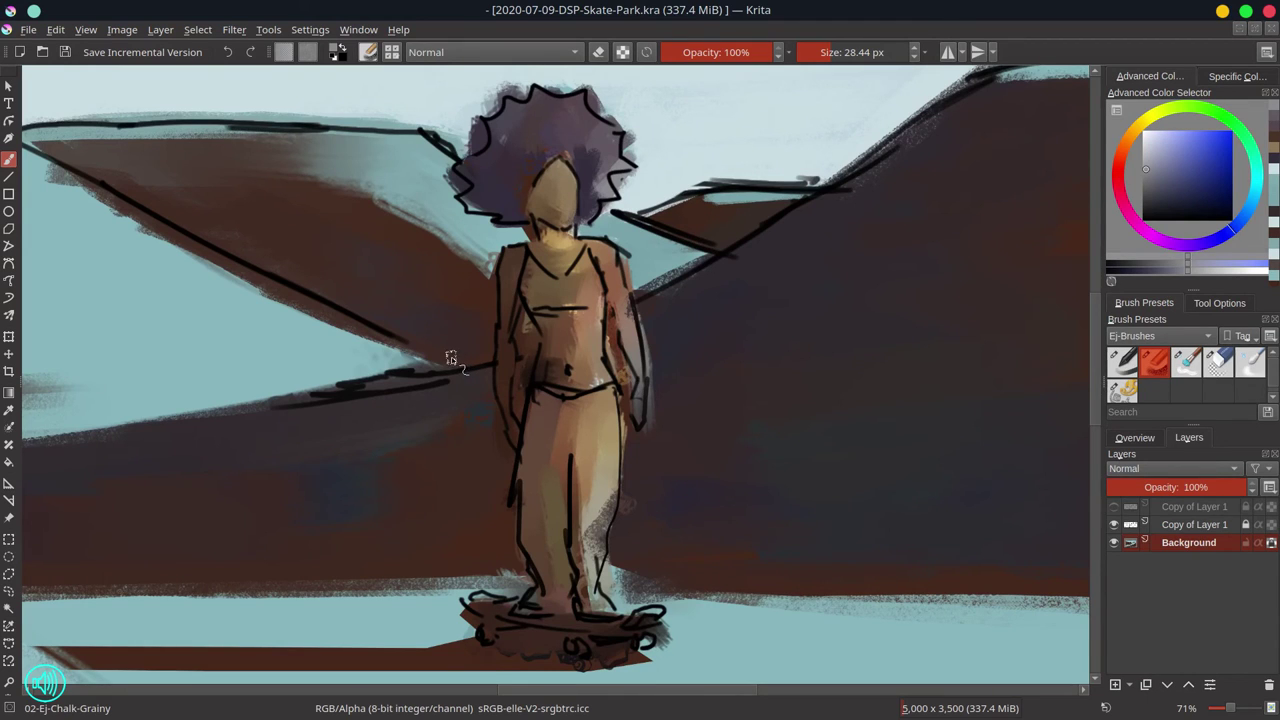
click(9, 574)
click(534, 240)
click(505, 246)
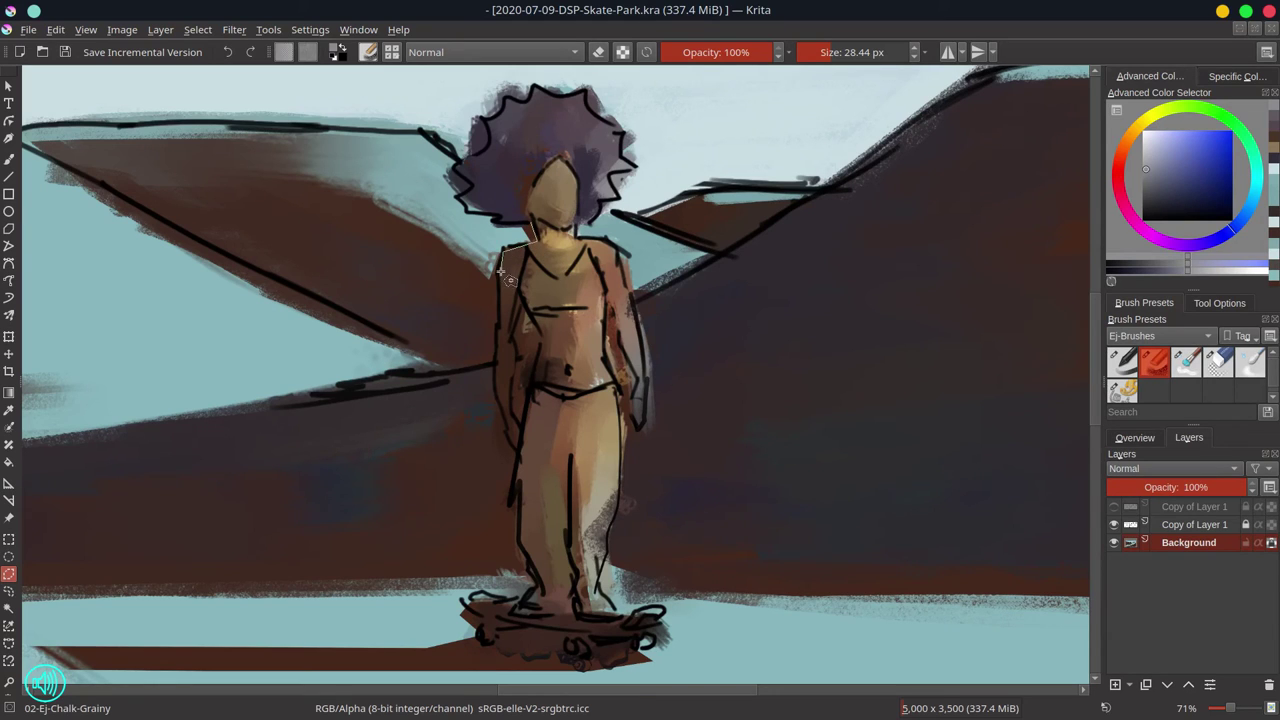
click(495, 272)
click(494, 378)
click(517, 449)
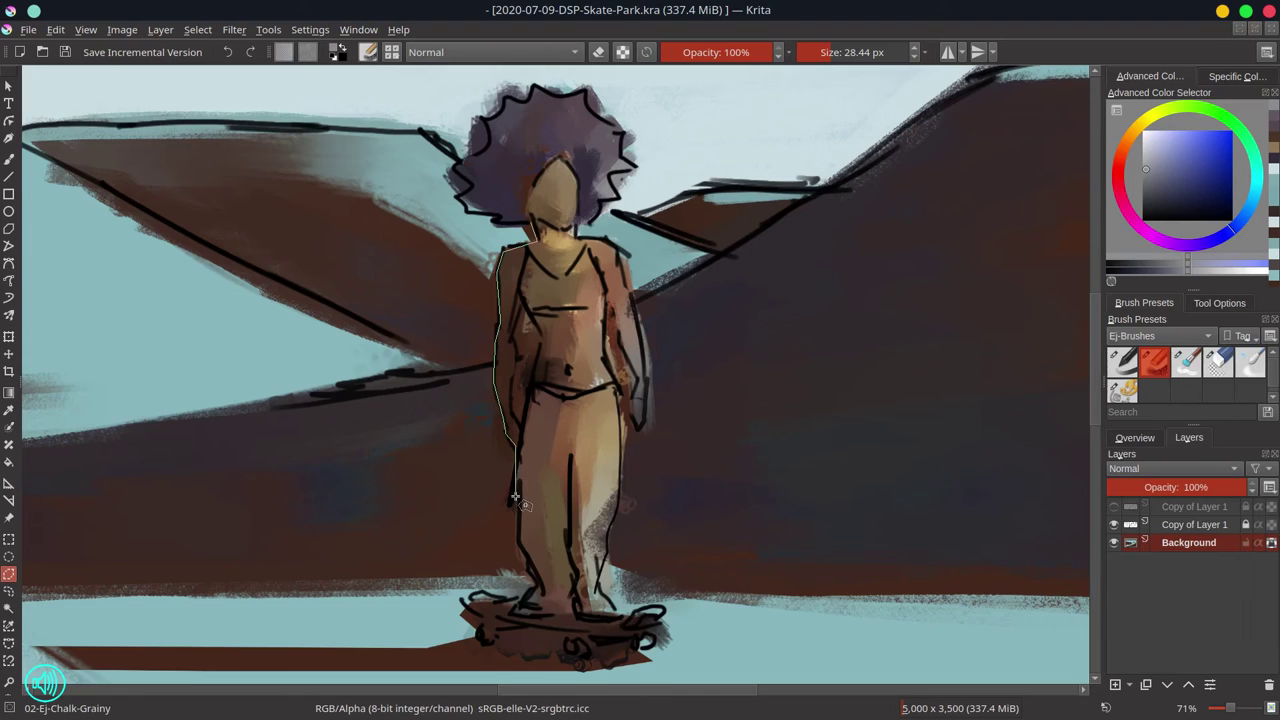
click(519, 540)
click(535, 581)
Step: Continue the polygonal selection around the skateboard, up the figure's right side and around the hair back to the neck
click(531, 598)
click(461, 601)
mouse_move(500, 637)
mouse_down()
mouse_move(569, 637)
mouse_move(573, 658)
mouse_move(632, 643)
mouse_move(661, 659)
mouse_up()
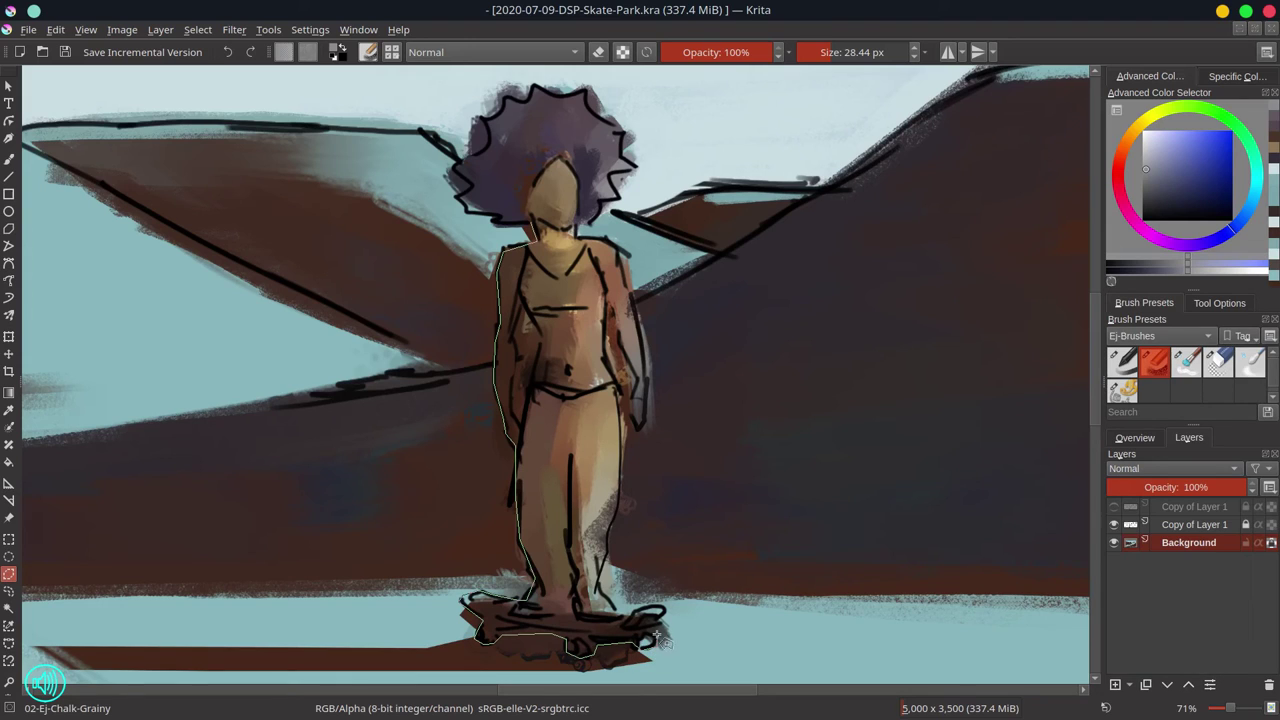
mouse_move(651, 636)
mouse_down()
mouse_move(650, 606)
mouse_move(624, 618)
mouse_move(600, 593)
mouse_move(629, 443)
mouse_move(605, 295)
mouse_move(637, 381)
mouse_move(639, 432)
mouse_move(651, 379)
mouse_move(625, 263)
mouse_up()
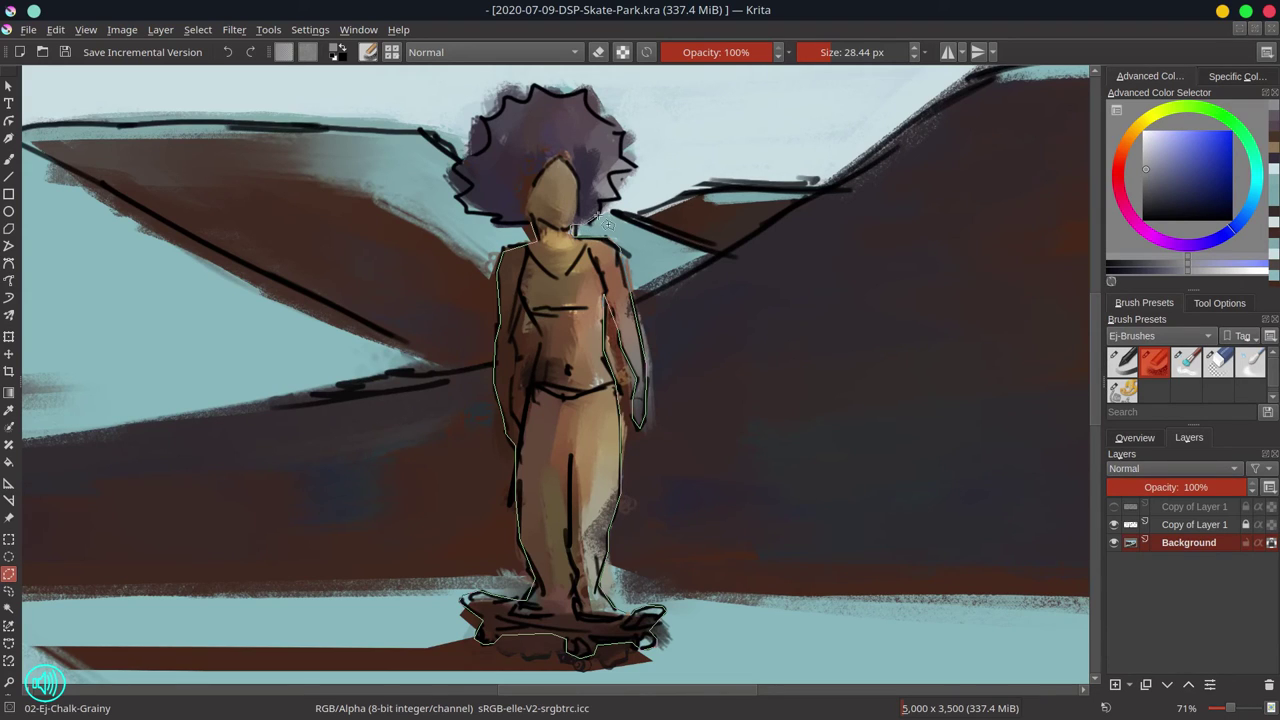
mouse_move(601, 207)
mouse_down()
mouse_move(624, 204)
mouse_move(646, 175)
mouse_up()
mouse_move(557, 95)
mouse_down()
mouse_move(514, 90)
mouse_move(498, 124)
mouse_up()
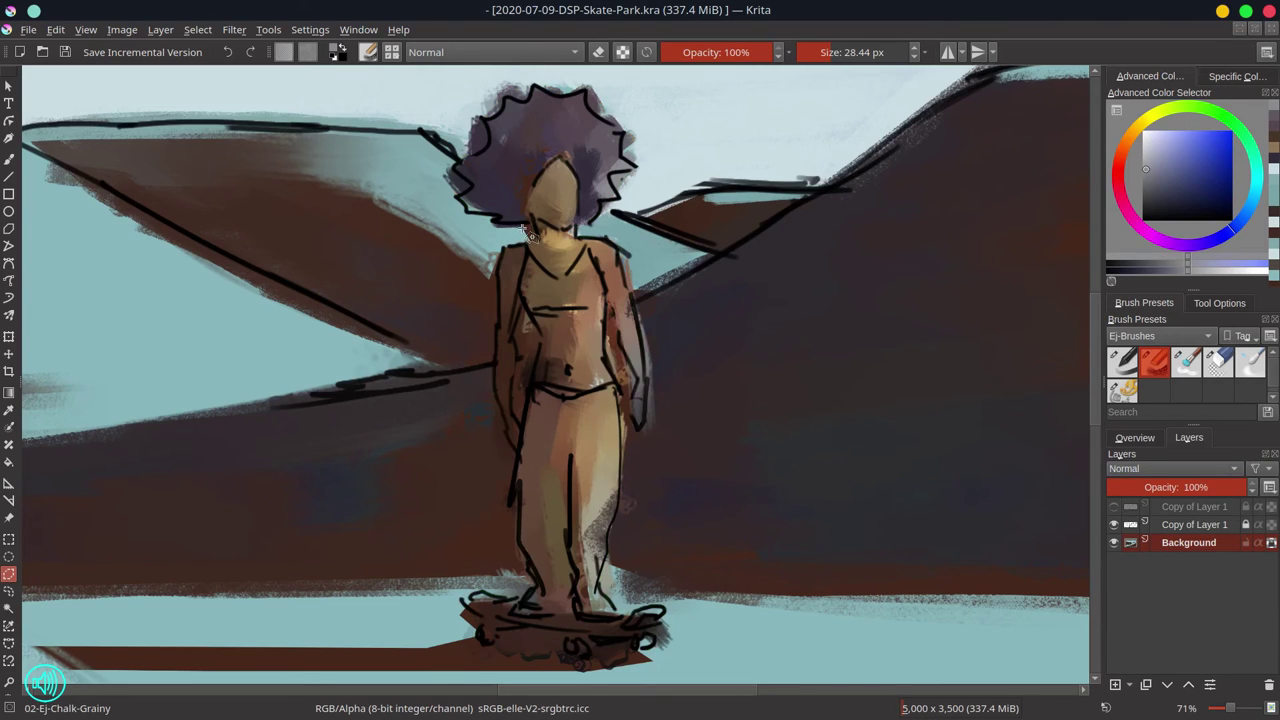
Step: Reselect the traced figure outline and invert the selection to cover the background around it
key(ctrl+shift+d)
click(198, 30)
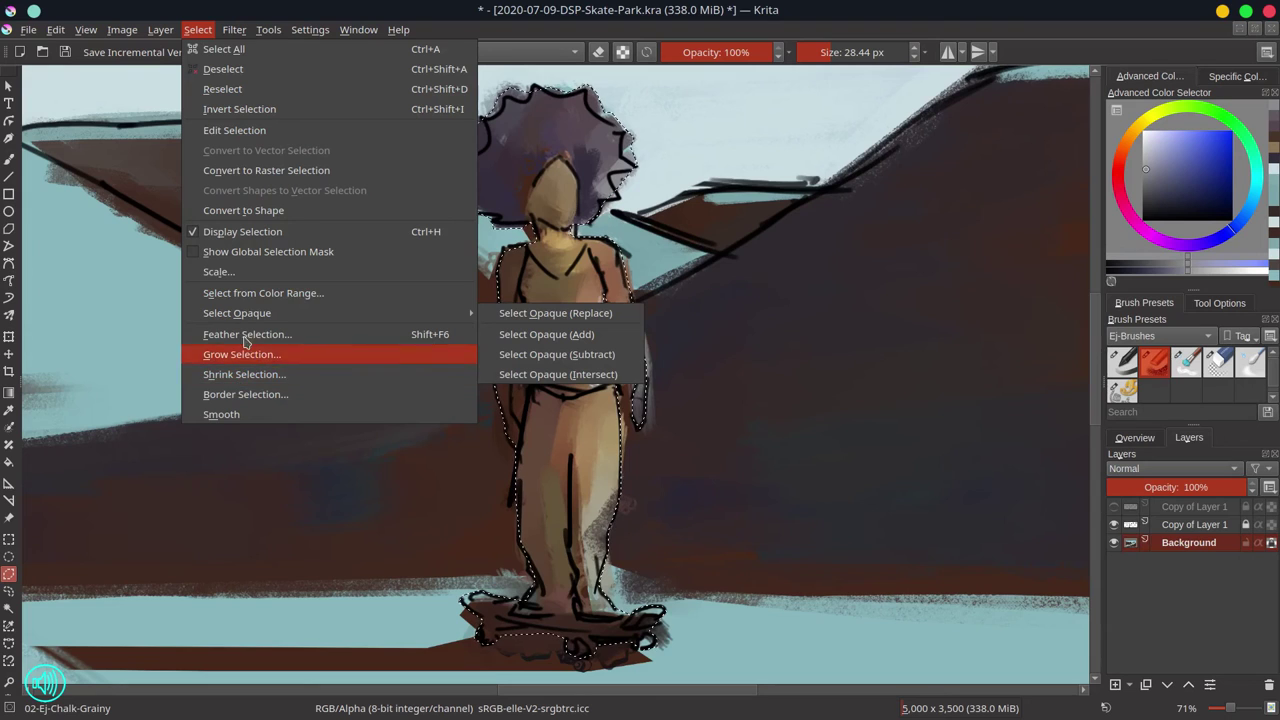
click(214, 108)
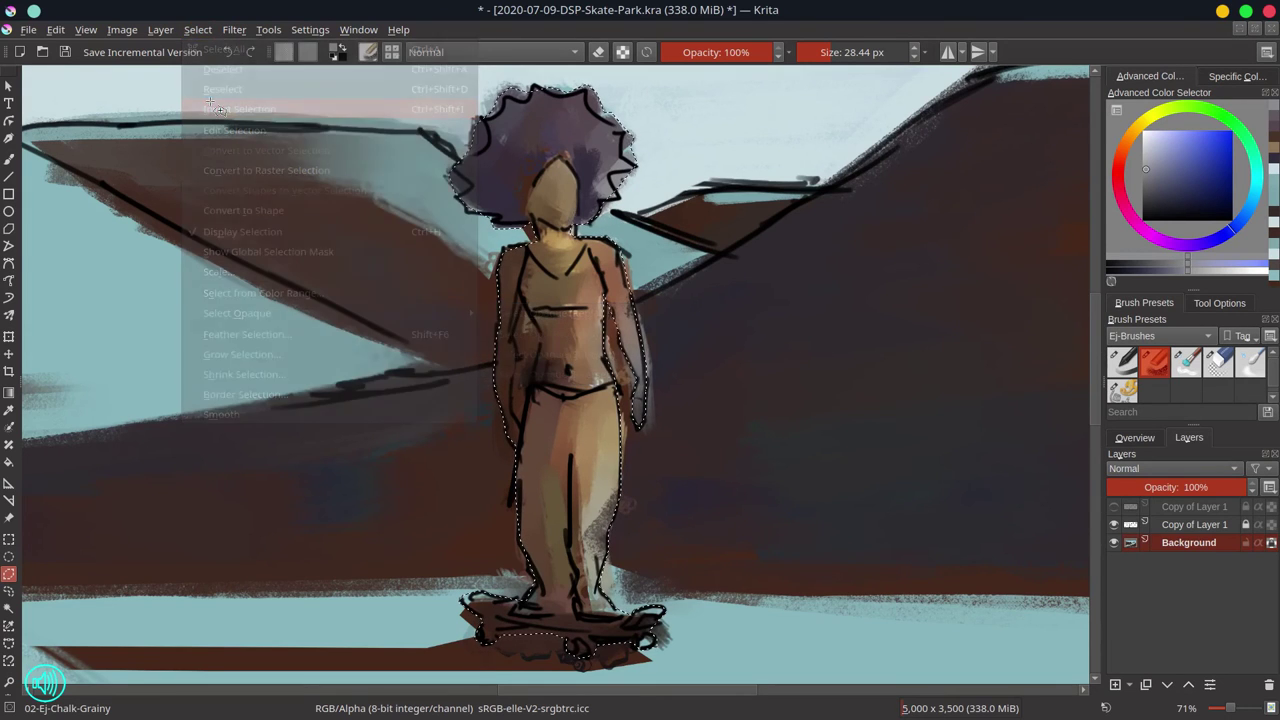
Step: Save the document and hide the line-art layer directly above the Background layer
click(65, 52)
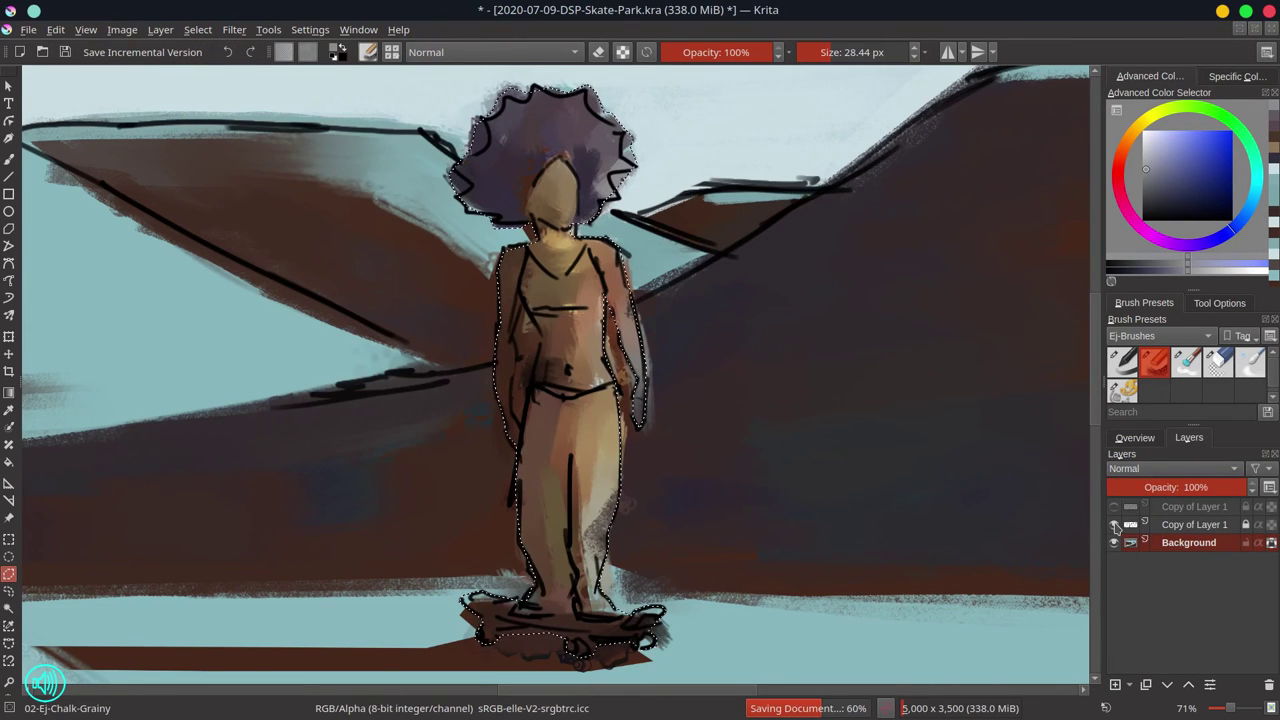
click(1134, 438)
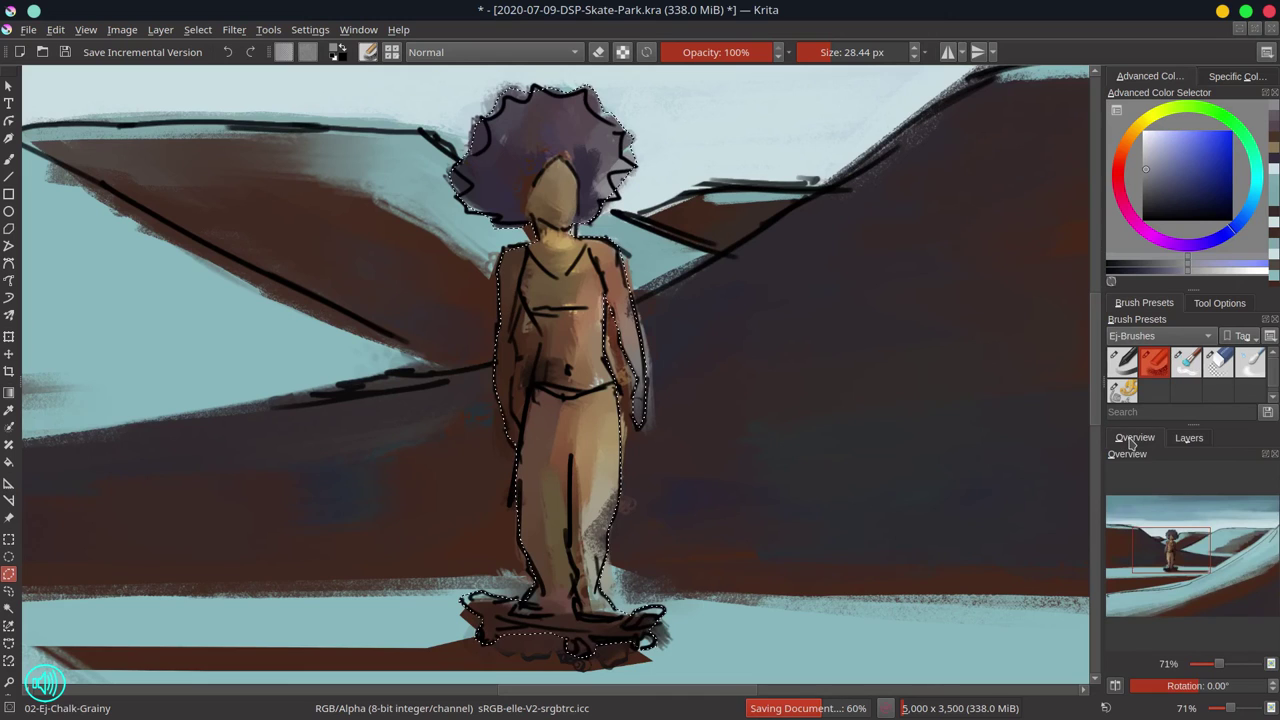
click(1186, 438)
click(1115, 526)
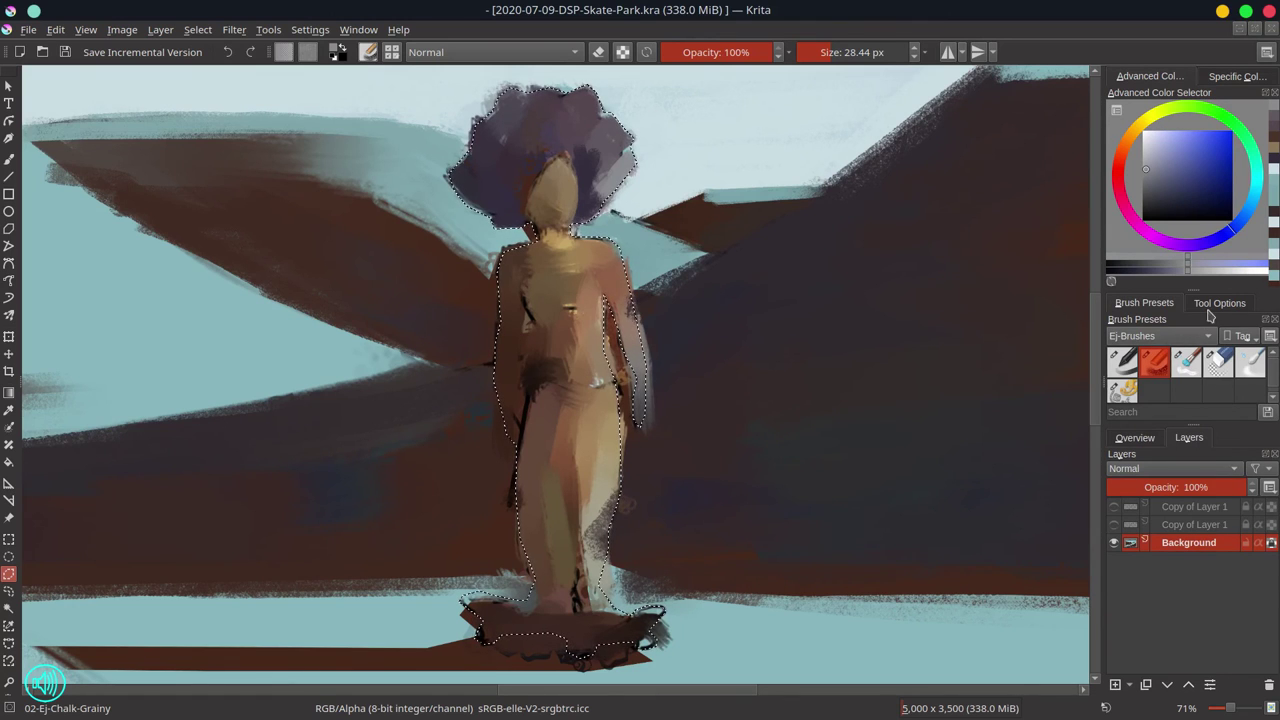
Step: Using the line art as a guide, add the gap between the left-side arm and torso to the polygonal selection, then hide the line art
click(1215, 304)
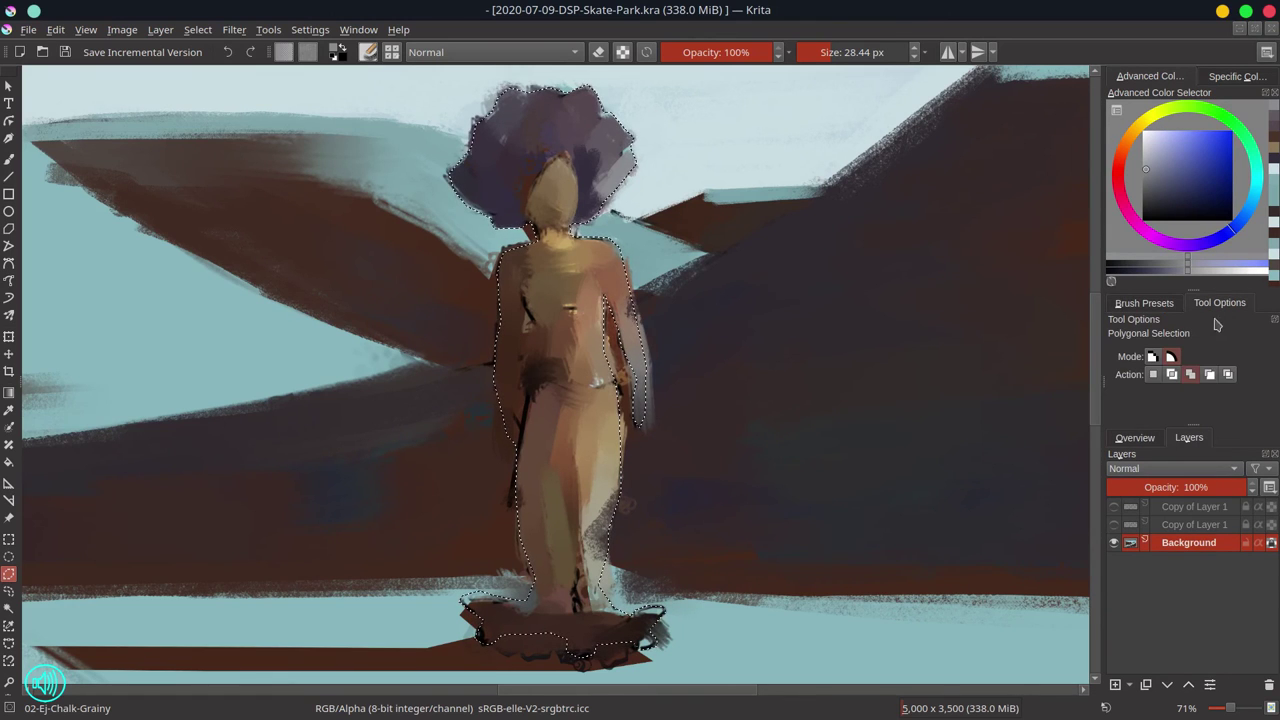
click(1114, 526)
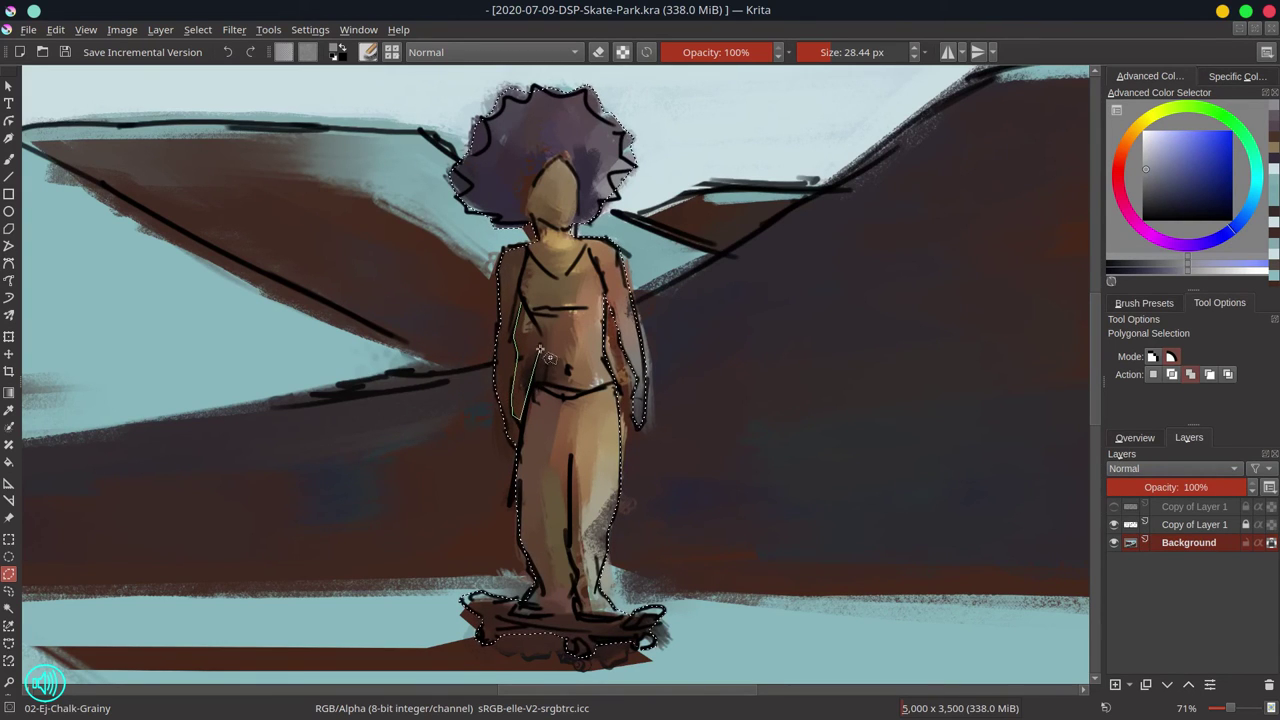
click(534, 318)
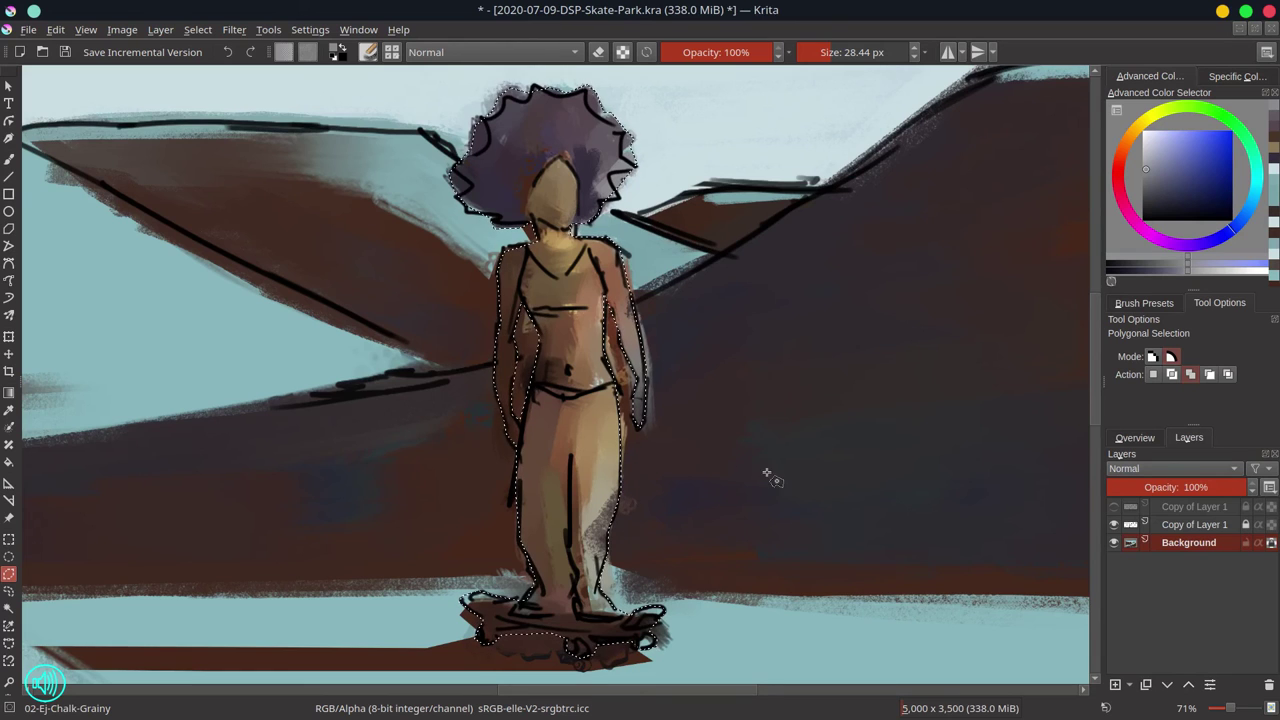
click(1114, 524)
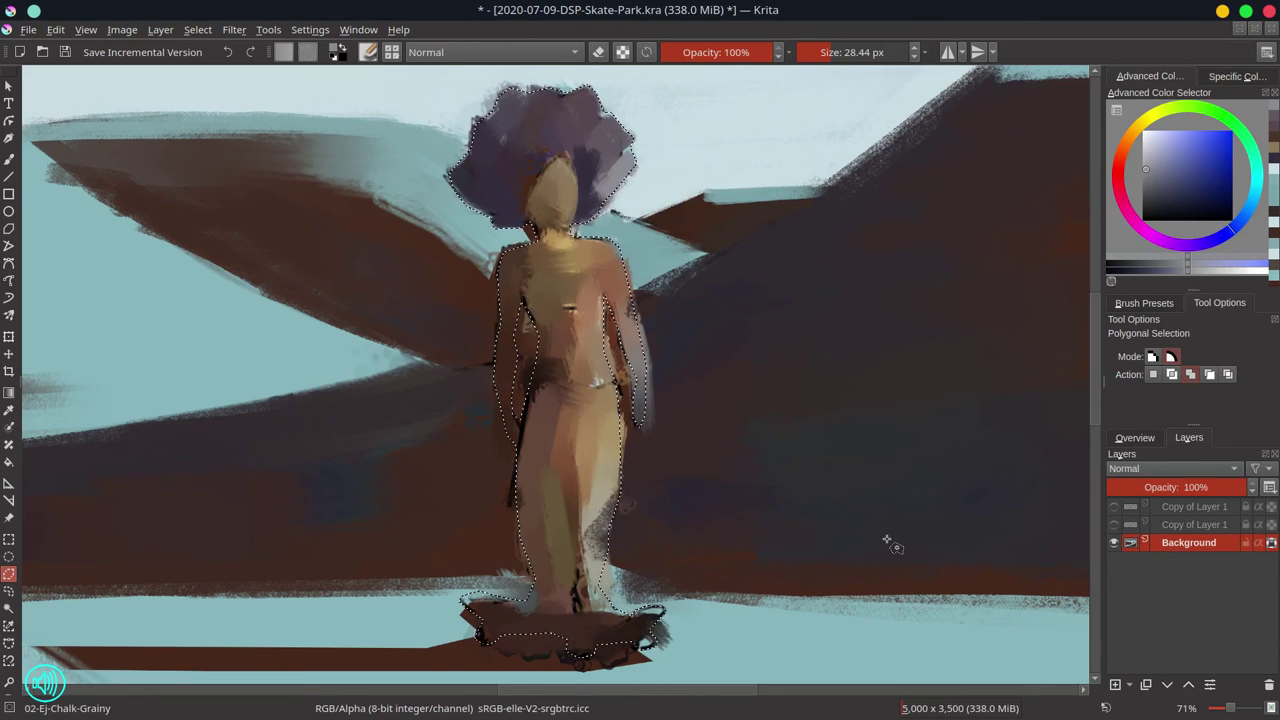
Step: Paint a dark band sampled from the hill along the large hill's upper slope behind the figure, with a 66.92 px brush
click(9, 159)
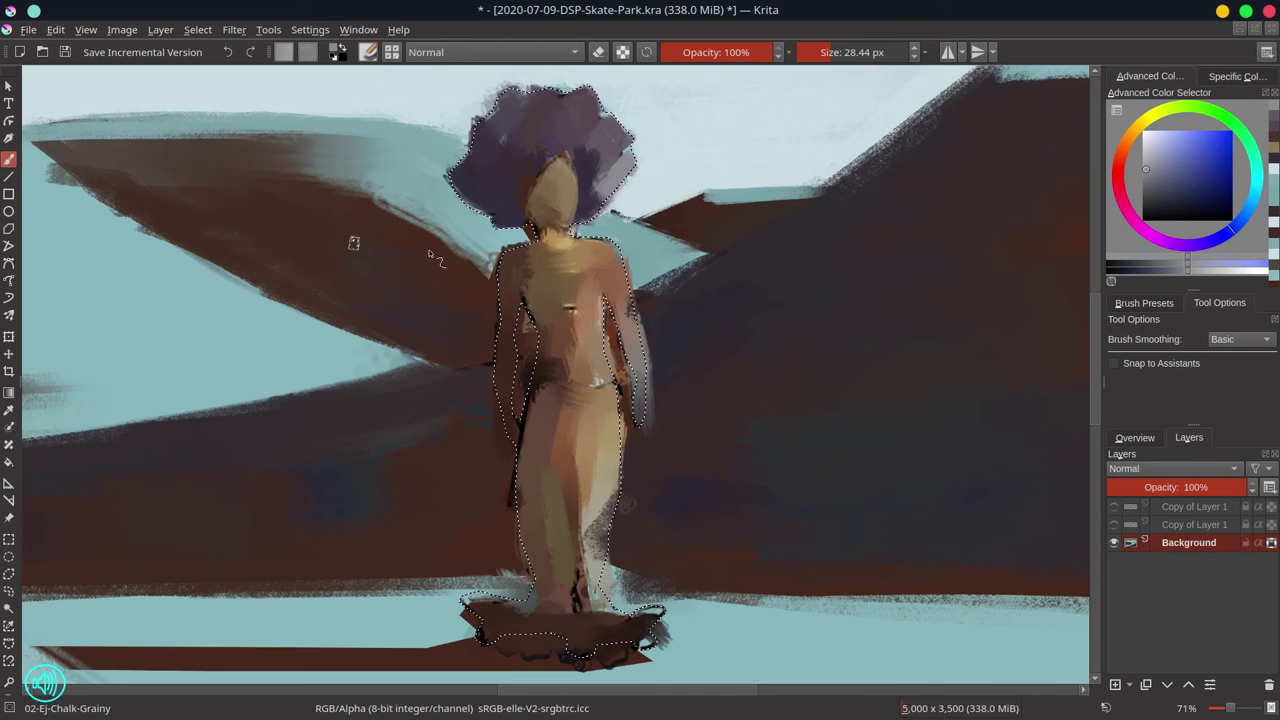
ctrl+click(748, 282)
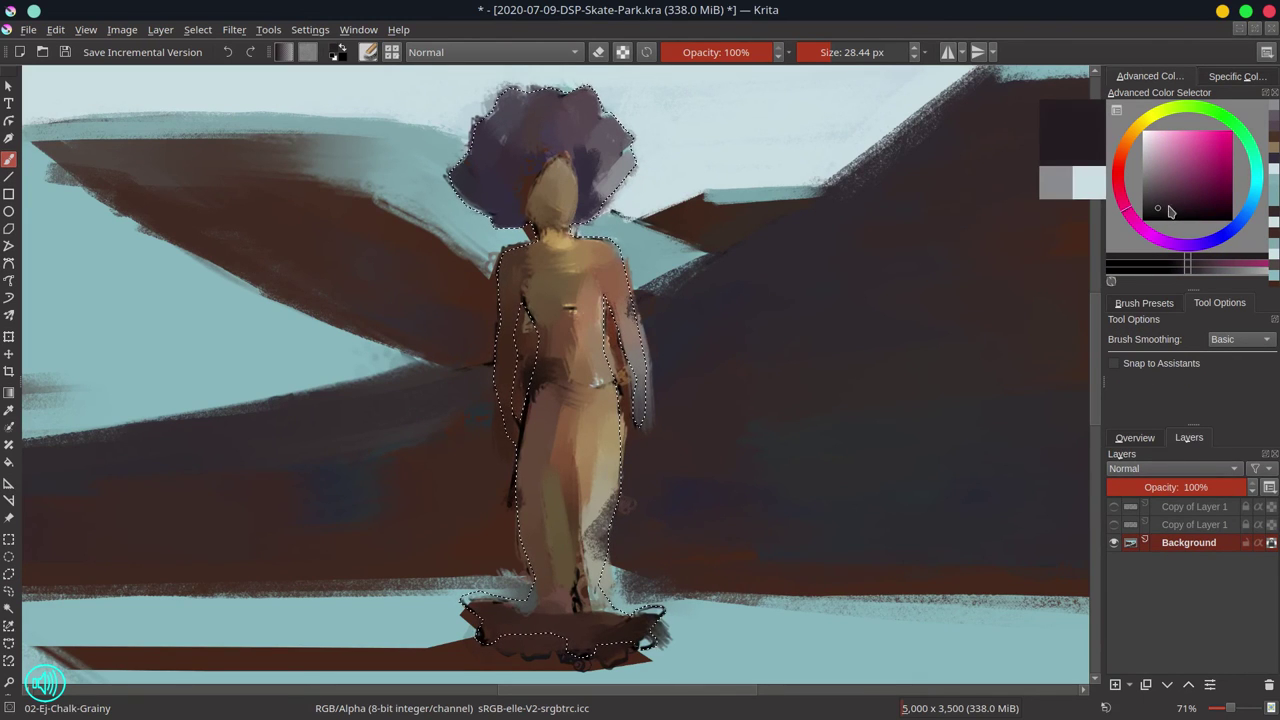
click(1158, 305)
mouse_move(437, 391)
shift+mouse_down()
mouse_move(431, 423)
mouse_move(461, 419)
mouse_move(416, 401)
shift+mouse_up()
mouse_move(384, 419)
mouse_down()
mouse_move(471, 391)
mouse_move(449, 409)
mouse_move(680, 300)
mouse_move(441, 405)
mouse_move(686, 318)
mouse_move(535, 414)
mouse_move(668, 369)
mouse_move(248, 463)
mouse_move(208, 457)
mouse_move(731, 275)
mouse_up()
Step: Clean up the background beside both shoulders in sampled teal and extend the dark hill's edge up its right slope
ctrl+click(408, 326)
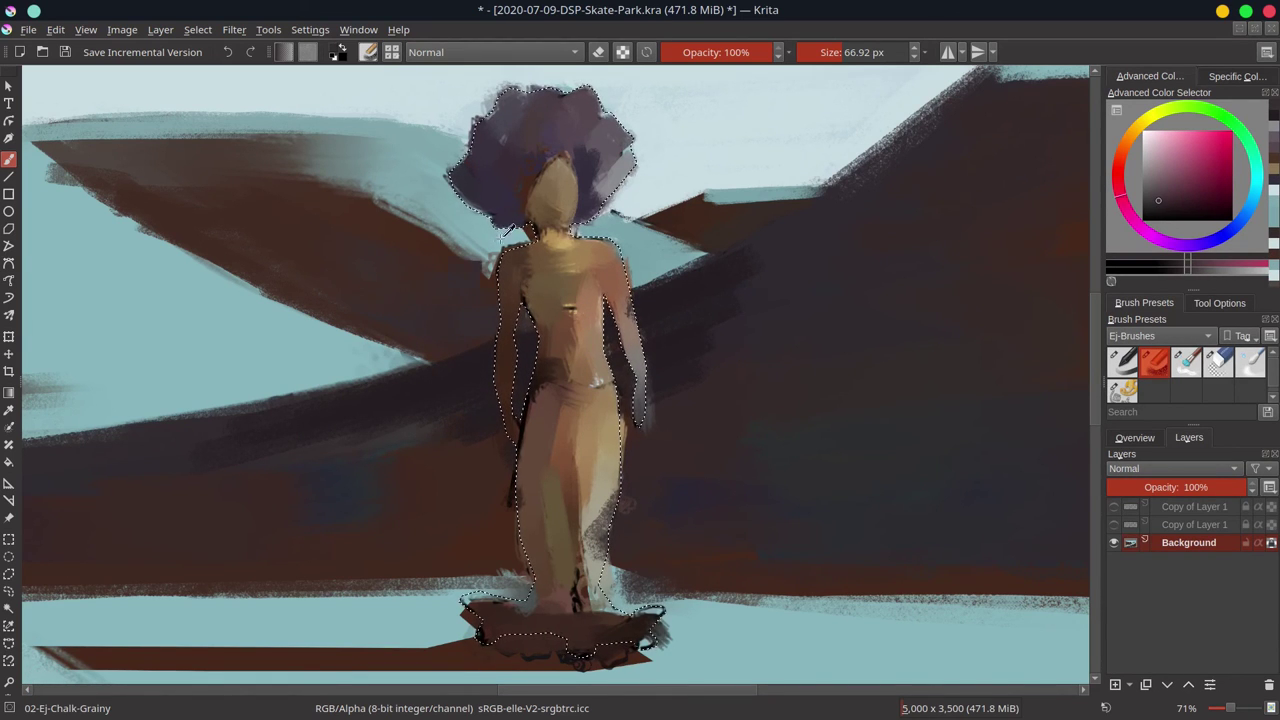
ctrl+click(485, 250)
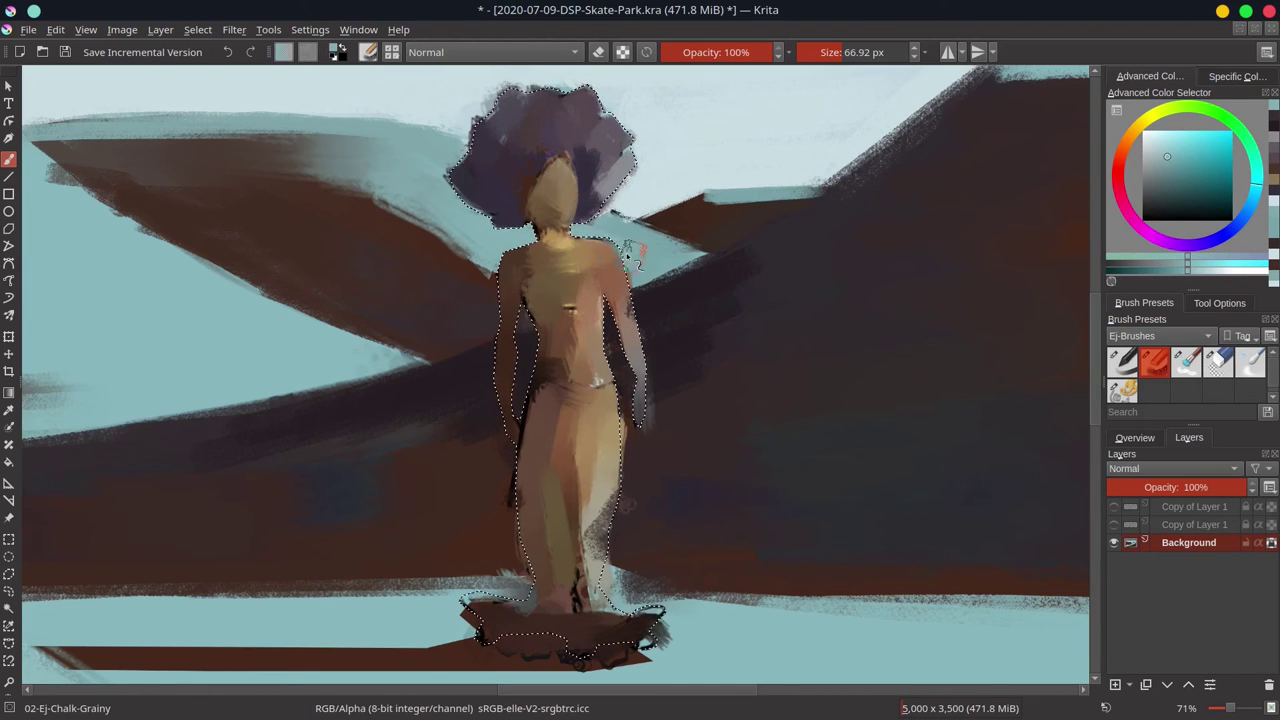
mouse_move(602, 206)
mouse_down()
mouse_move(590, 224)
mouse_move(600, 212)
mouse_move(628, 232)
mouse_up()
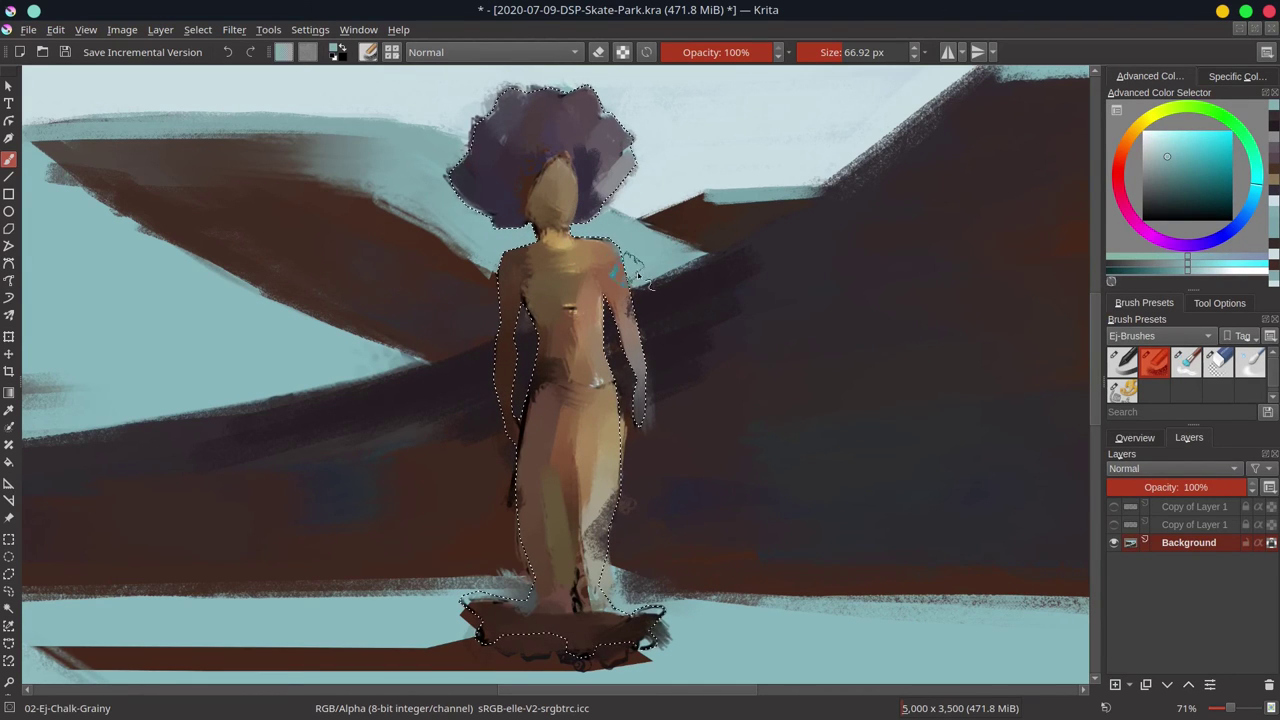
ctrl+click(663, 286)
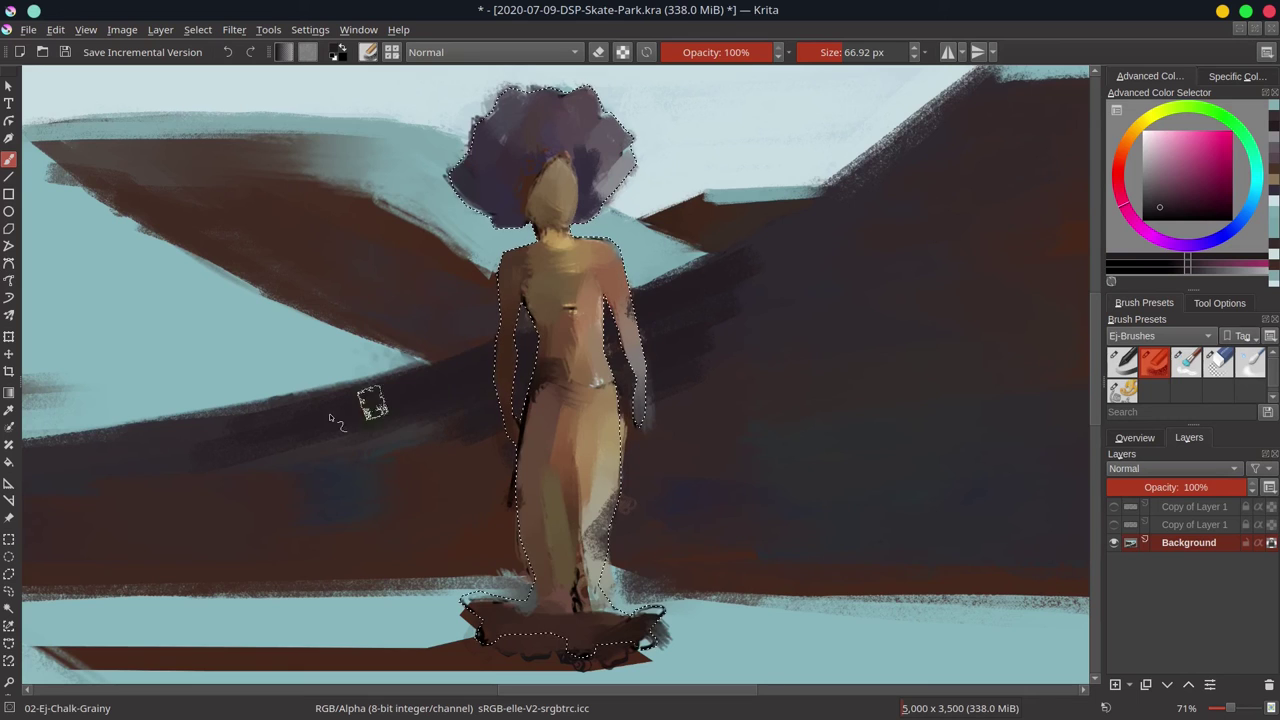
mouse_move(520, 330)
mouse_down()
mouse_move(809, 216)
mouse_move(748, 242)
mouse_move(845, 175)
mouse_up()
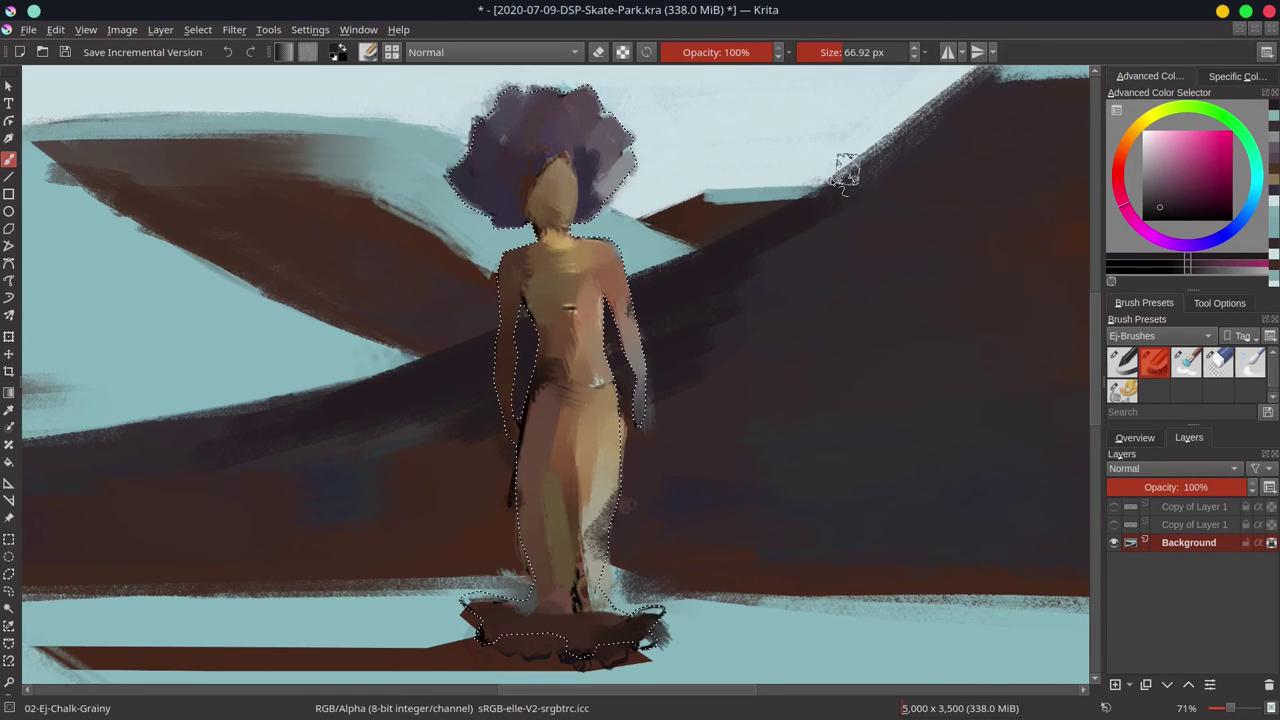
Step: Broaden the dark shading on the large hill around the figure with an 81.33 px brush
click(1135, 437)
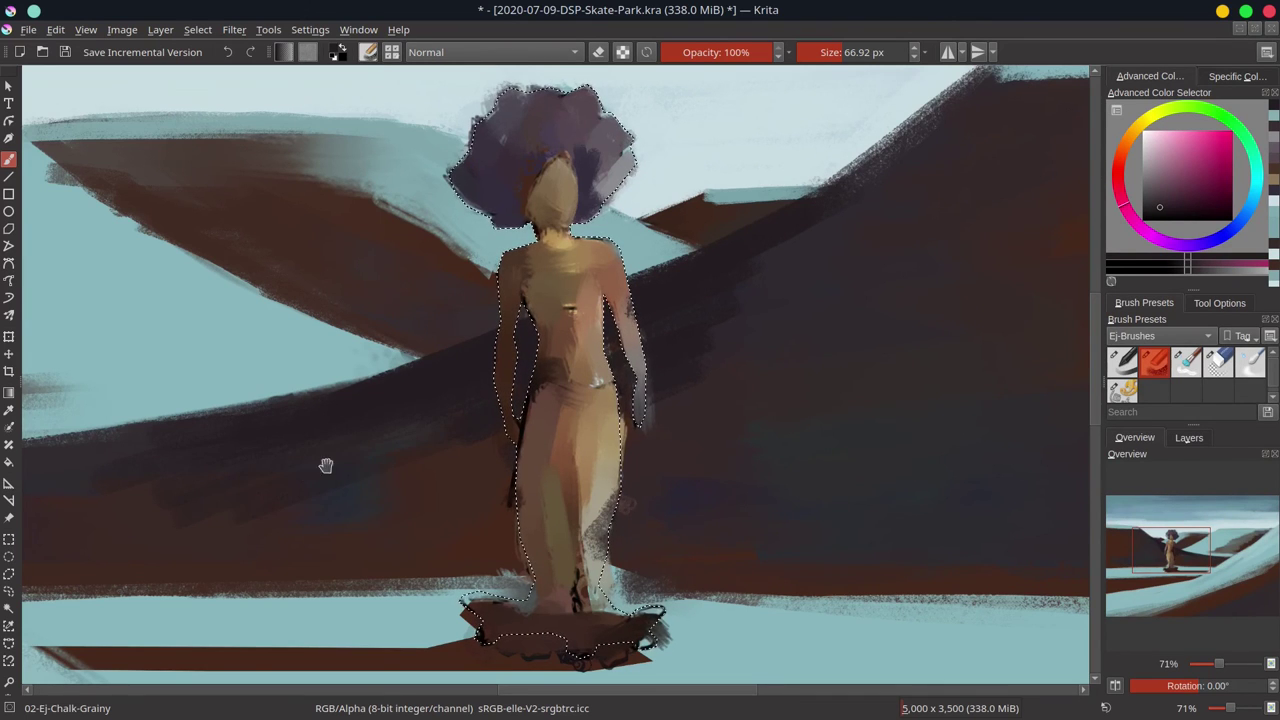
scroll(326, 465, down, 5)
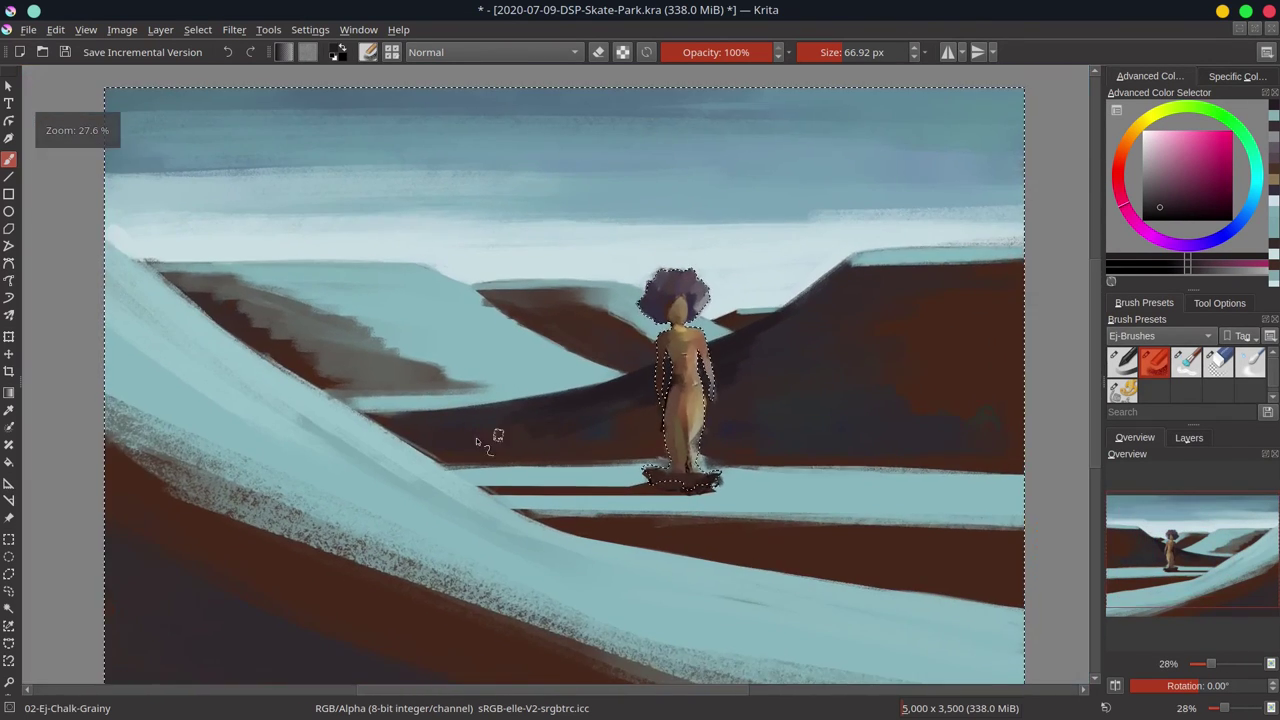
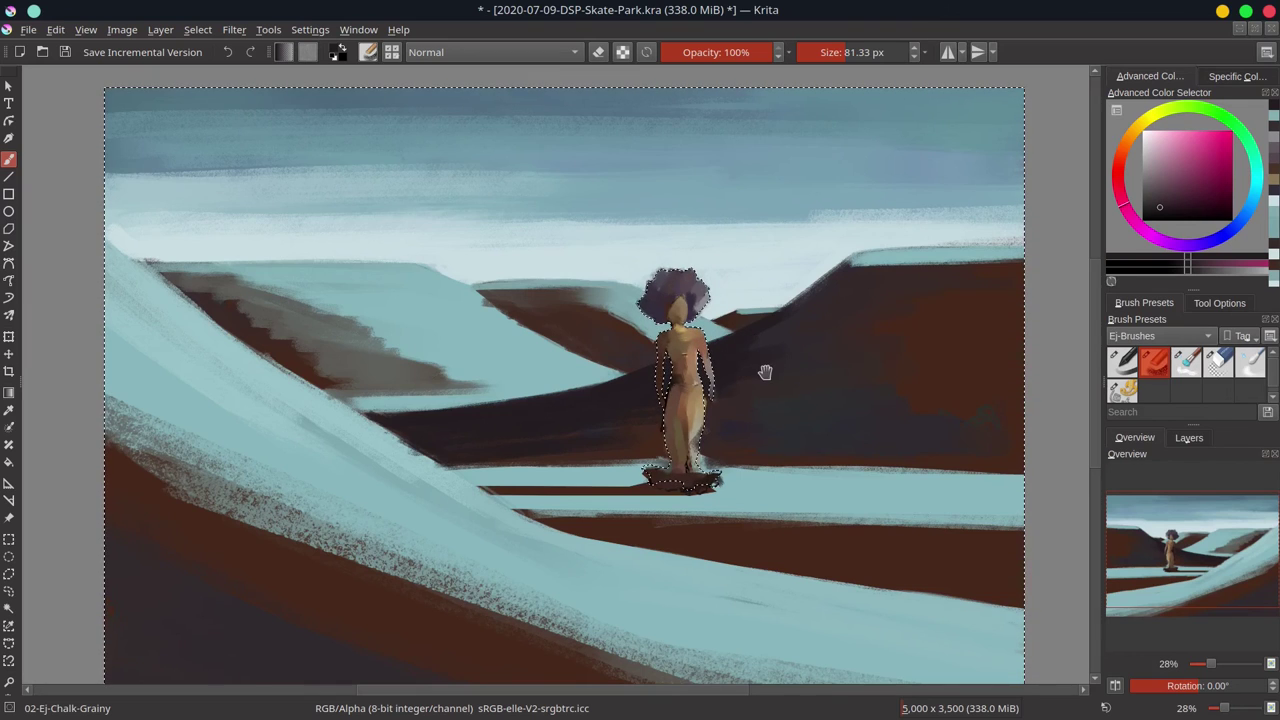
drag(749, 401, 831, 331)
drag(760, 366, 795, 438)
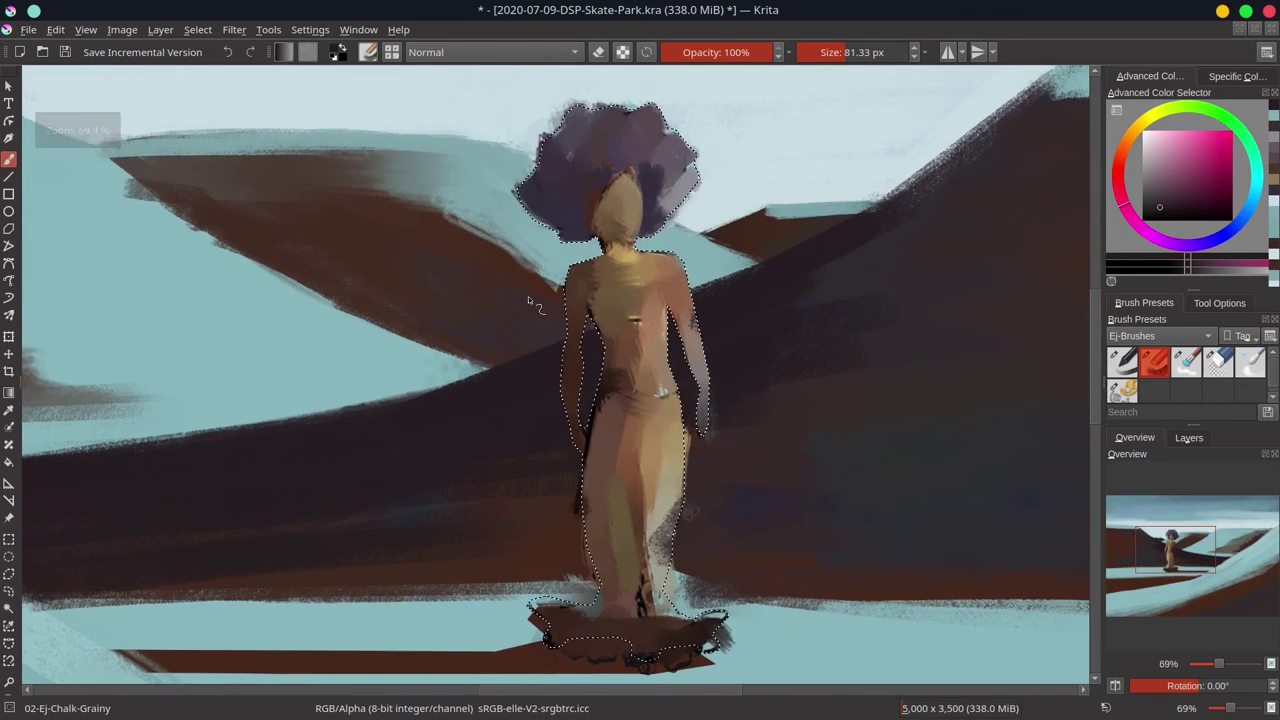
Step: Repaint the brown hill beside the figure's left-side shoulder with dark tones sampled from that hill
ctrl+click(521, 300)
drag(545, 294, 531, 297)
ctrl+click(476, 318)
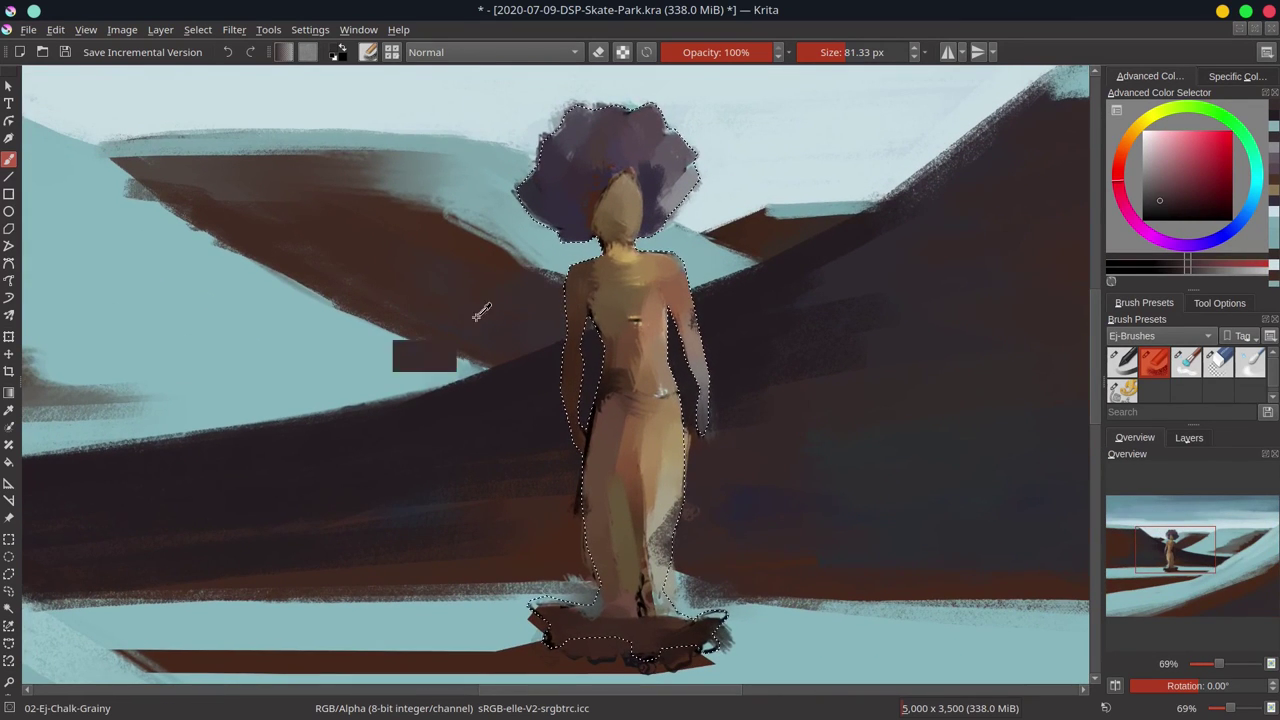
drag(455, 322, 557, 300)
Step: Fill the background on both sides of the legs with brown tones sampled from the lower part of the hill
drag(805, 401, 740, 328)
ctrl+click(485, 476)
drag(481, 475, 495, 496)
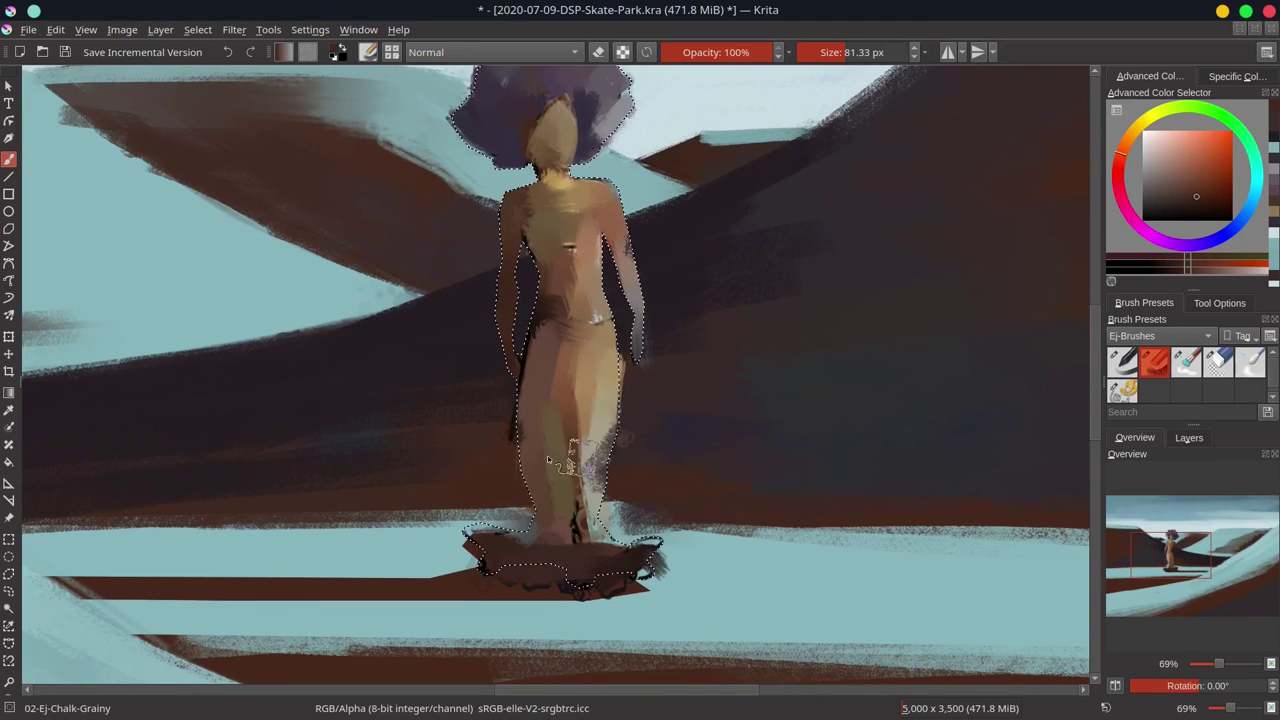
ctrl+click(652, 452)
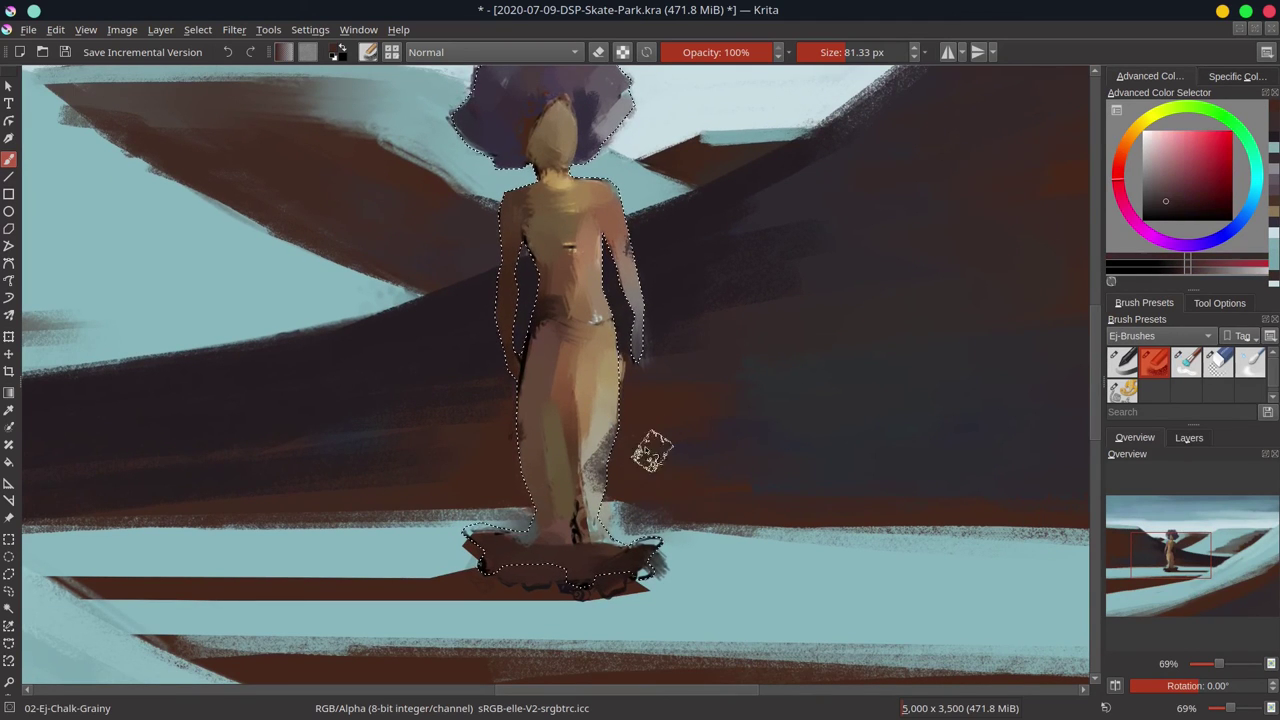
drag(739, 475, 737, 431)
ctrl+click(668, 456)
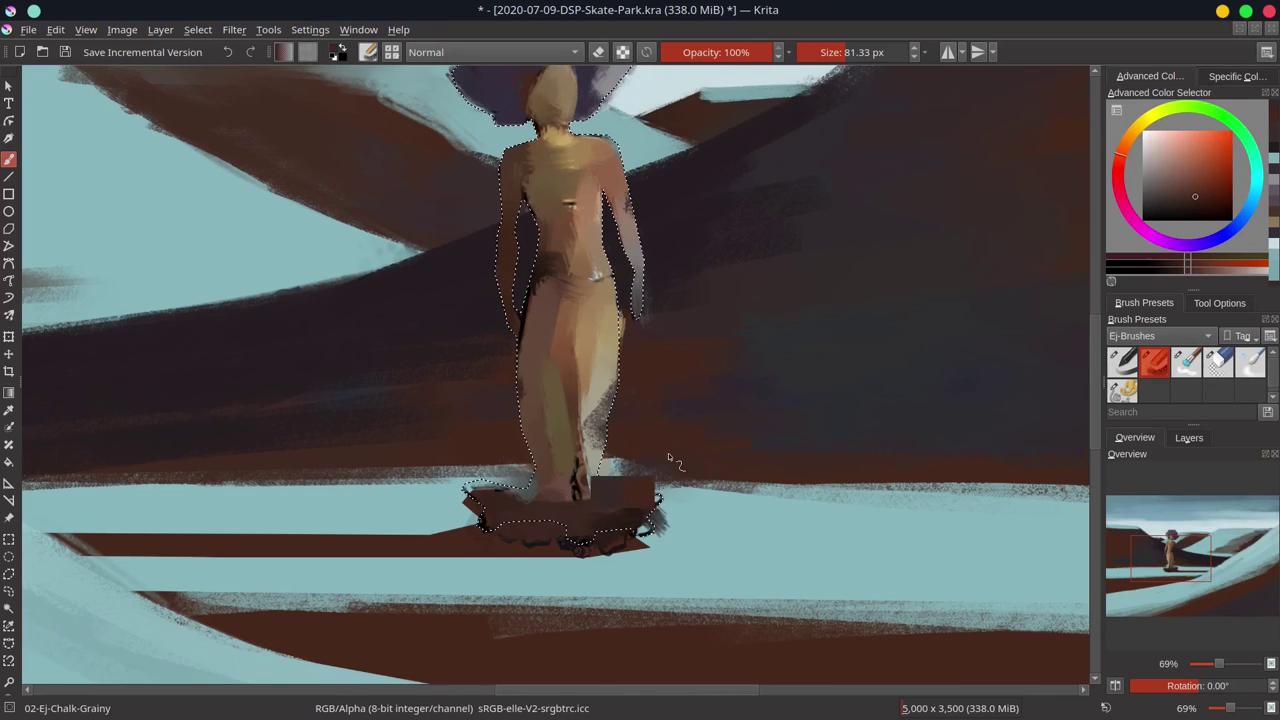
Step: Paint the ground around the feet and skateboard in sampled teal with a 66.42 px brush, undoing the last stray stroke
ctrl+click(734, 514)
key(bracketleft)
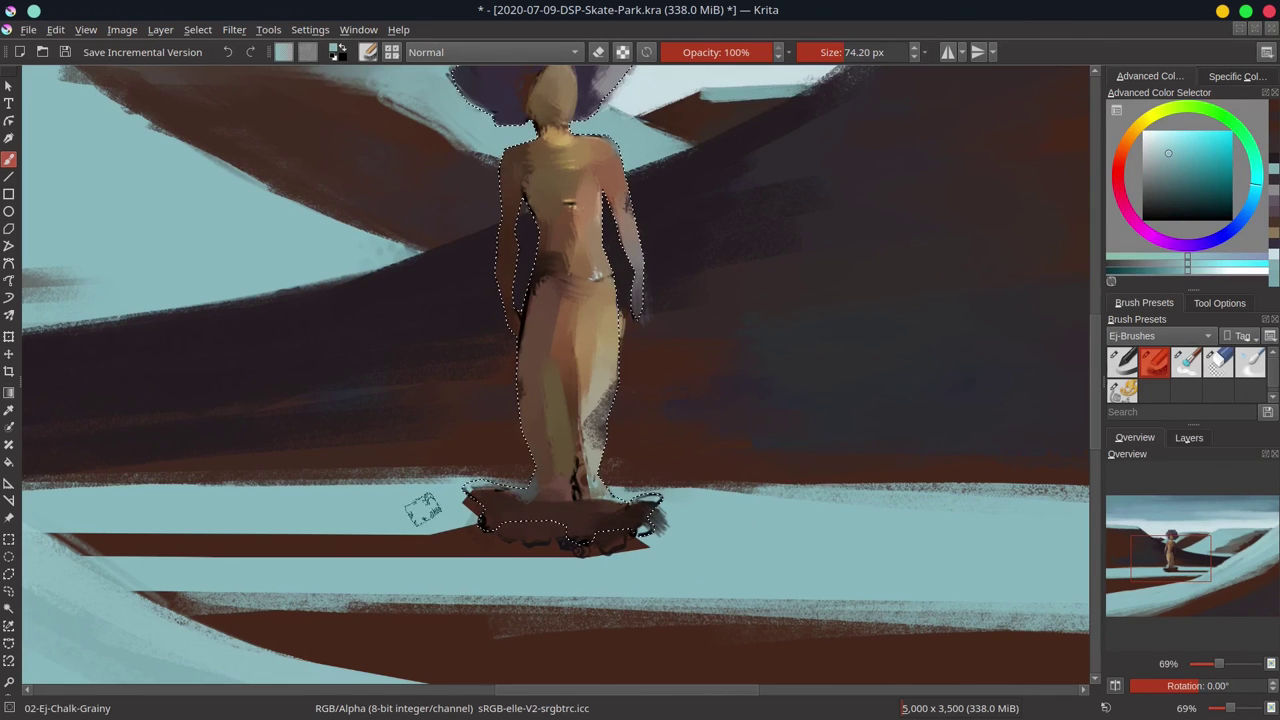
key(bracketleft)
mouse_move(423, 497)
mouse_down()
mouse_move(663, 488)
mouse_move(782, 501)
mouse_up()
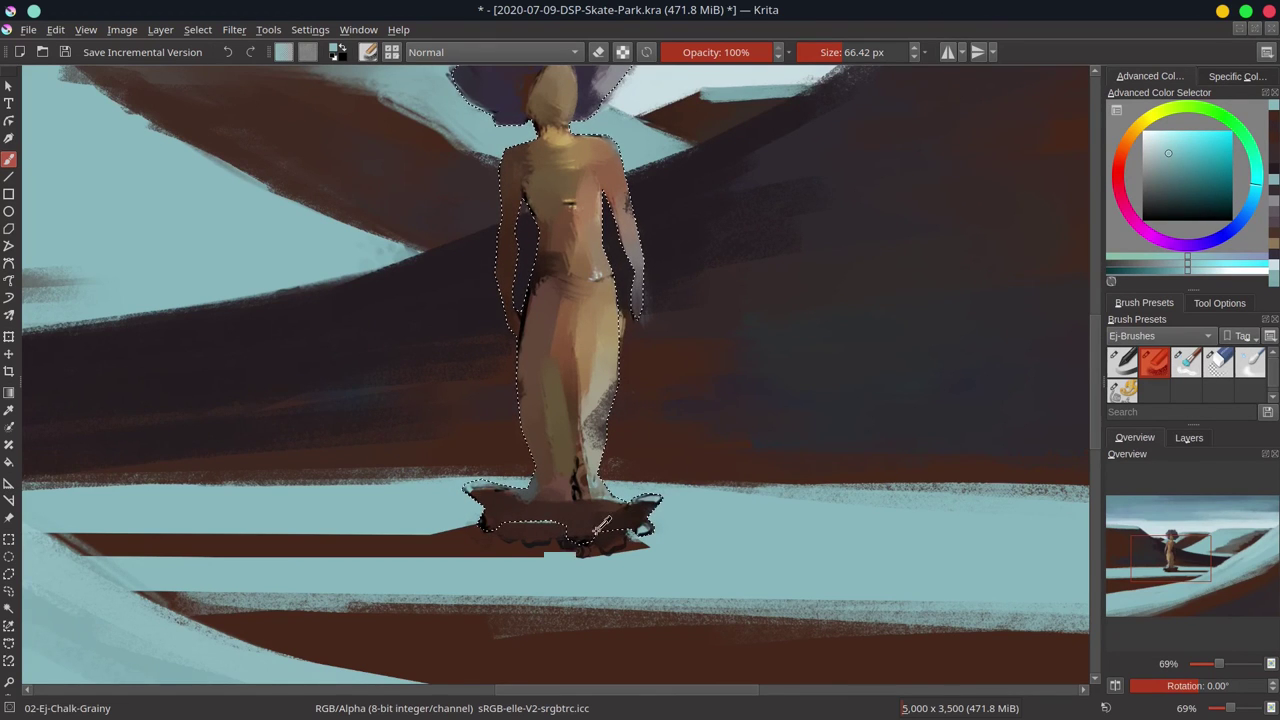
click(829, 485)
key(ctrl+z)
Step: Paint a near-black shadow on the ground beneath the skateboard with a 34.59 px brush
drag(1166, 212, 1153, 226)
mouse_move(544, 527)
shift+mouse_down()
mouse_move(492, 536)
mouse_move(542, 524)
mouse_move(571, 528)
mouse_move(575, 544)
mouse_move(459, 532)
mouse_move(582, 546)
mouse_move(444, 539)
mouse_move(508, 530)
mouse_move(399, 546)
mouse_move(510, 544)
mouse_move(410, 543)
shift+mouse_up()
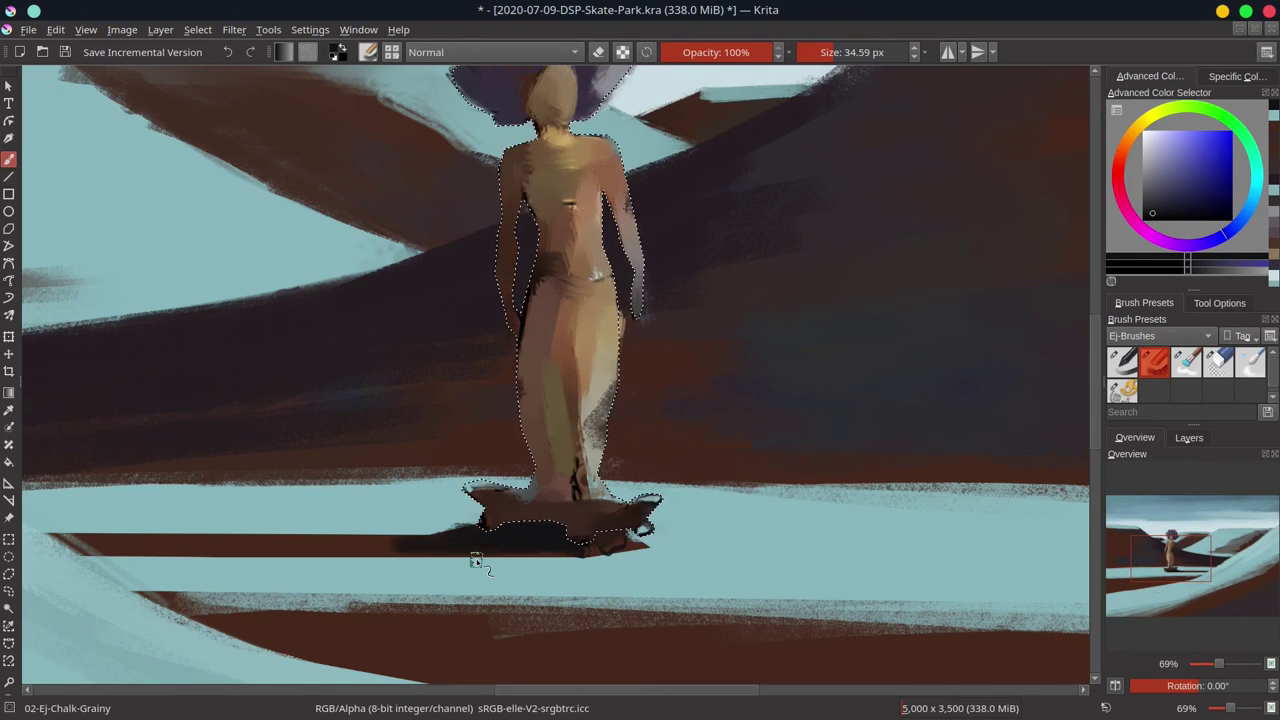
drag(590, 456, 620, 394)
Step: Invert the selection to cover the figure and repaint its left-side arm in warm brown with a 49.25 px brush
click(197, 29)
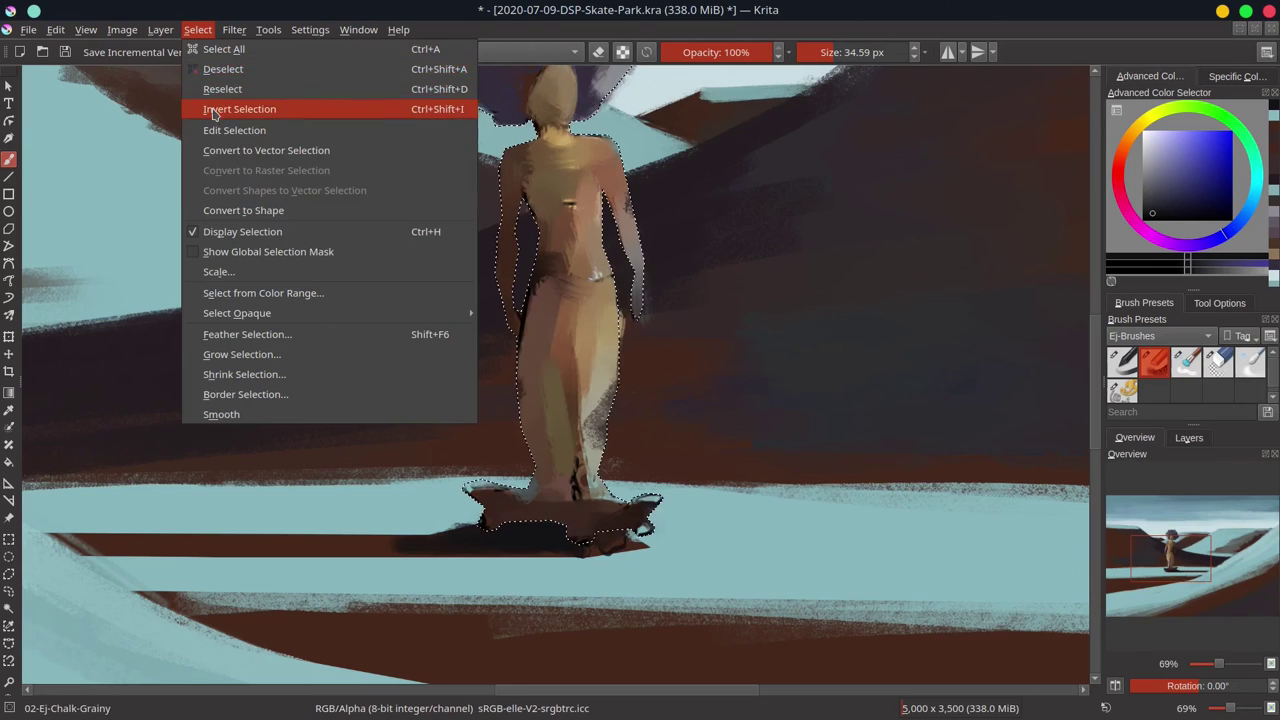
click(214, 109)
ctrl+click(513, 194)
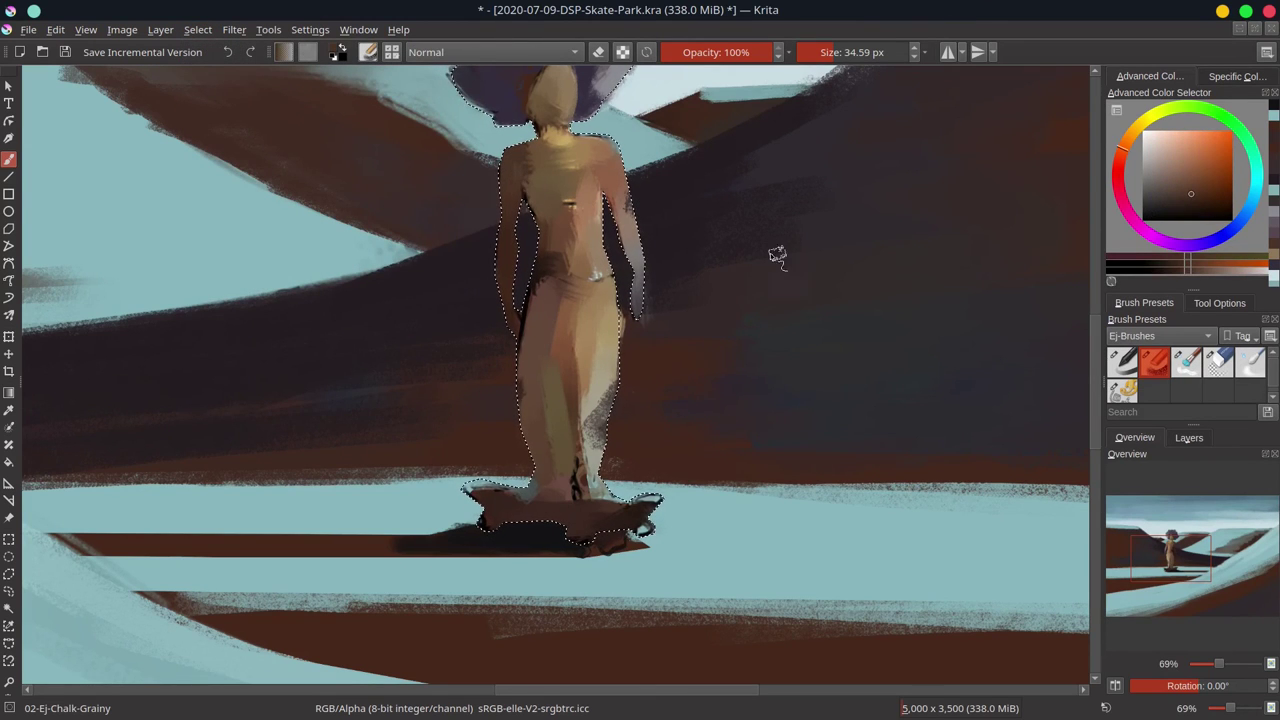
ctrl+click(410, 145)
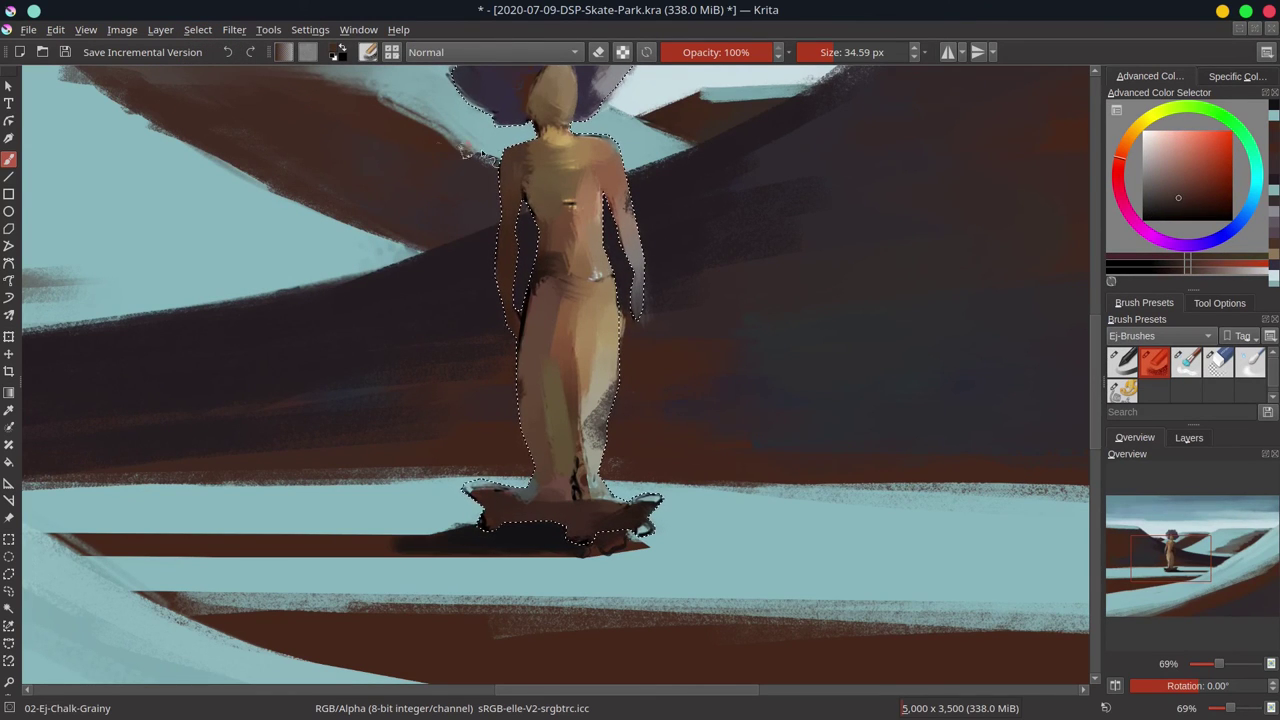
ctrl+click(467, 232)
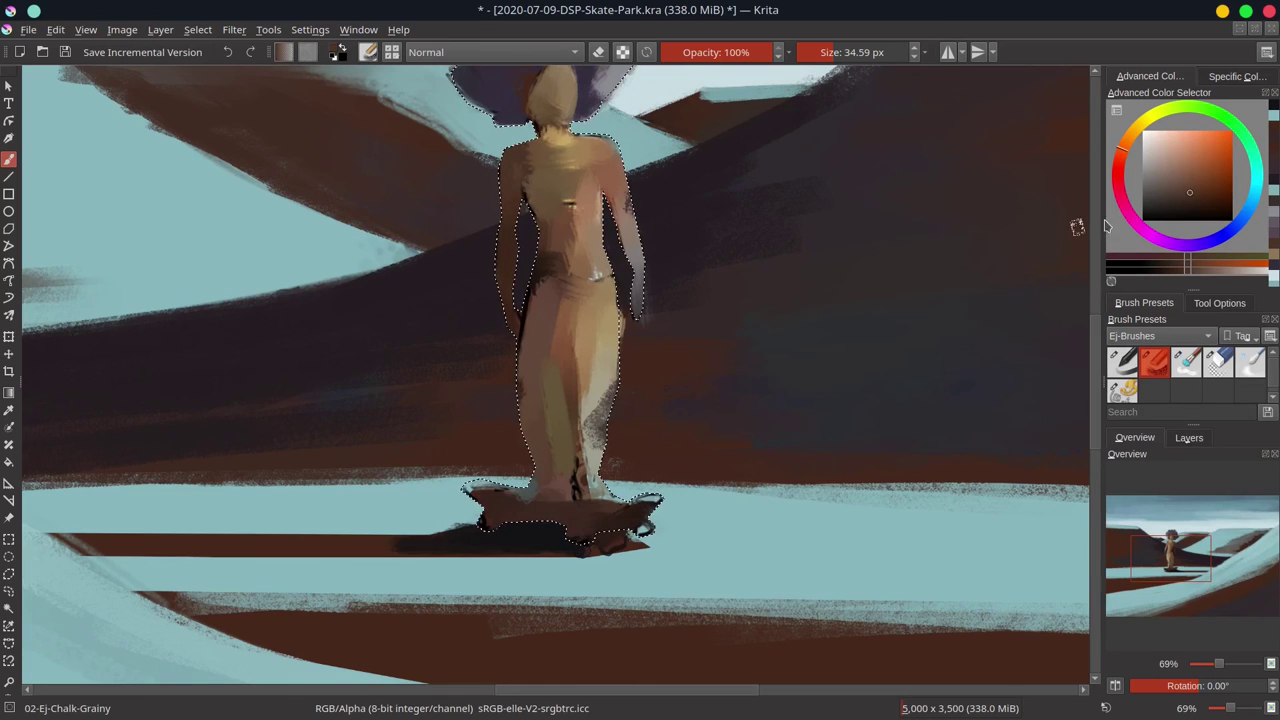
click(1187, 181)
shift+drag(508, 166, 519, 166)
drag(513, 160, 511, 287)
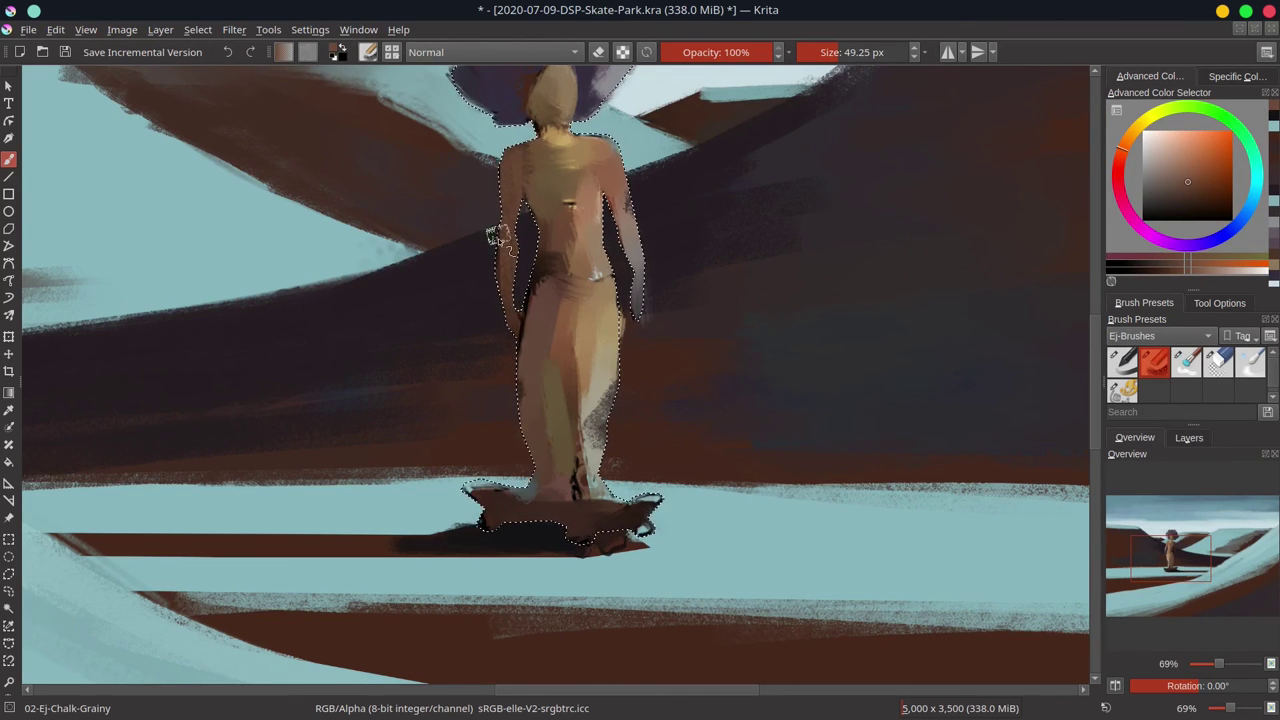
drag(497, 234, 524, 350)
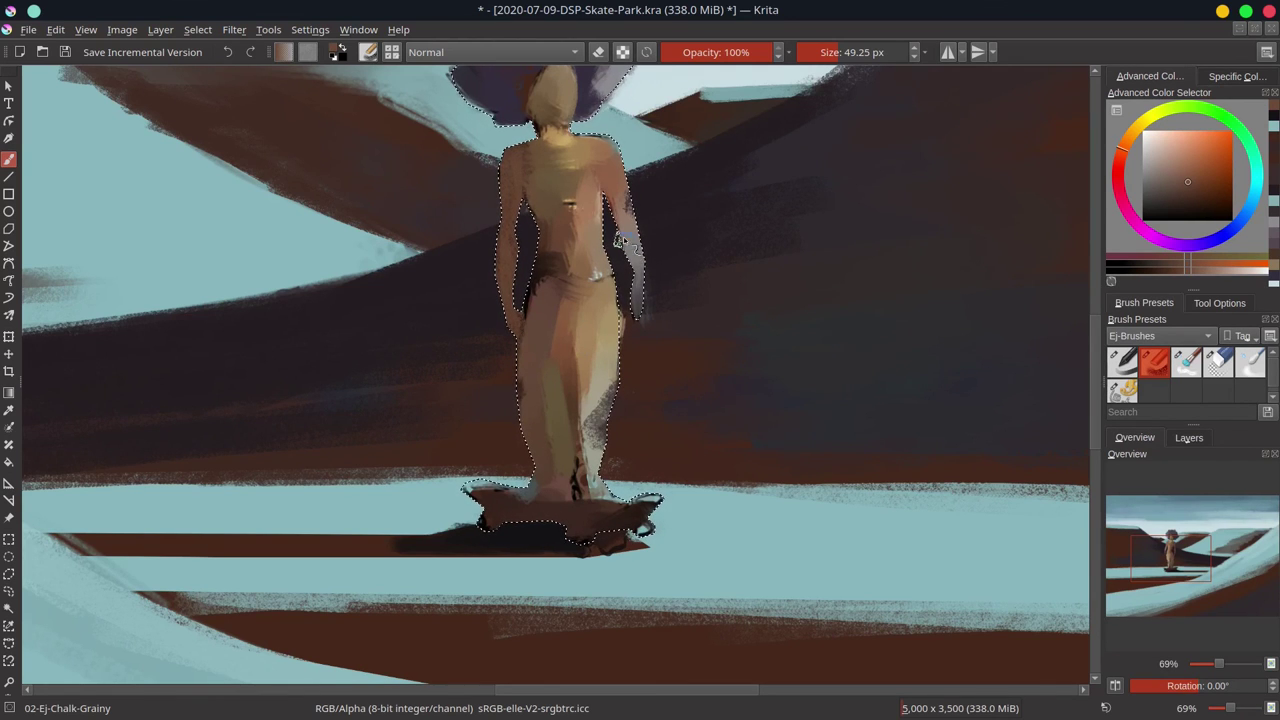
Step: Paint brown over the right-side arm and cover the dark marks on the waist and chest with sampled skin tones, using a 16.28 px brush
mouse_move(625, 198)
shift+mouse_down()
mouse_move(606, 191)
mouse_move(645, 312)
mouse_move(637, 342)
mouse_move(630, 268)
shift+mouse_up()
ctrl+click(536, 290)
mouse_move(534, 292)
mouse_down()
mouse_move(549, 263)
mouse_move(564, 277)
mouse_move(537, 263)
mouse_move(597, 275)
mouse_move(553, 252)
mouse_up()
ctrl+click(550, 262)
ctrl+click(556, 256)
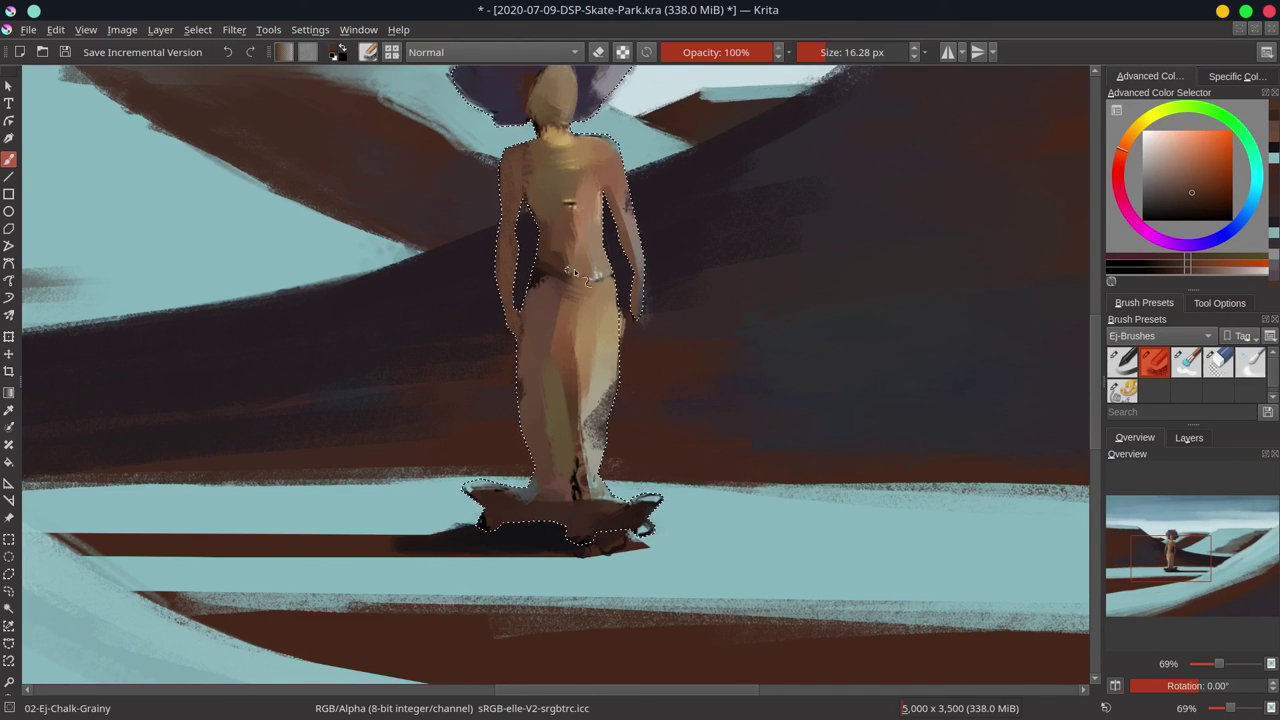
ctrl+click(572, 207)
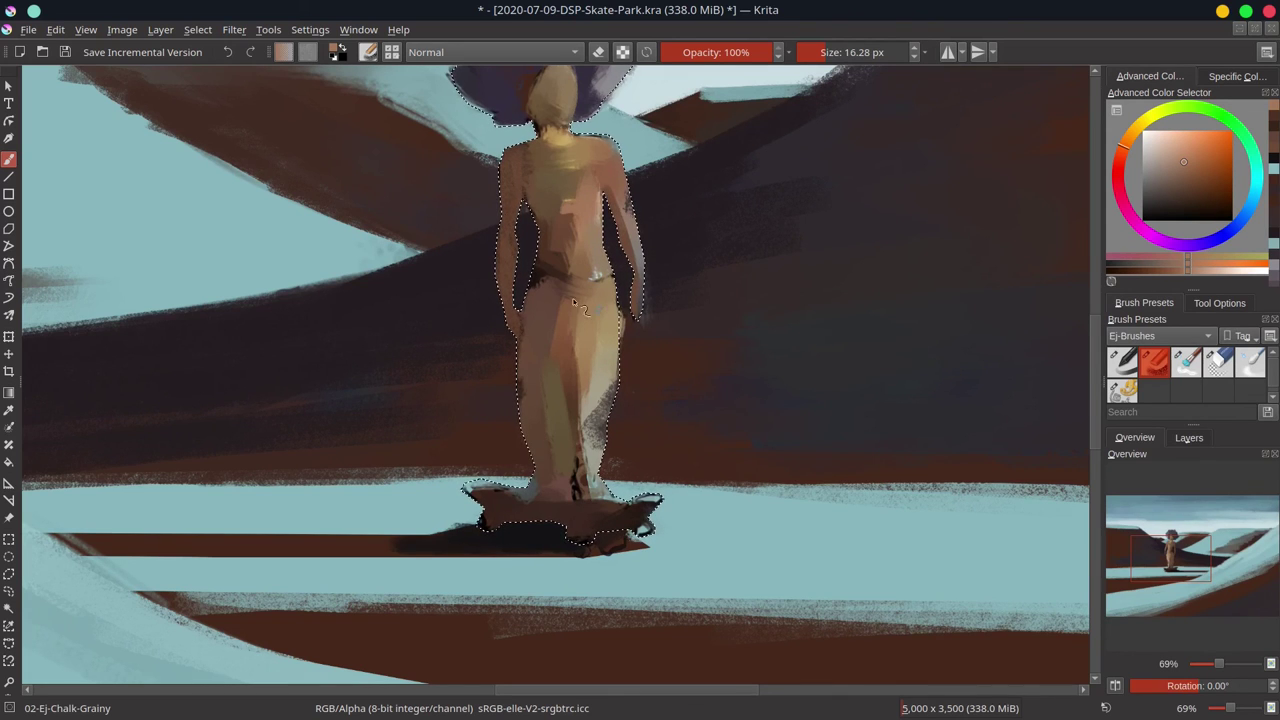
Step: Invert the selection to touch up the dark ramp beside the figure at 24.47 px, invert back to the figure and save the painting
click(197, 29)
click(222, 108)
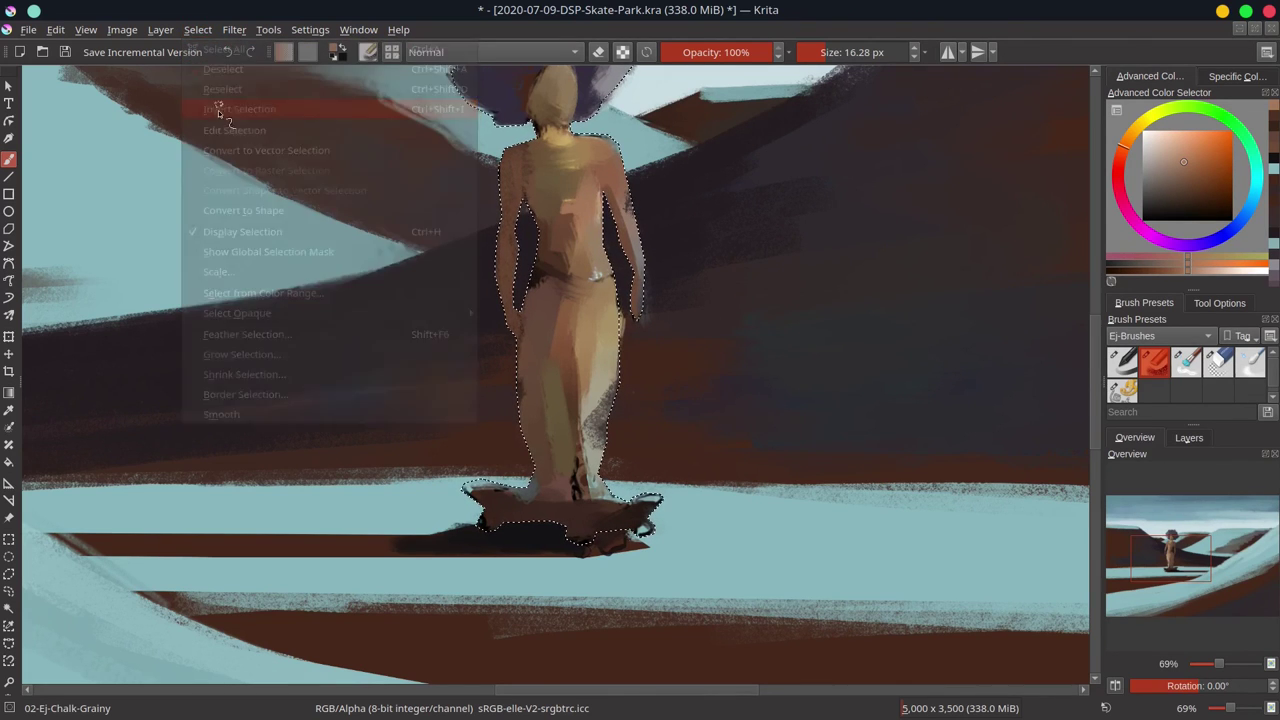
ctrl+click(665, 328)
shift+drag(642, 330, 653, 330)
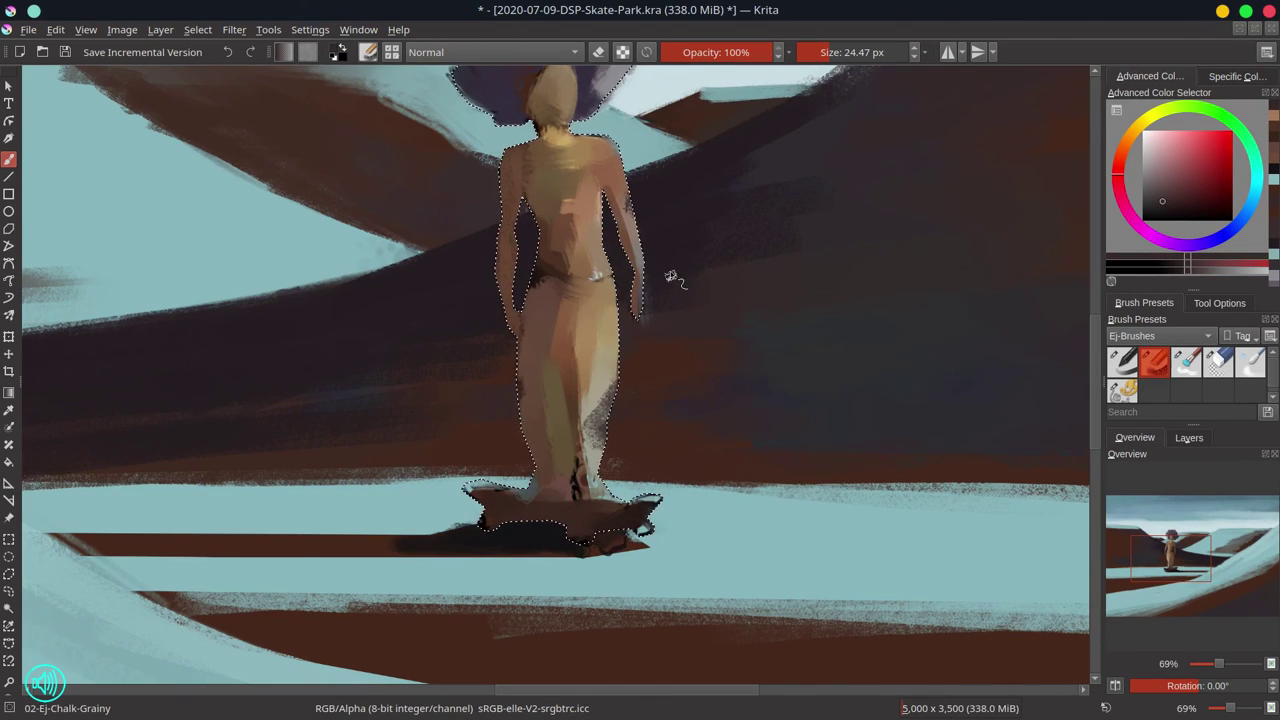
click(197, 29)
click(186, 112)
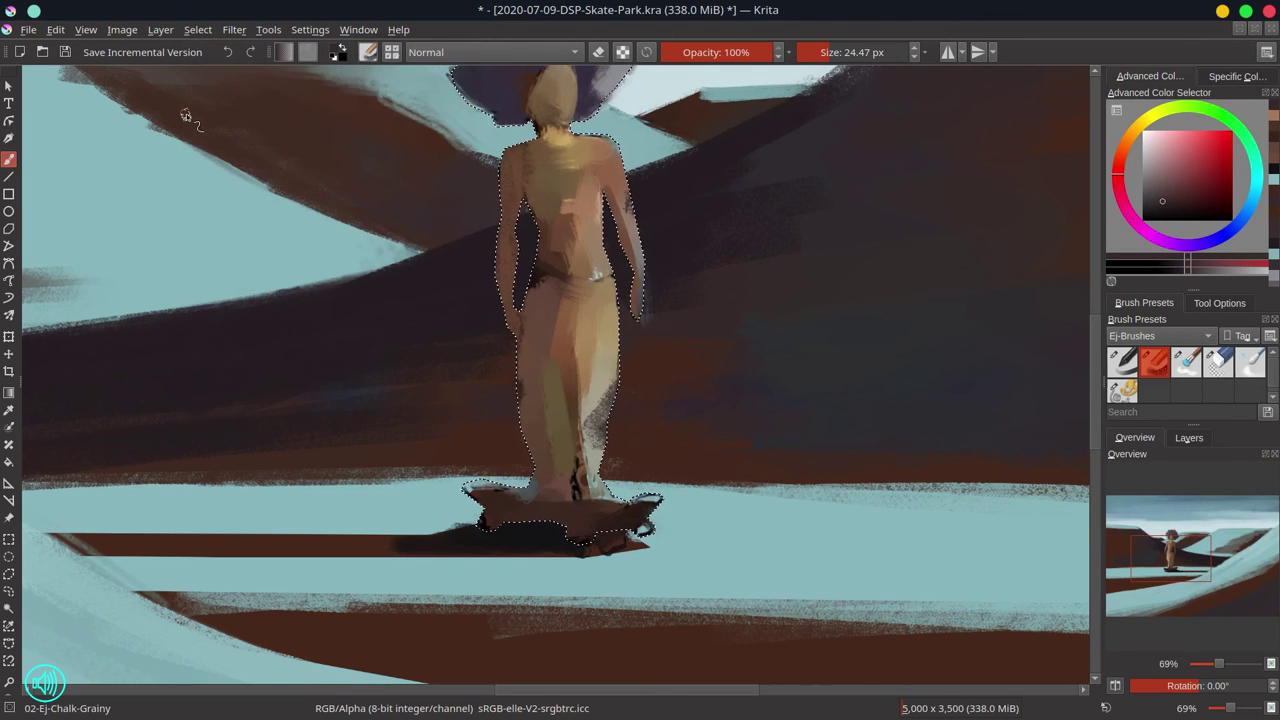
drag(723, 220, 697, 303)
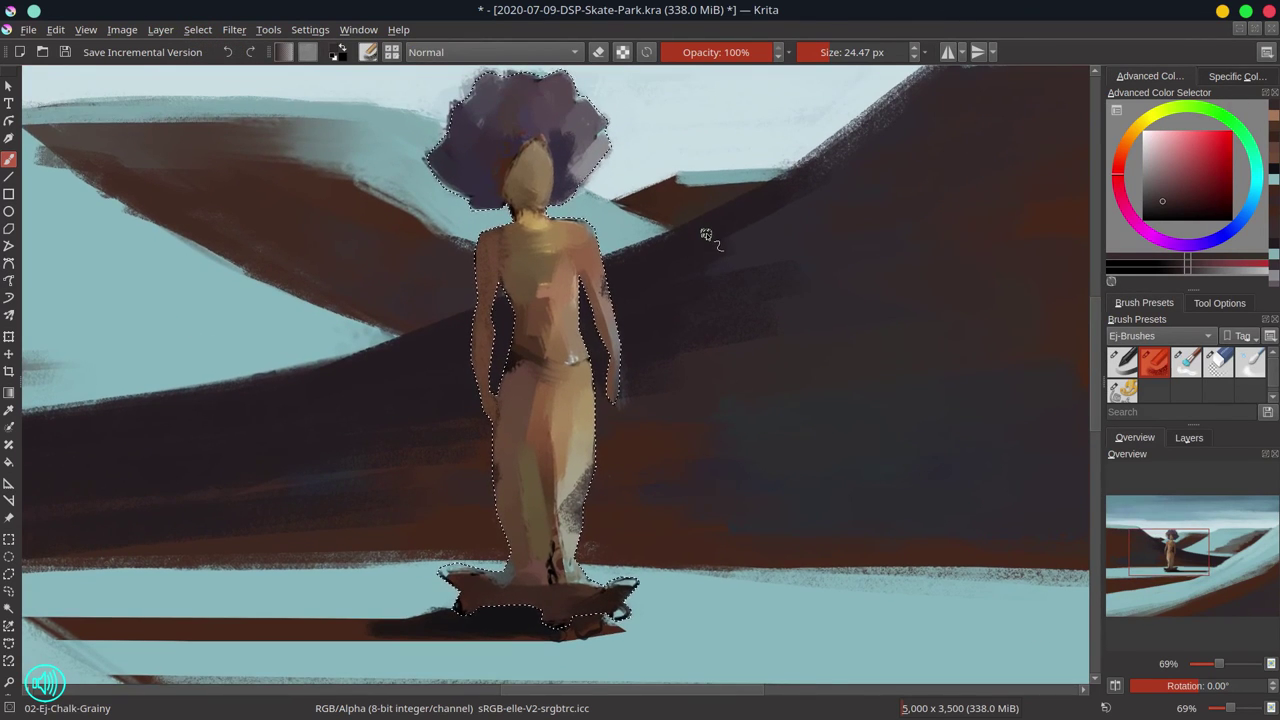
click(65, 53)
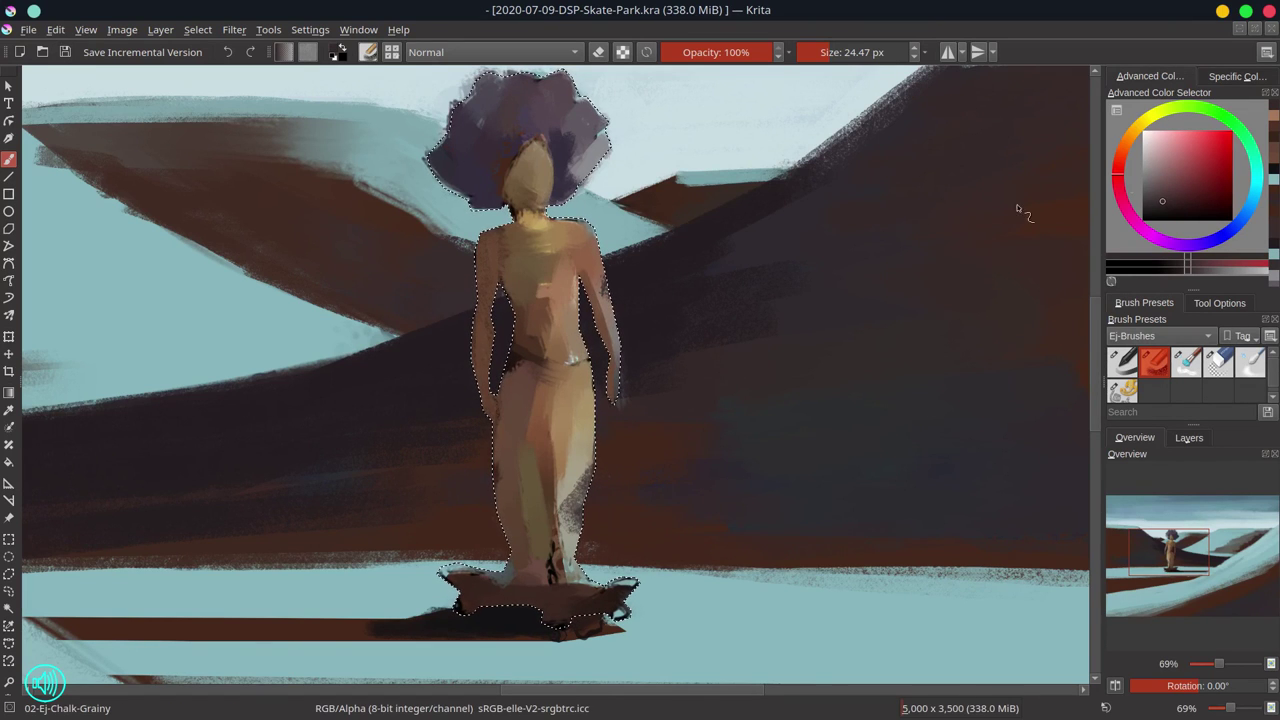
Step: Brighten the figure's face, body, legs and skateboard ends in Color Dodge mode with a brush up to 27.36 px, and clear the selection
click(490, 52)
click(480, 80)
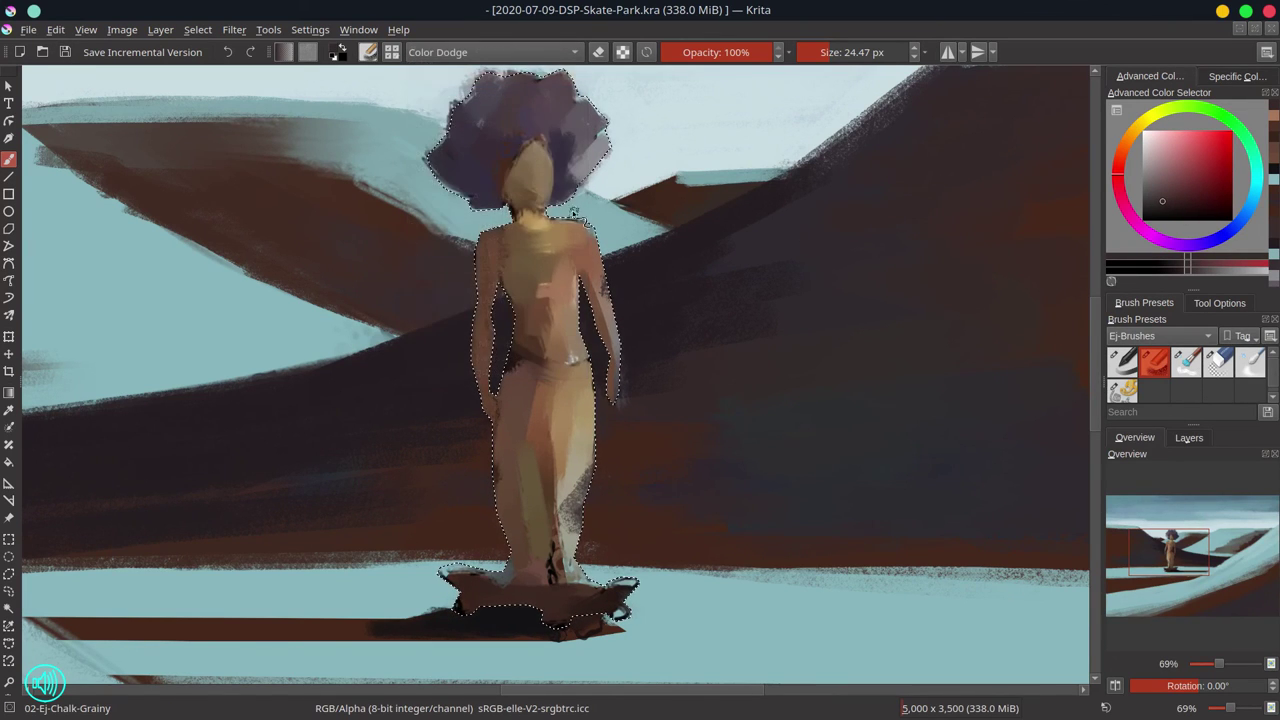
drag(541, 152, 549, 149)
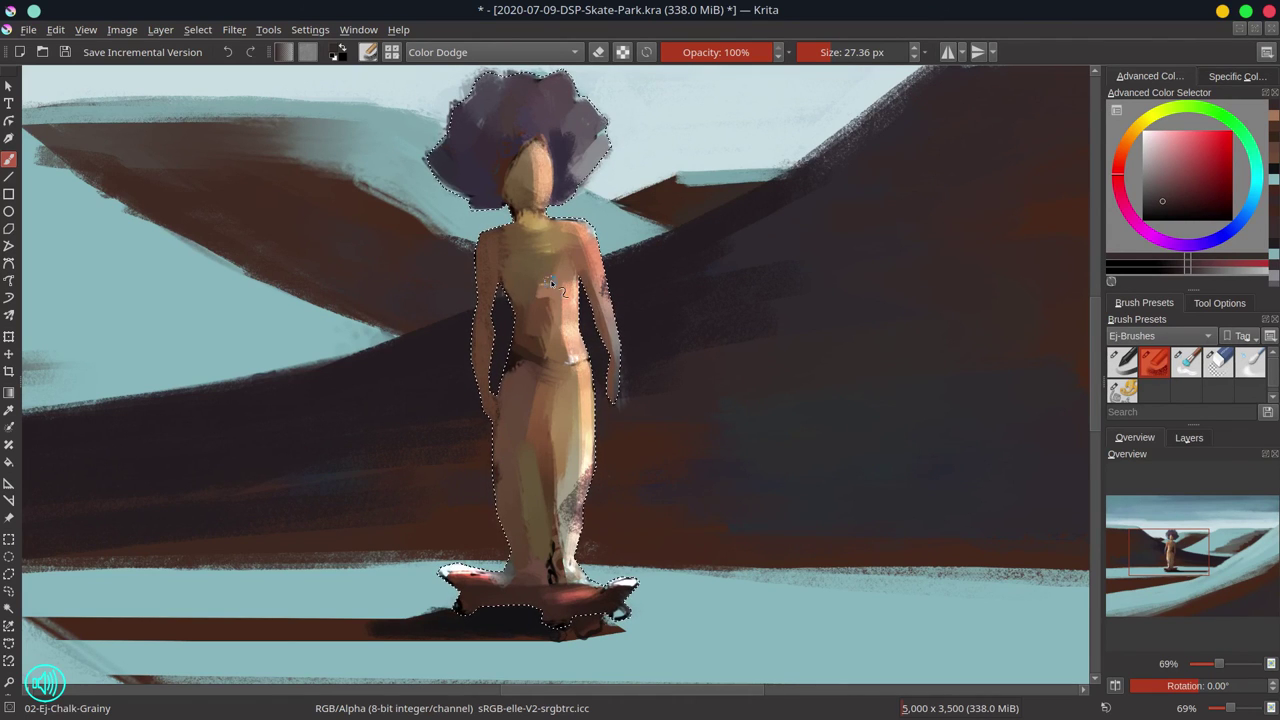
click(198, 30)
click(200, 68)
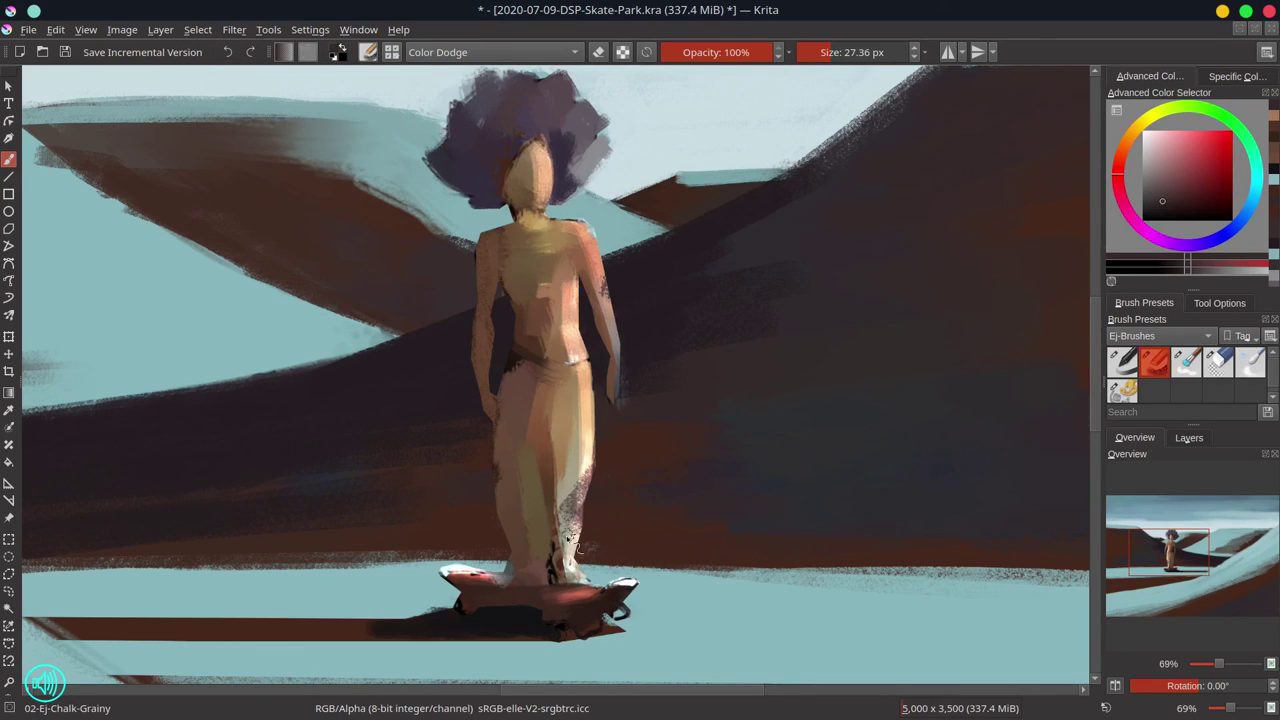
Step: Paint a dark waistband and a dark line along the skateboard's edge in Normal mode, using sampled near-black and an 8.50 px brush
ctrl+click(443, 613)
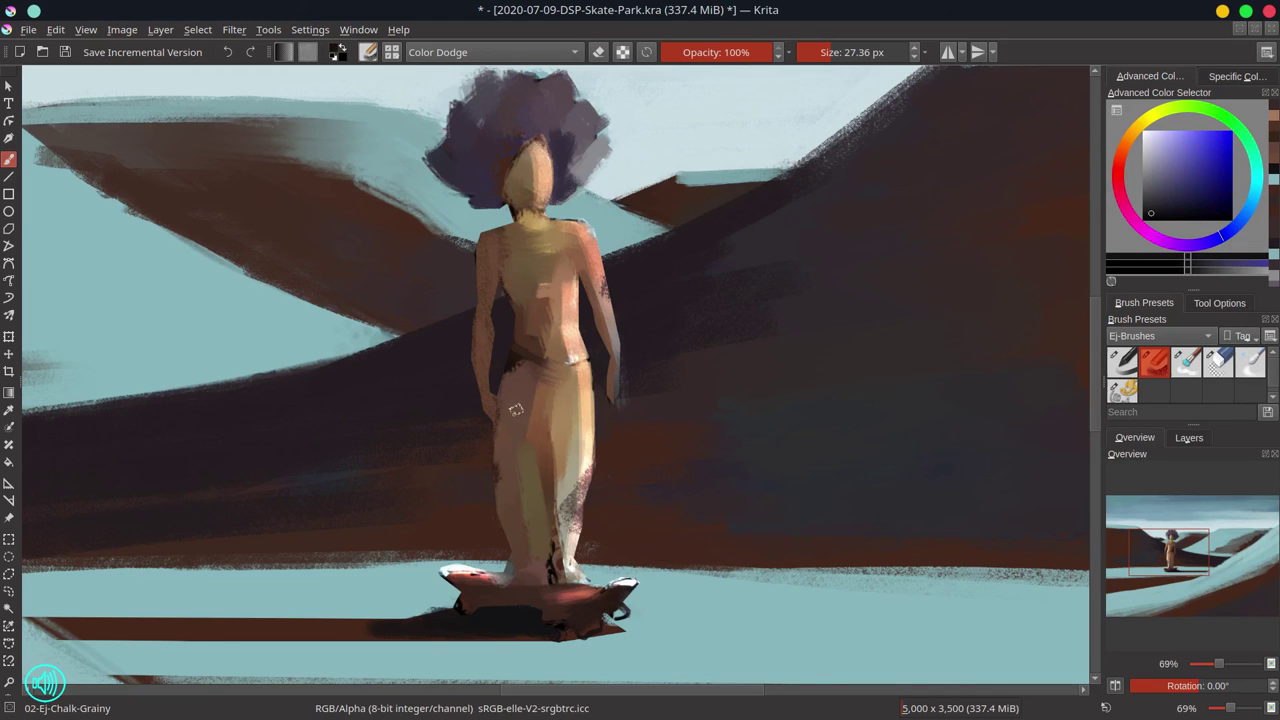
click(485, 54)
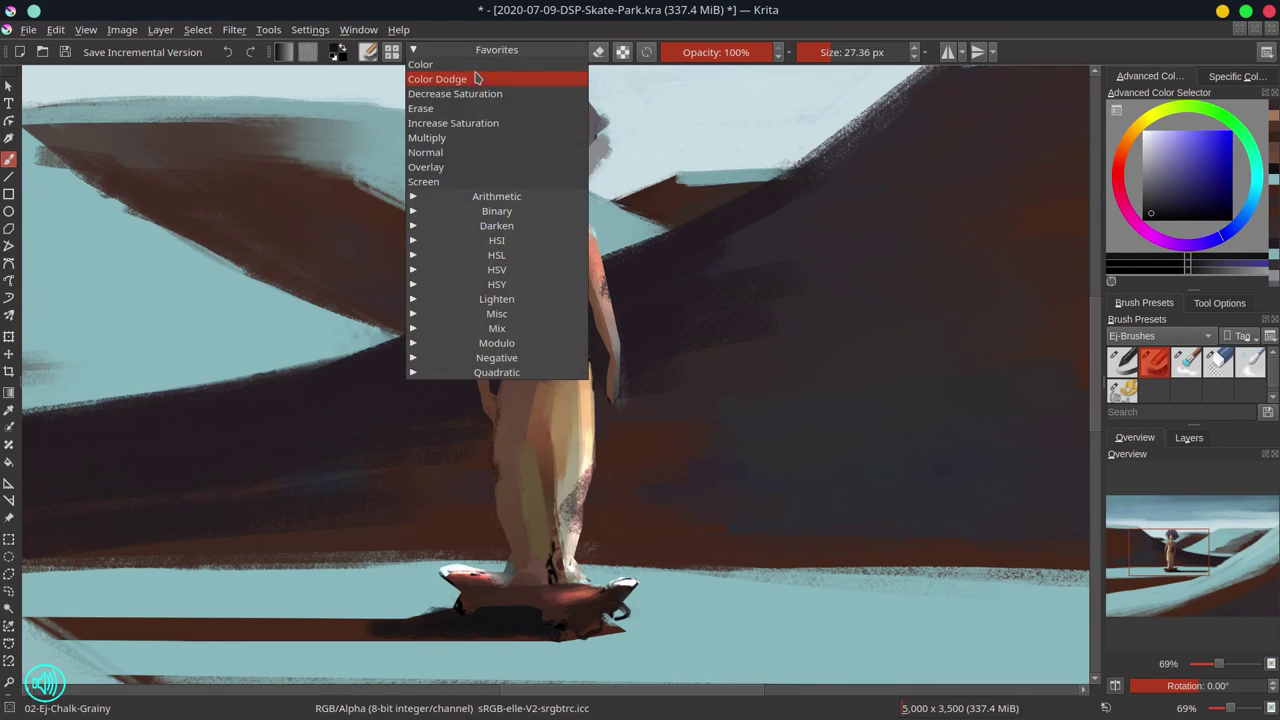
click(466, 153)
mouse_move(550, 362)
mouse_down()
mouse_move(537, 356)
mouse_move(588, 359)
mouse_up()
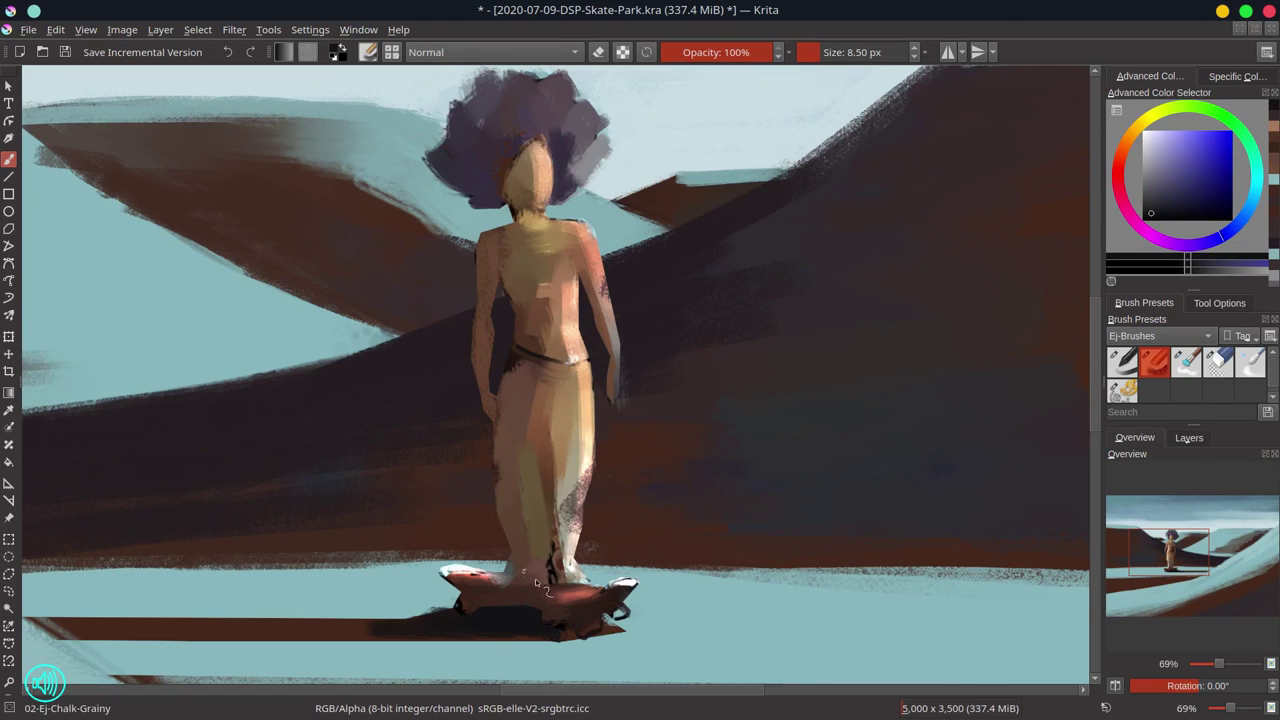
mouse_move(463, 592)
mouse_down()
mouse_move(603, 592)
mouse_move(556, 610)
mouse_up()
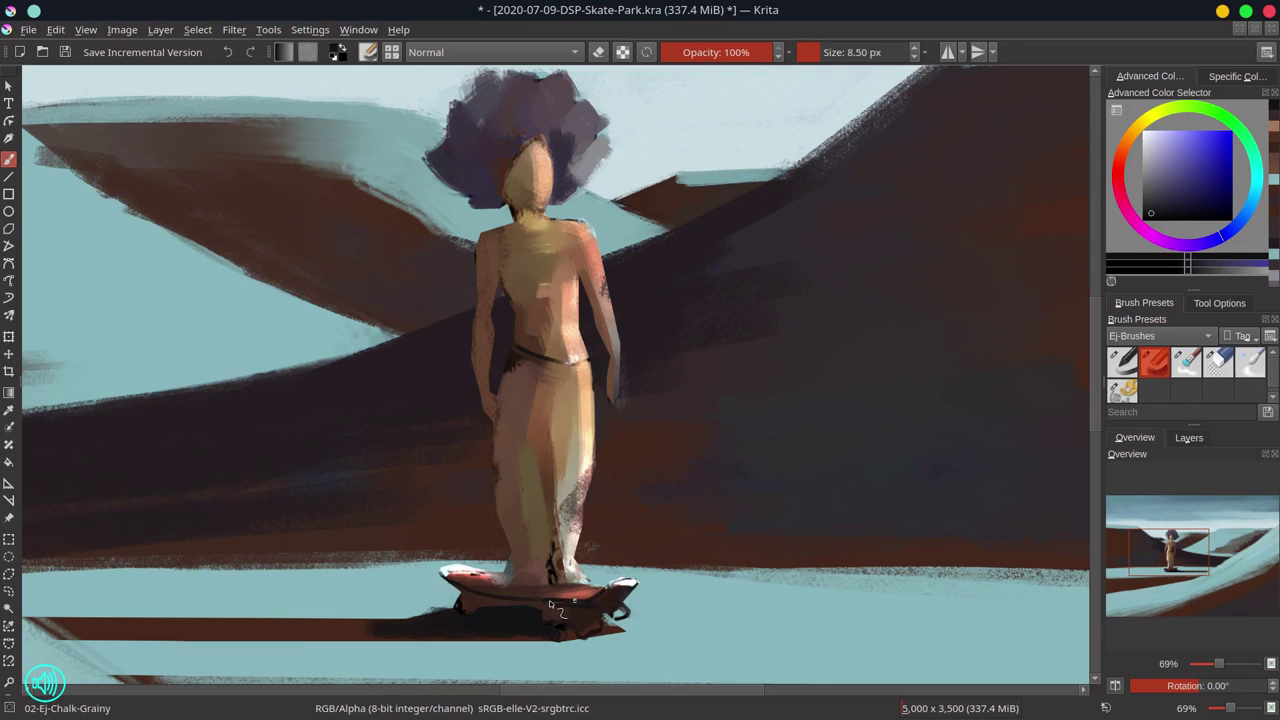
Step: Refine the skateboard's left-side tip with sampled colours and fill the gap by its right-side wheel with dark brown at 8.50 px
ctrl+click(464, 580)
mouse_move(462, 583)
mouse_down()
mouse_move(441, 571)
mouse_move(473, 581)
mouse_up()
ctrl+click(474, 582)
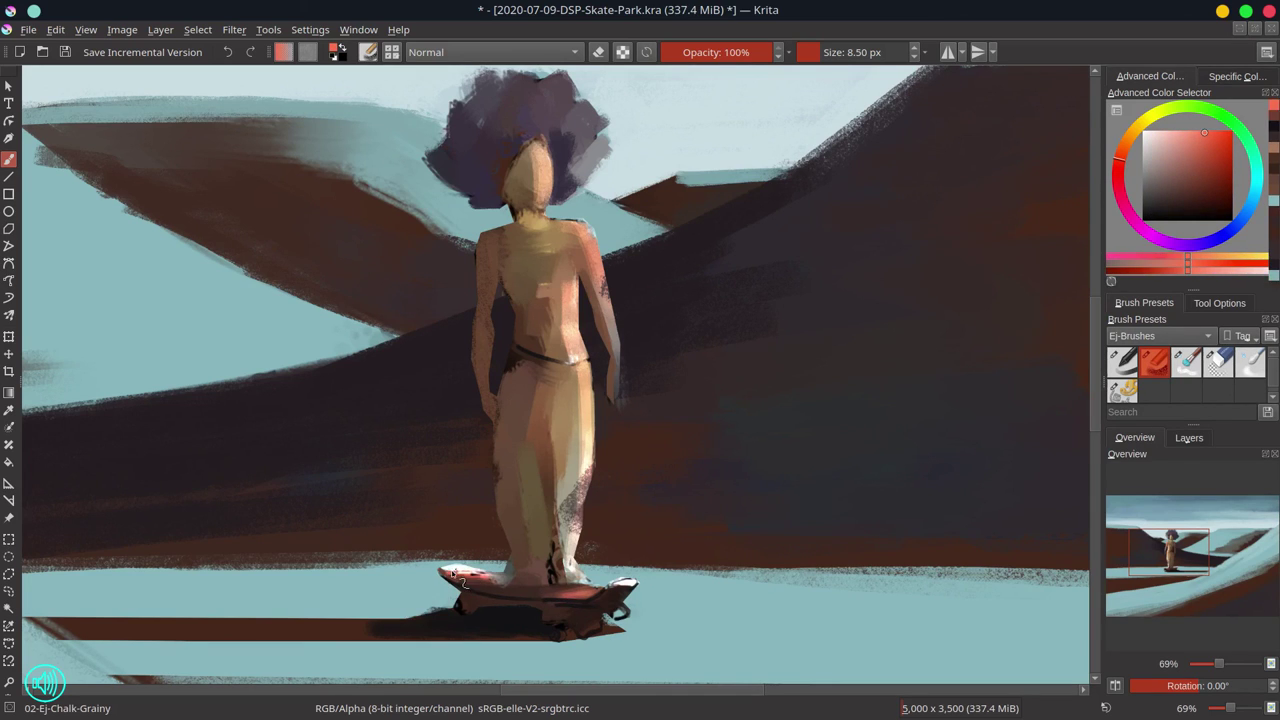
ctrl+click(468, 598)
ctrl+click(452, 611)
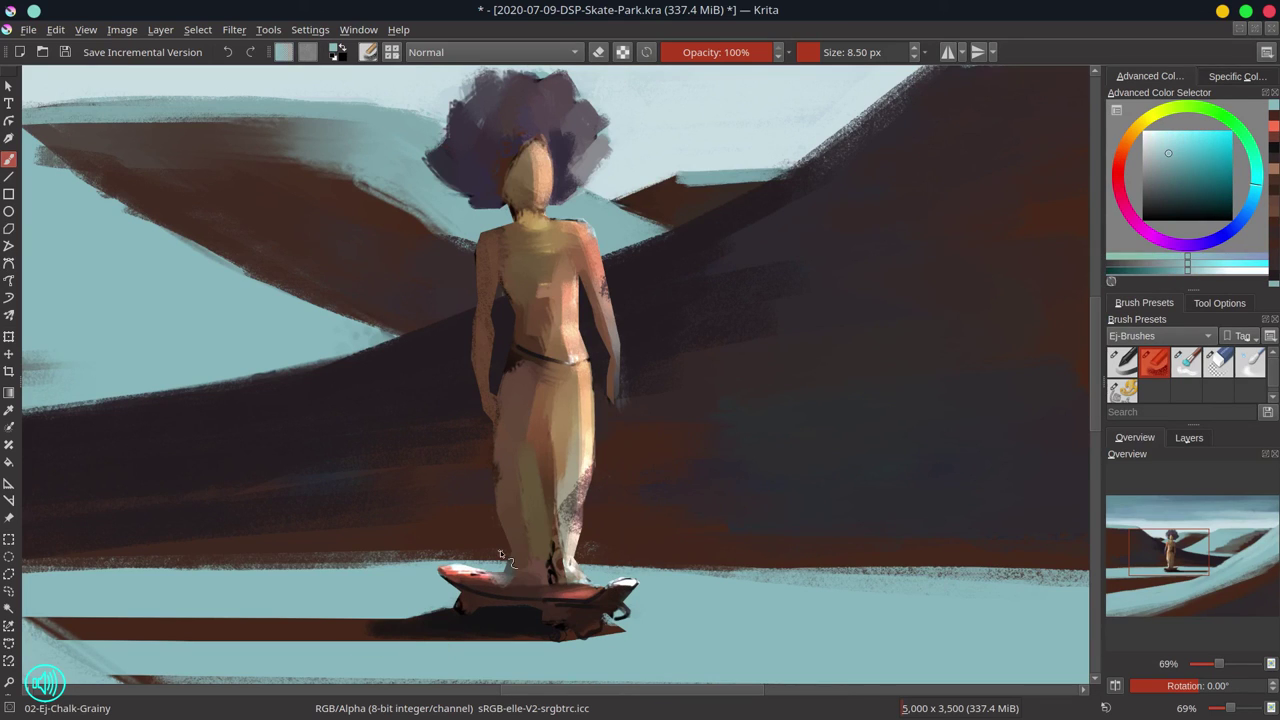
ctrl+click(621, 612)
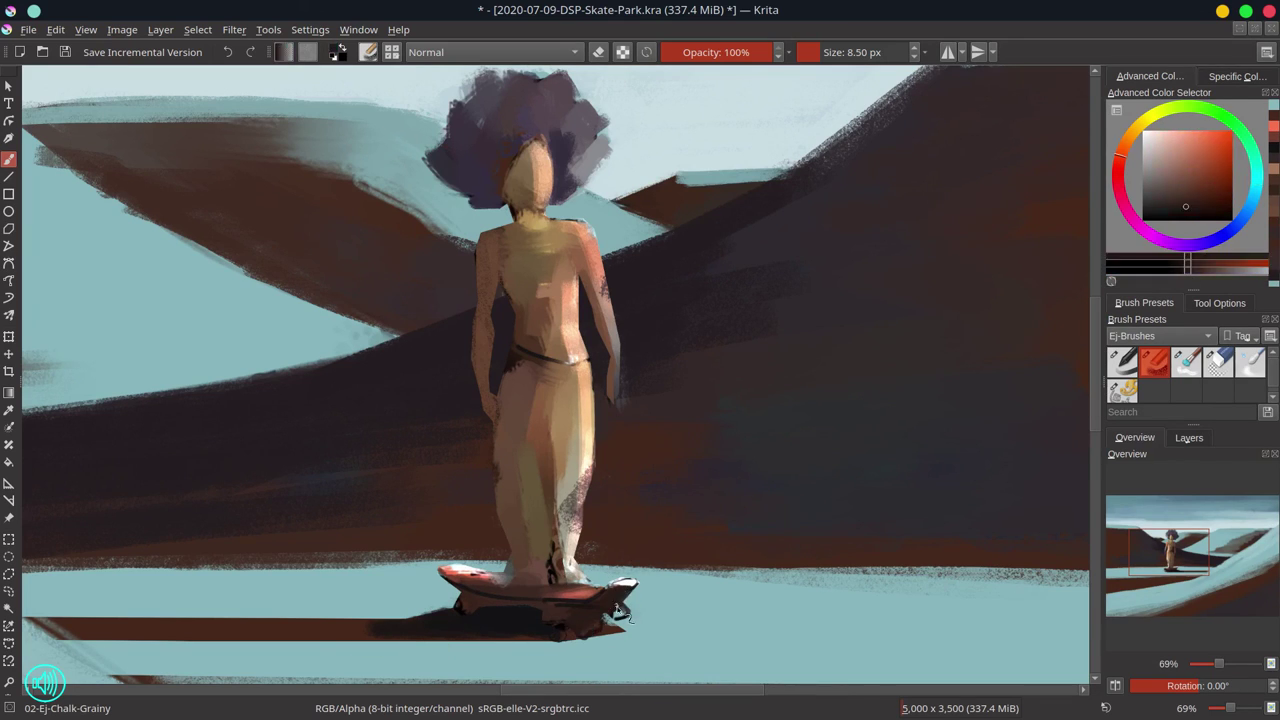
drag(617, 607, 628, 616)
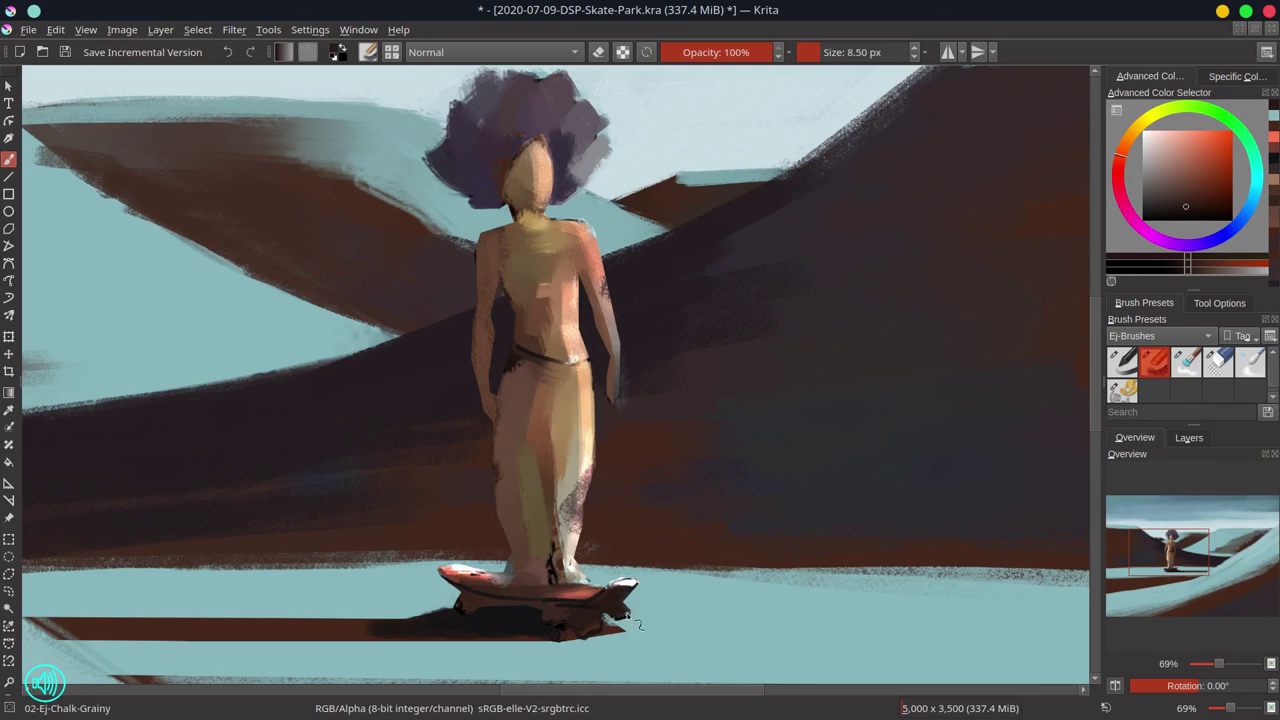
Step: Darken the ground shadow under the skateboard's right-side end with near-black and trim its lower edge with sampled teal
ctrl+click(578, 636)
mouse_move(557, 632)
mouse_down()
mouse_move(618, 629)
mouse_move(633, 670)
mouse_move(625, 628)
mouse_up()
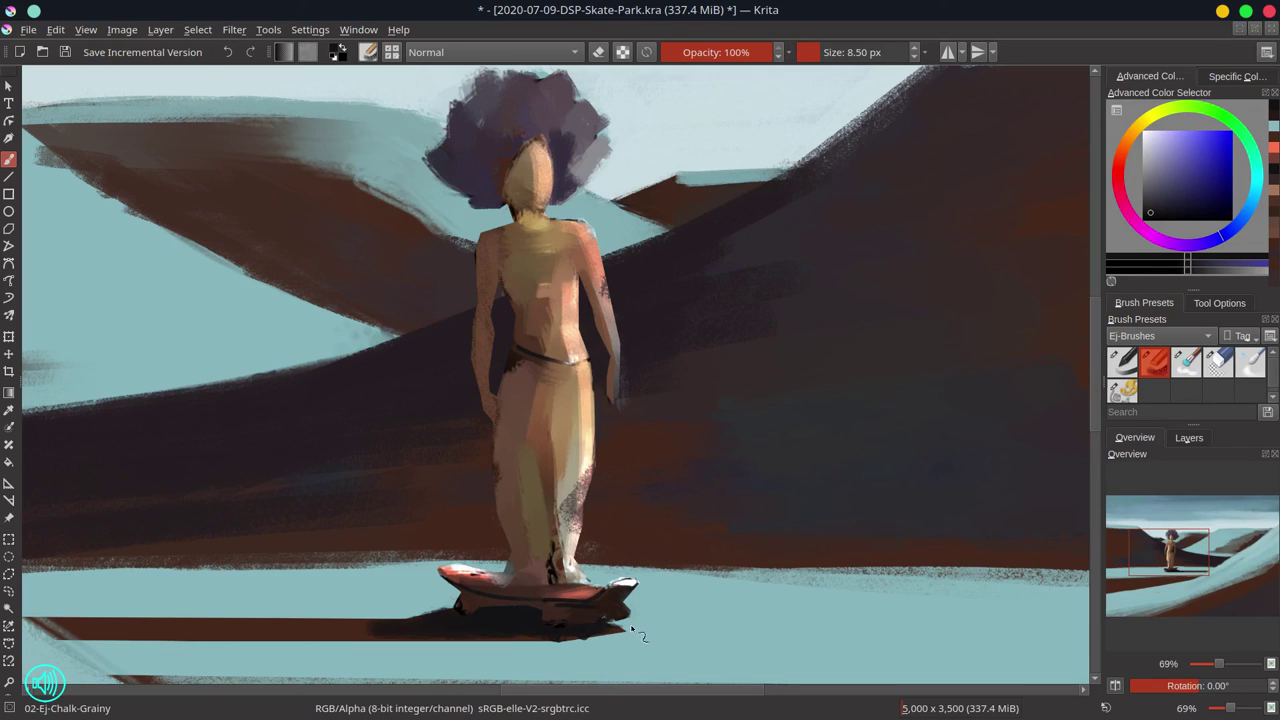
ctrl+click(580, 655)
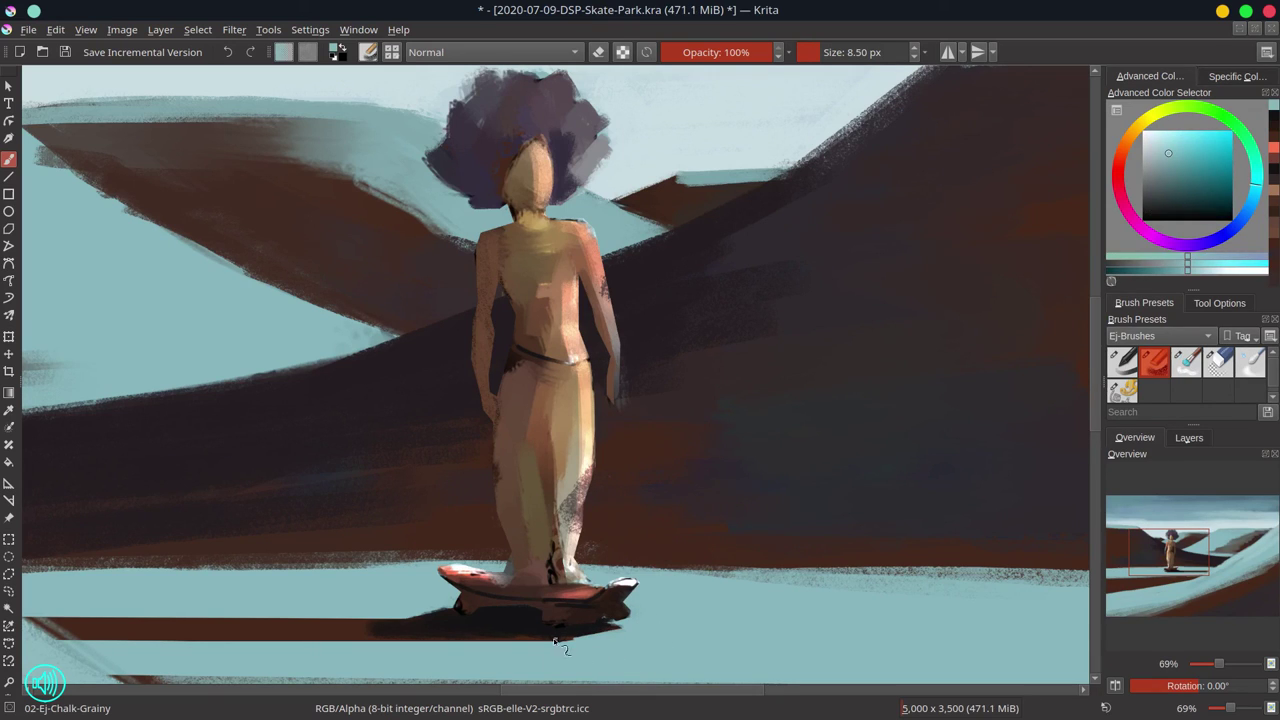
key(ctrl)
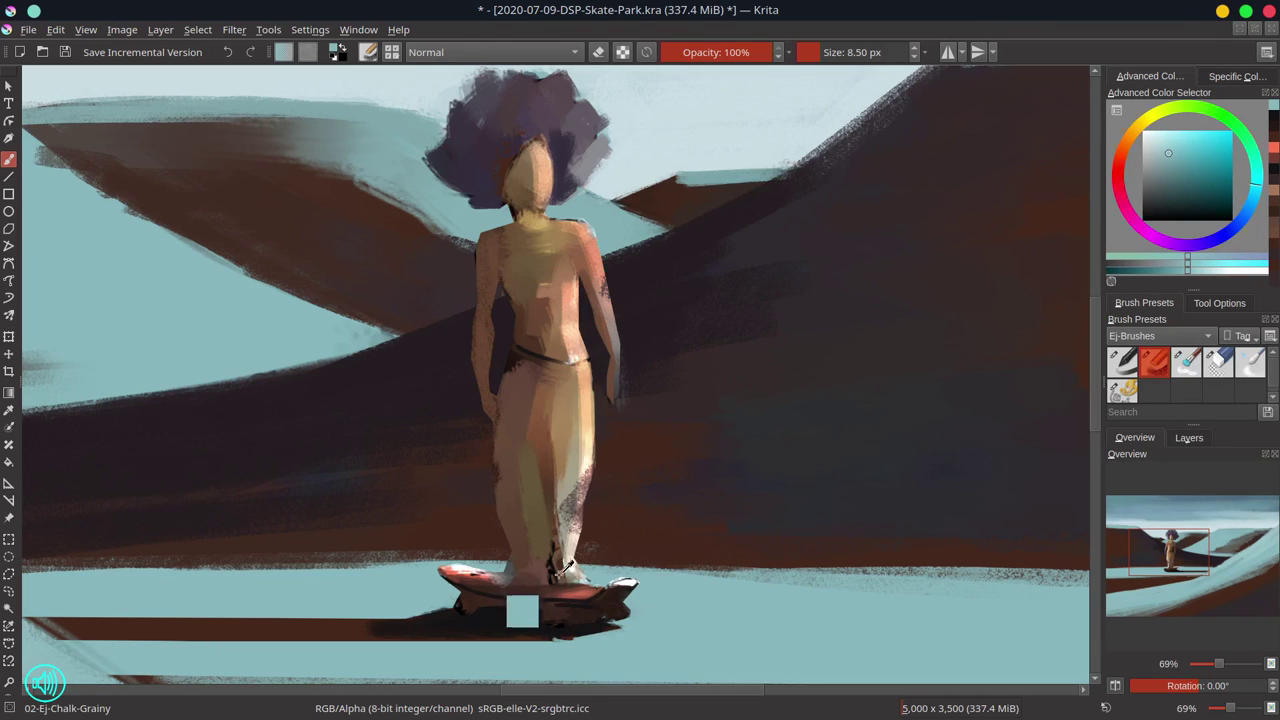
Step: Paint the dark gap between the figure's legs, showing the lower Copy of Layer 1 sketch as a guide and hiding it when done
ctrl+click(531, 590)
ctrl+click(555, 565)
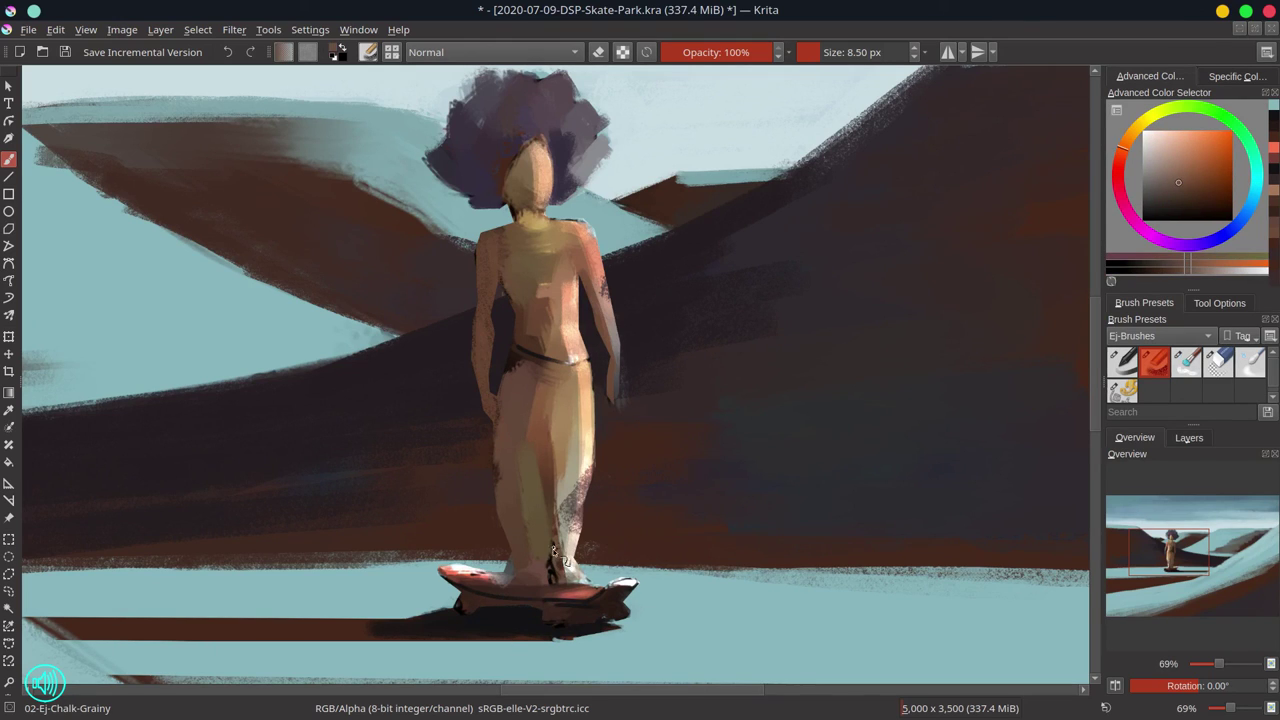
key(bracketright)
key(bracketright)
click(1176, 442)
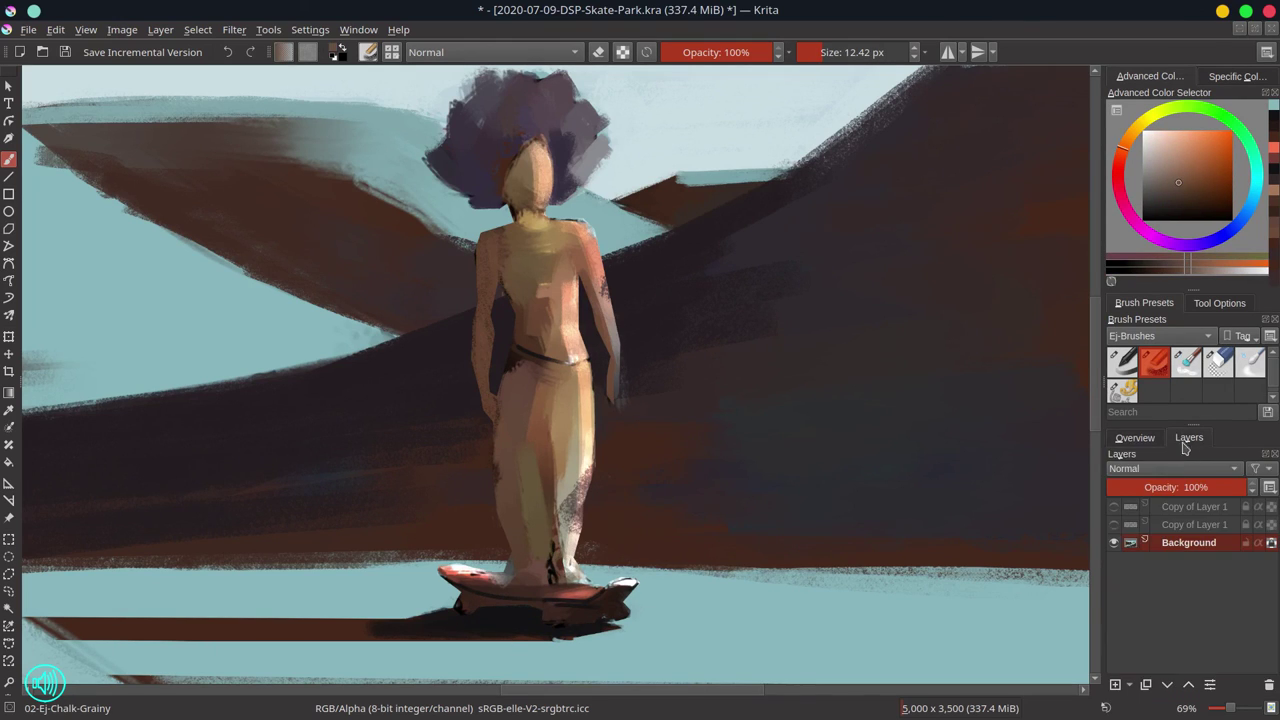
click(1114, 524)
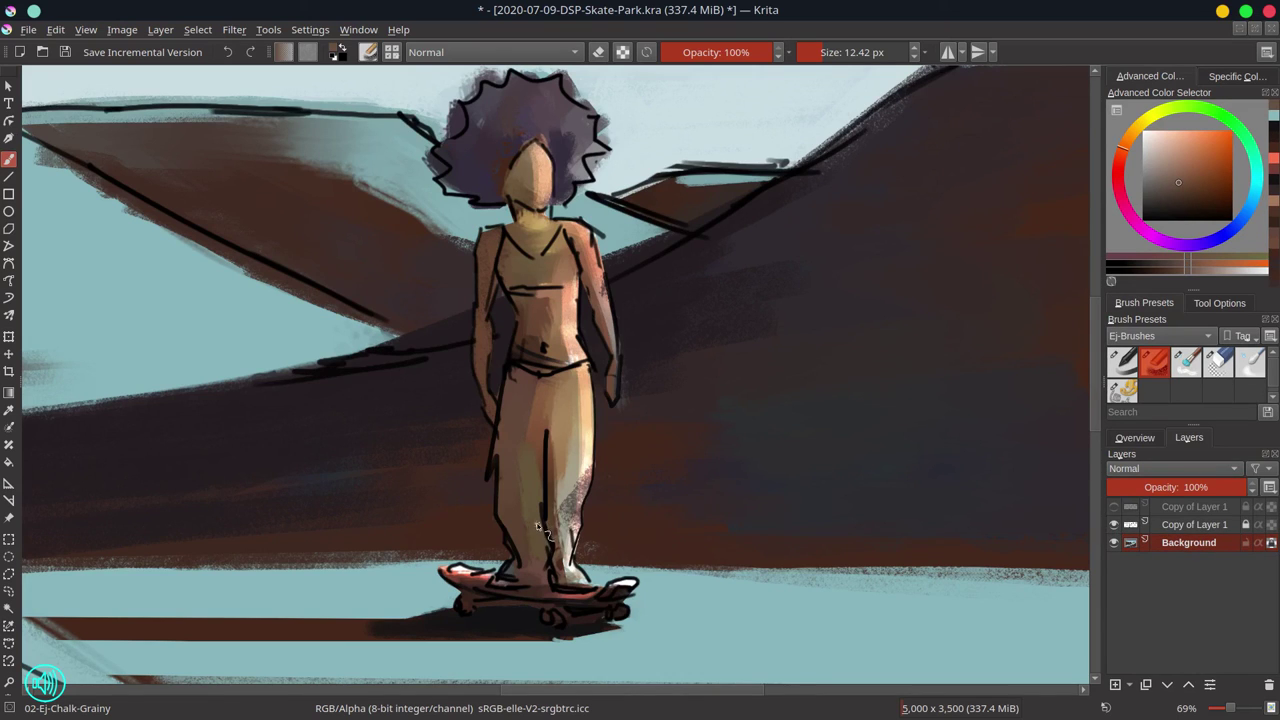
ctrl+click(548, 642)
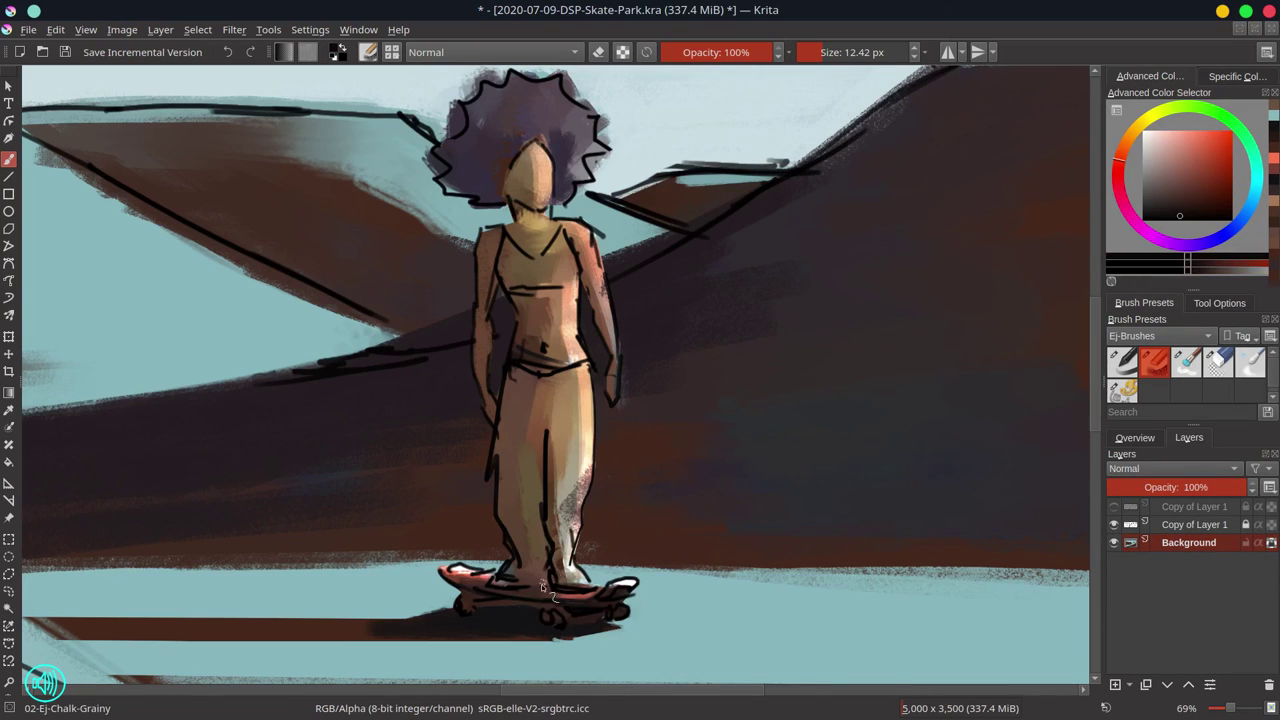
ctrl+click(539, 578)
shift+drag(543, 545, 549, 545)
mouse_move(543, 464)
mouse_down()
mouse_move(547, 568)
mouse_move(532, 576)
mouse_move(550, 584)
mouse_move(522, 594)
mouse_up()
click(1114, 524)
Step: Repaint the right-side foot and the deck beside it with sampled brown and red tones, using a 10.84 px brush
key(bracketleft)
ctrl+click(522, 596)
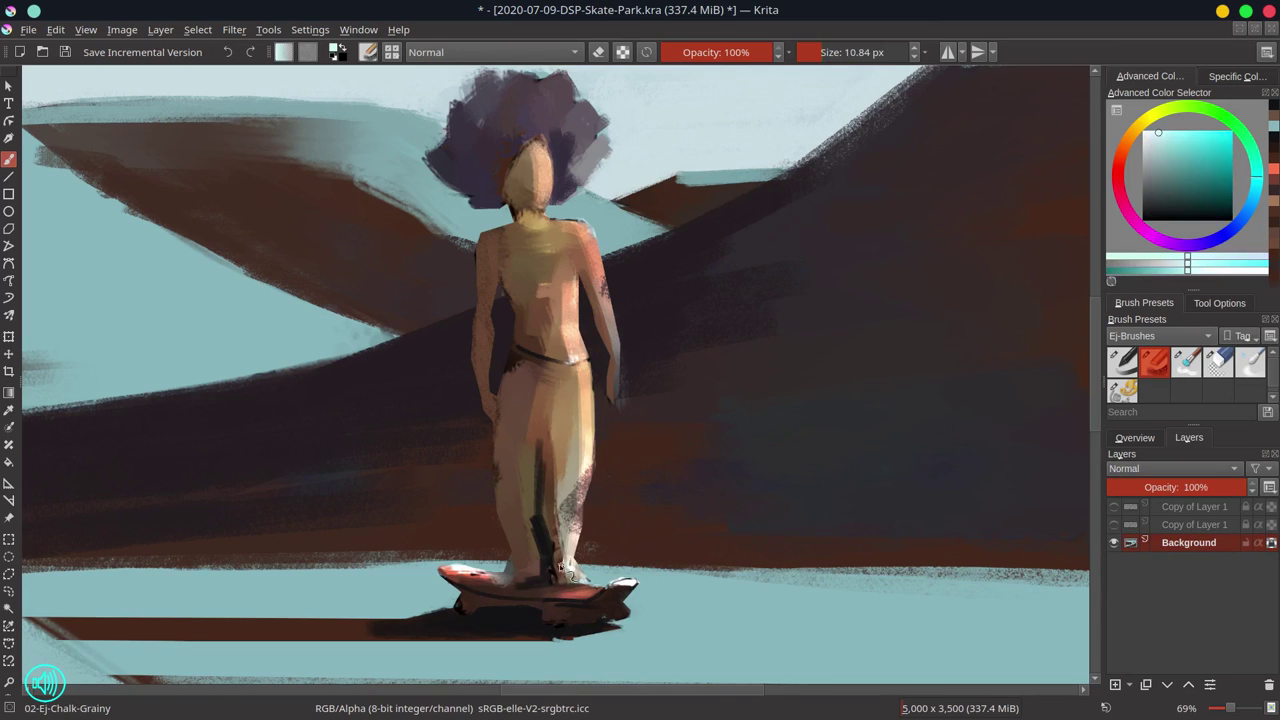
ctrl+click(560, 564)
drag(556, 550, 552, 583)
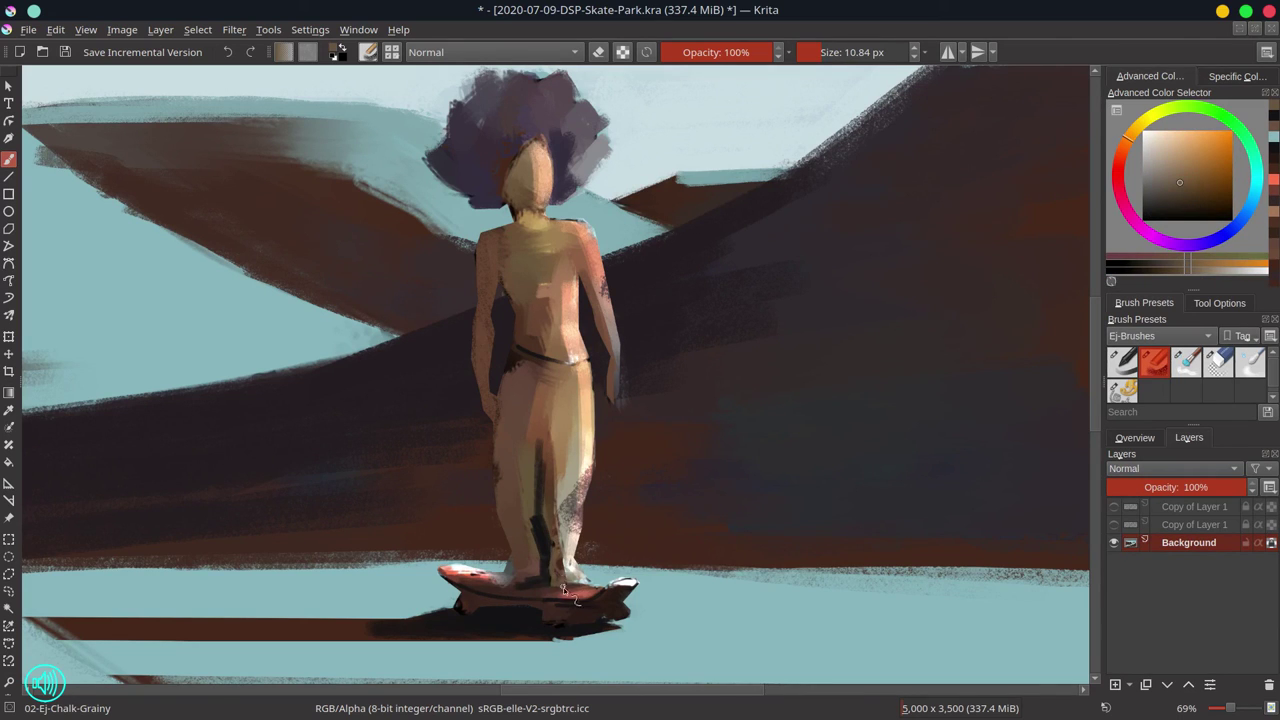
ctrl+click(570, 588)
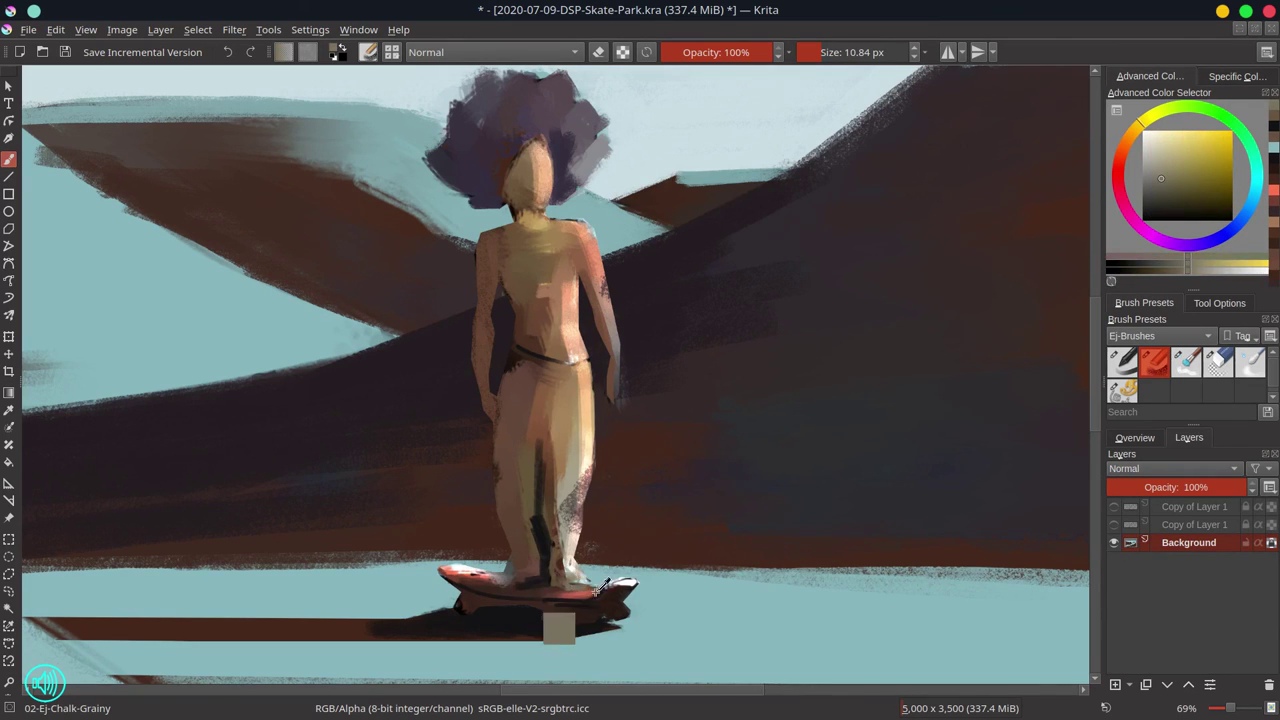
ctrl+click(597, 591)
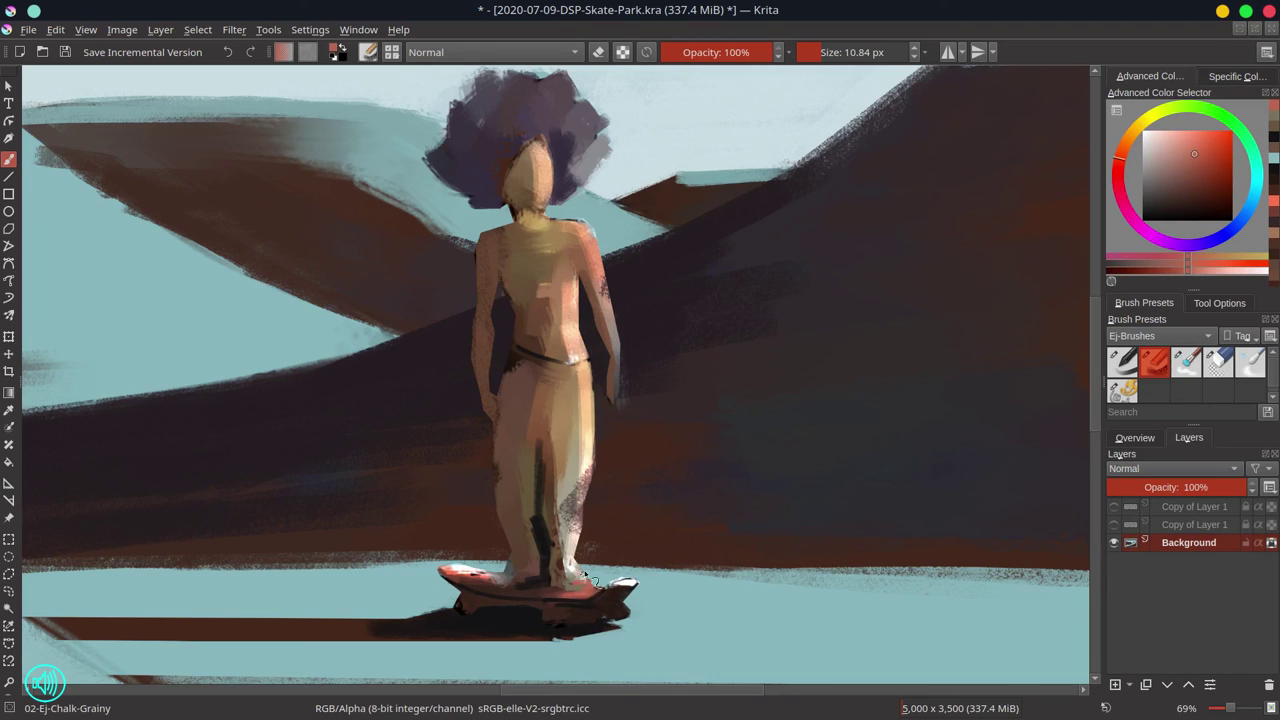
ctrl+click(581, 592)
drag(572, 590, 590, 595)
Step: Shape the left-side foot on the skateboard with sampled brown and dark grey at 10.84 px
ctrl+click(509, 574)
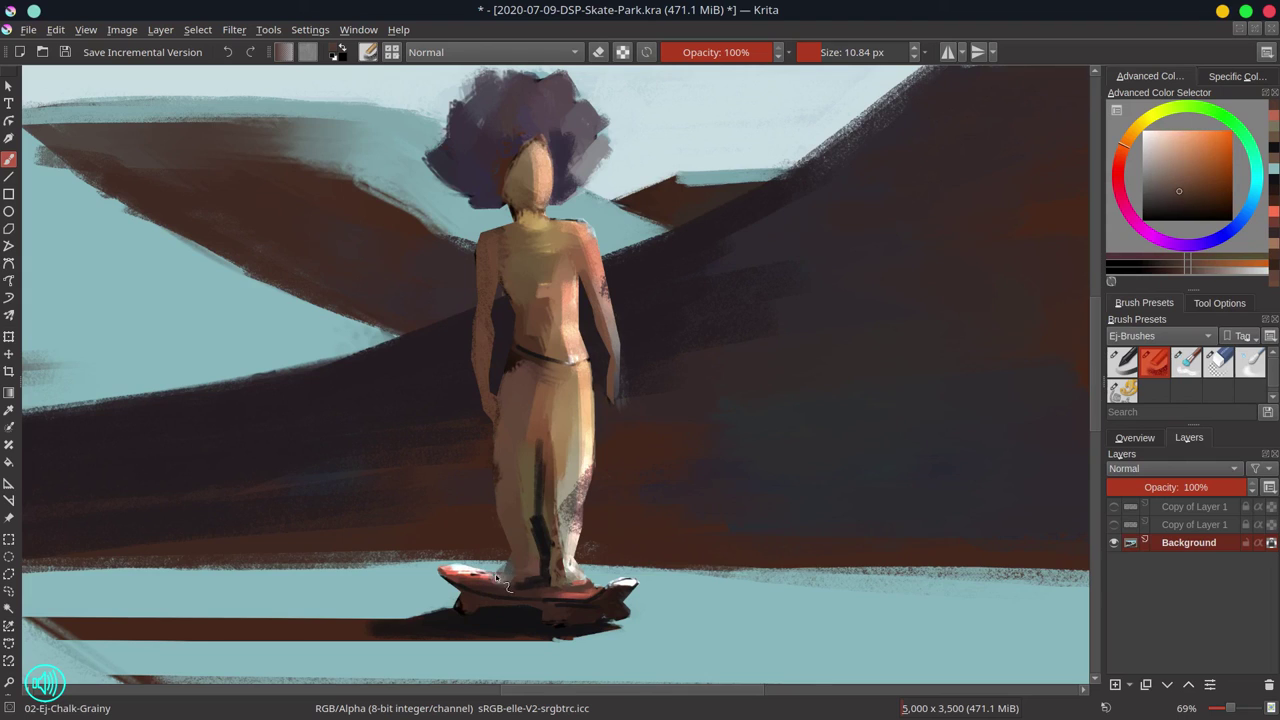
drag(500, 572, 500, 585)
ctrl+click(470, 600)
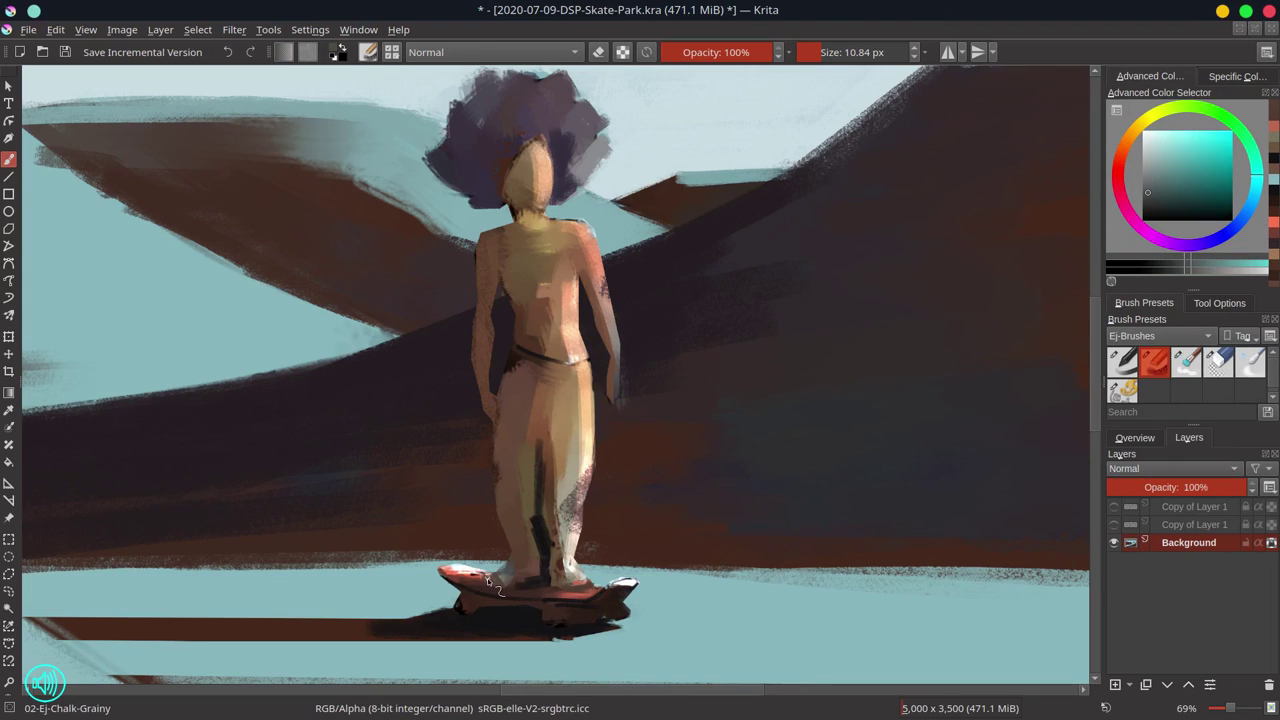
click(495, 588)
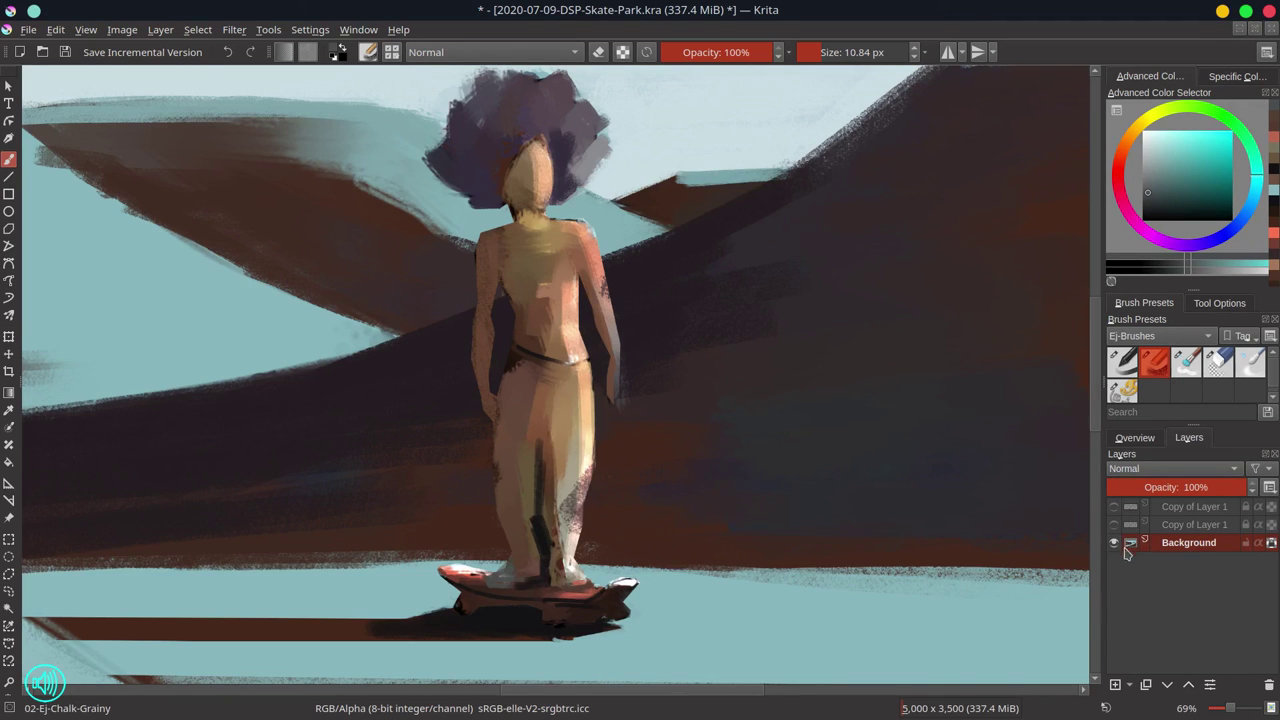
Step: Fill in the figure's top with near-black at 19.46 px, showing the lower Copy of Layer 1 sketch as a guide and hiding it when done
click(1114, 524)
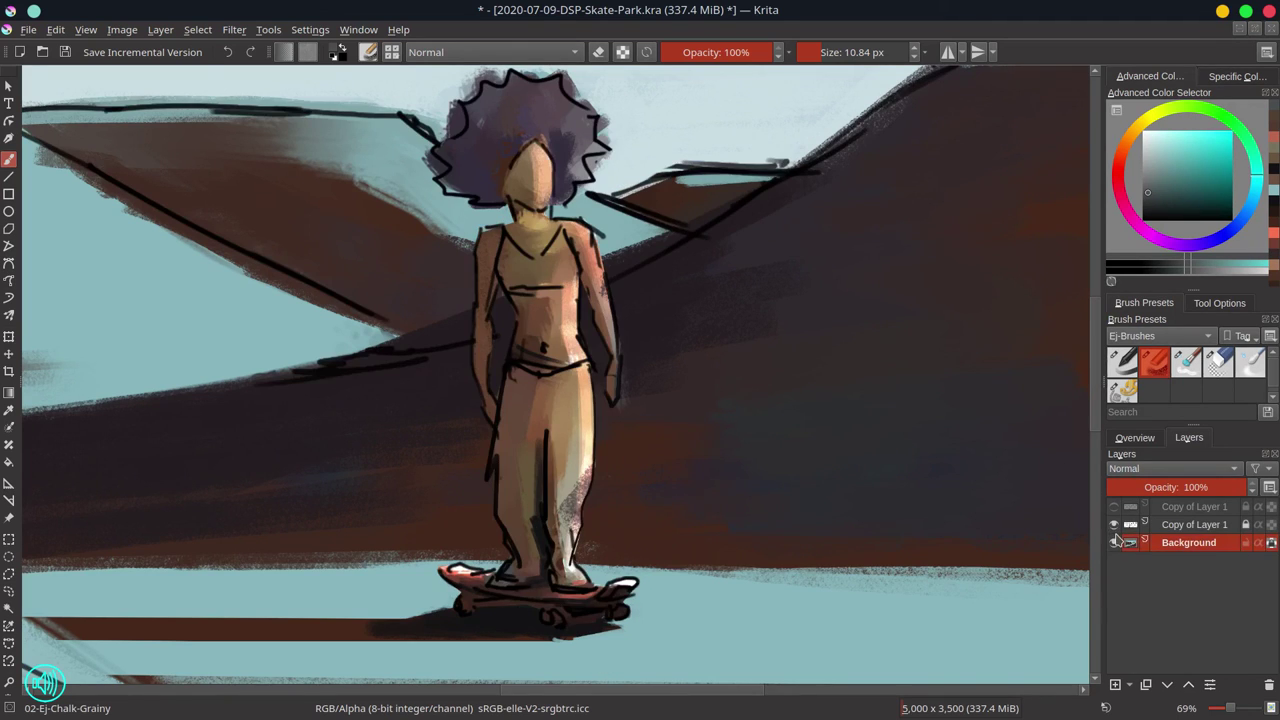
ctrl+click(513, 620)
mouse_move(515, 254)
mouse_down()
mouse_move(500, 280)
mouse_move(515, 255)
mouse_move(552, 280)
mouse_move(559, 233)
mouse_move(565, 272)
mouse_move(576, 268)
mouse_move(507, 281)
mouse_move(566, 281)
mouse_up()
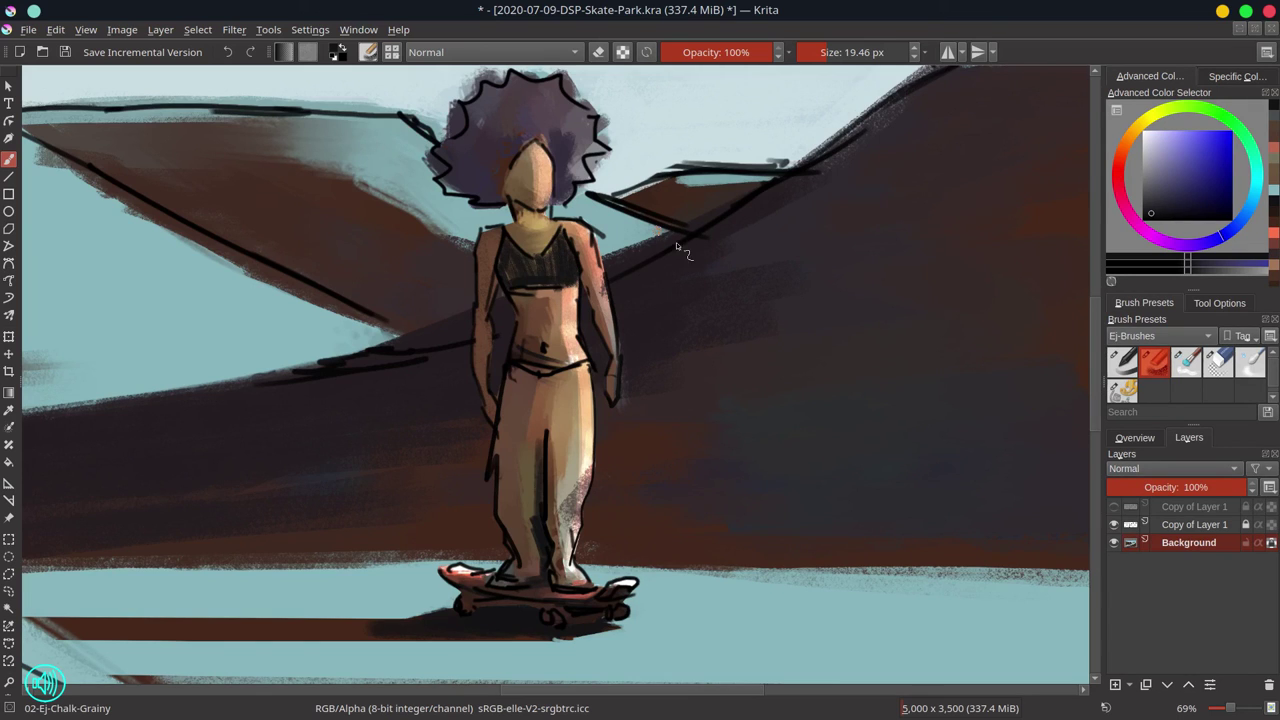
click(1113, 524)
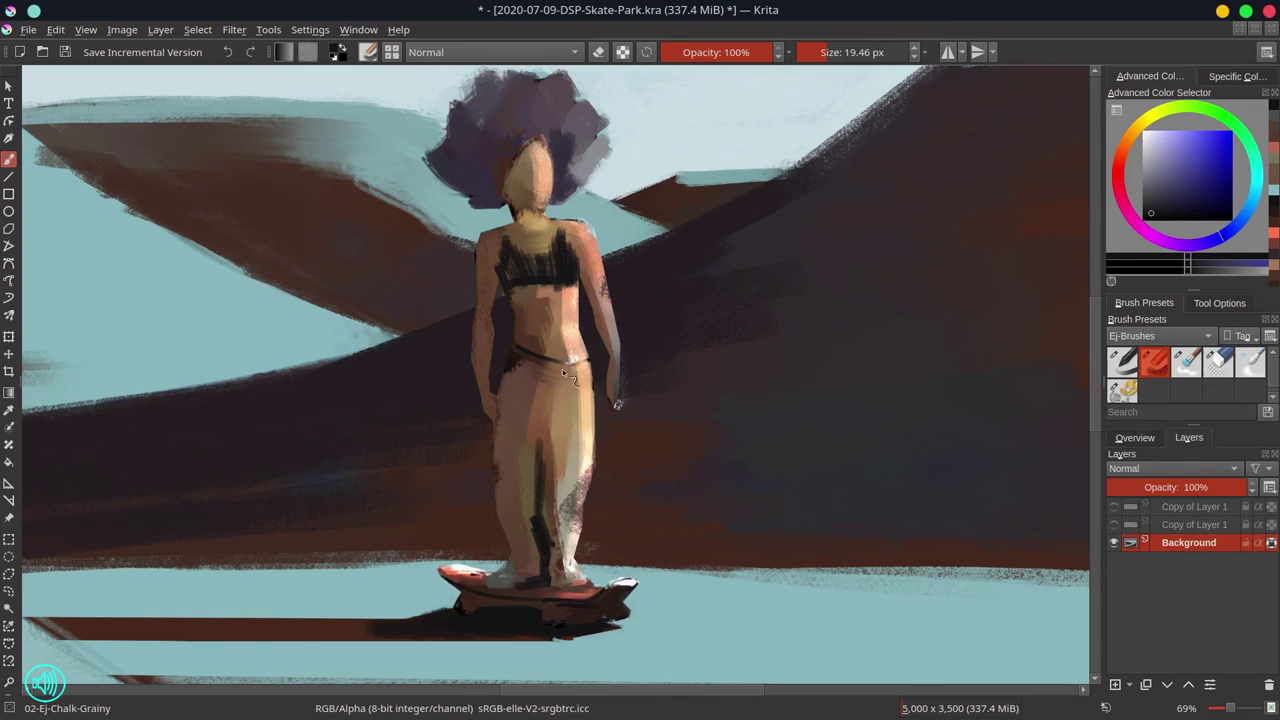
Step: Add thin black shoulder straps to the top at 8.89 px and shape its neckline and edges with sampled skin tone and near-black
key(bracketleft)
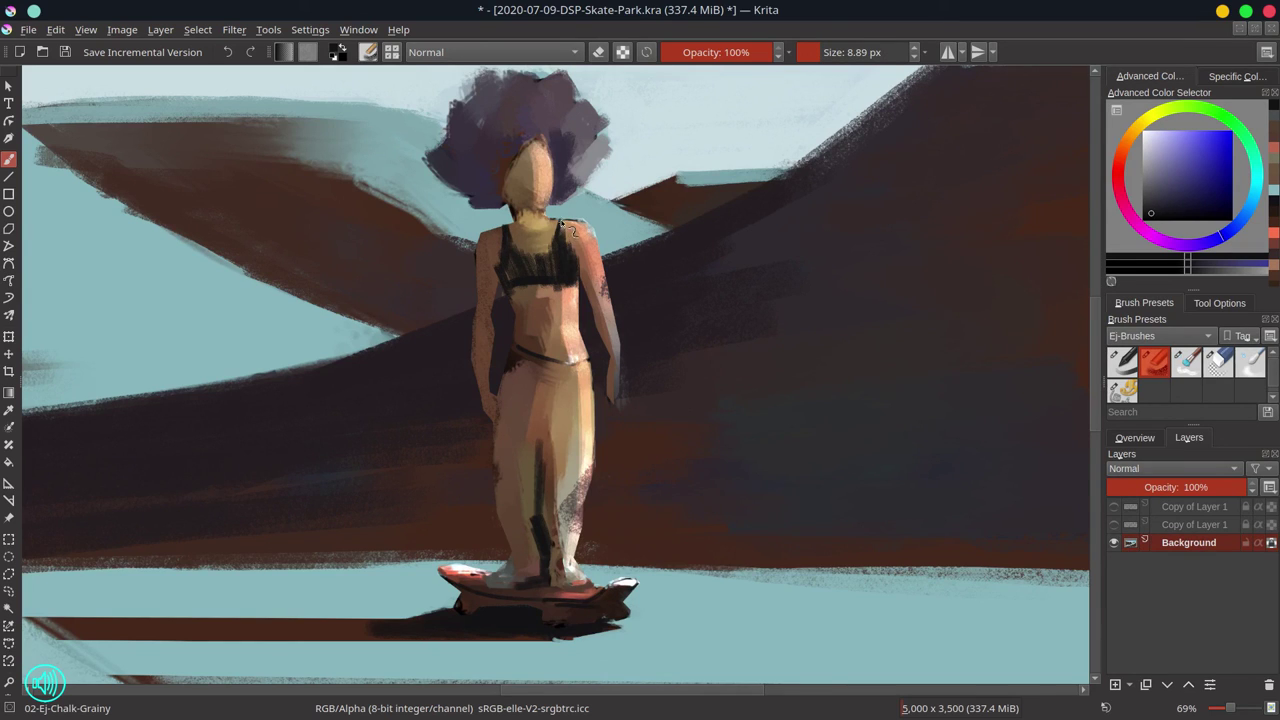
ctrl+click(540, 242)
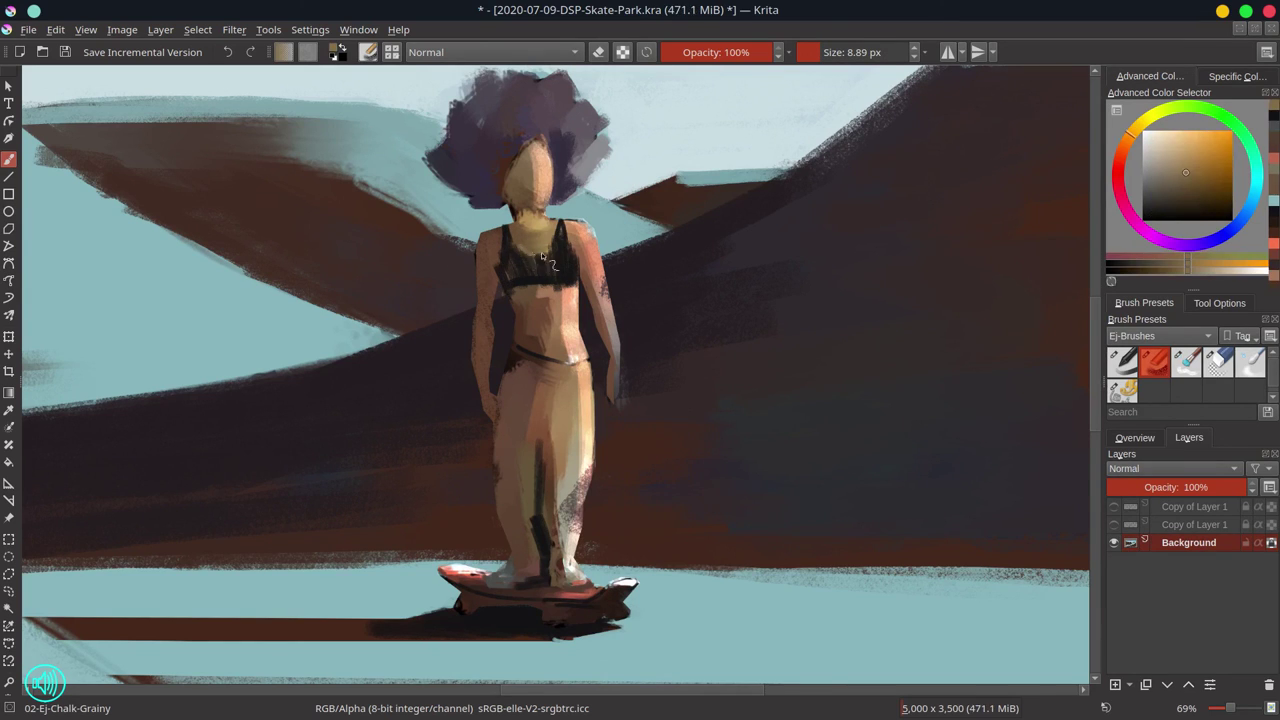
ctrl+click(552, 240)
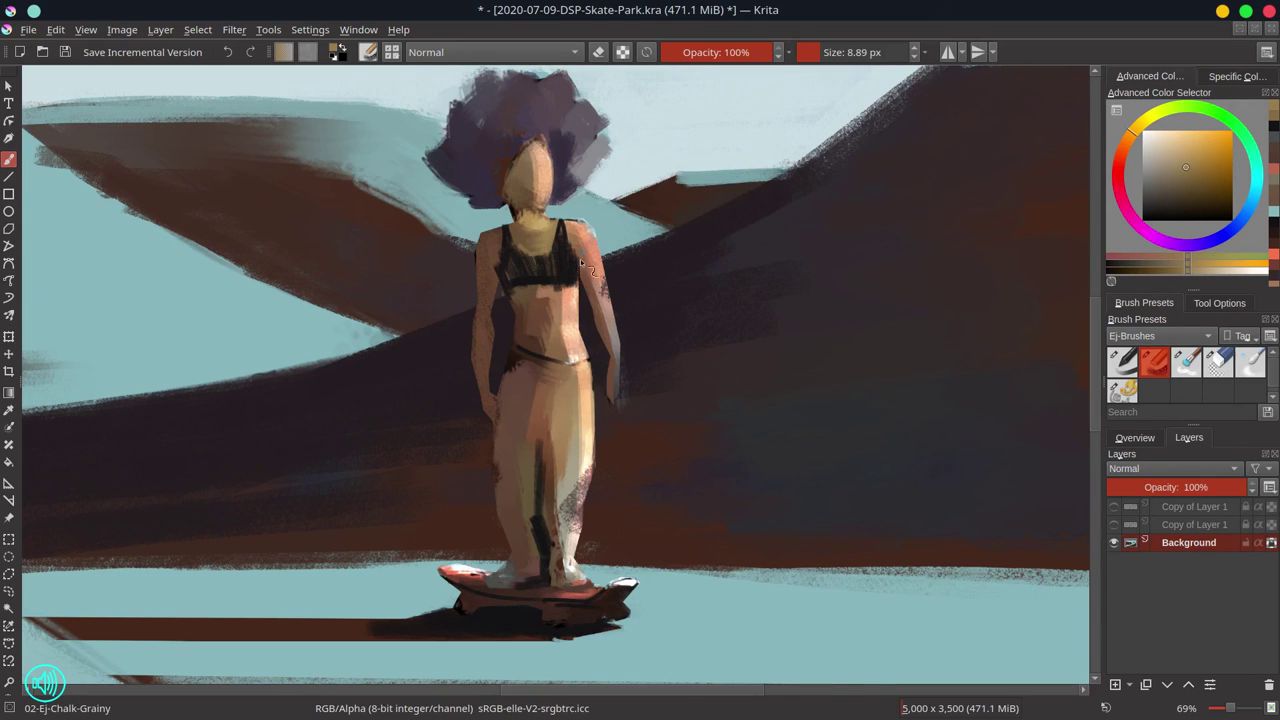
ctrl+click(545, 276)
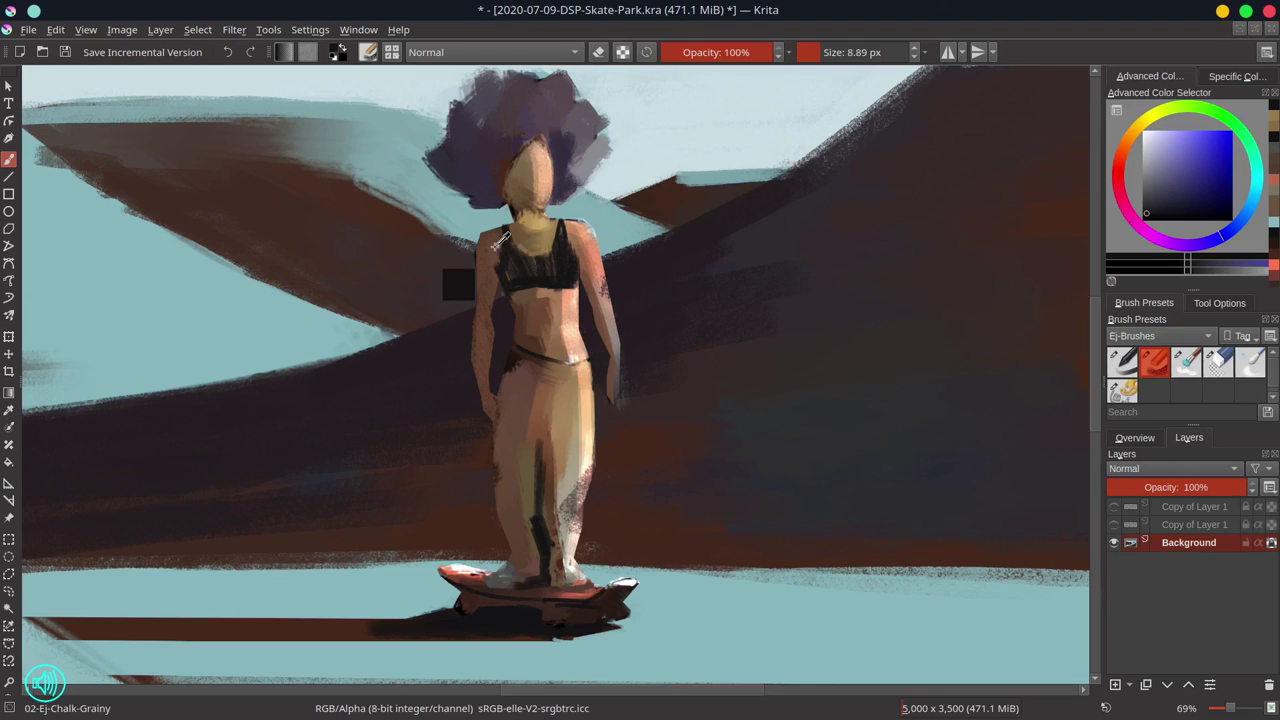
Step: Touch up the skin beside the top, over the speckles on the right-side arm and below the chin with sampled brown and peach tones
ctrl+click(493, 286)
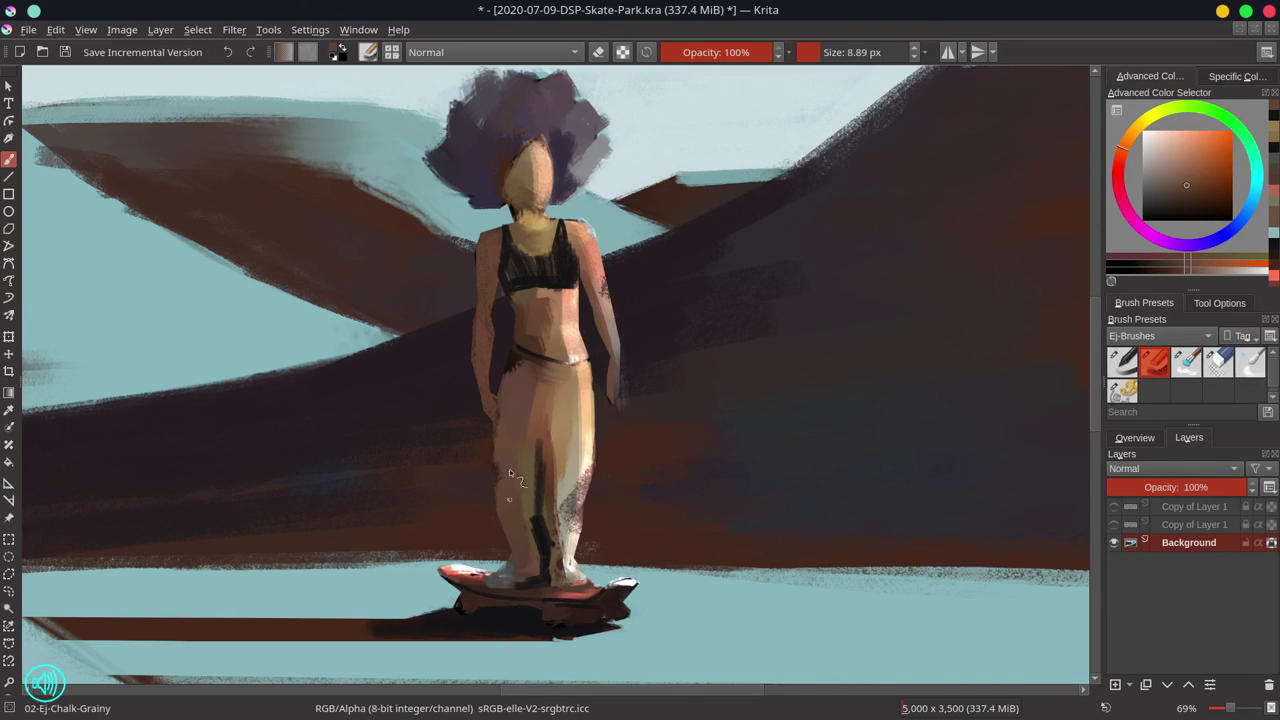
ctrl+click(606, 262)
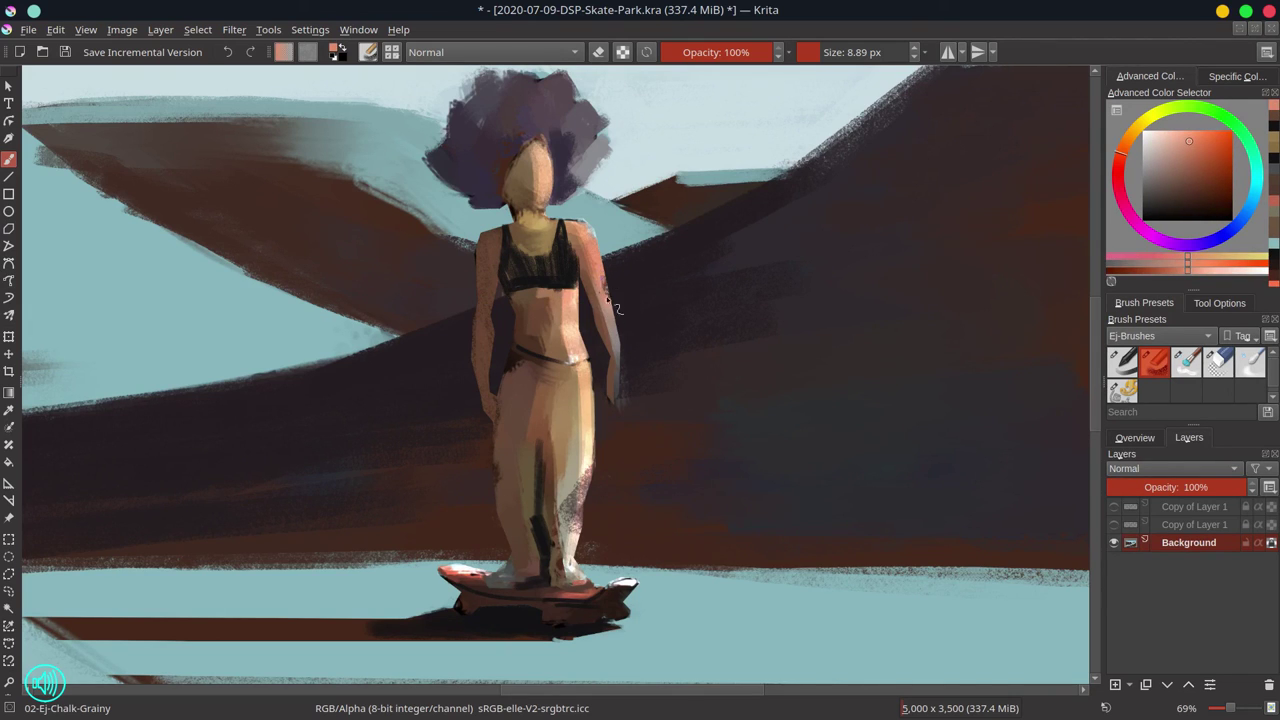
ctrl+click(526, 208)
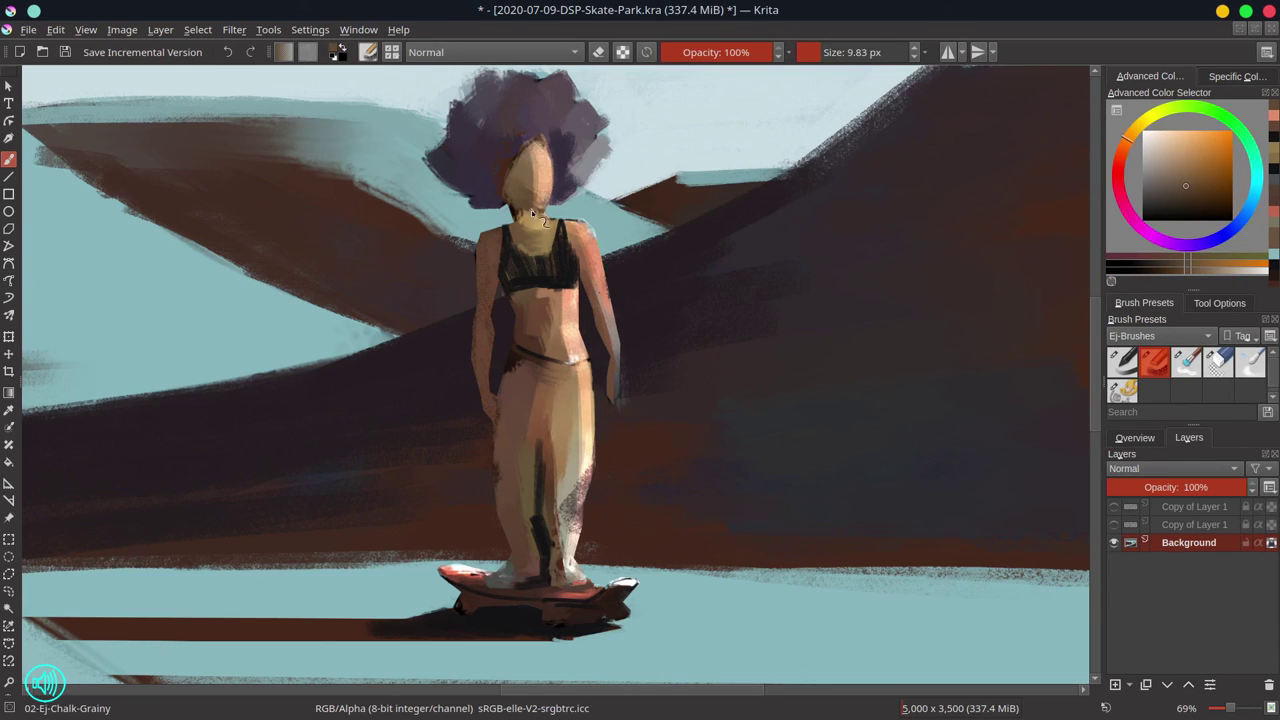
Step: Paint the figure's mouth and eyes with a sampled dark tone, using an 8.84 px brush
ctrl+click(566, 256)
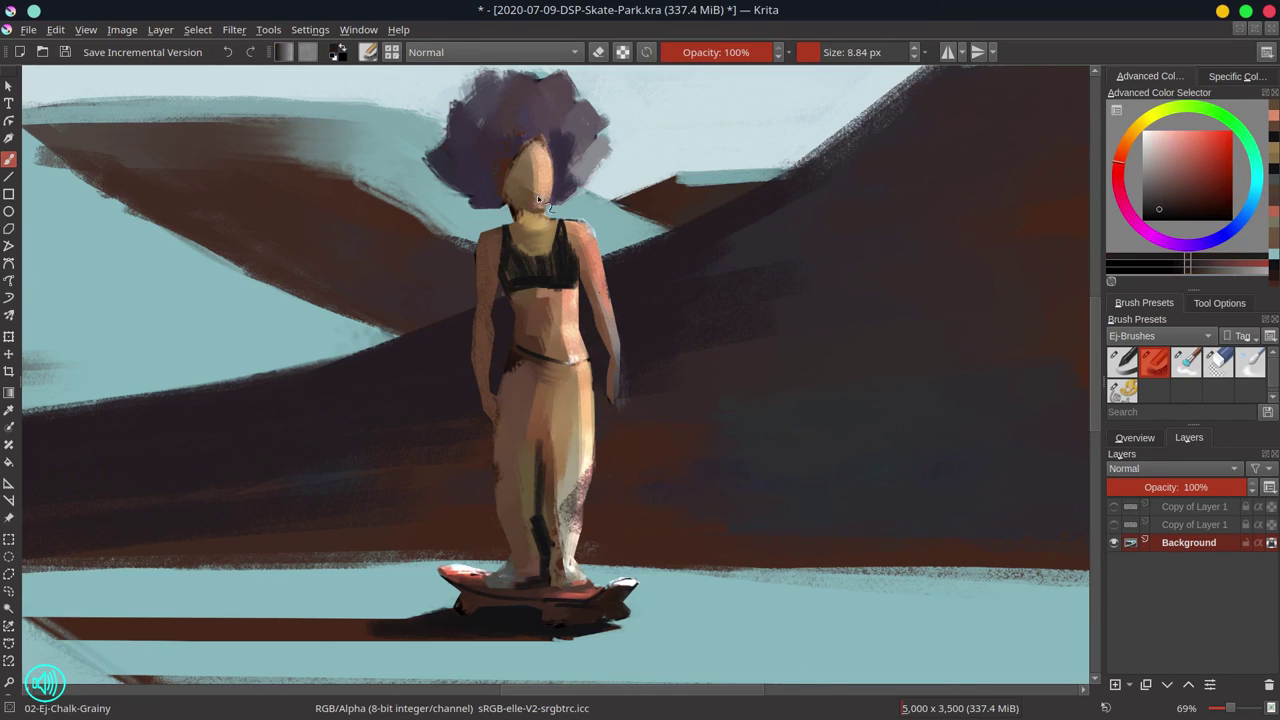
drag(538, 200, 552, 206)
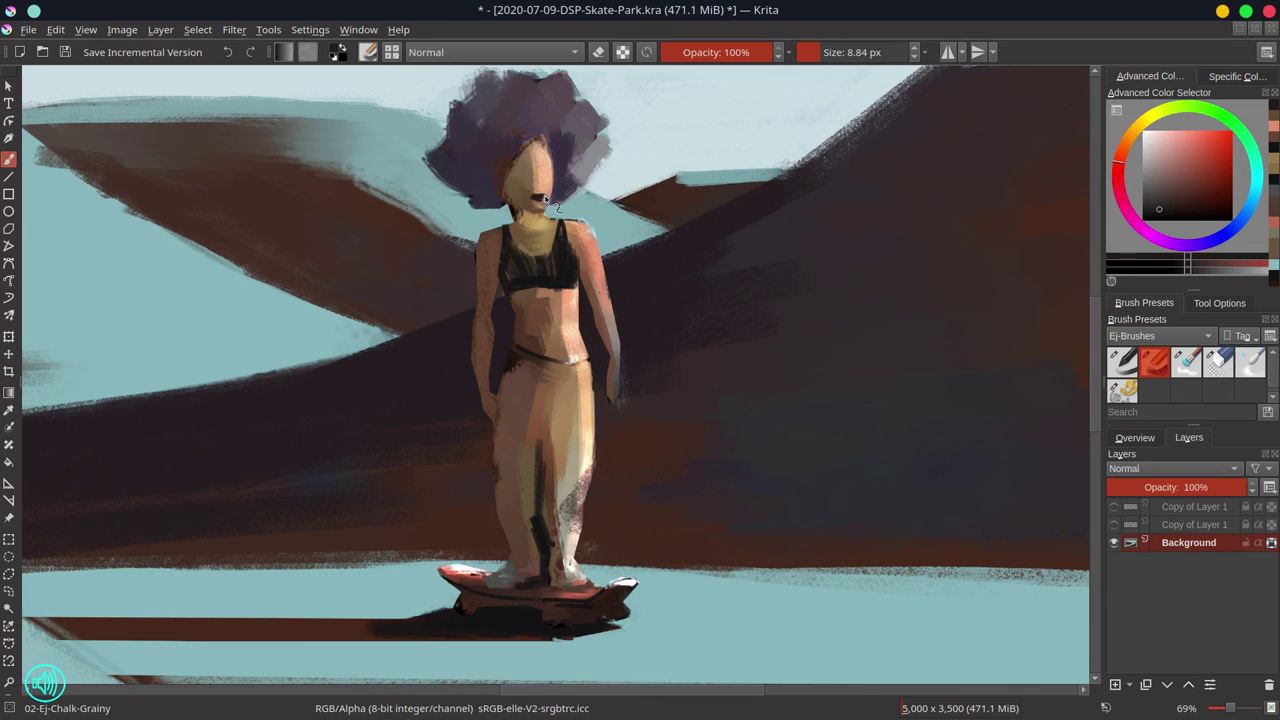
click(529, 170)
drag(522, 172, 549, 175)
Step: Show the canvas overview and save the painting
click(1138, 438)
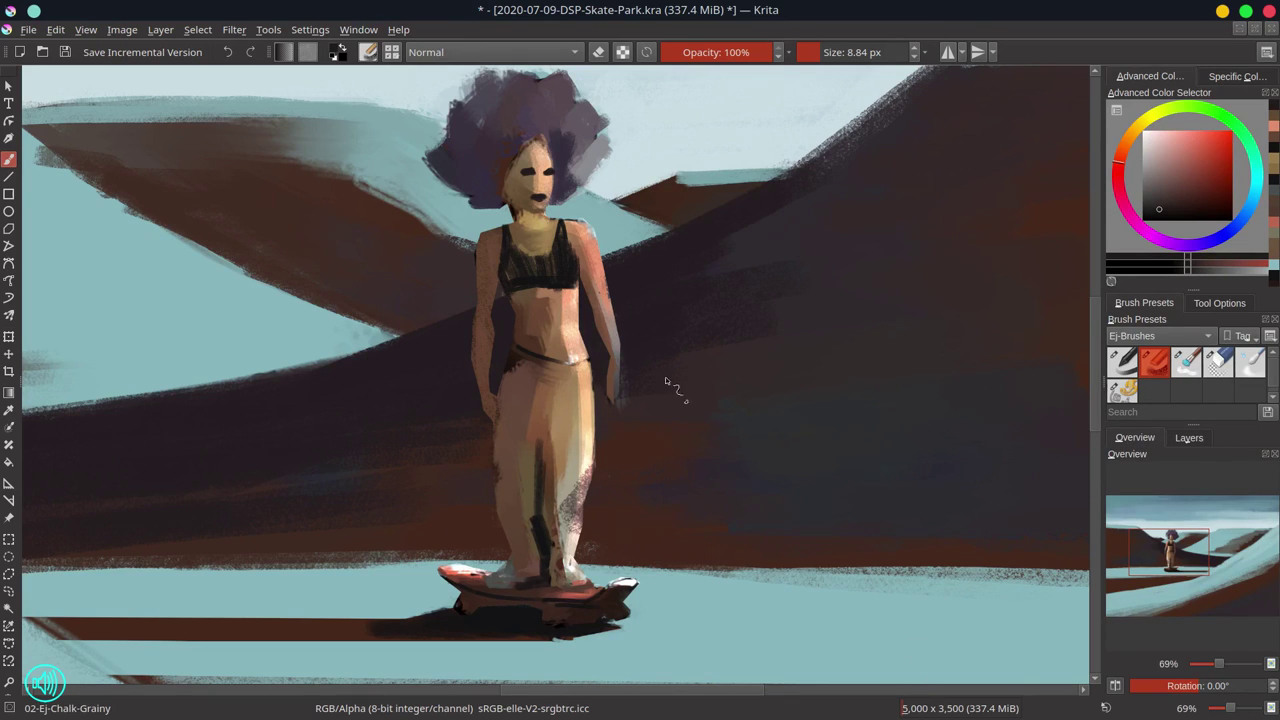
drag(628, 262, 606, 410)
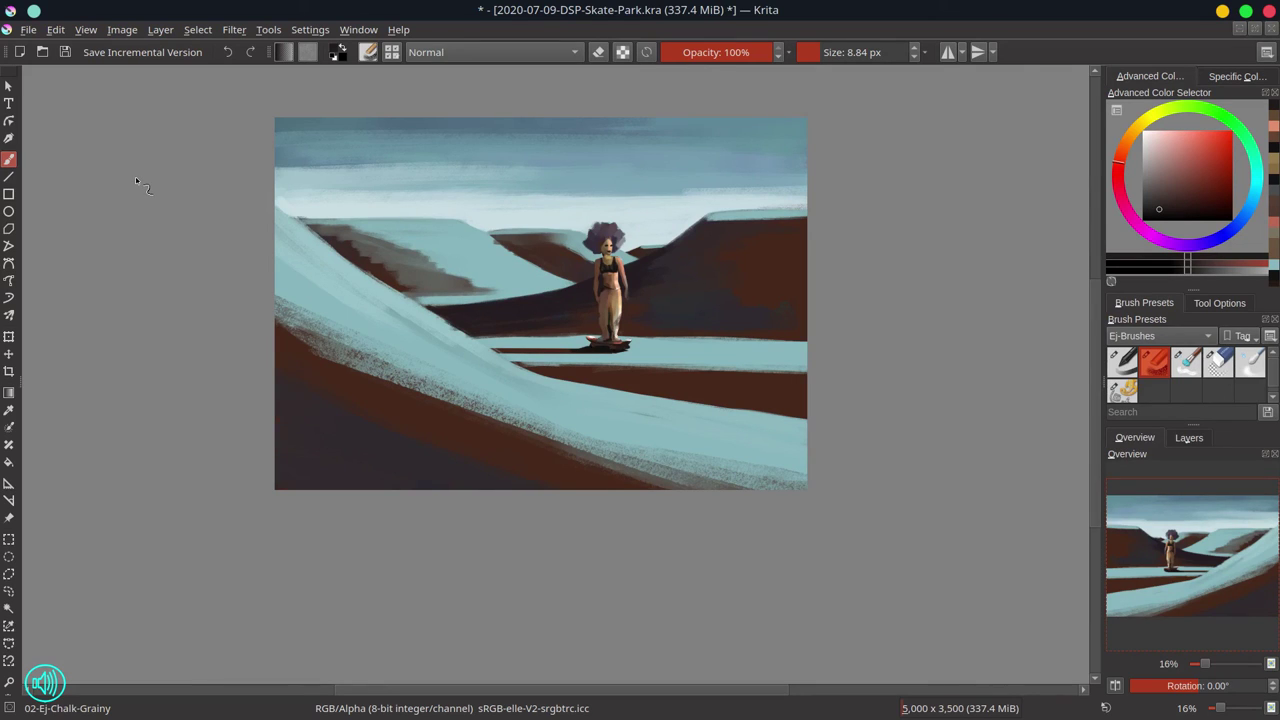
click(65, 52)
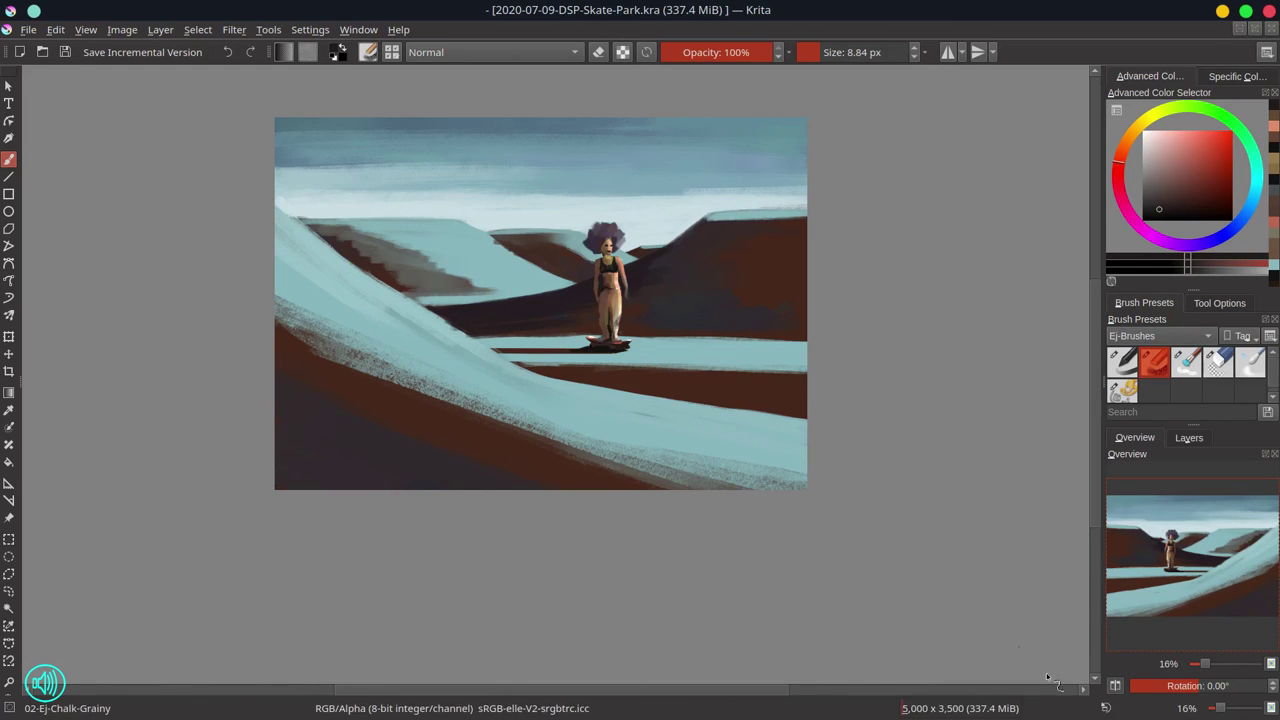
Step: Replace the mirrored view with a horizontal mirror of the image itself, save the file, and compare both orientations
click(1115, 686)
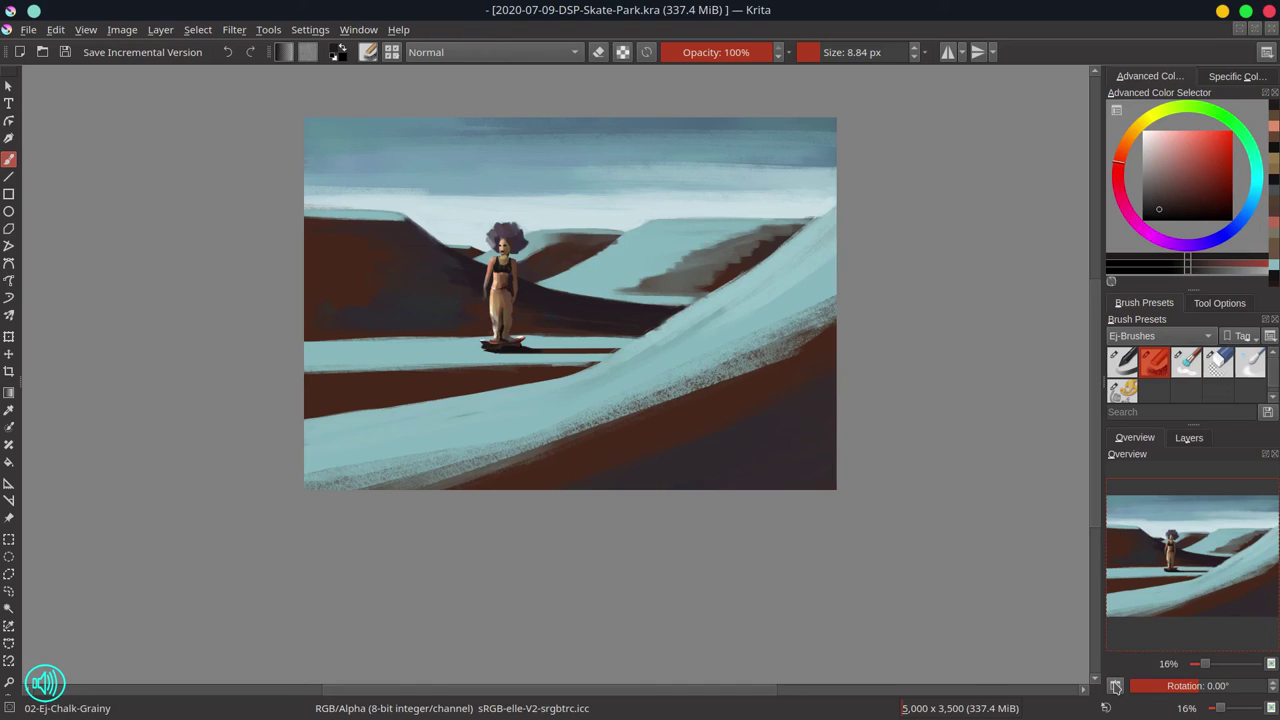
click(124, 30)
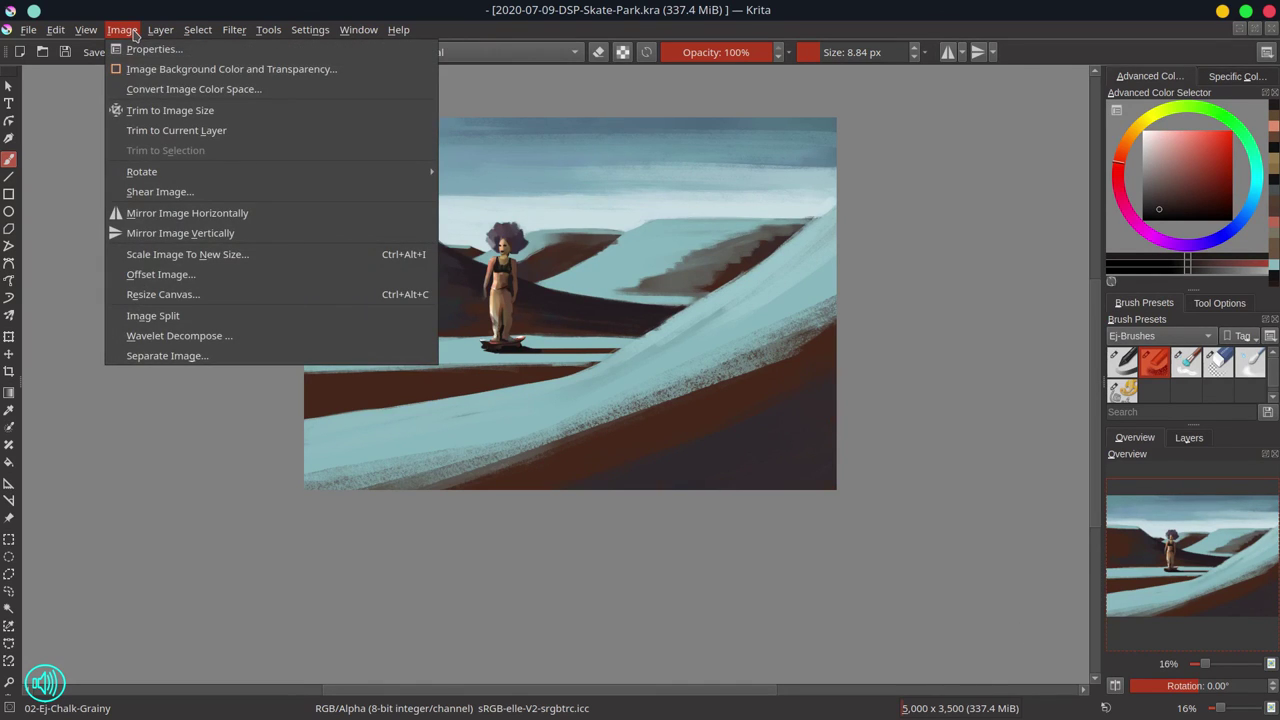
click(163, 215)
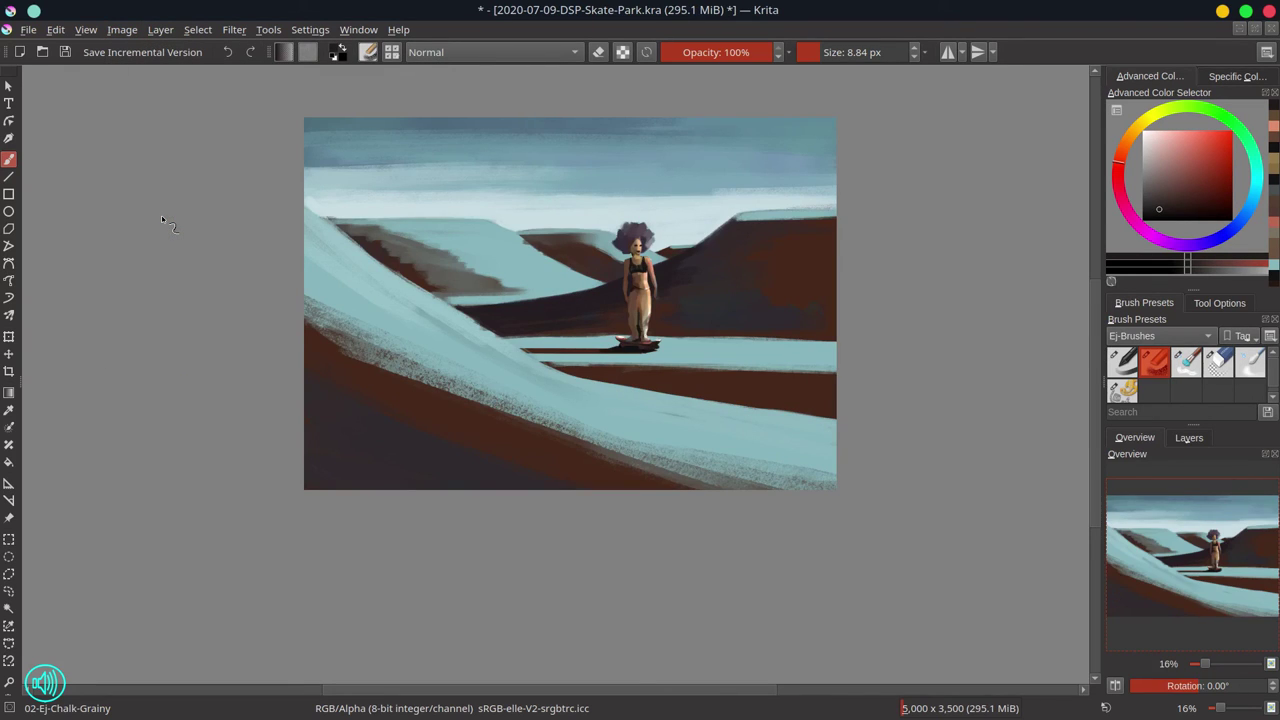
key(ctrl+s)
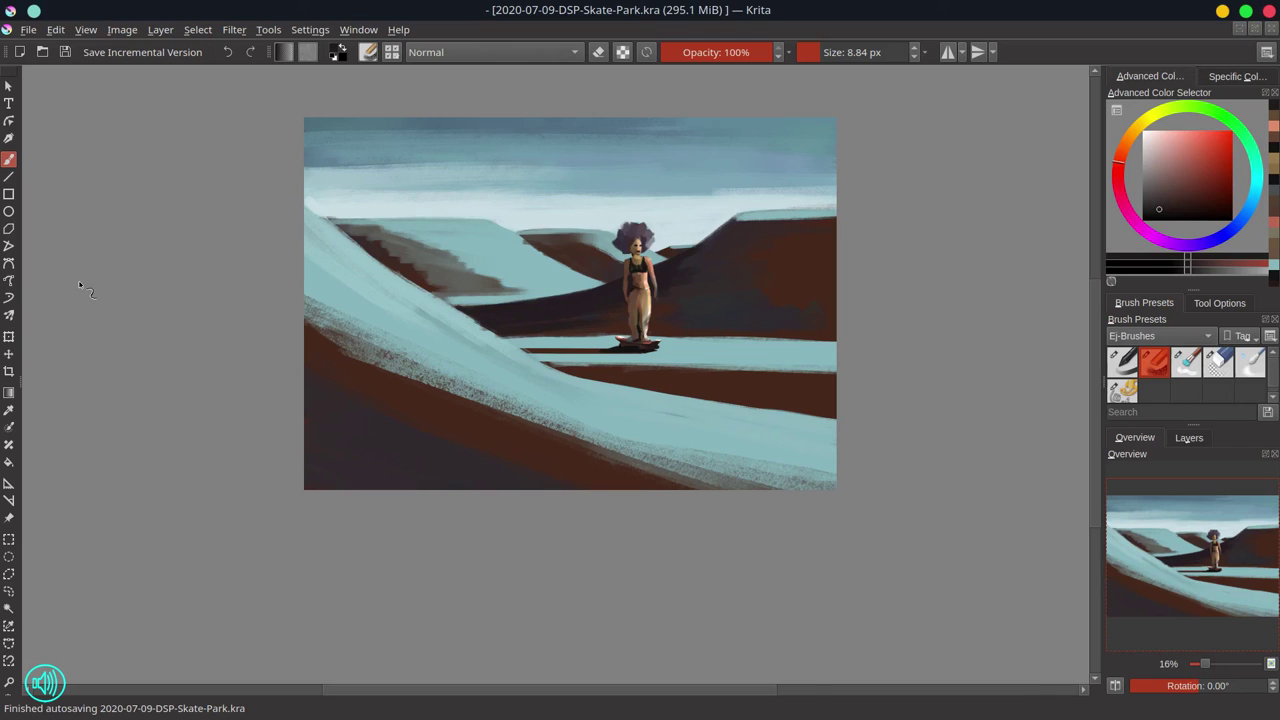
click(1114, 687)
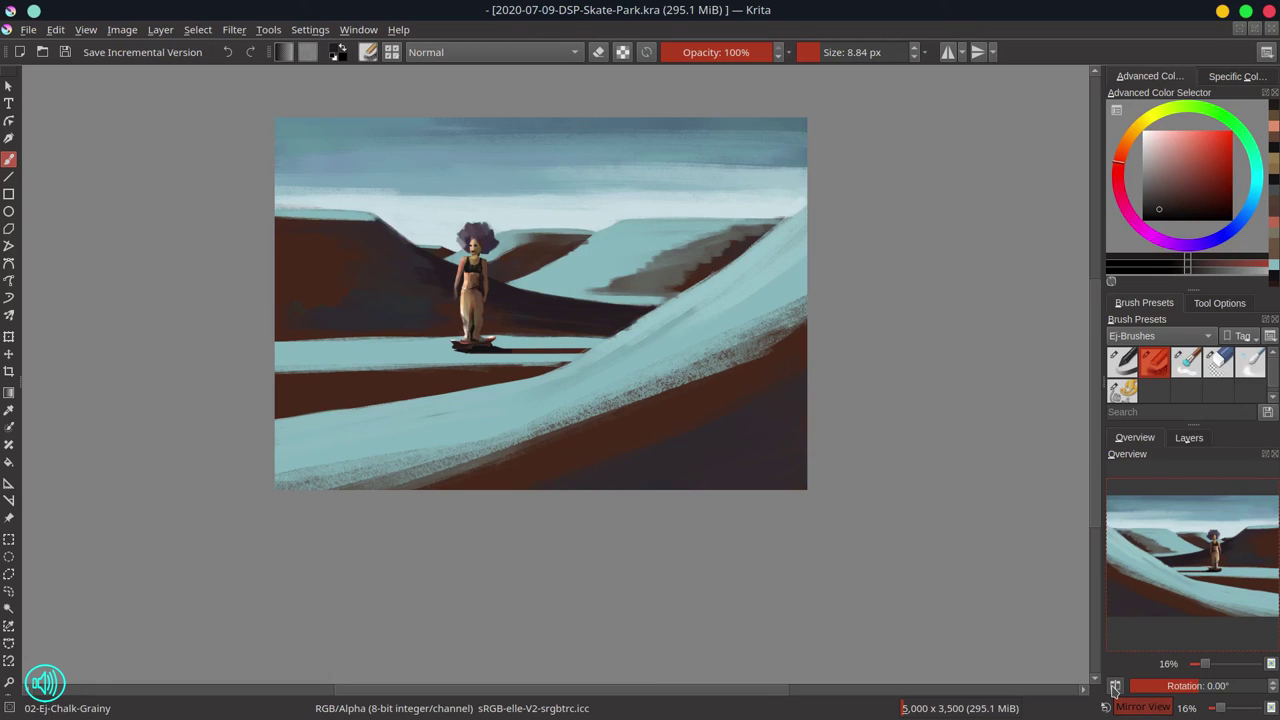
click(1114, 687)
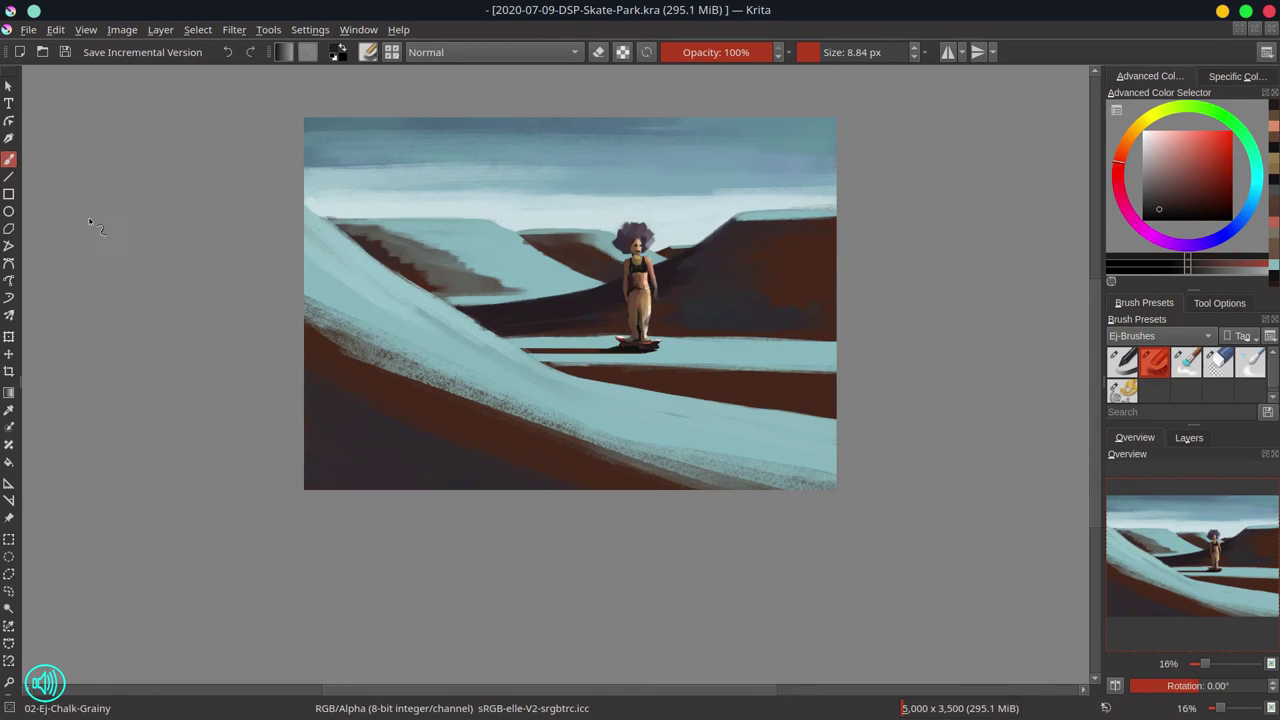